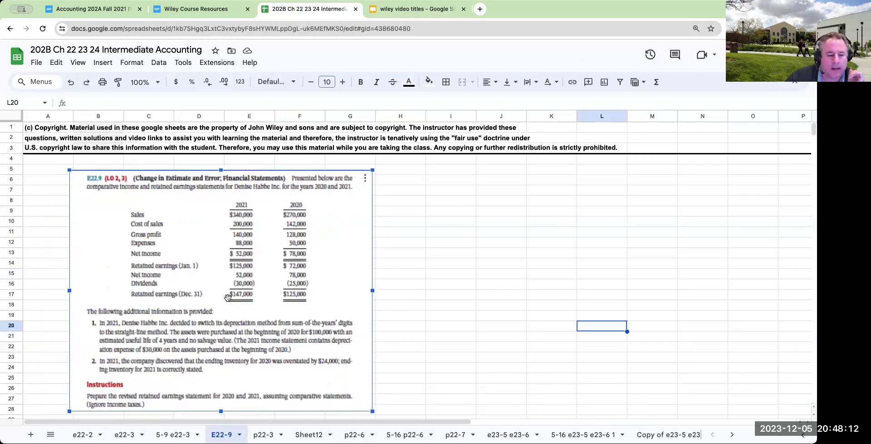
# Widen the E22.9 problem image and shift it left so it spans about columns A to J
pyautogui.moveTo(372, 290); pyautogui.dragTo(553, 290)
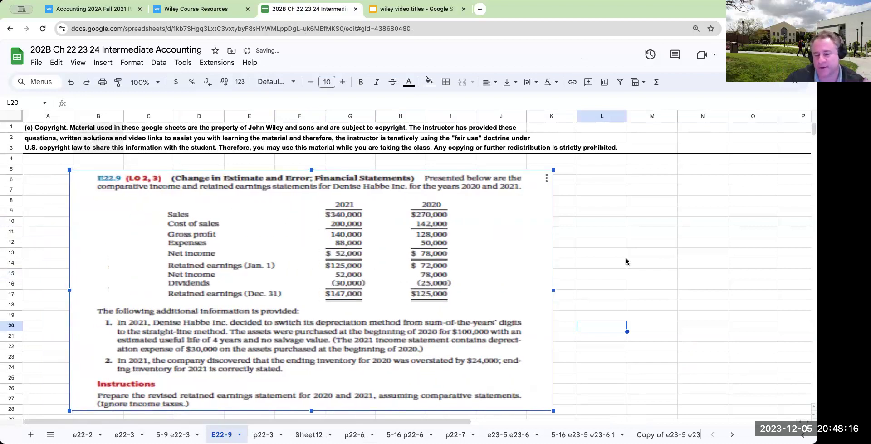
pyautogui.click(634, 244)
pyautogui.moveTo(444, 254); pyautogui.dragTo(412, 257)
pyautogui.click(530, 263)
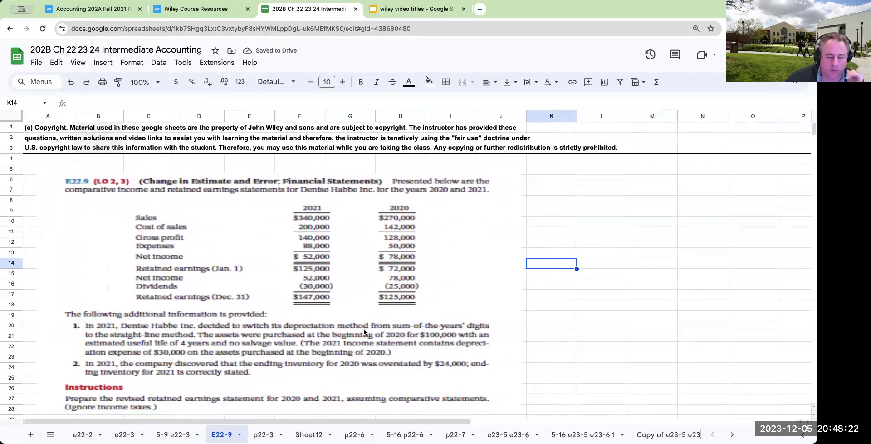
# Widen the Bramble Inc. problem image starting at row 30 so its right edge reaches column K
pyautogui.scroll(-10, 364, 329)
pyautogui.moveTo(245, 313); pyautogui.dragTo(251, 245)
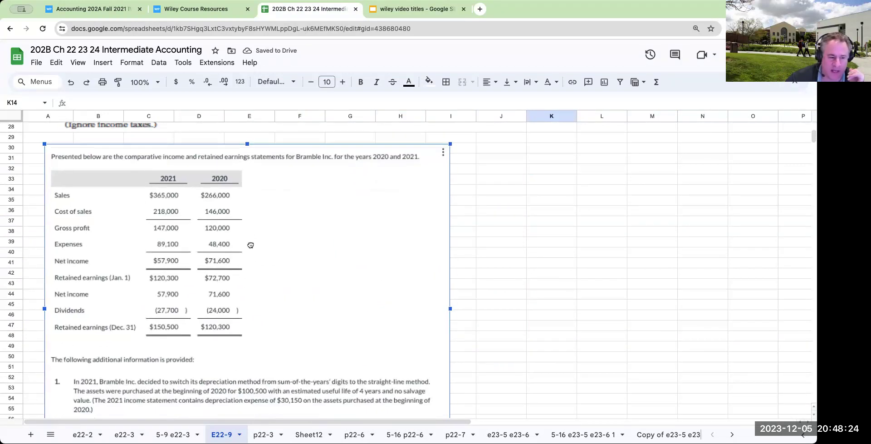
pyautogui.moveTo(451, 309); pyautogui.dragTo(563, 303)
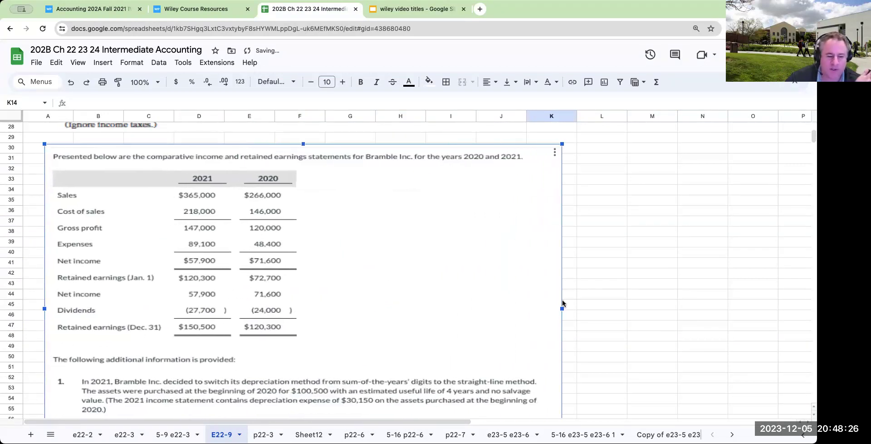
pyautogui.click(635, 305)
pyautogui.scroll(10, 613, 363)
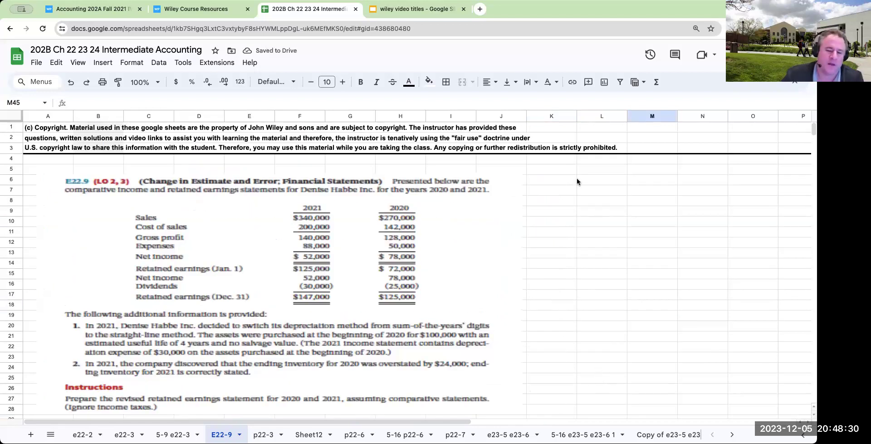
# Set the font size of cells K6:P27 to 14
pyautogui.moveTo(574, 180); pyautogui.dragTo(799, 399)
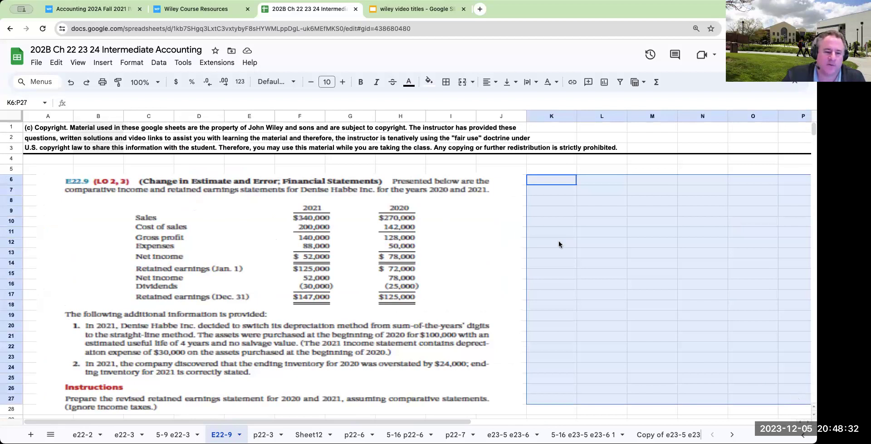
pyautogui.click(344, 82)
pyautogui.click(343, 82)
pyautogui.click(344, 82)
pyautogui.click(343, 82)
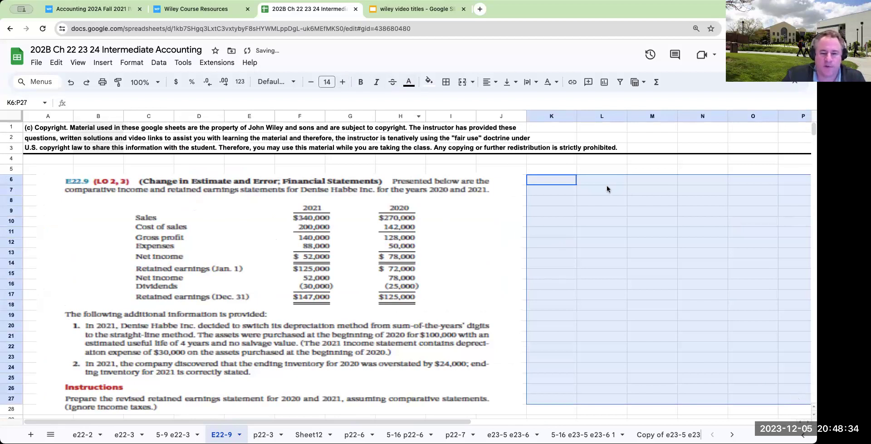
# Enter the income statement labels Sales, COGS, GP, Expenses and Net income in cells L8 to L12
pyautogui.click(602, 210)
pyautogui.click(601, 200)
pyautogui.write('Sales')
pyautogui.press('Return')
pyautogui.write('COGS')
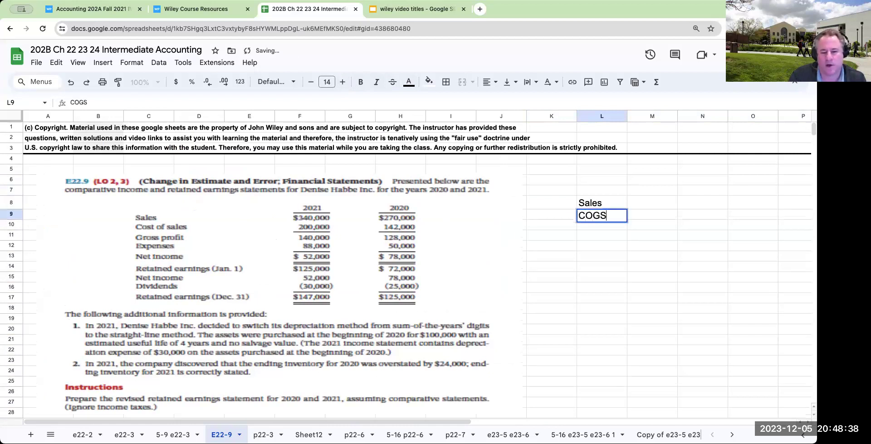
pyautogui.press('Return')
pyautogui.write('GRP')
pyautogui.press('BackSpace')
pyautogui.press('BackSpace')
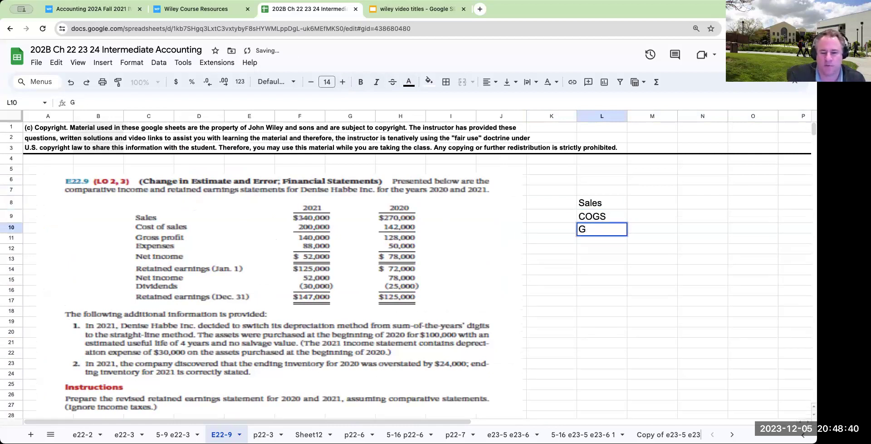
pyautogui.write('P')
pyautogui.press('Return')
pyautogui.write('Expenses')
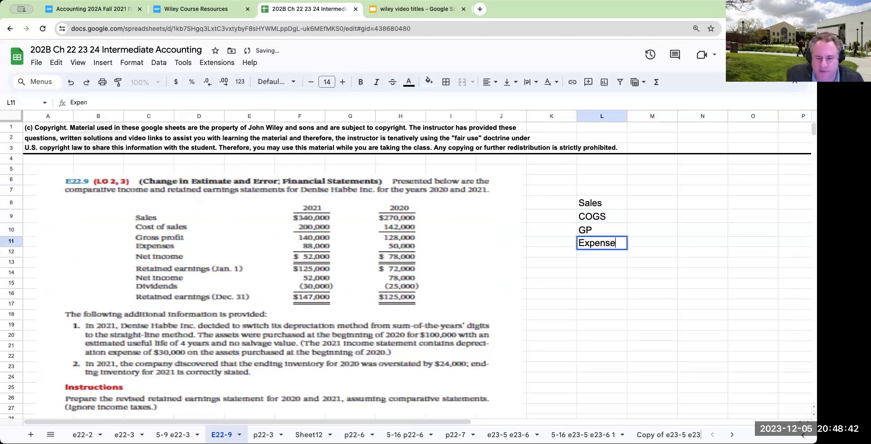
pyautogui.press('Return')
pyautogui.write('Net income')
pyautogui.press('Return')
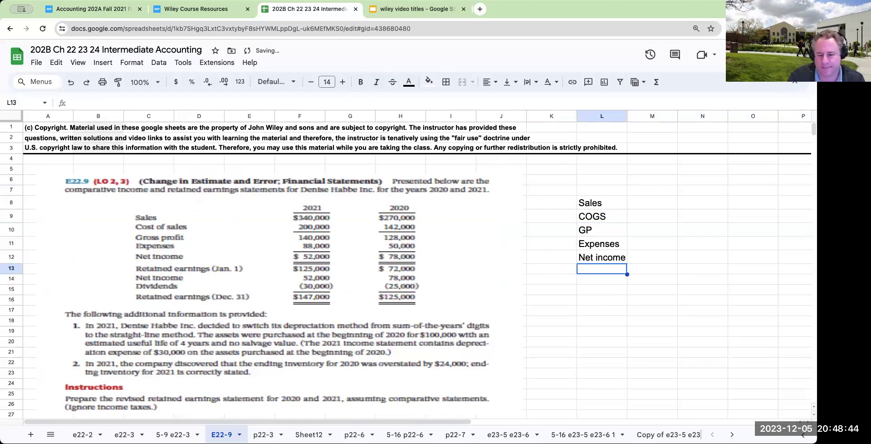
# Enter the retained earnings labels R/E beg, net income, dividends and R/E- ending in cells L15 to L18
pyautogui.press('Down')
pyautogui.press('Down')
pyautogui.write('R/E beg')
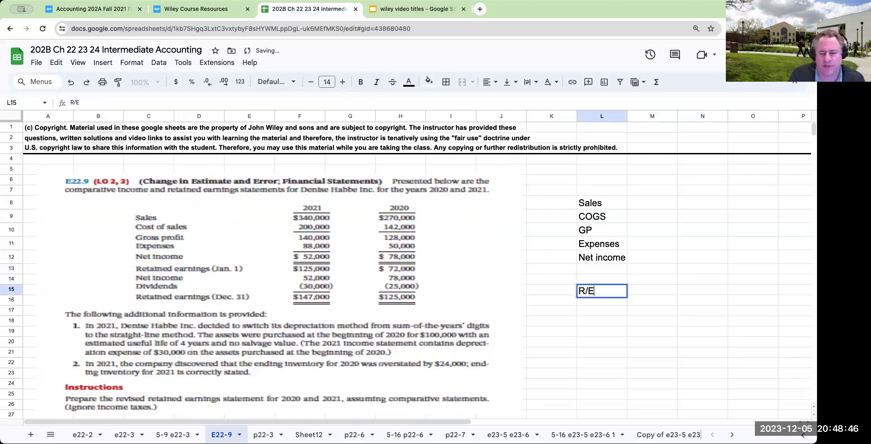
pyautogui.press('Return')
pyautogui.write('net income')
pyautogui.press('Return')
pyautogui.write('dividends')
pyautogui.press('Return')
pyautogui.write('R/E- ending')
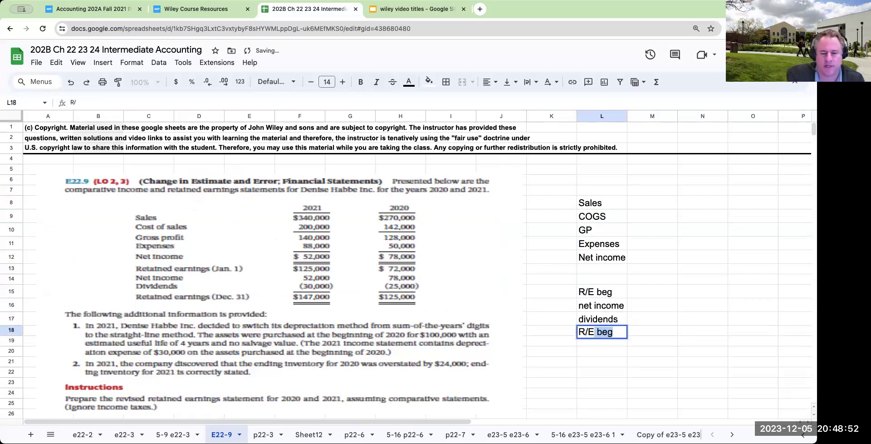
pyautogui.press('Return')
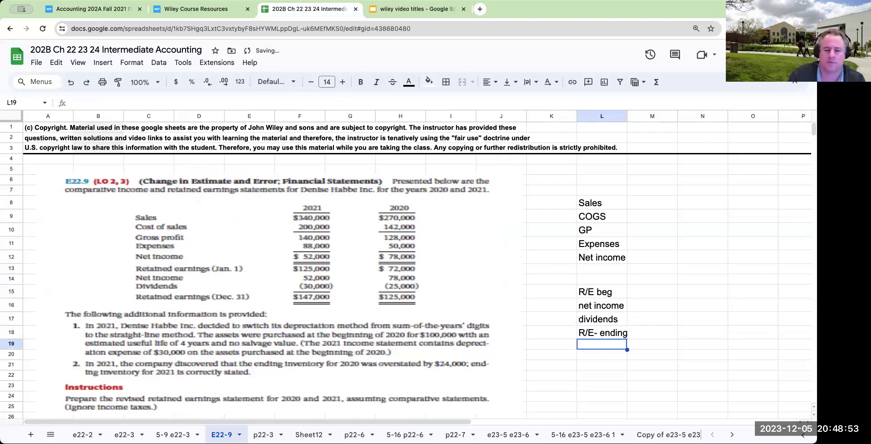
# Enter the heading "as is" in cells M6 and O6, leaving N6 empty
pyautogui.click(644, 180)
pyautogui.write('as is')
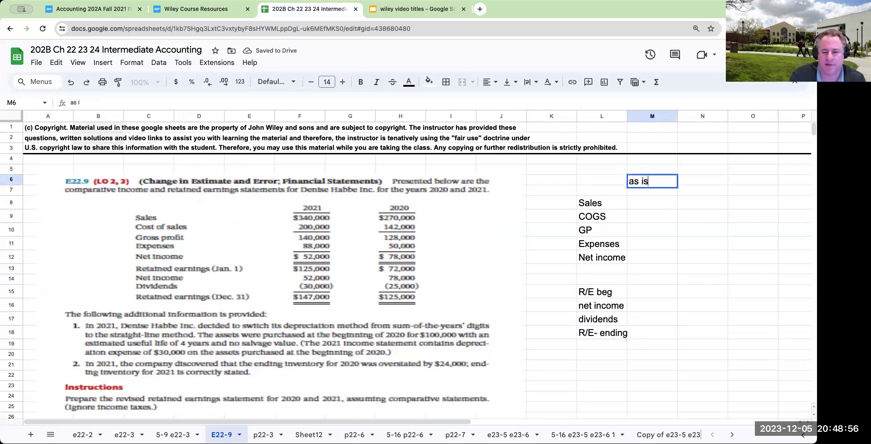
pyautogui.press('Tab')
pyautogui.write('as is')
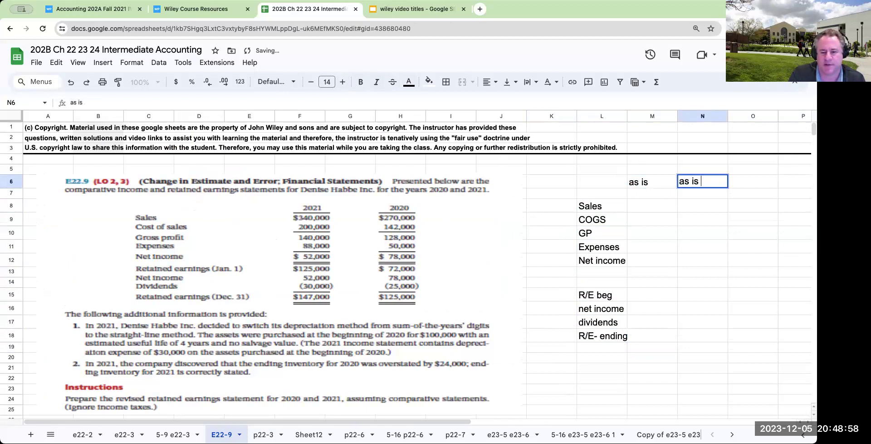
pyautogui.write(' \\')
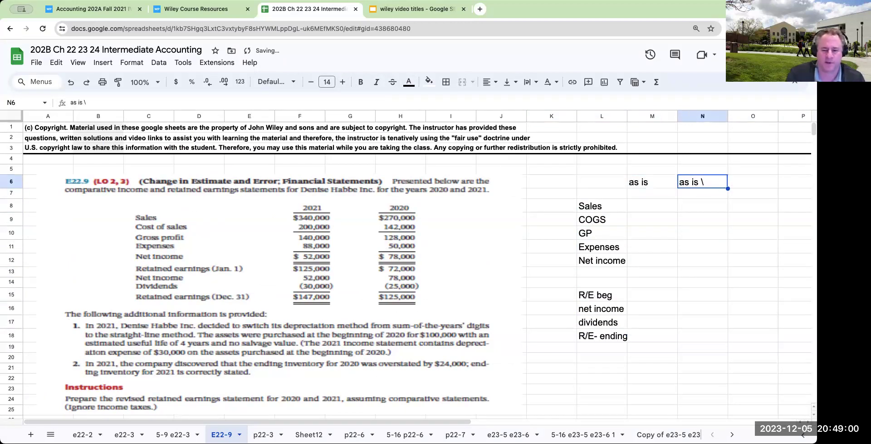
pyautogui.press('Escape')
pyautogui.press('Tab')
pyautogui.write('as is')
pyautogui.press('Return')
# Enter the years 2021 in M7 and 2020 in O7 beneath the "as is" headings
pyautogui.press('Left')
pyautogui.press('Left')
pyautogui.write('2021')
pyautogui.press('Tab')
pyautogui.press('Tab')
pyautogui.write('2020')
pyautogui.press('Return')
pyautogui.press('Up')
# Enter 2021 sales of 340000 and COGS of 200000 in M8 and M9, and compute gross profit in M10 with =M8-M9
pyautogui.hscroll(1, 392, 251)
pyautogui.click(602, 209)
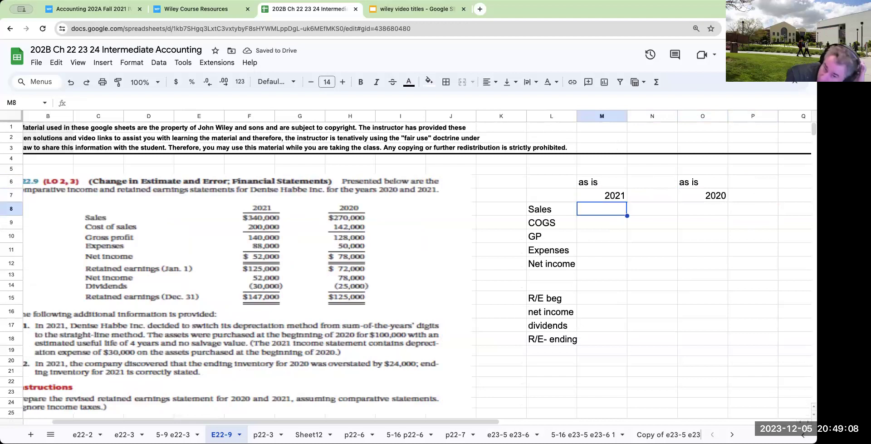
pyautogui.write('340000')
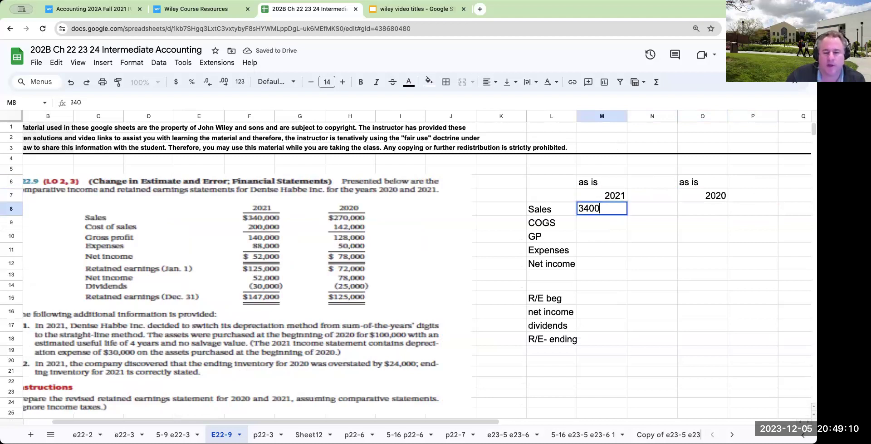
pyautogui.press('Return')
pyautogui.write('20000')
pyautogui.press('Return')
pyautogui.press('Up')
pyautogui.write('200000')
pyautogui.press('Return')
pyautogui.write('=M8-M9')
pyautogui.press('Return')
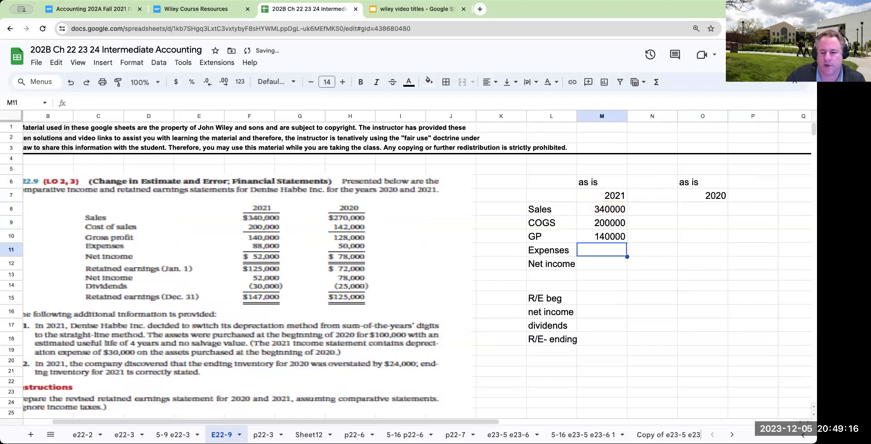
# Enter 2021 expenses of 88000 in M11 and compute net income in M12 as M10-M11
pyautogui.write('8800')
pyautogui.press('Return')
pyautogui.press('Up')
pyautogui.write('88000')
pyautogui.press('Return')
pyautogui.write('+M10-M11')
pyautogui.press('Return')
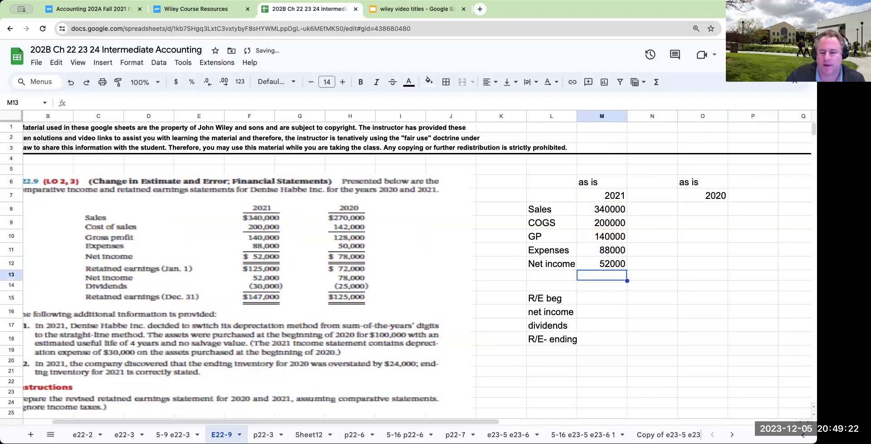
# Enter 2020 sales of 270000 in O8 and 2020 COGS of 142000 in O9
pyautogui.press('Right')
pyautogui.press('Up')
pyautogui.press('Up')
pyautogui.press('Up')
pyautogui.press('Up')
pyautogui.press('Up')
pyautogui.press('Right')
pyautogui.write('270000')
pyautogui.press('Return')
pyautogui.write('1420000')
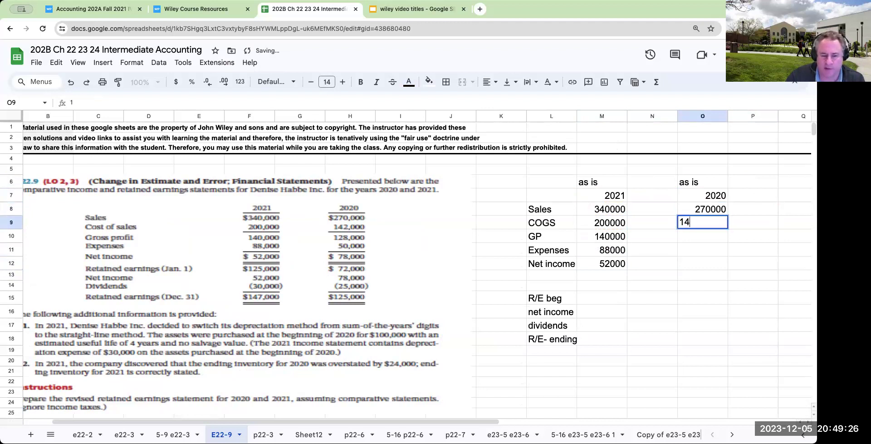
pyautogui.press('Return')
pyautogui.press('Up')
pyautogui.write('142000')
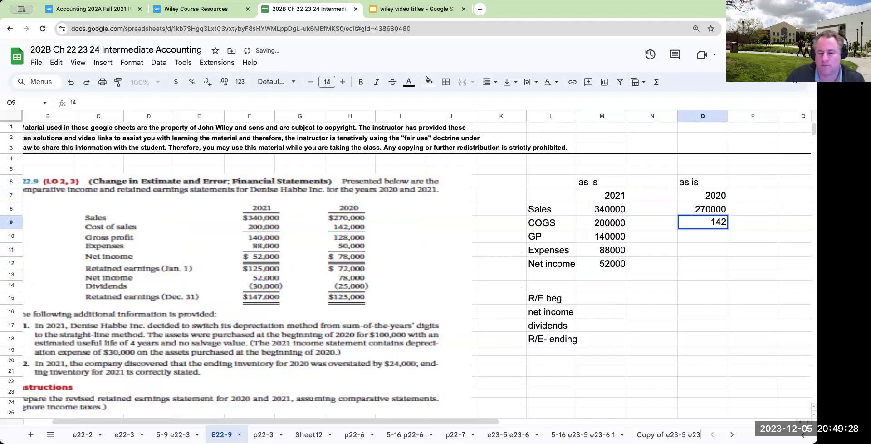
pyautogui.press('Return')
# Compute 2020 gross profit in O10 as O8-O9
pyautogui.write('+O9')
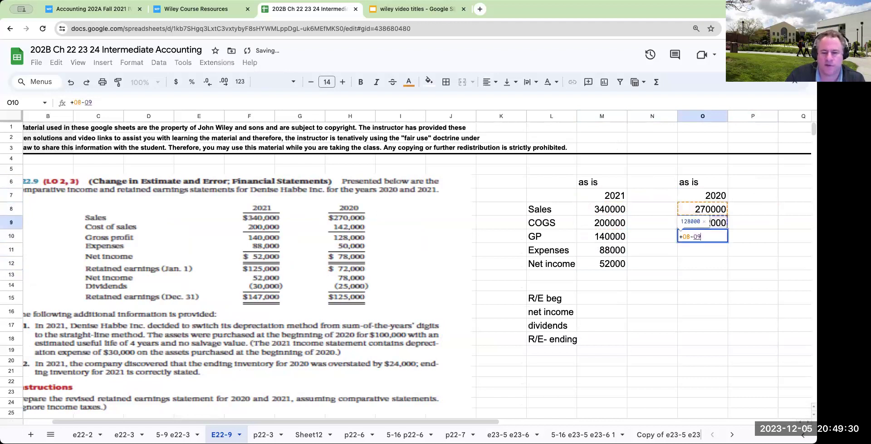
pyautogui.press('BackSpace')
pyautogui.write('8-O9')
pyautogui.press('Return')
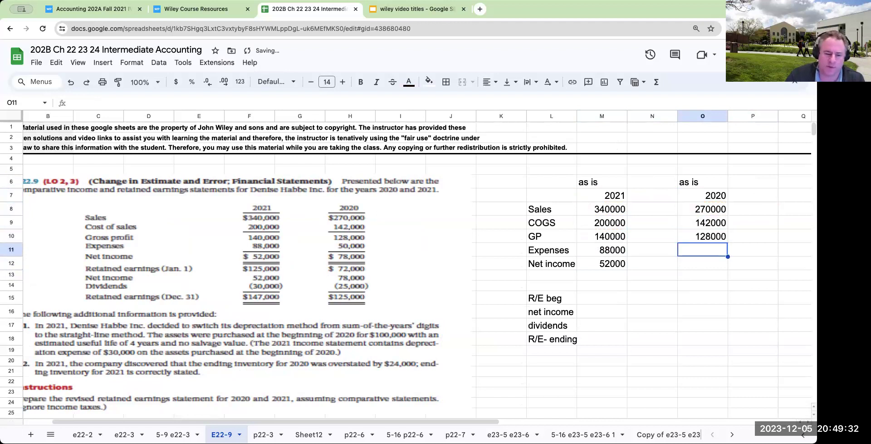
# Enter 2020 expenses of 50000 in O11 and compute net income in O12 as O10-O11
pyautogui.write('50000')
pyautogui.press('Return')
pyautogui.write('+O10-O11')
pyautogui.press('Return')
pyautogui.press('Up')
pyautogui.press('Left')
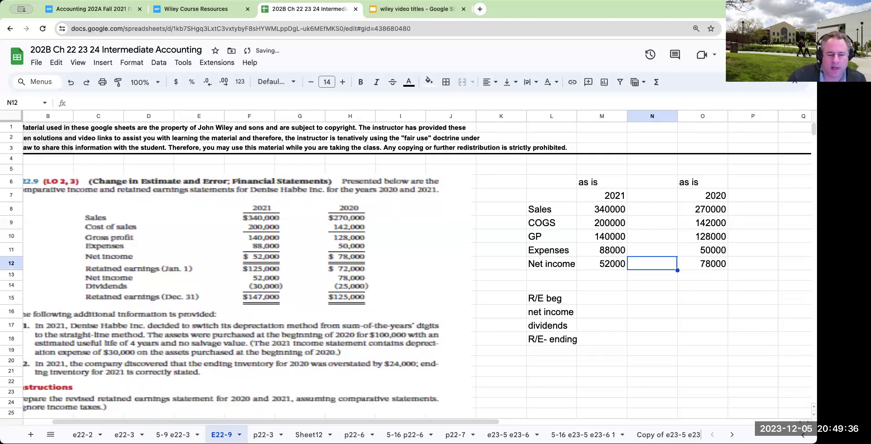
# Enter 2020 beginning retained earnings of 72000 in O15 and link O16 to the 2020 net income in O12
pyautogui.click(702, 298)
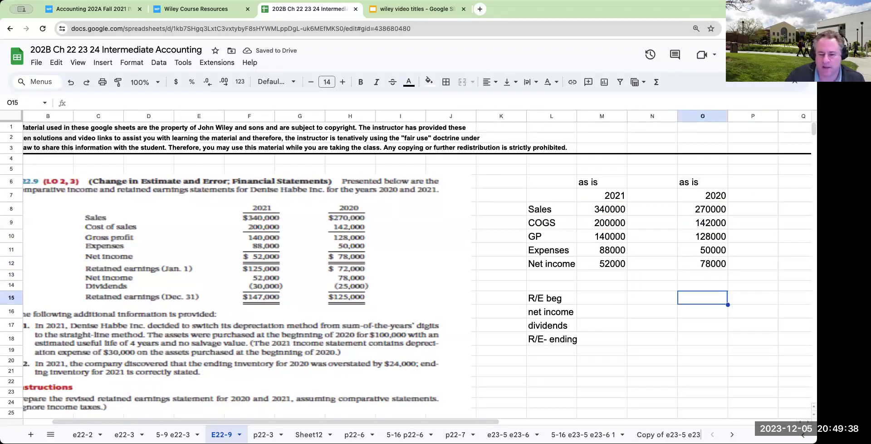
pyautogui.write('72000')
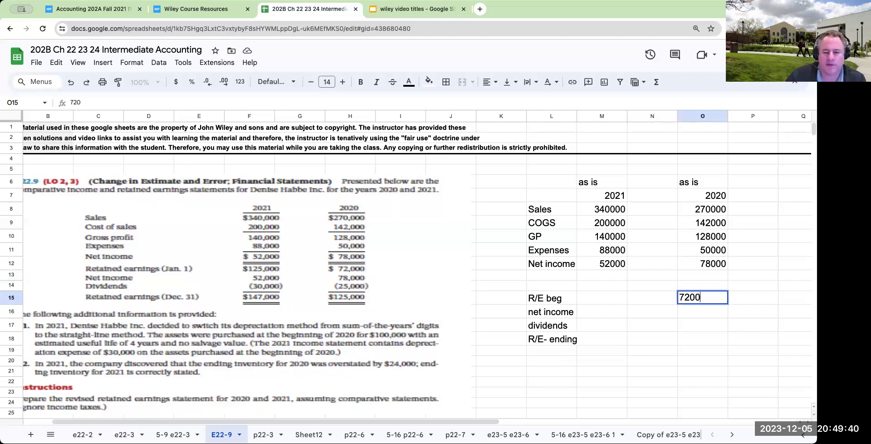
pyautogui.press('Return')
pyautogui.write('=')
pyautogui.press('Up')
pyautogui.press('Up')
pyautogui.press('Up')
pyautogui.press('Up')
pyautogui.press('Return')
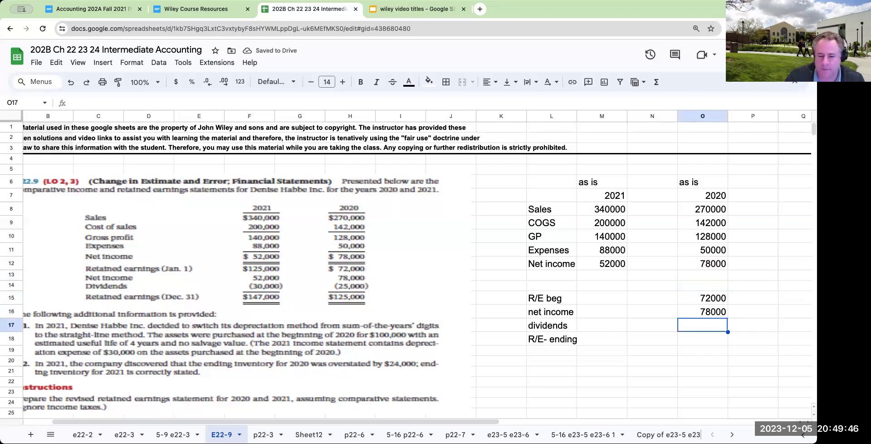
# Enter 2020 dividends of -25000 in O17 and compute ending retained earnings in O18 as O15+O16+O17
pyautogui.write('-25000')
pyautogui.press('Return')
pyautogui.write('+')
pyautogui.press('Up')
pyautogui.press('Up')
pyautogui.press('Up')
pyautogui.write('+')
pyautogui.press('Up')
pyautogui.press('Up')
pyautogui.write('+')
pyautogui.press('Up')
pyautogui.press('Return')
pyautogui.press('Up')
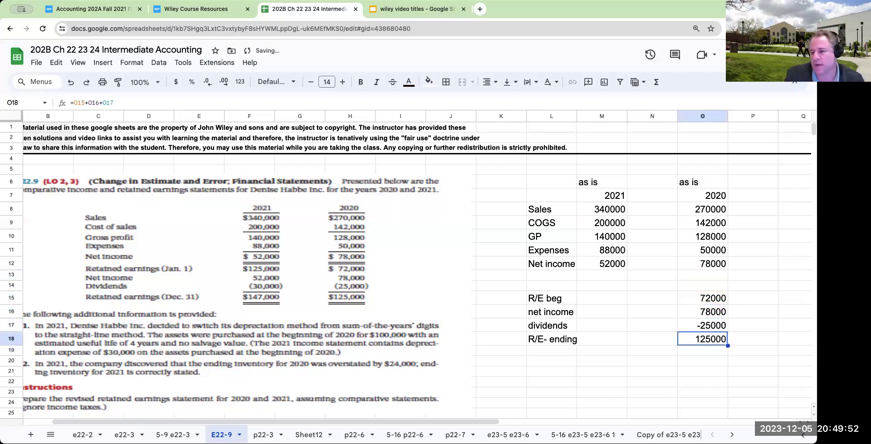
# Link the 2021 beginning retained earnings in M15 to the 2020 ending balance in O18
pyautogui.press('Left')
pyautogui.press('Left')
pyautogui.press('Up')
pyautogui.press('Left')
pyautogui.press('Up')
pyautogui.press('Up')
pyautogui.press('Right')
pyautogui.write('+')
pyautogui.press('Right')
pyautogui.press('Right')
pyautogui.press('Down')
pyautogui.press('Down')
pyautogui.press('Down')
pyautogui.press('Return')
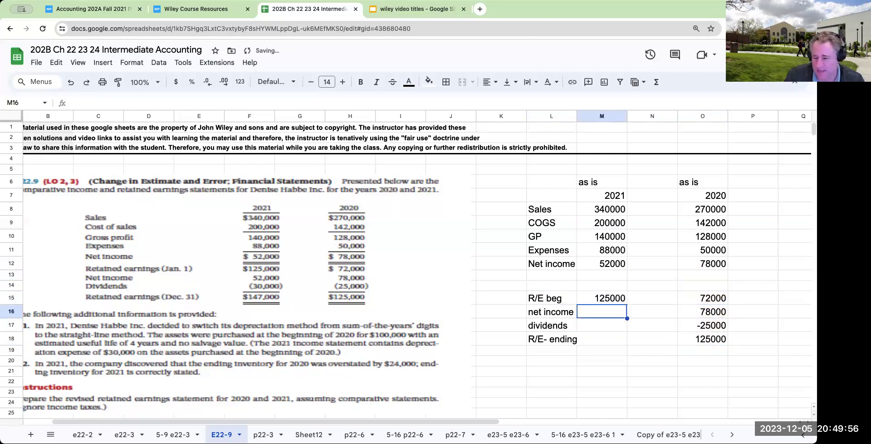
# Link the net income line of the 2021 retained earnings statement in M16 to M12
pyautogui.write('+')
pyautogui.press('Up')
pyautogui.press('Up')
pyautogui.press('Up')
pyautogui.press('Up')
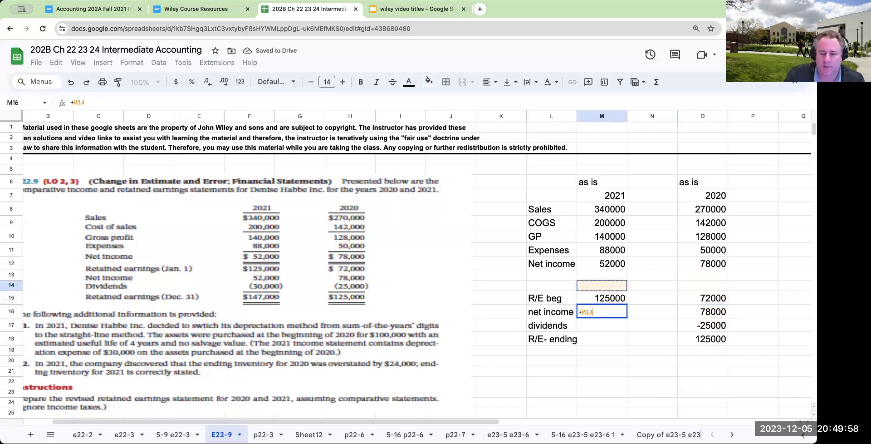
pyautogui.press('Return')
# Enter 2021 dividends of -30000 in M17 and compute ending retained earnings in M18 as M15+M16+M17
pyautogui.write('-')
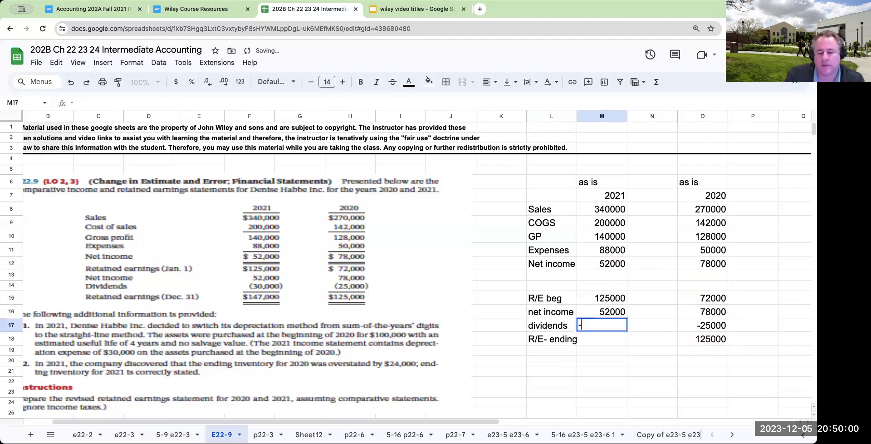
pyautogui.write('30000')
pyautogui.press('Return')
pyautogui.write('+')
pyautogui.press('Up')
pyautogui.press('Up')
pyautogui.press('Up')
pyautogui.write('+')
pyautogui.press('Up')
pyautogui.press('Up')
pyautogui.write('+')
pyautogui.press('Up')
pyautogui.press('Return')
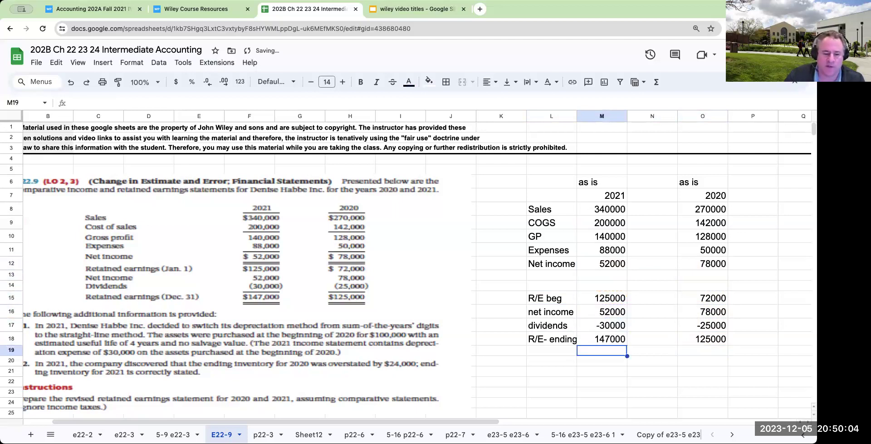
# Format the statement amounts in M8:P19 as currency with no decimal places
pyautogui.moveTo(605, 209); pyautogui.dragTo(710, 351)
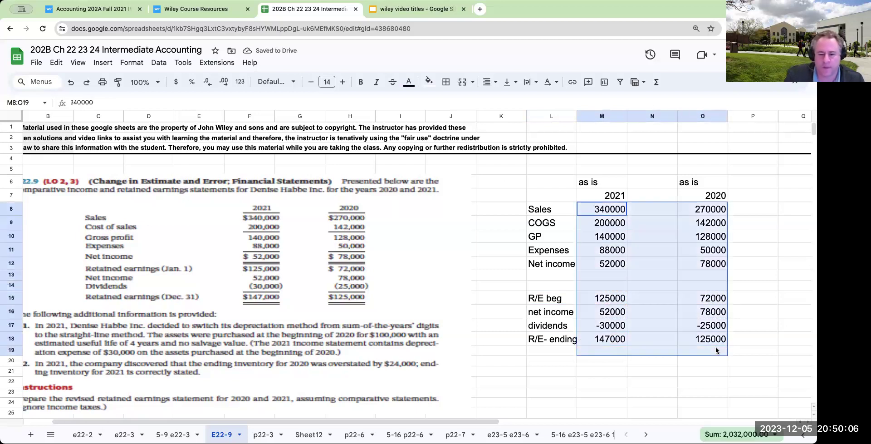
pyautogui.click(771, 249)
pyautogui.moveTo(606, 209); pyautogui.dragTo(760, 352)
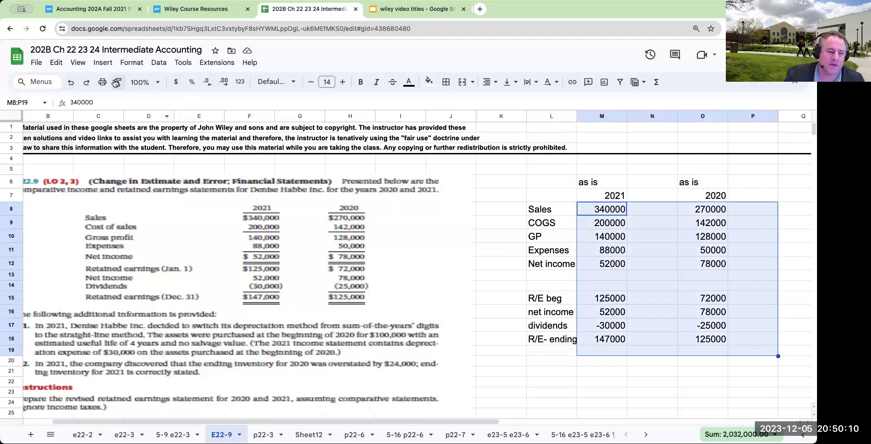
pyautogui.click(177, 82)
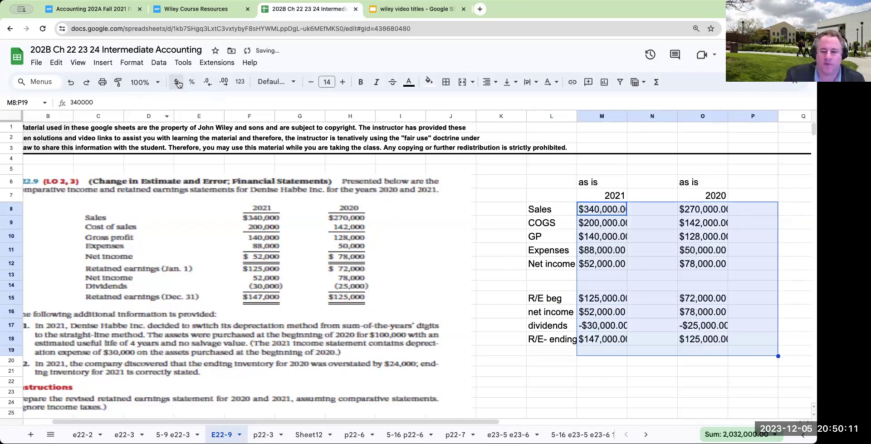
pyautogui.doubleClick(207, 82)
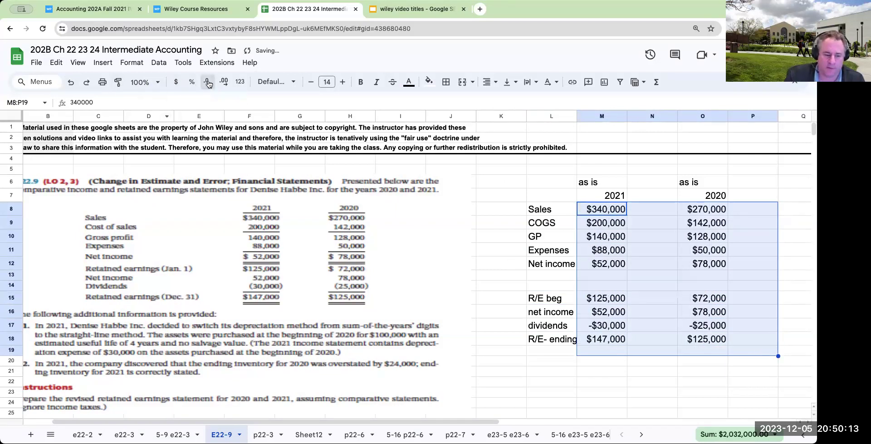
pyautogui.click(671, 382)
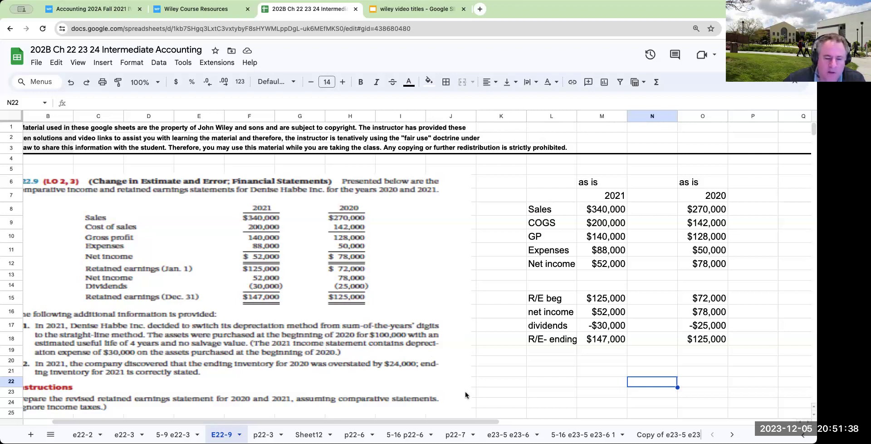
# Enter the sum-of-the-years' digits 4, 3, 2 and 1 in L21:L24 and total them with SUM(L21:L24) in L25
pyautogui.click(544, 373)
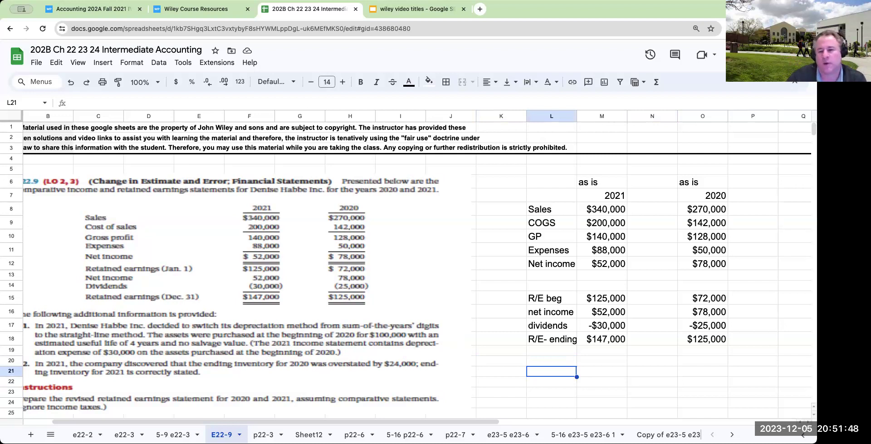
pyautogui.write('4')
pyautogui.press('Return')
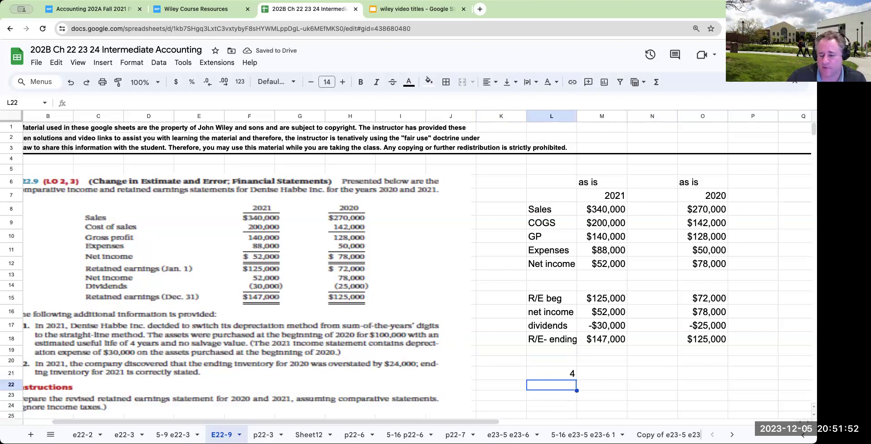
pyautogui.write('3')
pyautogui.press('Return')
pyautogui.write('2')
pyautogui.press('Return')
pyautogui.write('1')
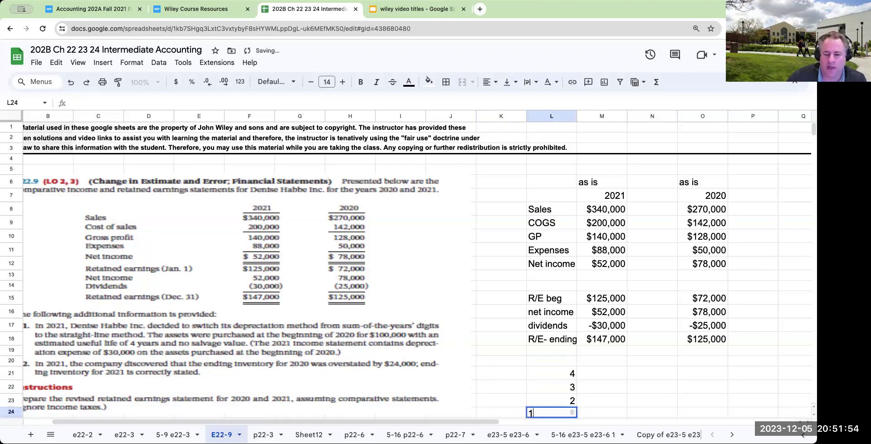
pyautogui.press('Return')
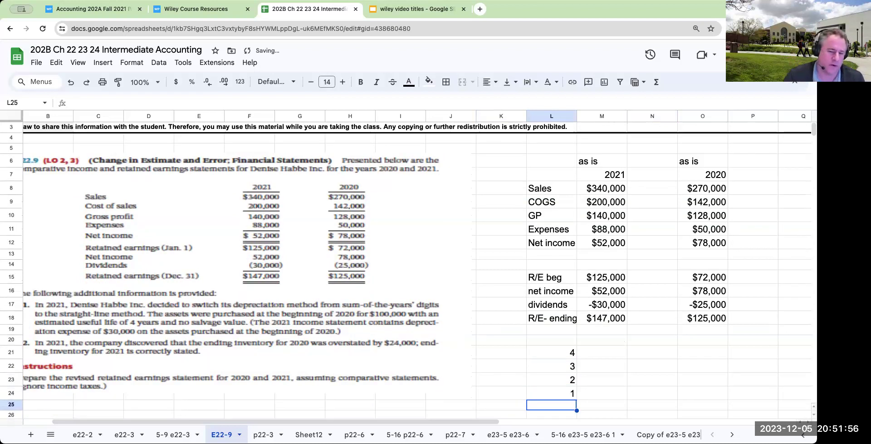
pyautogui.write('=sum(')
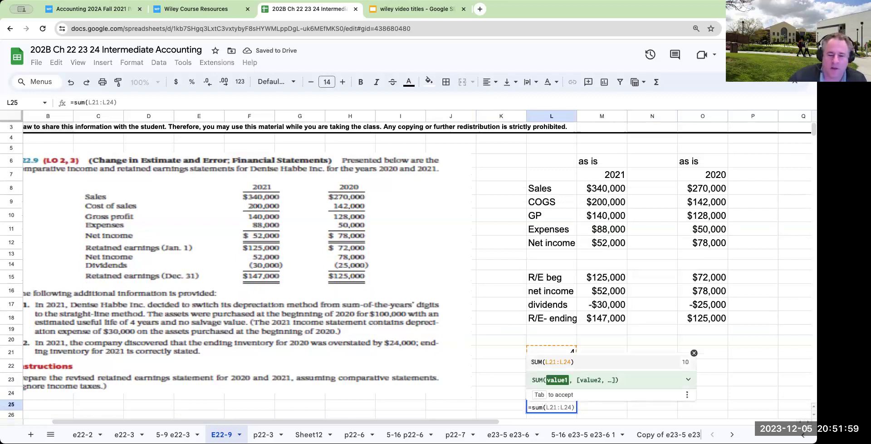
pyautogui.press('Tab')
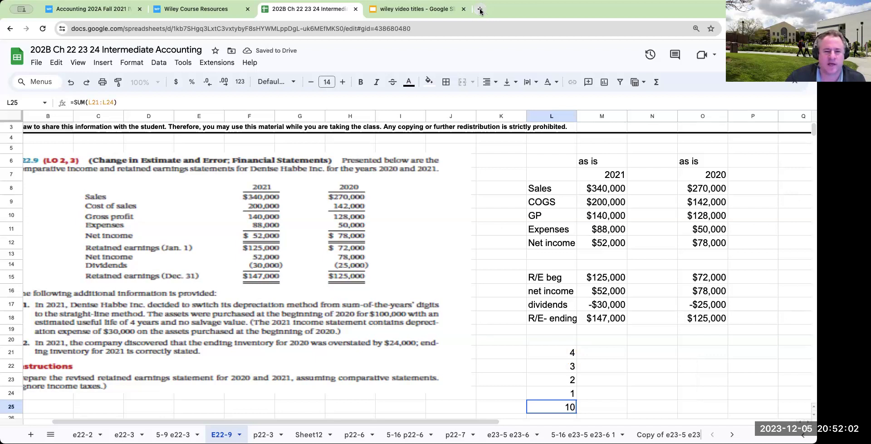
# Enter the depreciation fractions 4/10, 3/10, 2/10, 1/10 and 10/10 in M21:M25
pyautogui.click(601, 353)
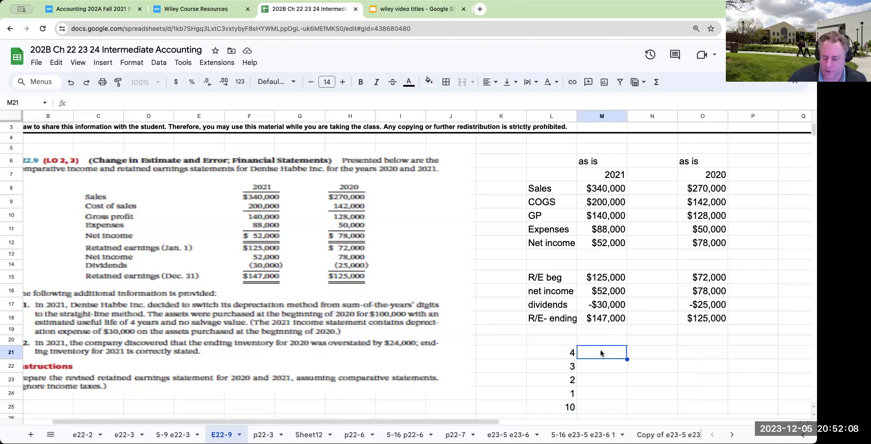
pyautogui.write('4/10')
pyautogui.press('Return')
pyautogui.write('3/10')
pyautogui.press('Return')
pyautogui.write('2/10')
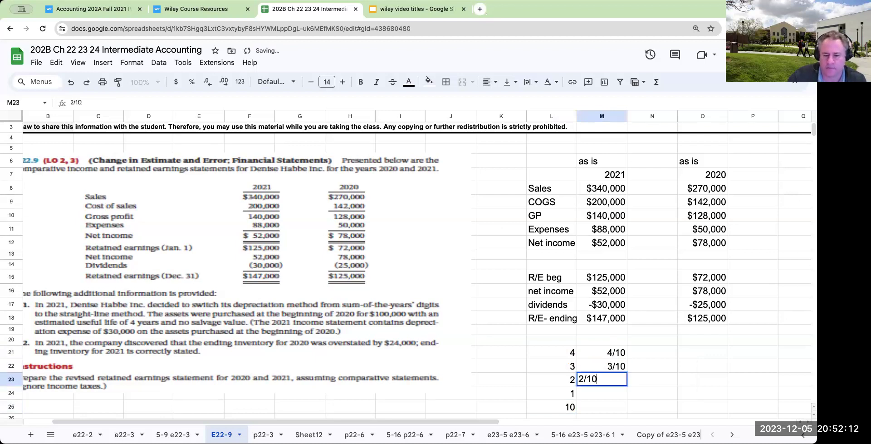
pyautogui.press('Return')
pyautogui.write('1/10')
pyautogui.press('Return')
pyautogui.write('10/10')
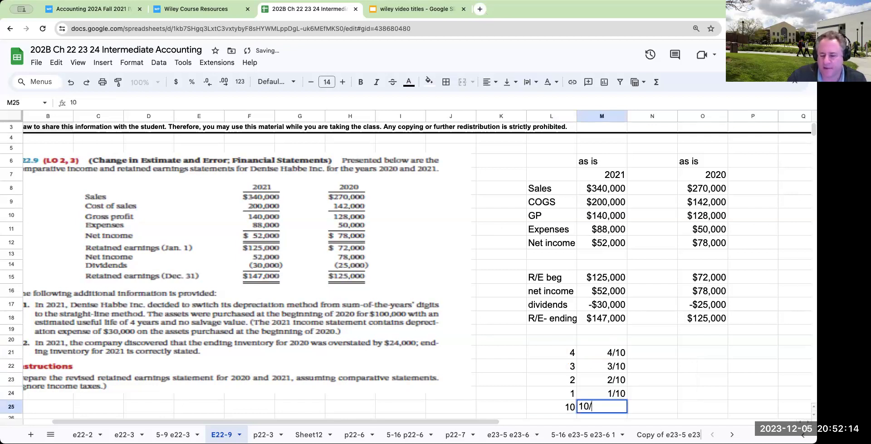
pyautogui.press('Return')
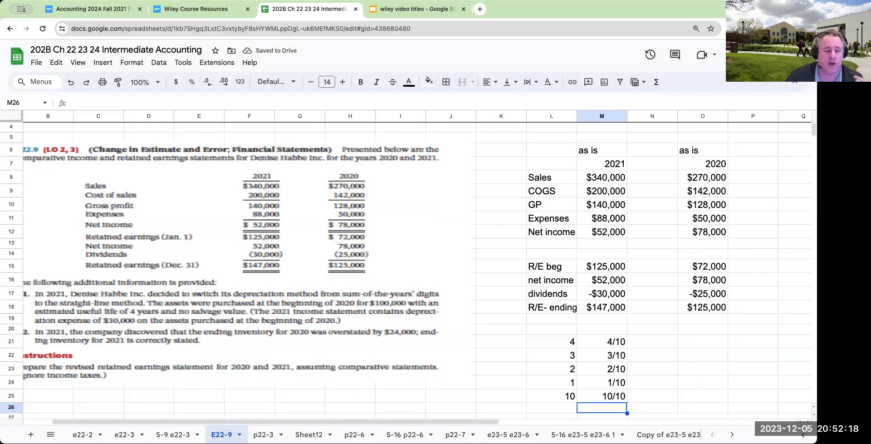
# Enter the asset cost of 100000 in N21 and format it as currency with no decimal places
pyautogui.press('Right')
pyautogui.press('Up')
pyautogui.press('Up')
pyautogui.press('Up')
pyautogui.press('Up')
pyautogui.press('Up')
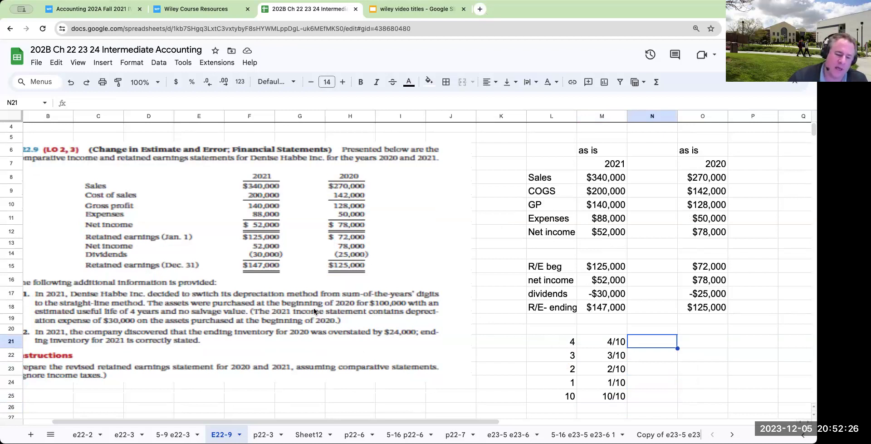
pyautogui.write('100000')
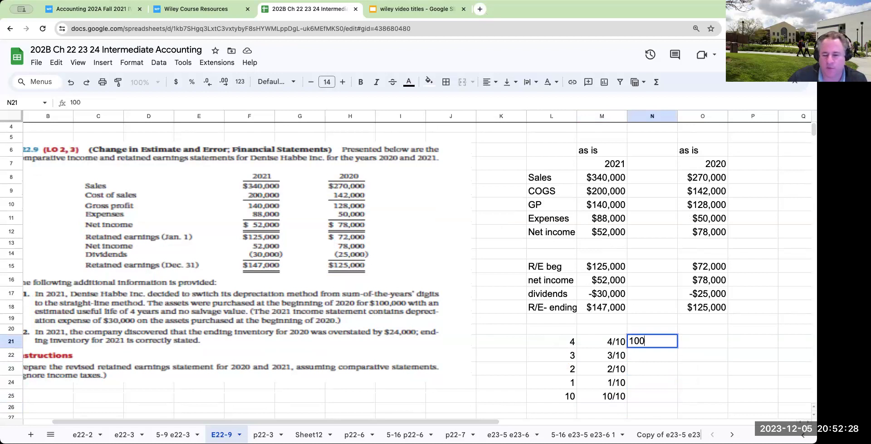
pyautogui.press('Return')
pyautogui.press('Up')
pyautogui.write('100000')
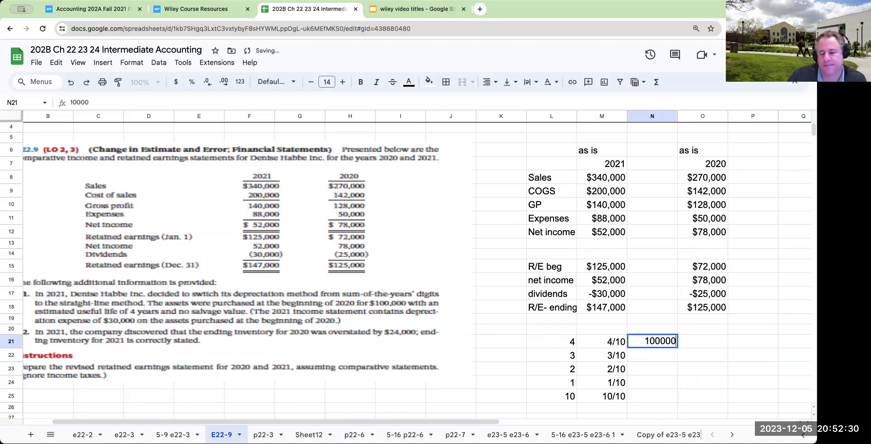
pyautogui.press('Return')
pyautogui.press('Up')
pyautogui.click(176, 81)
pyautogui.click(208, 82)
pyautogui.click(207, 81)
# Enter the first-year depreciation of 40000 in O21
pyautogui.click(703, 338)
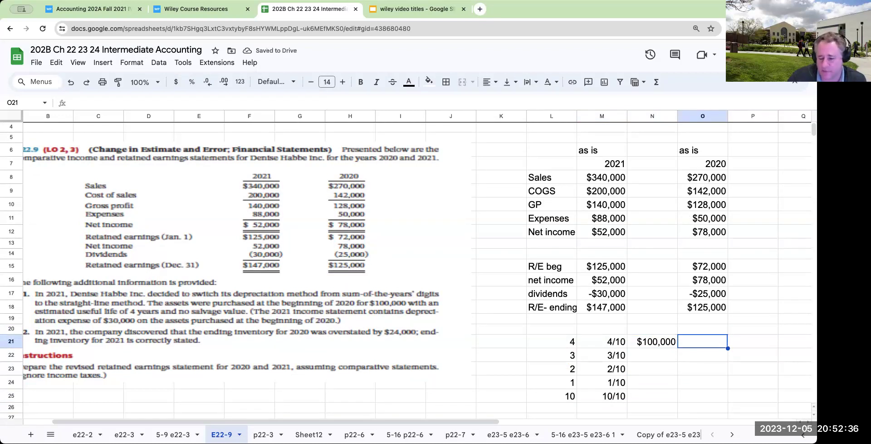
pyautogui.click(652, 341)
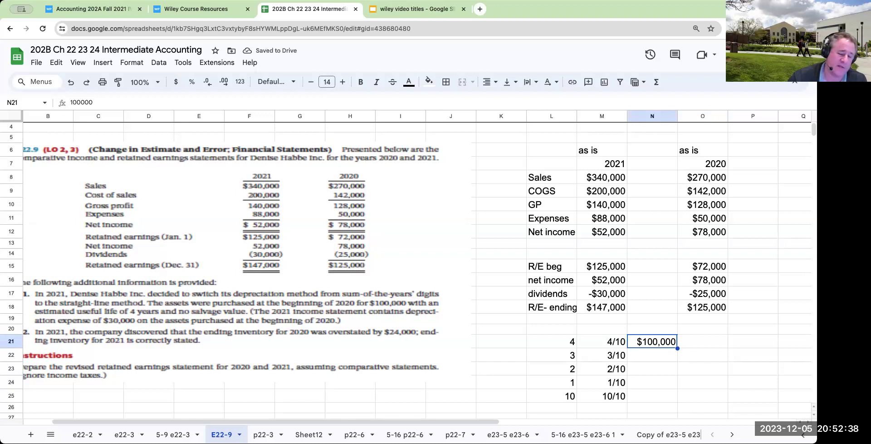
pyautogui.click(703, 341)
pyautogui.write('40000')
pyautogui.press('Return')
pyautogui.click(652, 354)
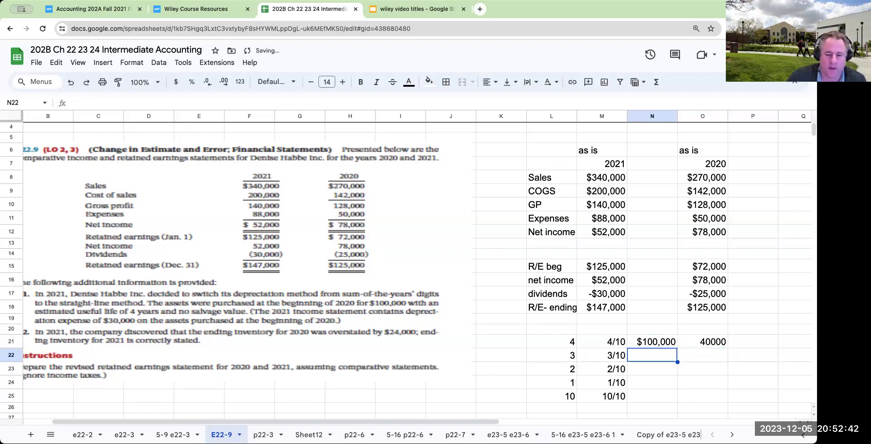
# Label the first row of the depreciation schedule "Year 1" in K21
pyautogui.click(496, 341)
pyautogui.write('Year 1')
pyautogui.press('Return')
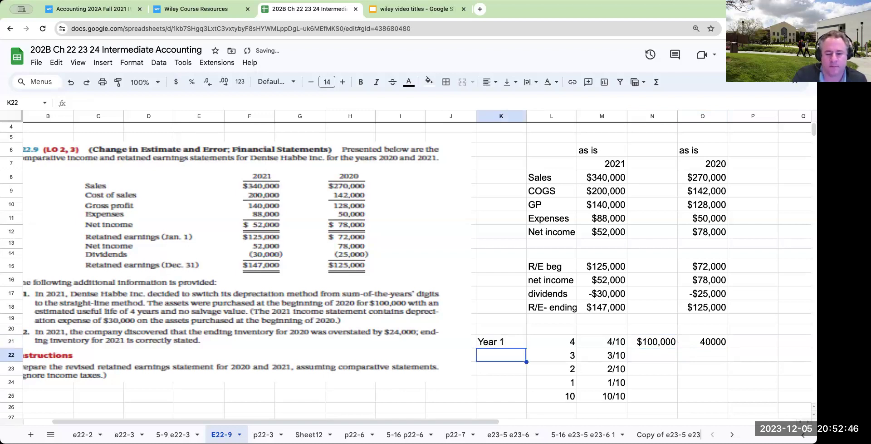
# Label the depreciation schedule rows with the years 2020, 2021, 2022 and 2023 in K21:K24
pyautogui.click(501, 341)
pyautogui.write('2020')
pyautogui.press('Return')
pyautogui.write('2021')
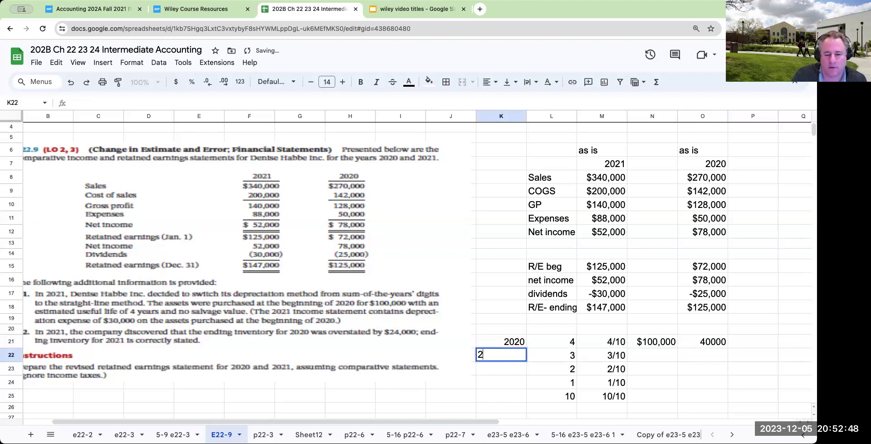
pyautogui.press('Return')
pyautogui.write('2022')
pyautogui.press('Return')
pyautogui.write('2020')
pyautogui.press('BackSpace')
pyautogui.write('3')
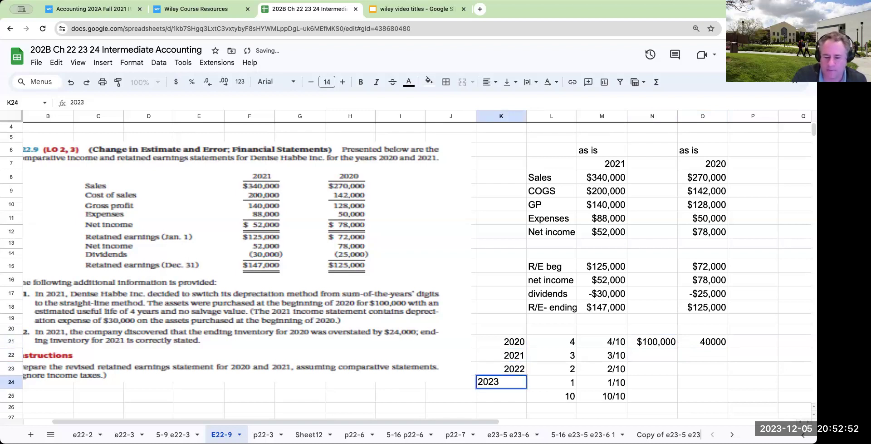
pyautogui.press('Return')
# Link the 2021 asset cost in N22 to the cost in N21
pyautogui.click(551, 382)
pyautogui.click(652, 354)
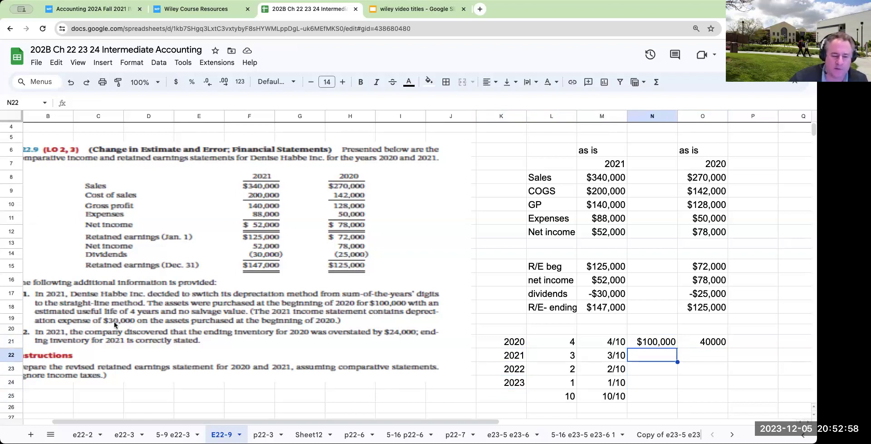
pyautogui.click(709, 359)
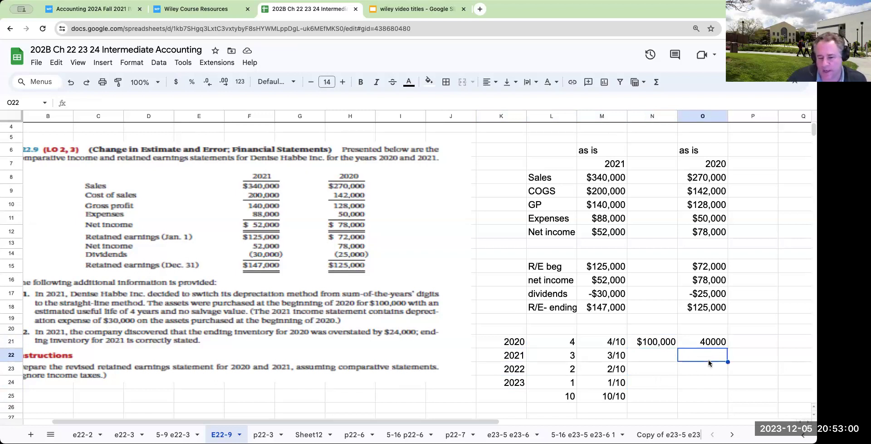
pyautogui.press('Left')
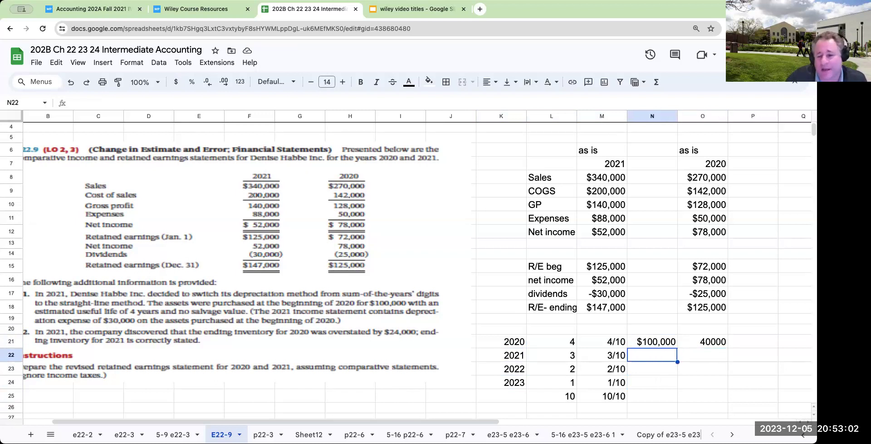
pyautogui.write('+')
pyautogui.press('Up')
pyautogui.press('Return')
# Compute the 2021 depreciation in O22 as N22*3/10
pyautogui.press('Up')
pyautogui.press('Right')
pyautogui.write('+')
pyautogui.press('Left')
pyautogui.write('*3/10')
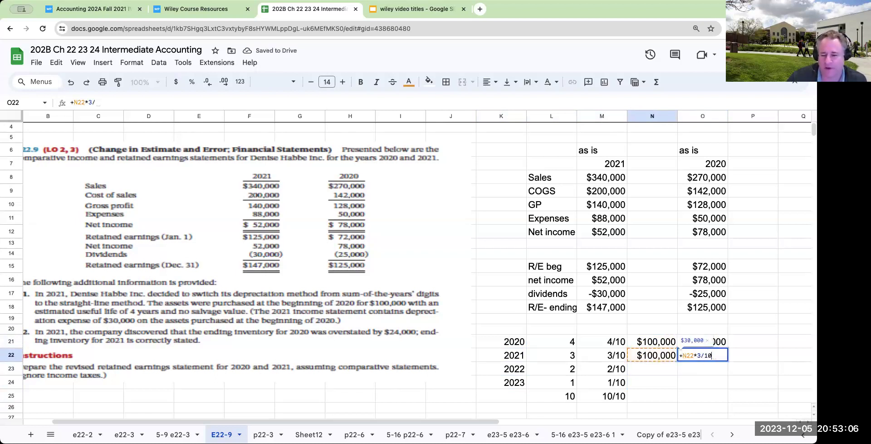
pyautogui.press('Return')
# Format the 2020 depreciation in O21 as currency with no decimal places
pyautogui.press('Up')
pyautogui.press('Up')
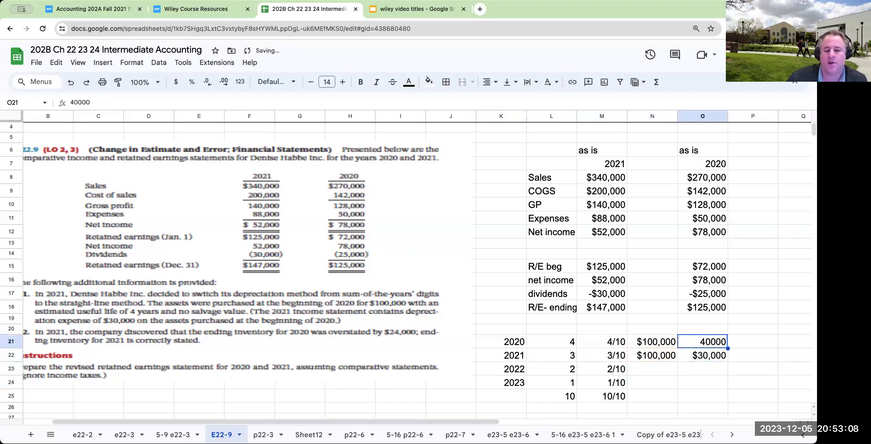
pyautogui.click(175, 81)
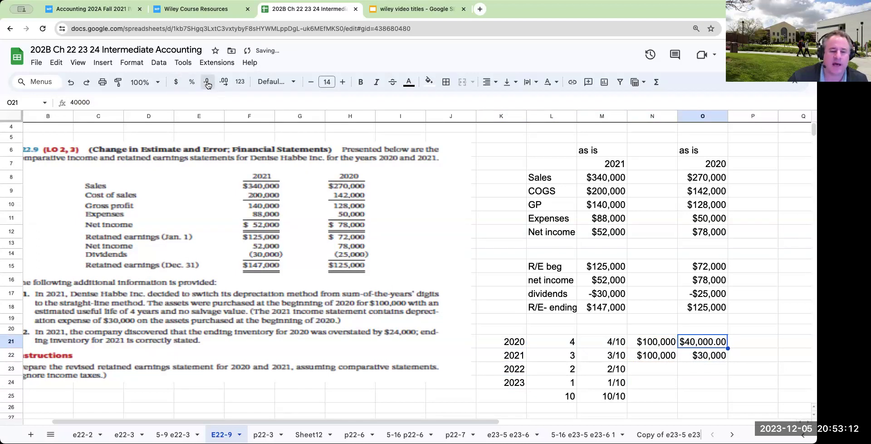
pyautogui.scroll(-1, 707, 381)
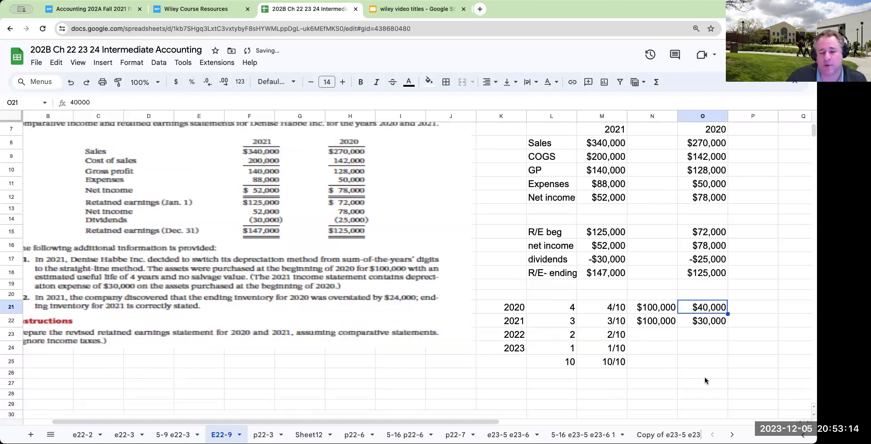
# Highlight the 2020 expenses amount in O11 with a light orange fill
pyautogui.click(577, 383)
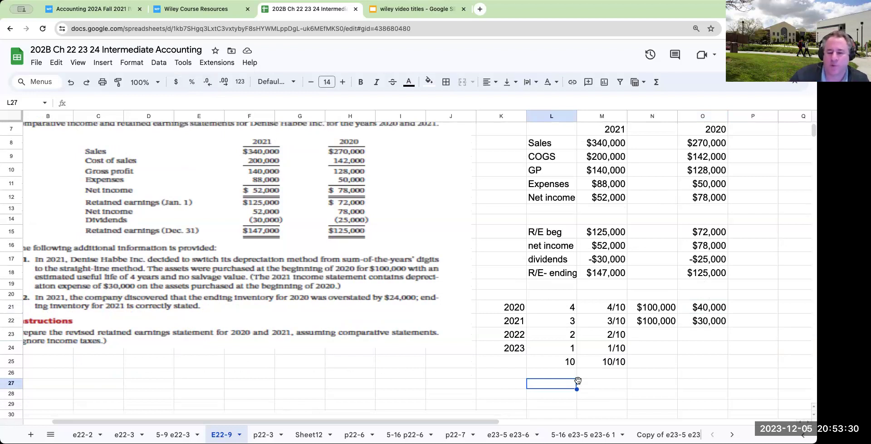
pyautogui.click(711, 312)
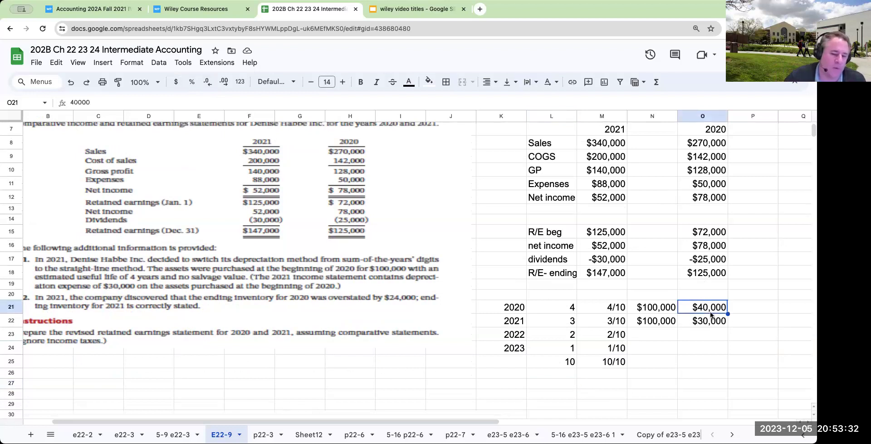
pyautogui.click(706, 186)
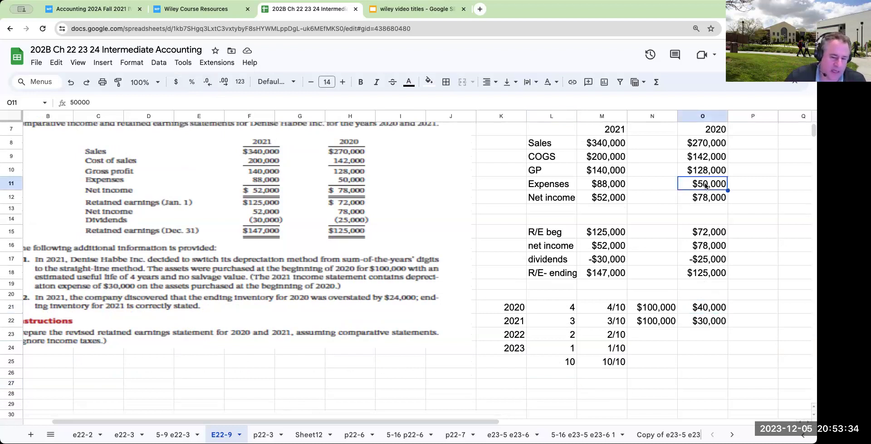
pyautogui.click(429, 81)
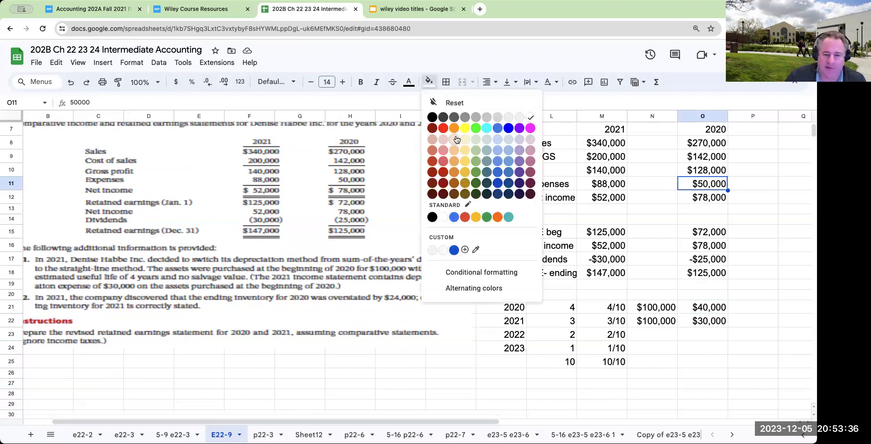
pyautogui.click(457, 139)
# Start an expense breakdown below the depreciation schedule with the label Expenses in K28 and 88000 in L28
pyautogui.click(610, 386)
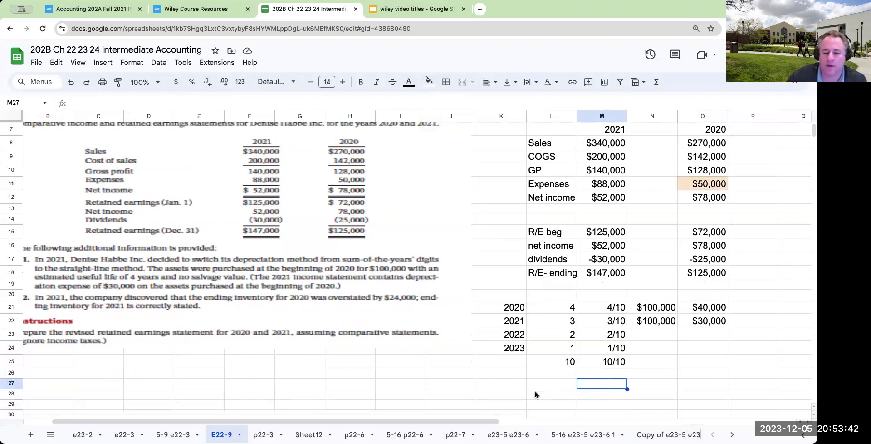
pyautogui.click(513, 391)
pyautogui.write('Expenses')
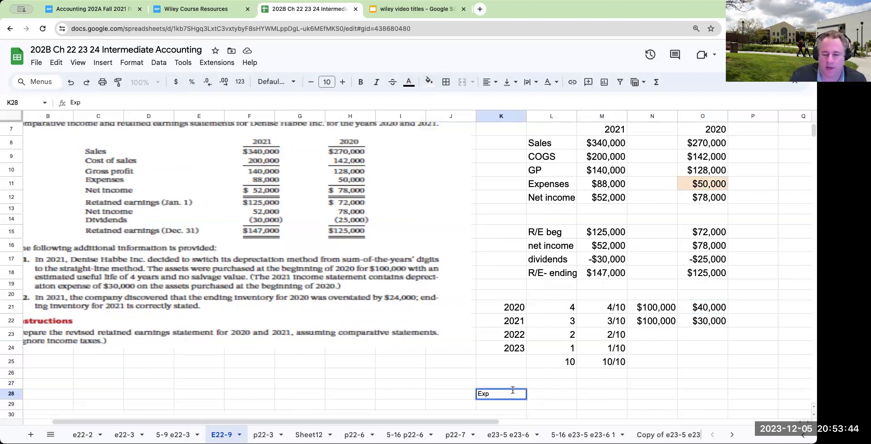
pyautogui.press('Return')
pyautogui.press('Up')
pyautogui.press('Right')
pyautogui.write('88000')
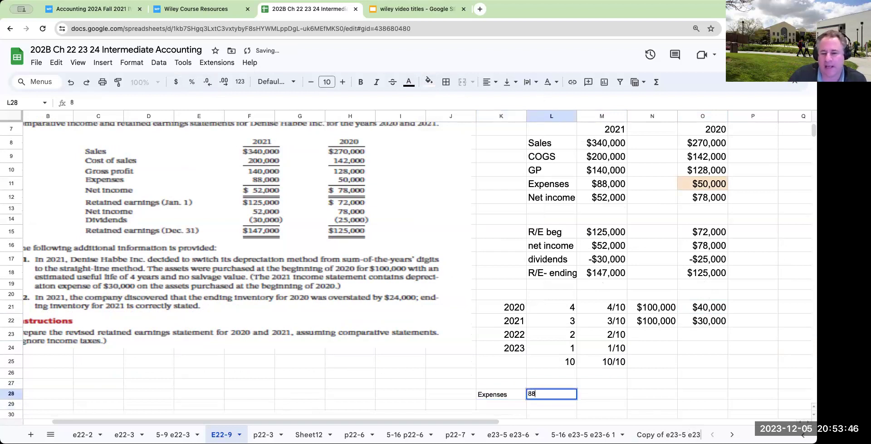
pyautogui.press('Return')
# Enlarge the font of the expense breakdown area I27:N36 to 16
pyautogui.moveTo(401, 383); pyautogui.dragTo(672, 411)
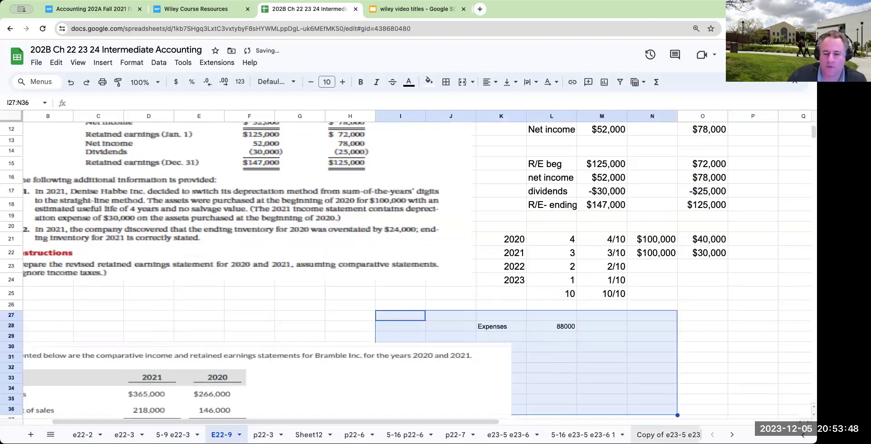
pyautogui.click(342, 82)
pyautogui.click(342, 82)
pyautogui.click(342, 82)
pyautogui.click(639, 283)
# Move the Expenses label and amount to L28:M28 and head the amount column with 2021 in M27
pyautogui.moveTo(513, 328); pyautogui.dragTo(591, 322)
pyautogui.click(595, 316)
pyautogui.write('2021')
pyautogui.press('Return')
# Add a row labelled "depr exp" in L29 with 30000 in M29
pyautogui.click(602, 345)
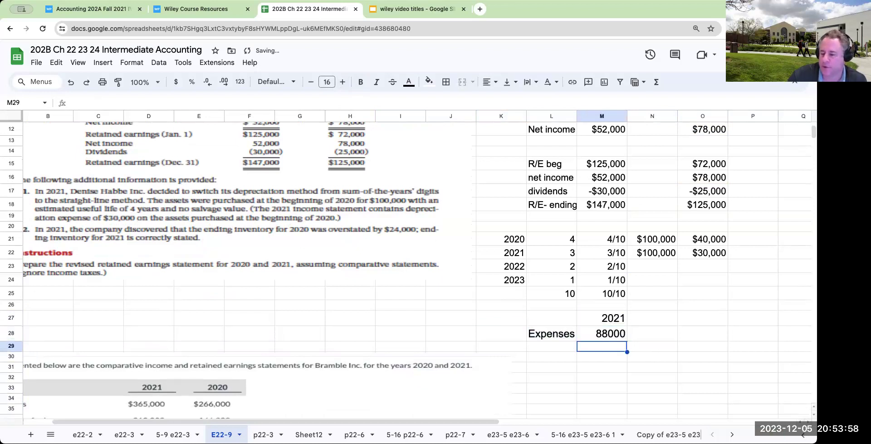
pyautogui.write('30000')
pyautogui.press('Return')
pyautogui.click(551, 347)
pyautogui.write('depre')
pyautogui.press('BackSpace')
pyautogui.write('exp')
pyautogui.press('Return')
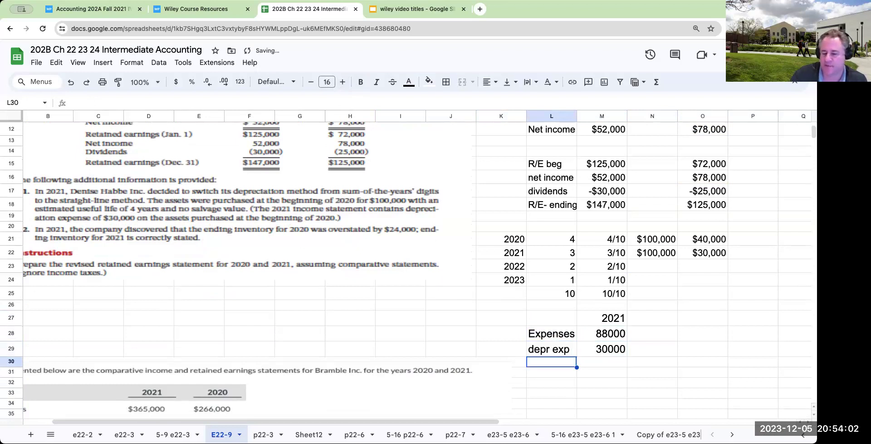
# Label L30 "non depr" and compute the non-depreciation expenses in M30 as M28-M29
pyautogui.write('non depr')
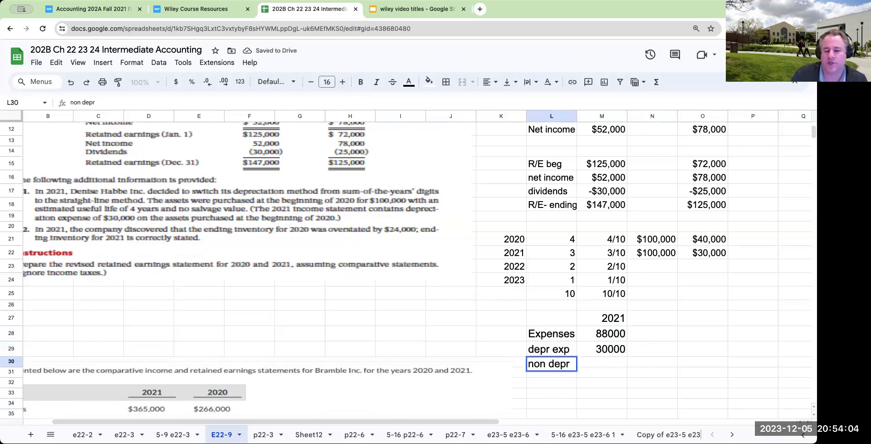
pyautogui.press('Tab')
pyautogui.write('=M28-M29')
pyautogui.press('Return')
pyautogui.press('Up')
pyautogui.click(602, 377)
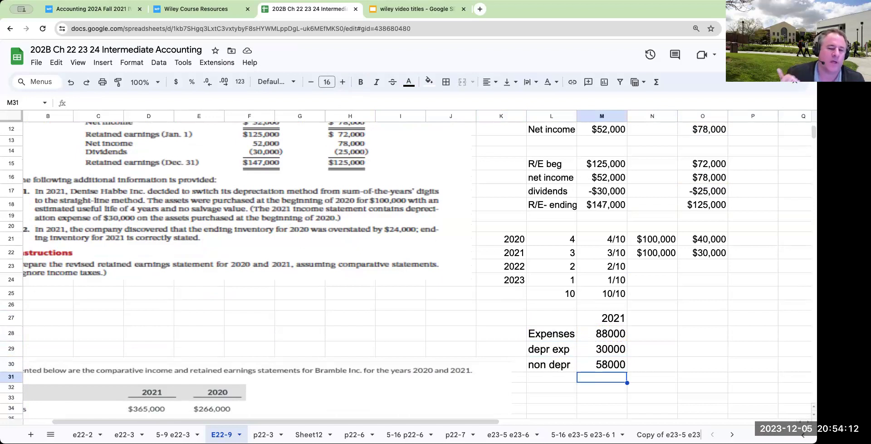
# Begin the revised expense block with "non depr" in L32 and link M32 to M30
pyautogui.click(551, 387)
pyautogui.write('non depr')
pyautogui.press('Tab')
pyautogui.write('=m30')
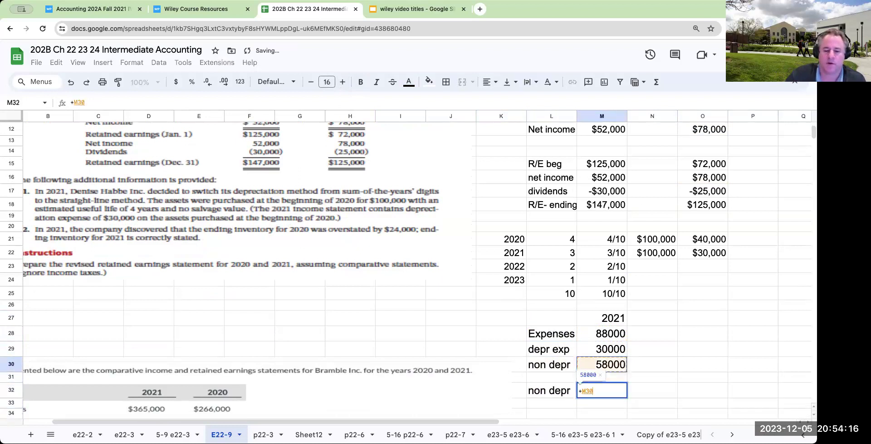
pyautogui.press('Return')
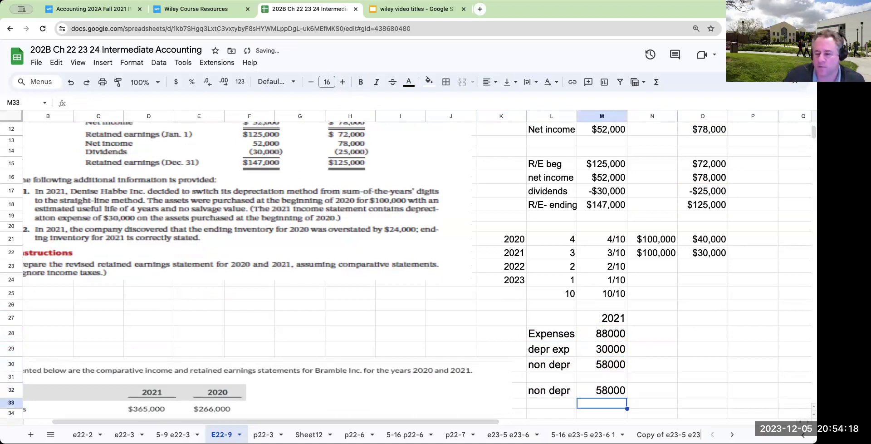
# Label O29 "depreciable base" and enter "100,000 - 40,000" in O30 with 60000 in P30
pyautogui.click(714, 238)
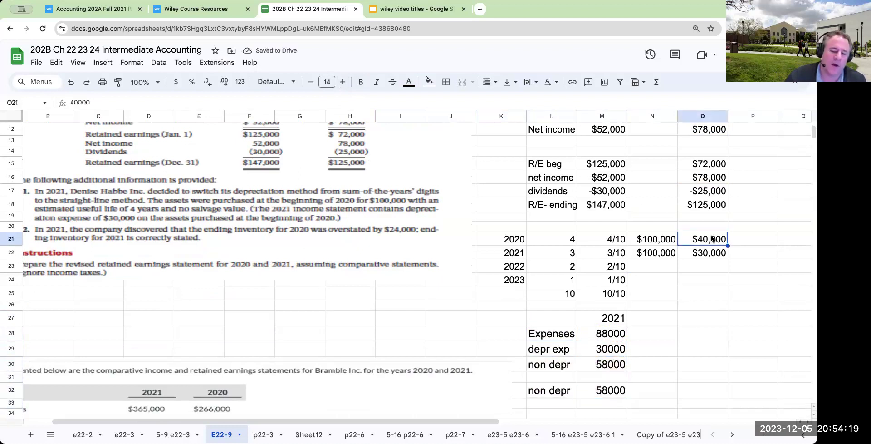
pyautogui.click(686, 351)
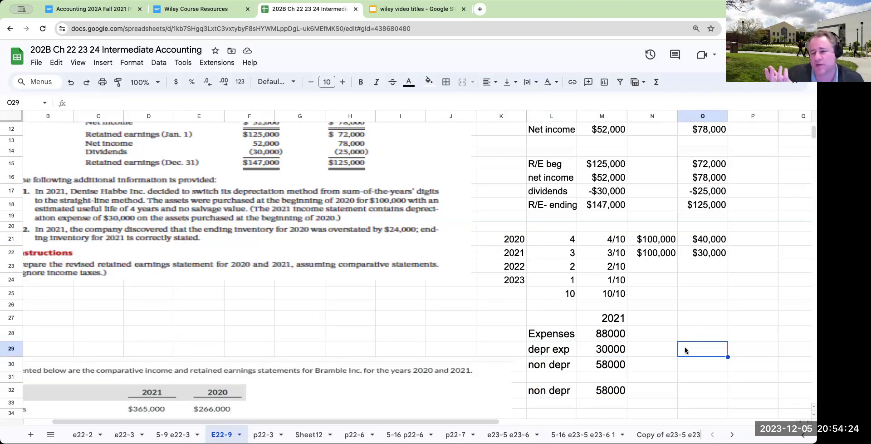
pyautogui.write('depreciat')
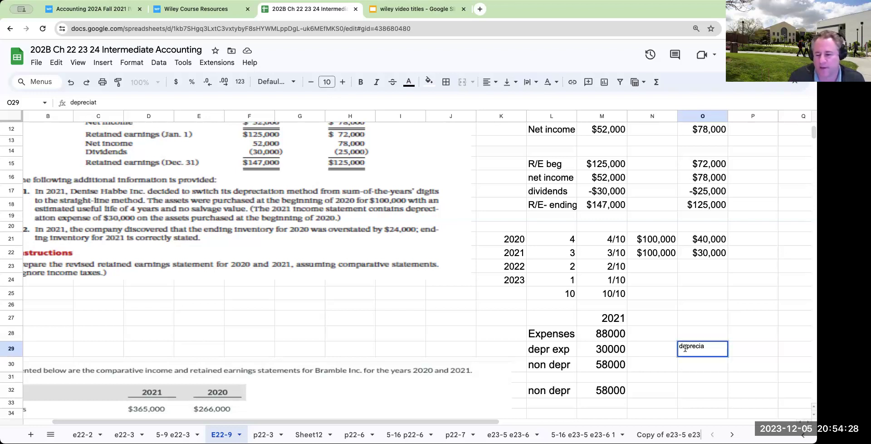
pyautogui.press('BackSpace')
pyautogui.write('ble base')
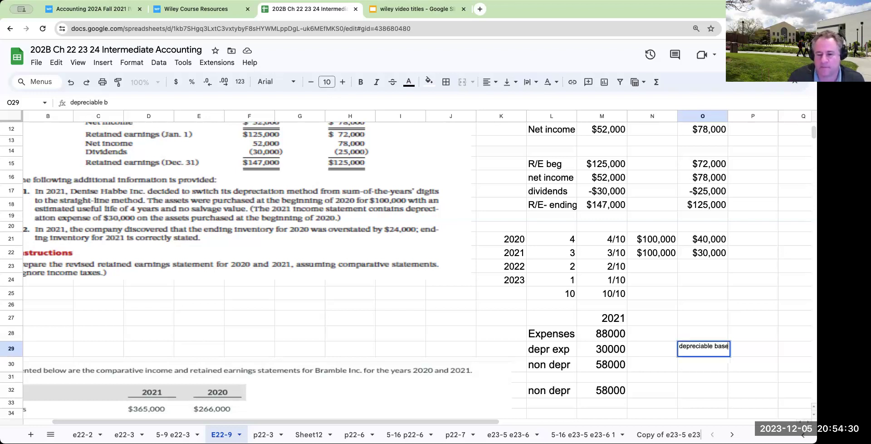
pyautogui.press('Return')
pyautogui.write('100,000 - 40,000')
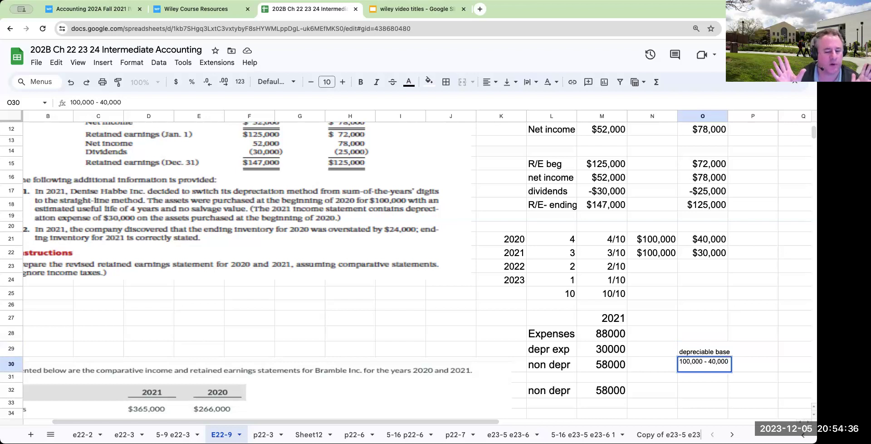
pyautogui.press('Tab')
pyautogui.write('60000')
pyautogui.press('Return')
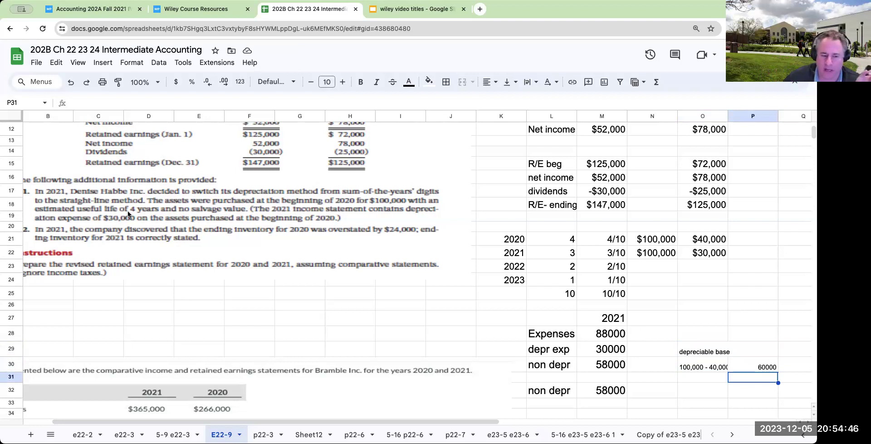
# Enter the 3 remaining years in P31 and compute the straight-line depreciation in Q30 as P30/P31
pyautogui.click(491, 237)
pyautogui.moveTo(502, 254); pyautogui.dragTo(500, 282)
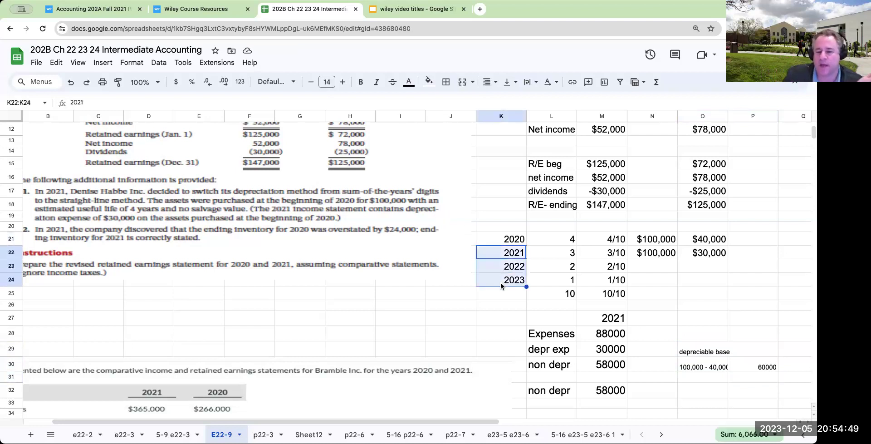
pyautogui.click(755, 380)
pyautogui.write('3')
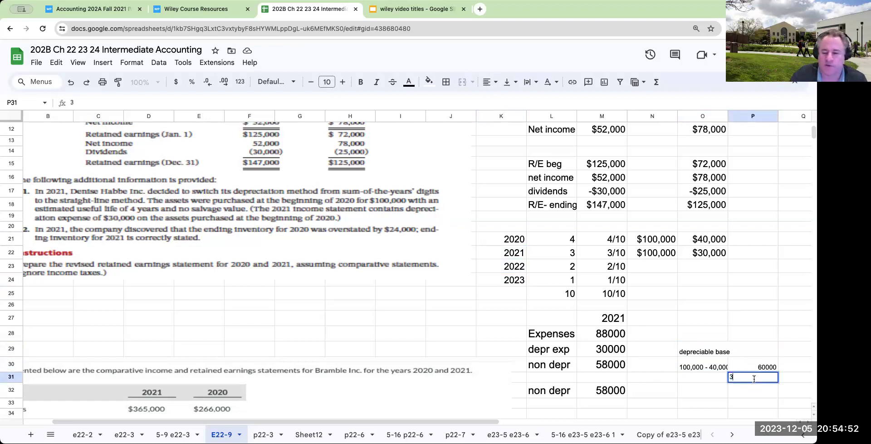
pyautogui.press('Tab')
pyautogui.press('Up')
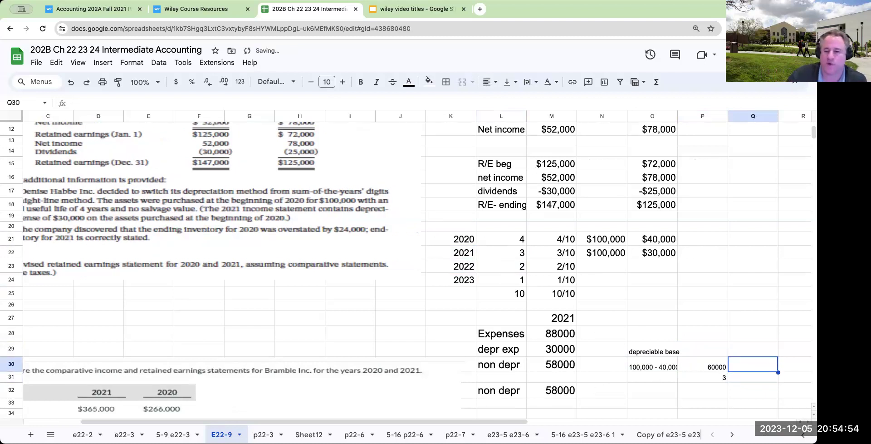
pyautogui.write('+P30/Q31')
pyautogui.press('Return')
# Enlarge the font of the depreciable base calculation in O29:Q32
pyautogui.moveTo(654, 348); pyautogui.dragTo(772, 390)
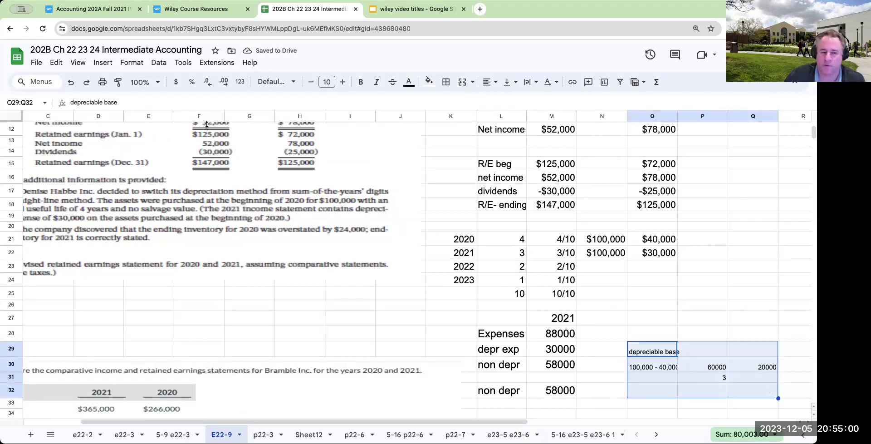
pyautogui.click(343, 82)
pyautogui.click(343, 82)
pyautogui.click(343, 82)
pyautogui.click(650, 315)
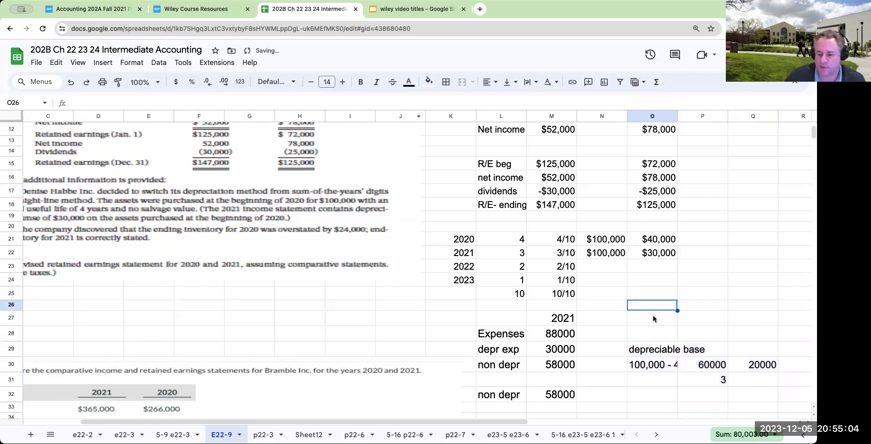
# Add the revised depreciation row with "depr exp rev" in L33 and 20000 in M33
pyautogui.click(509, 408)
pyautogui.write('depr')
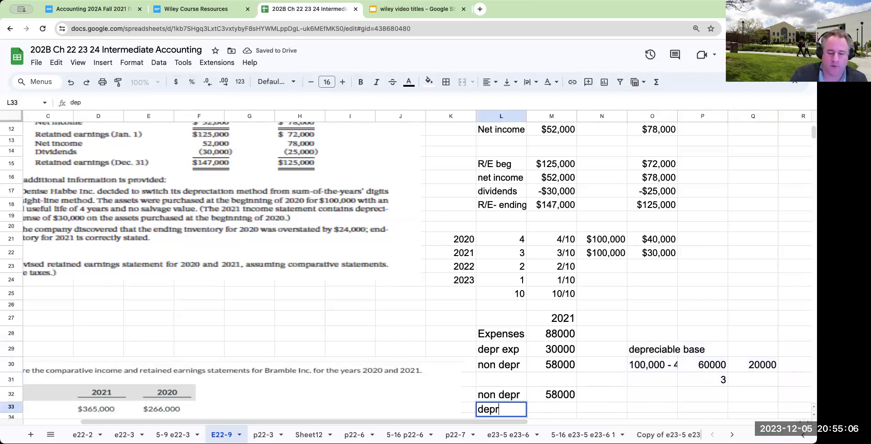
pyautogui.write(' exp rev')
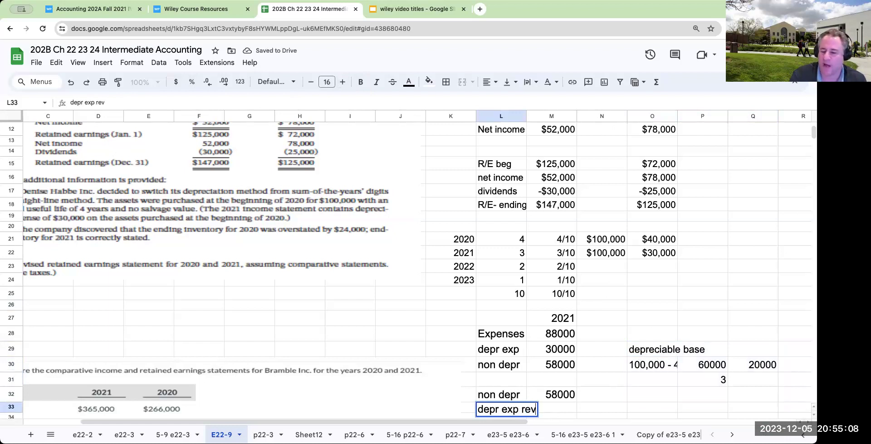
pyautogui.scroll(-1, 405, 232)
pyautogui.press('Tab')
pyautogui.write('20000')
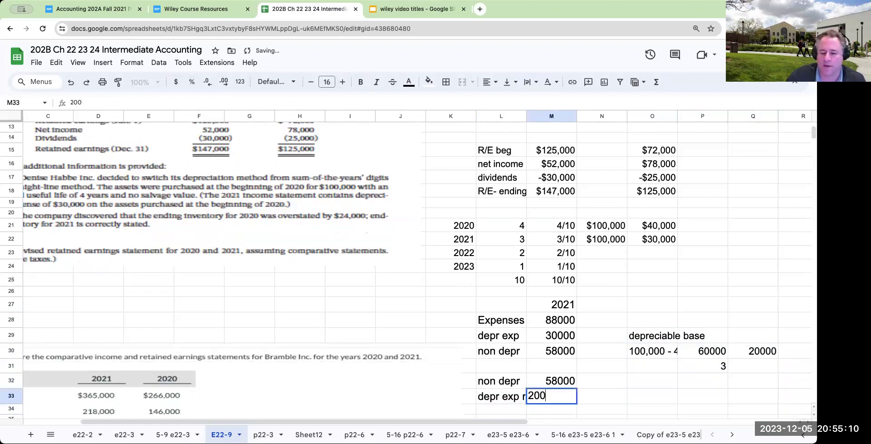
pyautogui.press('Return')
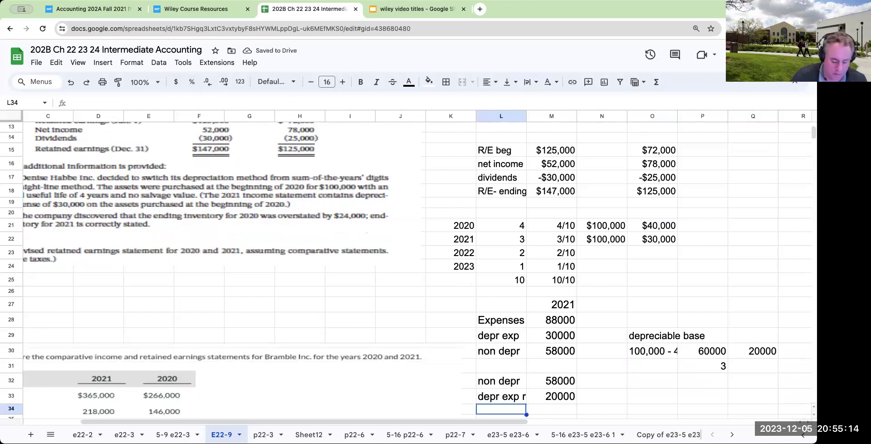
# Label the revised 2021 expense total "ttl rev 21" in L34
pyautogui.write('total dep')
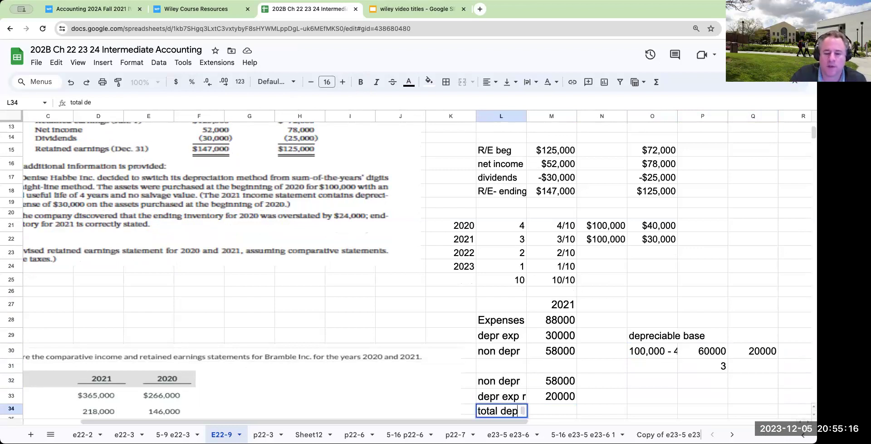
pyautogui.press('BackSpace')
pyautogui.press('BackSpace')
pyautogui.press('BackSpace')
pyautogui.press('BackSpace')
pyautogui.press('BackSpace')
pyautogui.press('BackSpace')
pyautogui.press('BackSpace')
pyautogui.press('BackSpace')
pyautogui.press('BackSpace')
pyautogui.write('tol rev 20')
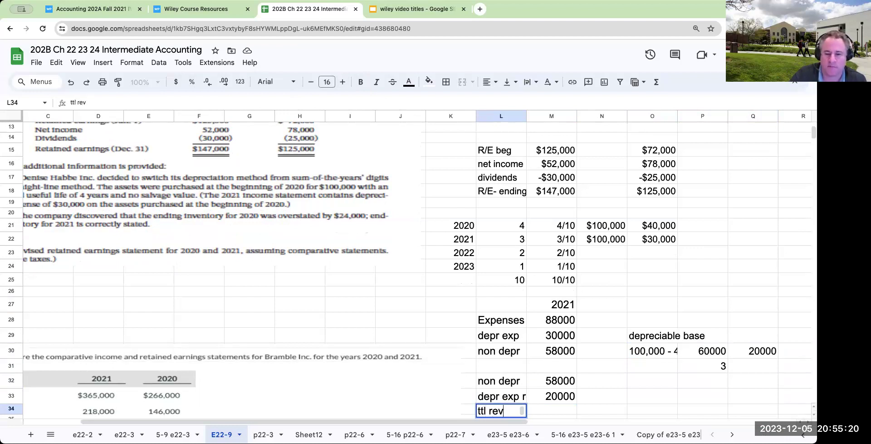
pyautogui.press('BackSpace')
pyautogui.write('1')
pyautogui.press('Return')
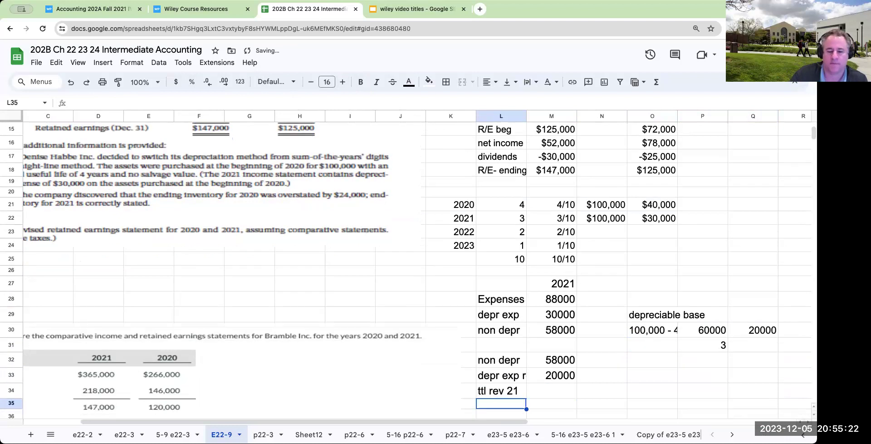
# Compute the total revised 2021 expenses in M34 as M32+M33
pyautogui.click(552, 390)
pyautogui.write('=m32+m33')
pyautogui.press('Return')
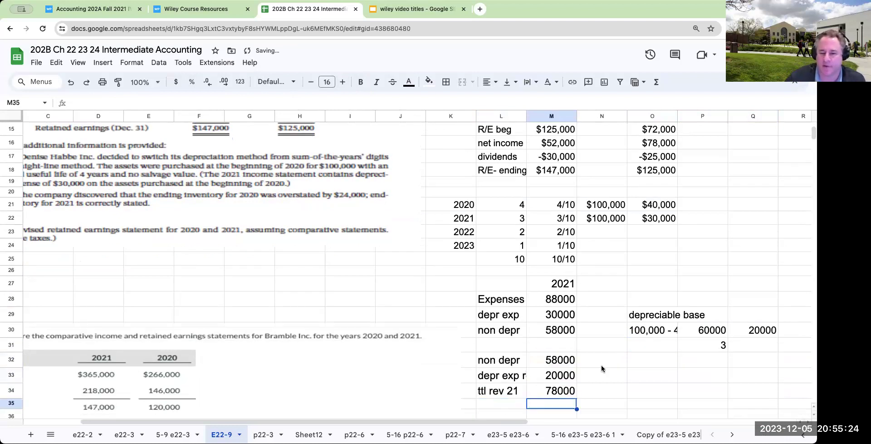
# Add the column heading "revised" in Q6 and S6, beside the as-is statements
pyautogui.scroll(6, 603, 369)
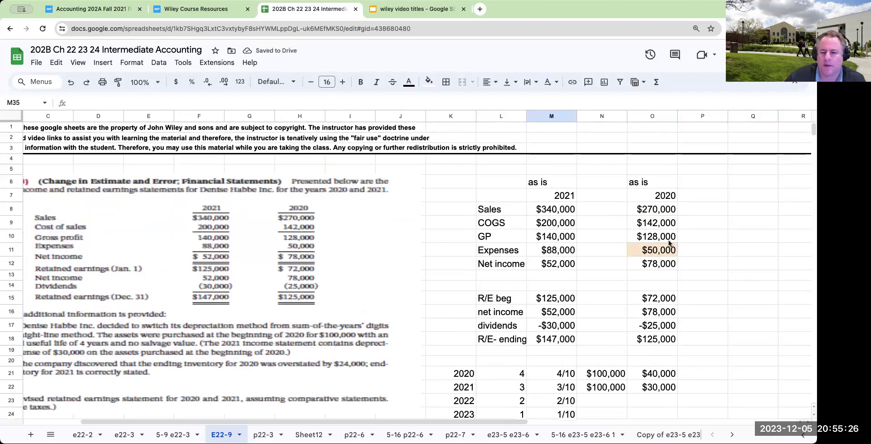
pyautogui.click(666, 255)
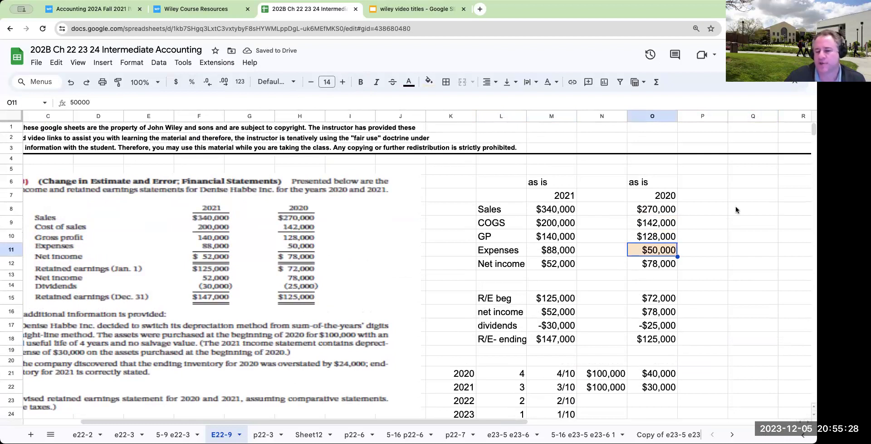
pyautogui.click(745, 187)
pyautogui.write('revised')
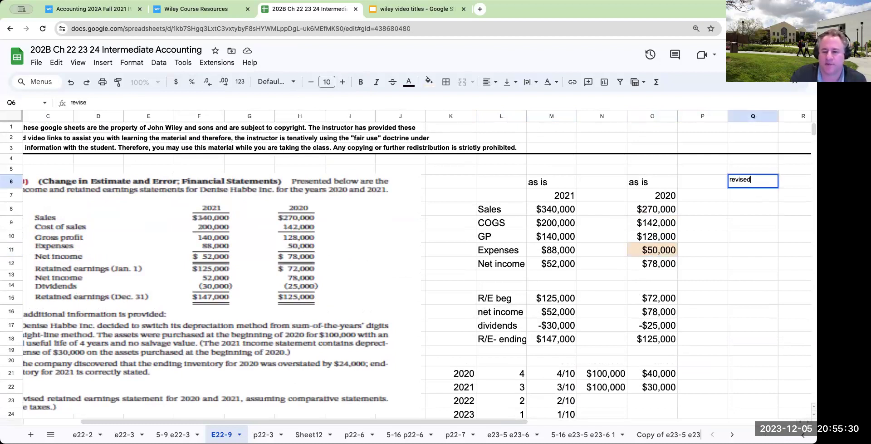
pyautogui.press('Tab')
pyautogui.press('Tab')
pyautogui.write('revised')
# Enter the years under the revised headings: 2021 in Q7 and 2020 in S7
pyautogui.press('Return')
pyautogui.write('2020')
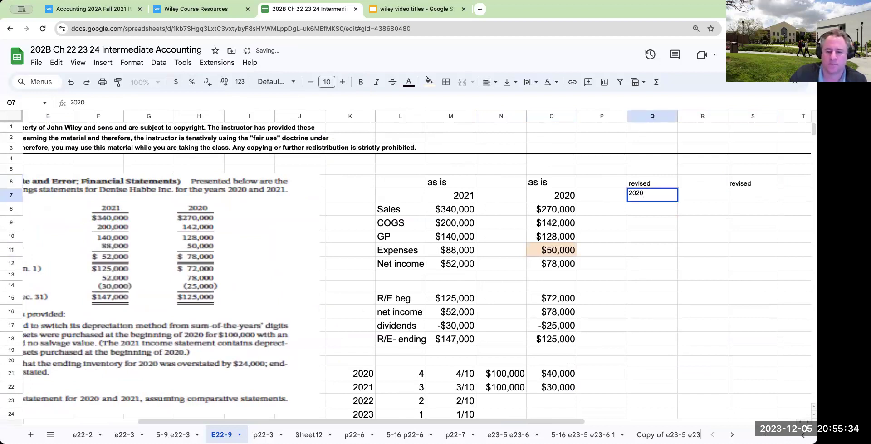
pyautogui.write('1')
pyautogui.press('Tab')
pyautogui.press('Tab')
pyautogui.write('2020')
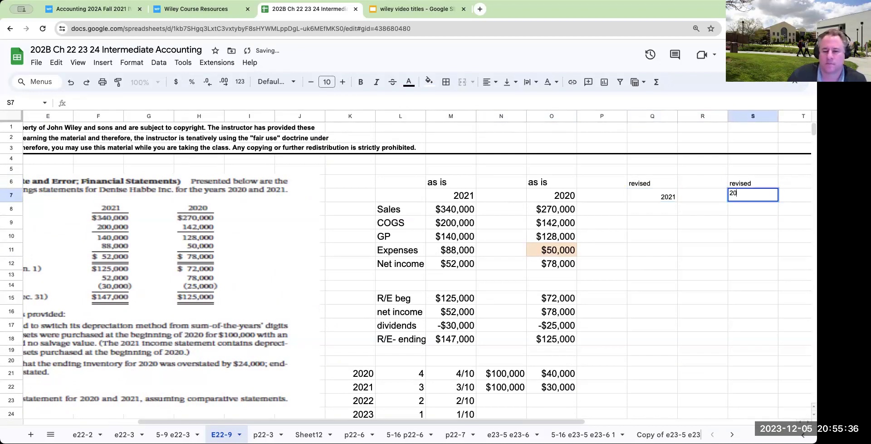
pyautogui.press('Return')
# Highlight the revised 2021 expenses cell Q11 with a cyan fill
pyautogui.click(650, 251)
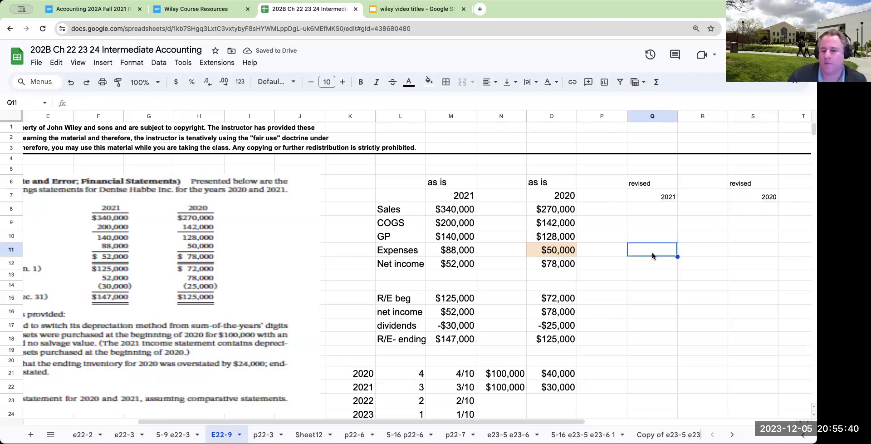
pyautogui.click(429, 82)
pyautogui.click(487, 131)
pyautogui.click(552, 222)
pyautogui.click(635, 284)
# Set the font size of the revised statement area P6:S19 to 14
pyautogui.moveTo(595, 186); pyautogui.dragTo(774, 351)
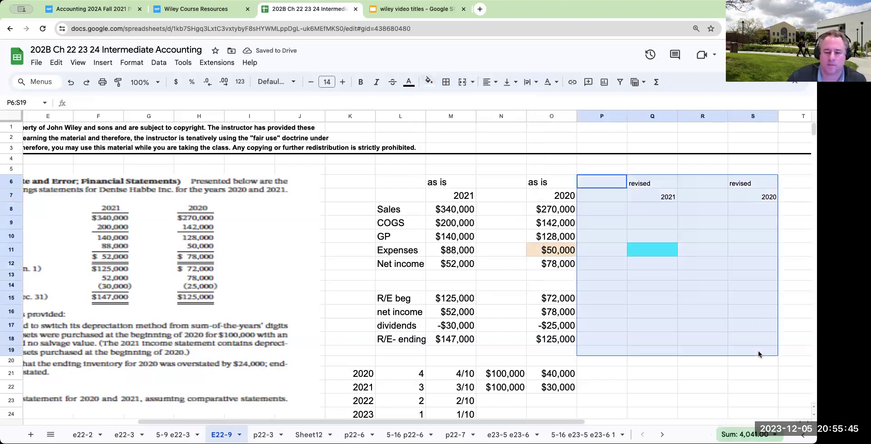
pyautogui.click(342, 82)
pyautogui.click(342, 82)
pyautogui.click(311, 82)
pyautogui.click(311, 82)
pyautogui.click(646, 240)
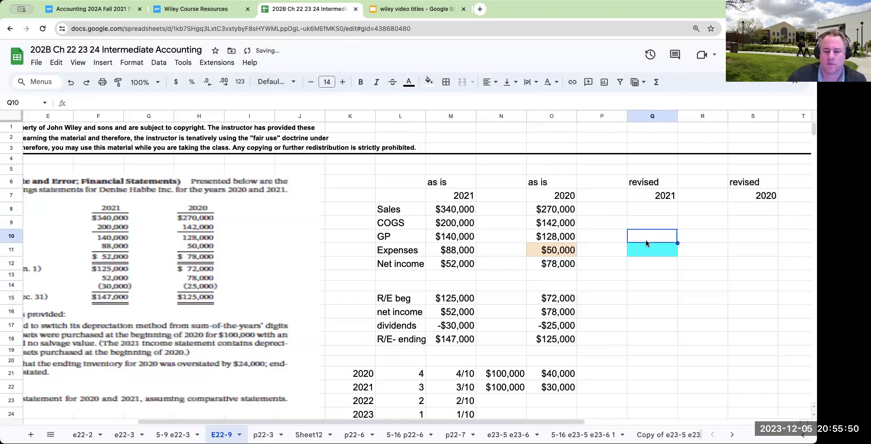
# Link the revised 2021 expenses in Q11 to the revised expense total in M34
pyautogui.click(647, 247)
pyautogui.write('+')
pyautogui.press('Left')
pyautogui.press('Left')
pyautogui.press('Down')
pyautogui.press('Down')
pyautogui.press('Down')
pyautogui.press('Down')
pyautogui.press('Down')
pyautogui.press('Down')
pyautogui.press('Down')
pyautogui.press('Down')
pyautogui.press('Down')
pyautogui.press('Down')
pyautogui.press('Down')
pyautogui.press('Down')
pyautogui.press('Down')
pyautogui.press('Down')
pyautogui.press('Down')
pyautogui.press('Down')
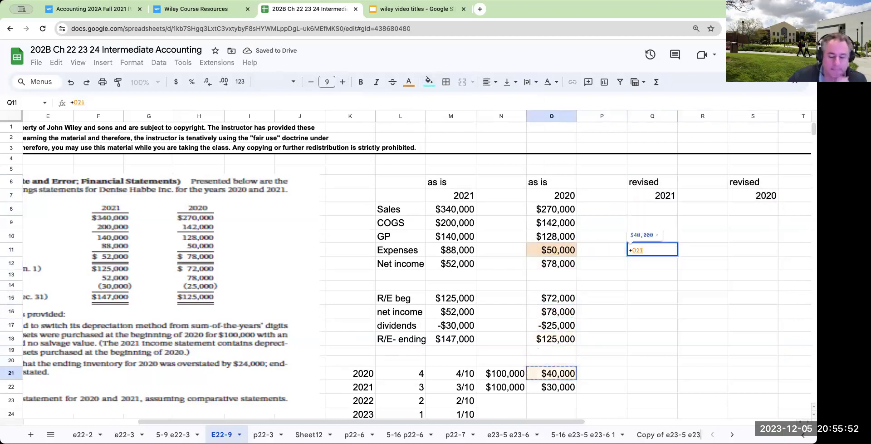
pyautogui.press('Left')
pyautogui.press('Down')
pyautogui.press('Down')
pyautogui.press('Down')
pyautogui.press('Down')
pyautogui.press('Down')
pyautogui.press('Down')
pyautogui.press('Down')
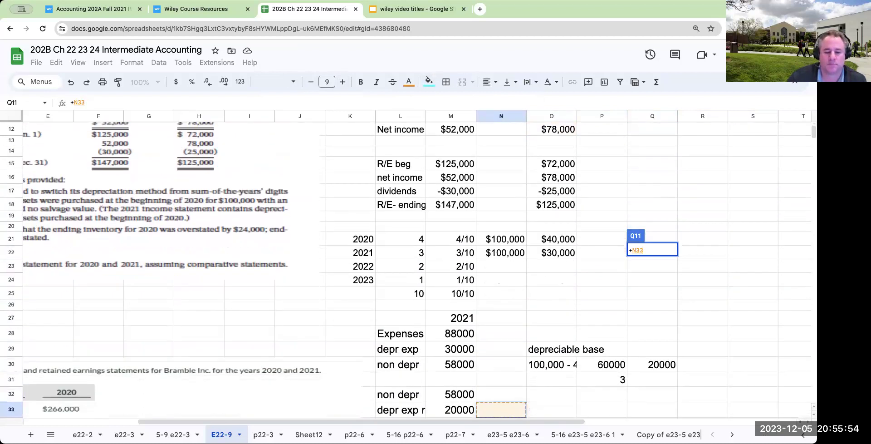
pyautogui.press('Left')
pyautogui.press('Return')
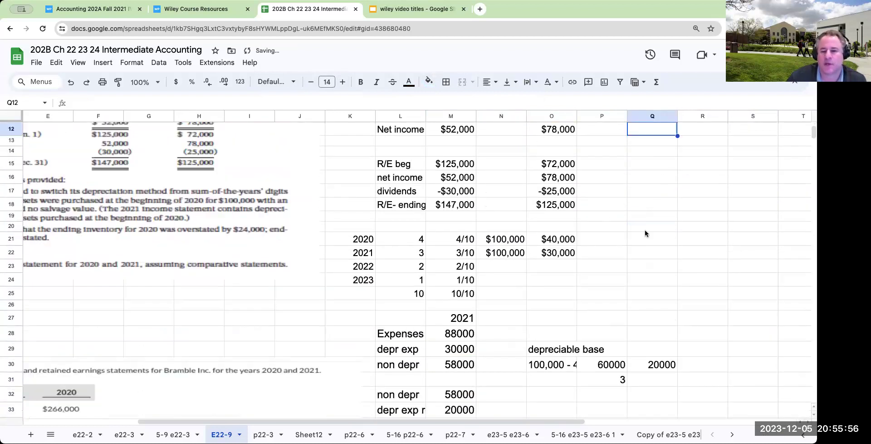
# Fill the revised 2020 expenses in S11 with a reference to the as-is amount in O11
pyautogui.scroll(-1, 660, 239)
pyautogui.scroll(5, 660, 239)
pyautogui.click(763, 251)
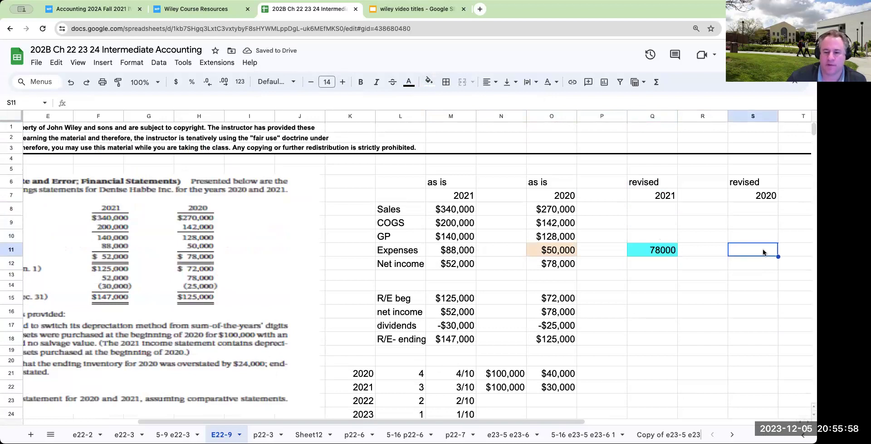
pyautogui.write('=')
pyautogui.press('Left')
pyautogui.press('Left')
pyautogui.press('Left')
pyautogui.press('Left')
pyautogui.press('Return')
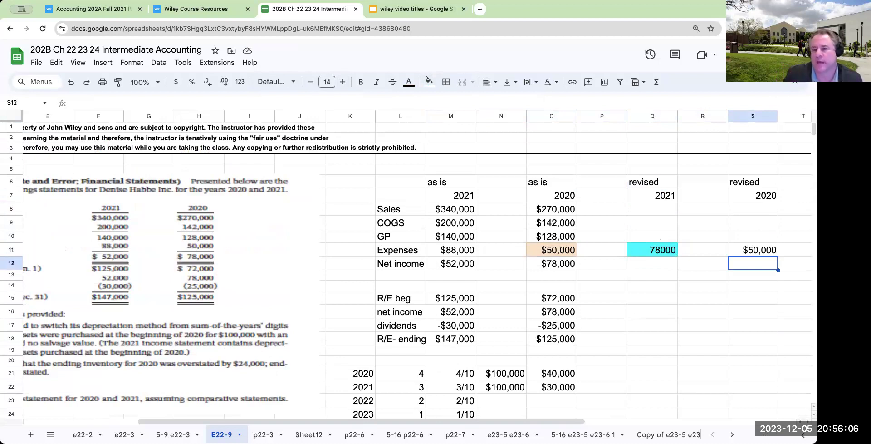
# Format the revised 2021 expenses in Q11 as currency without decimals
pyautogui.click(653, 250)
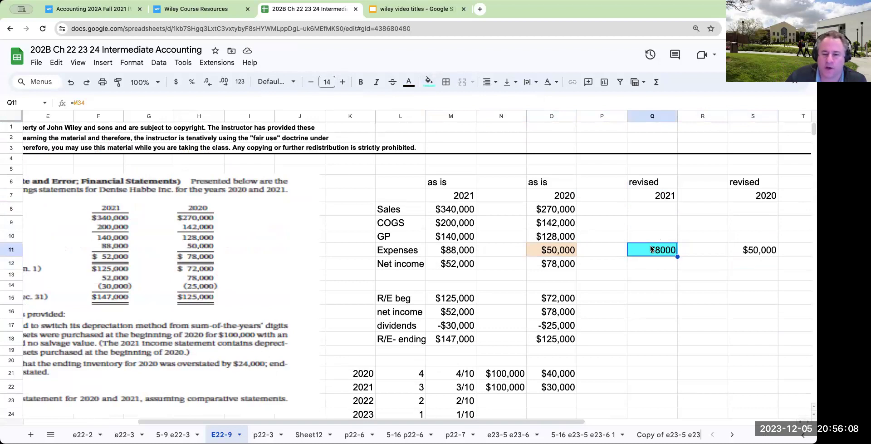
pyautogui.click(175, 82)
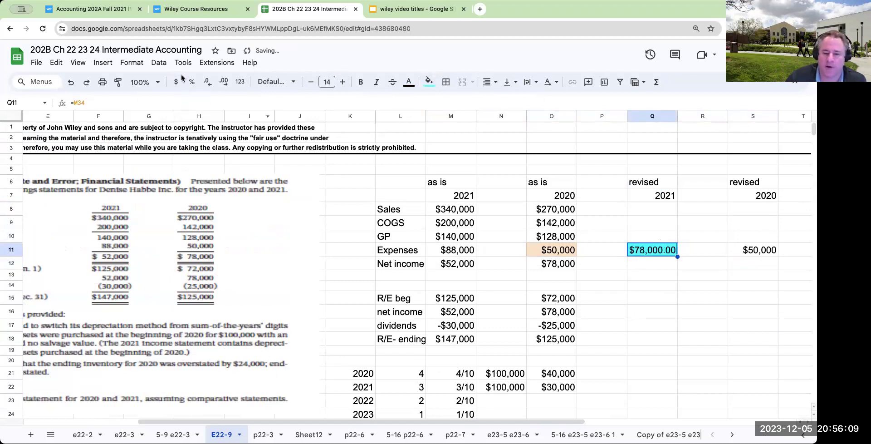
pyautogui.doubleClick(209, 82)
pyautogui.click(599, 292)
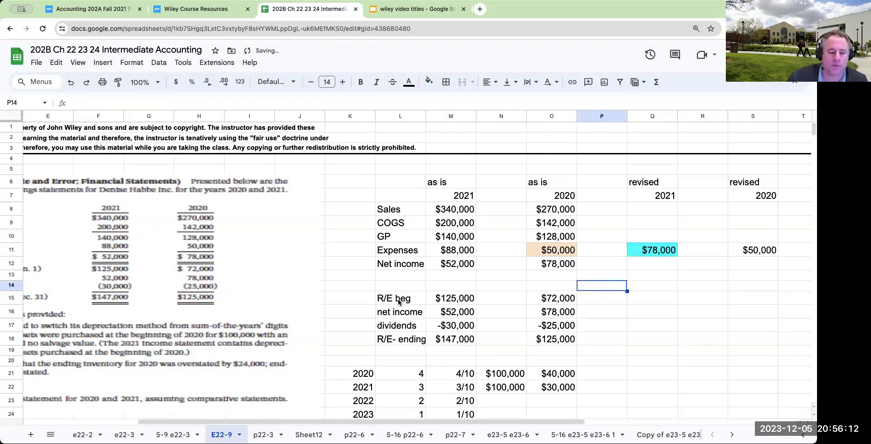
# Move the Bramble Inc. statements picture down to about row 37, freeing space below the E22.9 instructions
pyautogui.scroll(-3, 398, 298)
pyautogui.moveTo(349, 422); pyautogui.dragTo(208, 415)
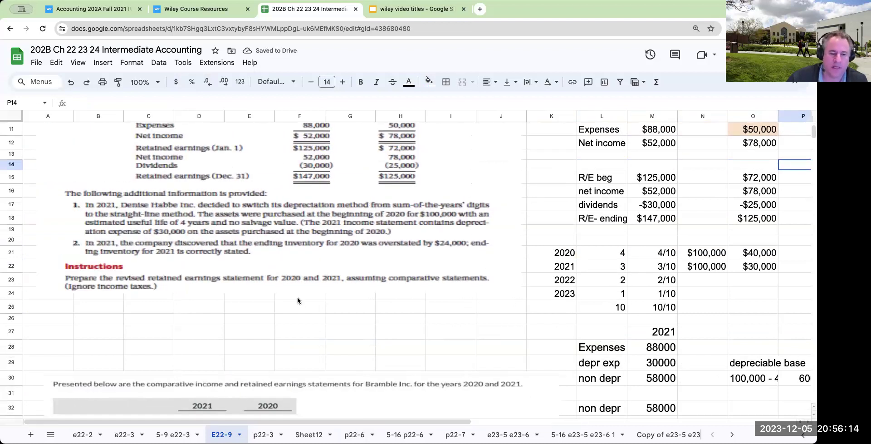
pyautogui.scroll(3, 295, 311)
pyautogui.click(258, 310)
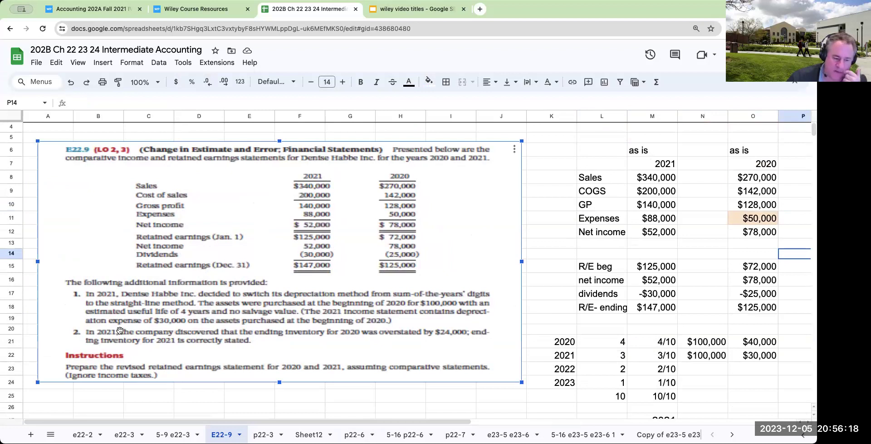
pyautogui.click(295, 408)
pyautogui.scroll(-3, 272, 367)
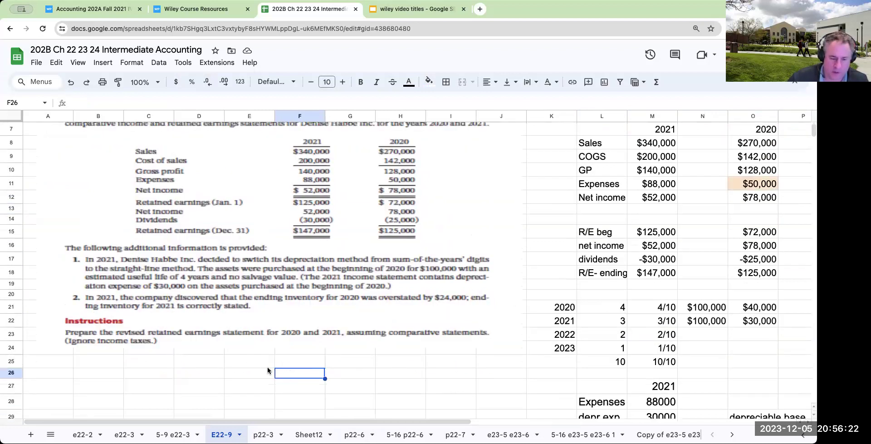
pyautogui.scroll(-6, 254, 412)
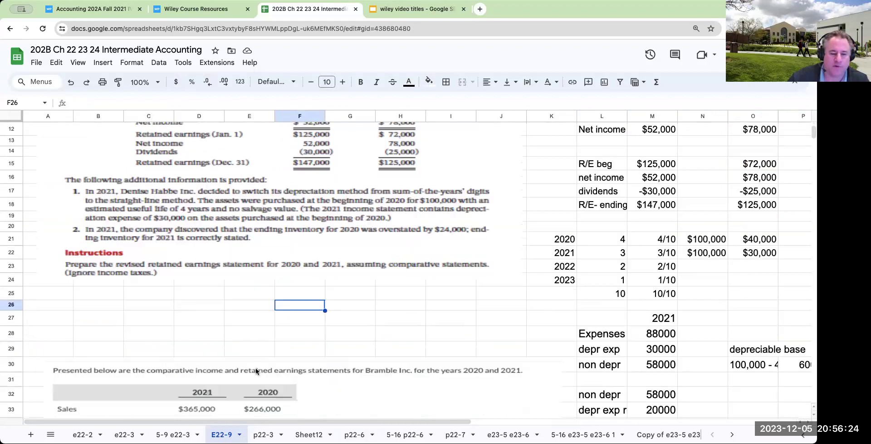
pyautogui.click(257, 365)
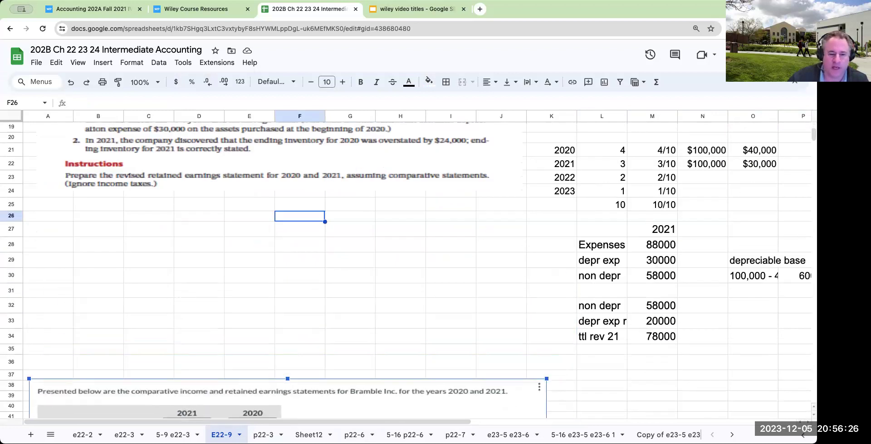
pyautogui.click(269, 357)
# Stretch the E22.9 problem picture slightly taller from its lower edge
pyautogui.scroll(8, 268, 357)
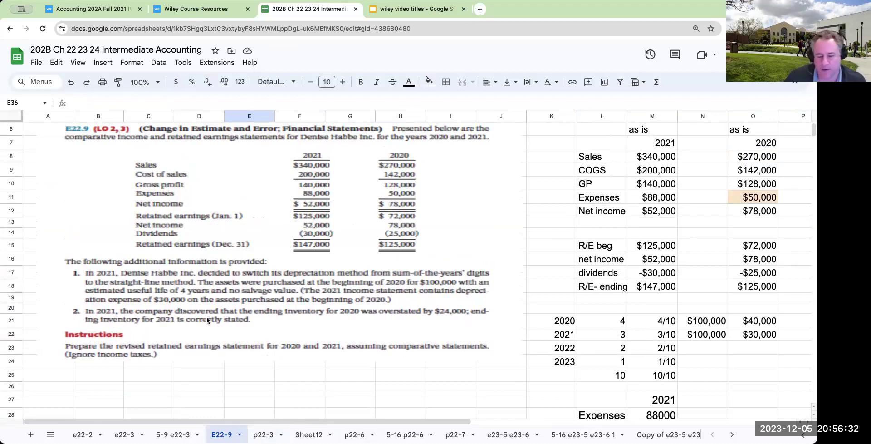
pyautogui.click(276, 355)
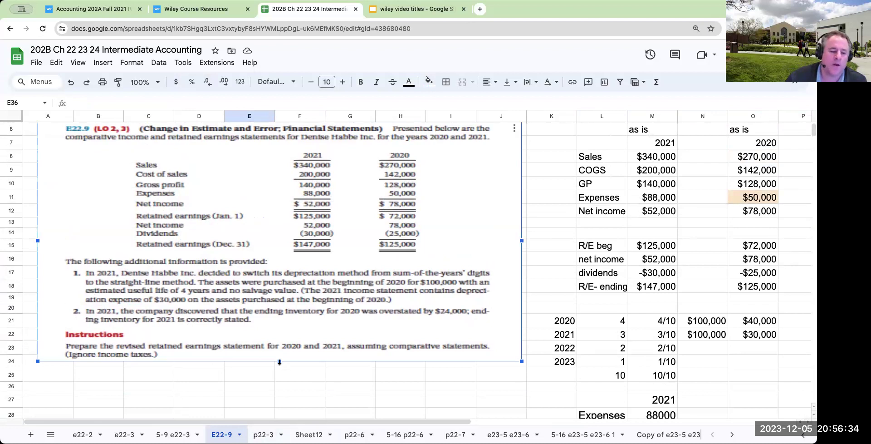
pyautogui.moveTo(279, 361); pyautogui.dragTo(279, 370)
pyautogui.click(301, 398)
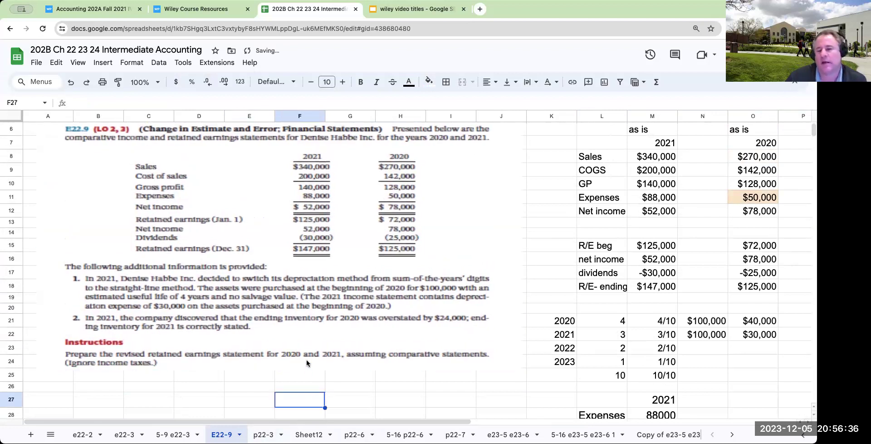
# Add a thin top border across F27:G27 below the problem picture
pyautogui.scroll(-3, 272, 325)
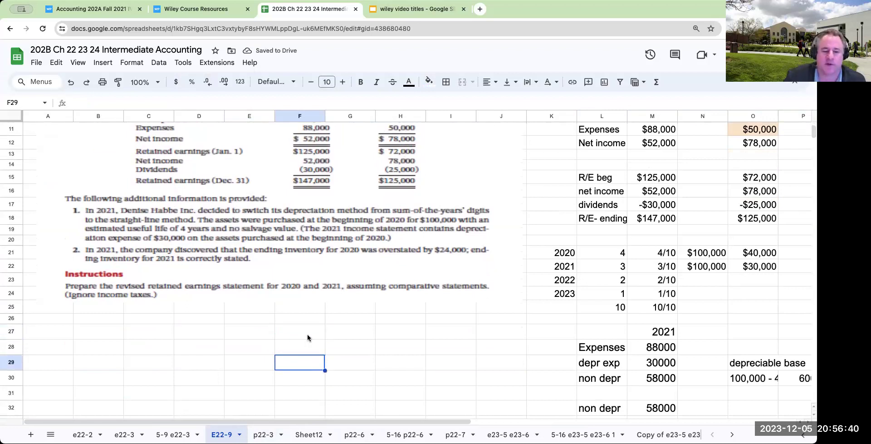
pyautogui.moveTo(307, 334); pyautogui.dragTo(340, 335)
pyautogui.click(448, 82)
pyautogui.click(470, 122)
pyautogui.click(415, 354)
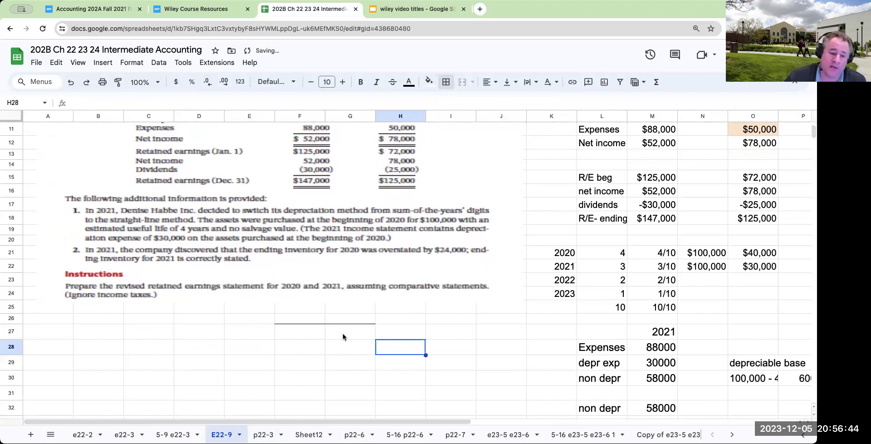
# Apply a thicker solid top border across F27:G27 as the crossbar of a T-account
pyautogui.moveTo(306, 336); pyautogui.dragTo(358, 337)
pyautogui.click(446, 82)
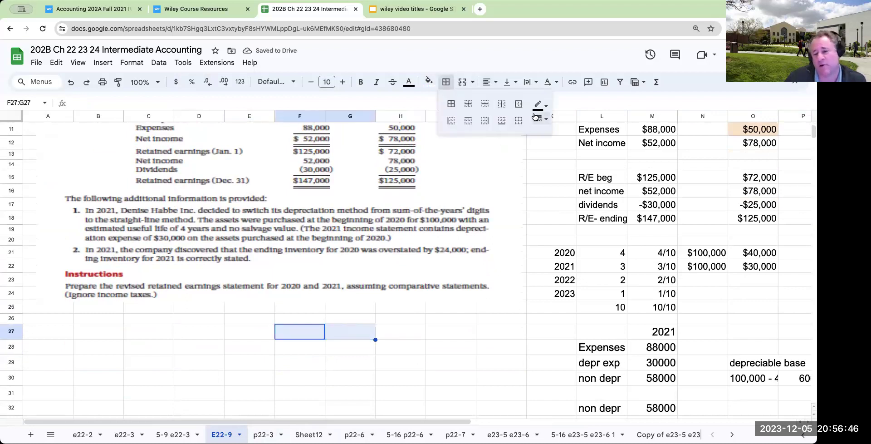
pyautogui.click(540, 119)
pyautogui.click(563, 158)
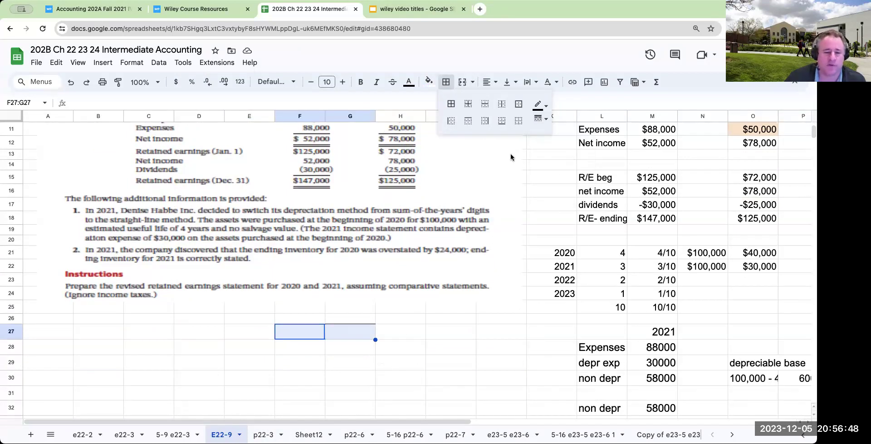
pyautogui.click(468, 120)
pyautogui.click(411, 369)
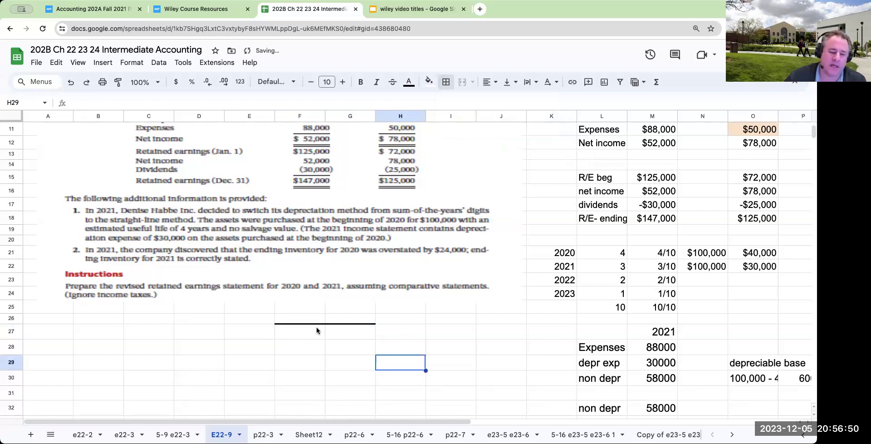
# Add a right border along F27:F30 to form the stem of the T-account
pyautogui.moveTo(316, 326); pyautogui.dragTo(318, 381)
pyautogui.click(445, 82)
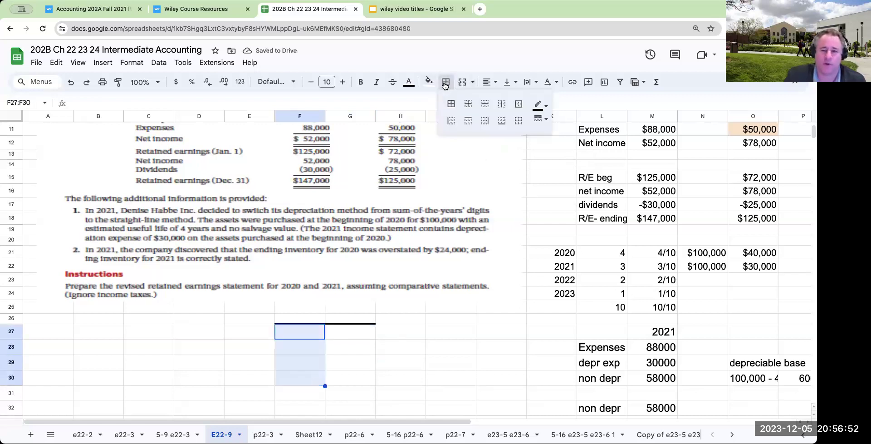
pyautogui.click(485, 120)
pyautogui.click(360, 343)
# Enlarge the font of the T-account area E25:H31 to size 15
pyautogui.click(313, 318)
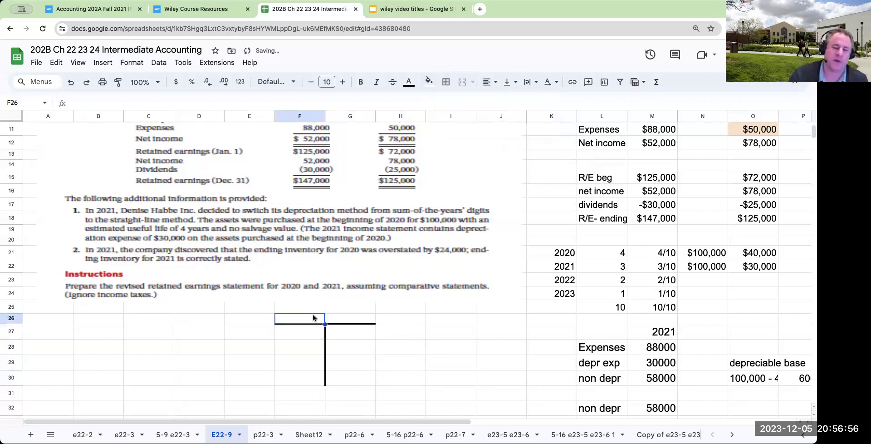
pyautogui.moveTo(268, 307); pyautogui.dragTo(397, 398)
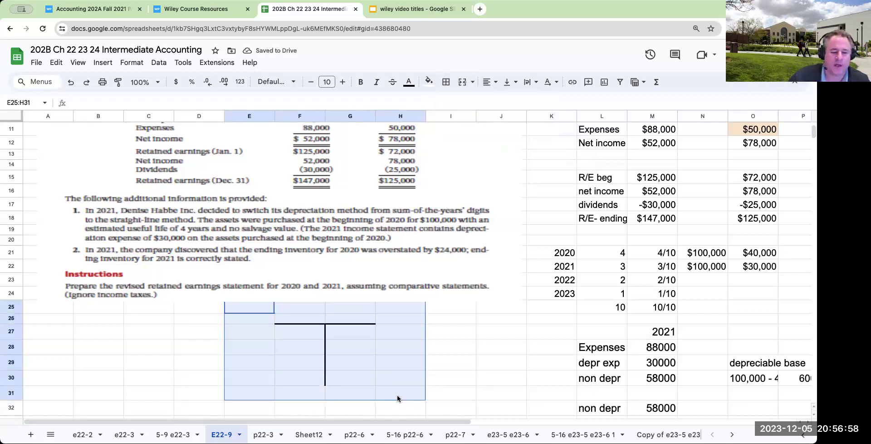
pyautogui.click(343, 82)
pyautogui.click(343, 81)
pyautogui.click(343, 81)
pyautogui.click(342, 81)
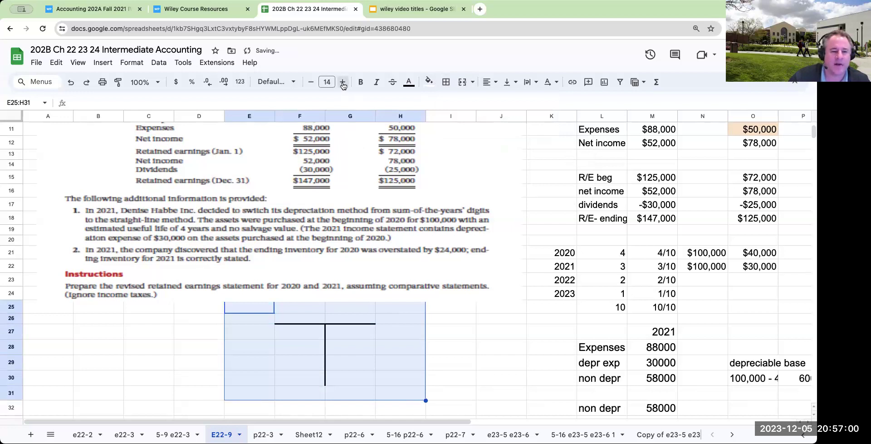
pyautogui.click(421, 352)
# Title the T-account "Inventory" in cell F26
pyautogui.click(304, 317)
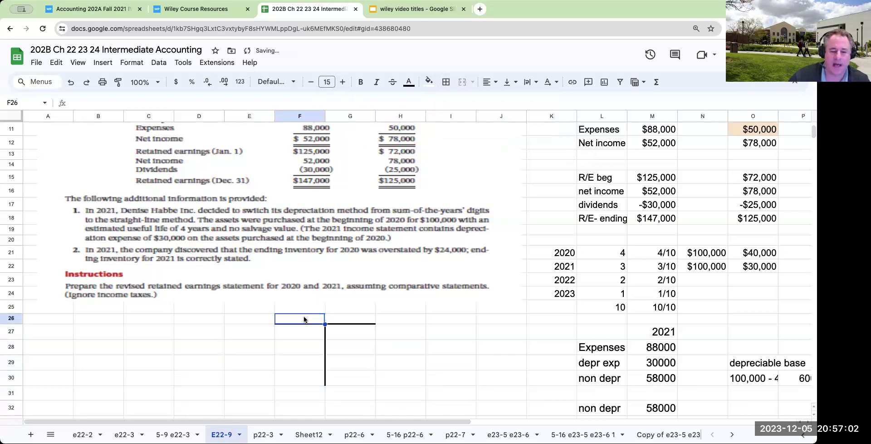
pyautogui.write('Inventory')
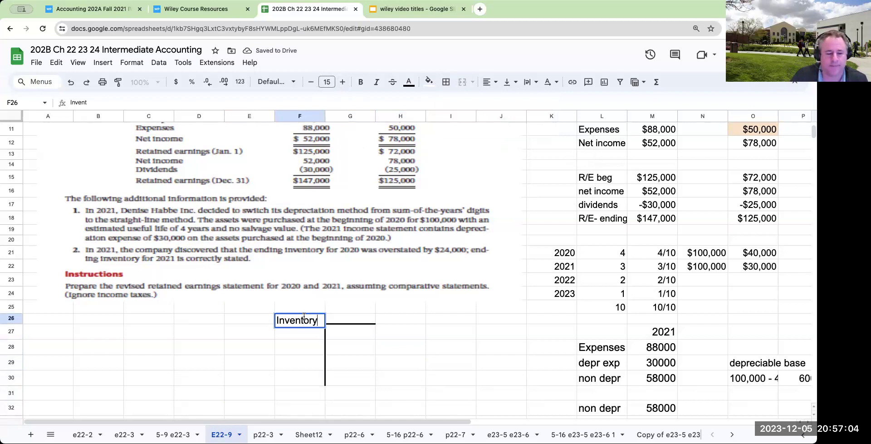
pyautogui.press('Return')
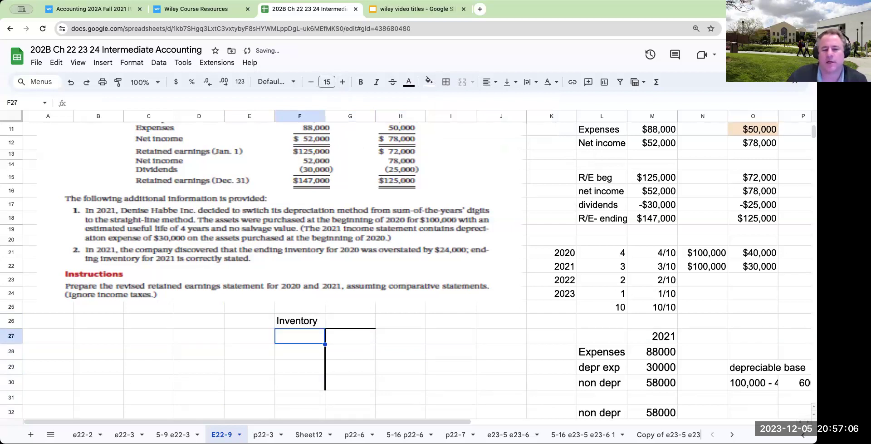
# Enter the 2020 cost of sales, 142000, on the credit side of the Inventory T-account in G29
pyautogui.scroll(-1, 350, 364)
pyautogui.scroll(3, 417, 340)
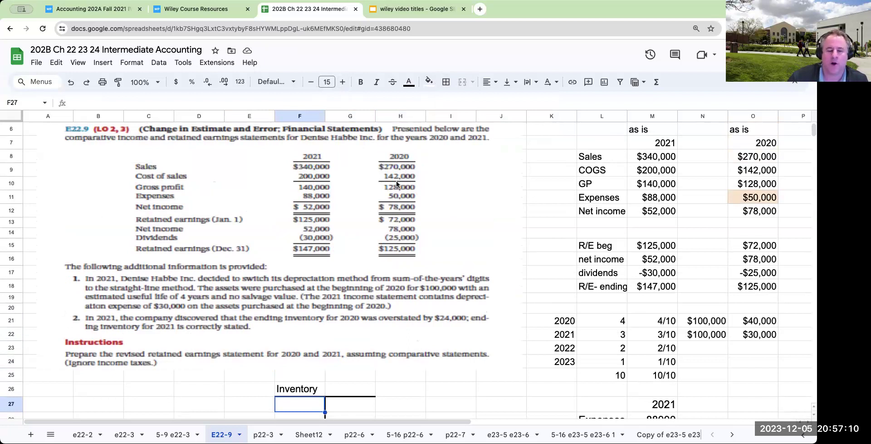
pyautogui.scroll(-1, 410, 338)
pyautogui.click(356, 384)
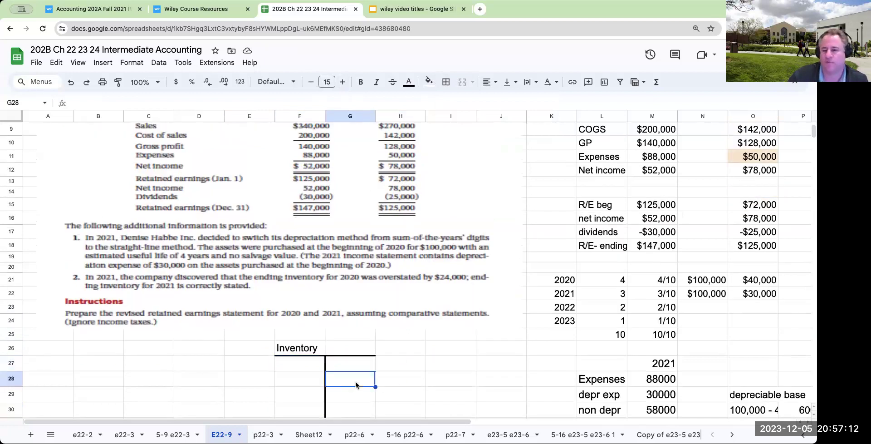
pyautogui.click(356, 391)
pyautogui.write('142000')
pyautogui.press('Return')
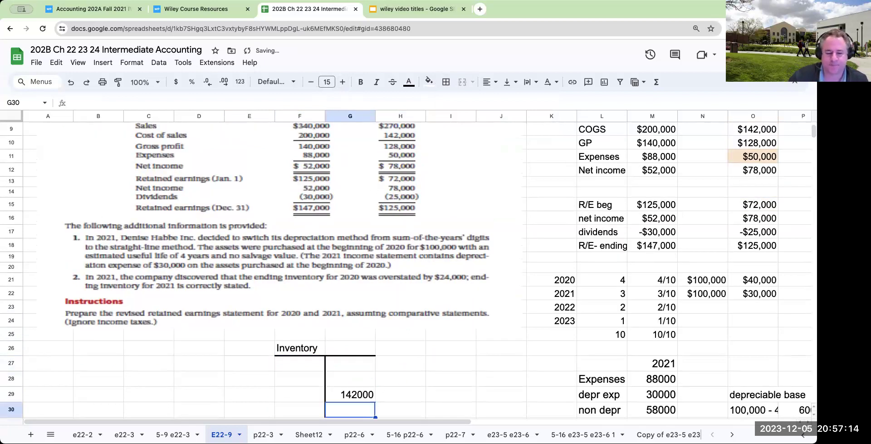
# Add a top border across F30:G30 to separate the T-account entries from the ending balance row
pyautogui.scroll(-1, 391, 385)
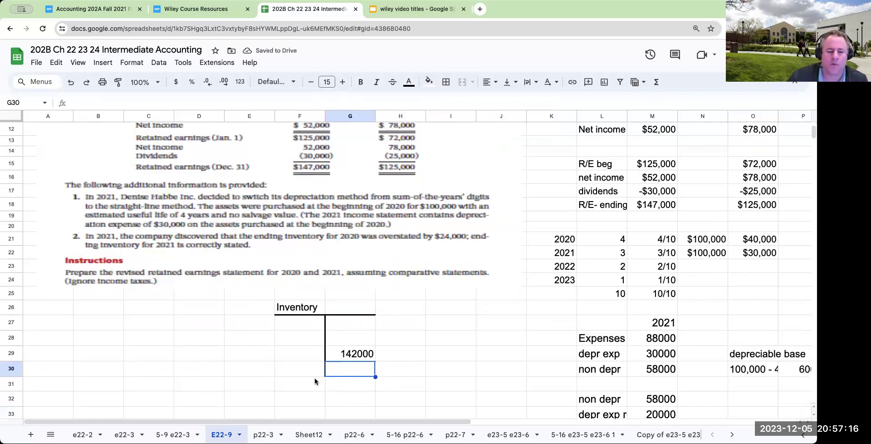
pyautogui.keyDown('shift'); pyautogui.click(309, 365); pyautogui.keyUp('shift')
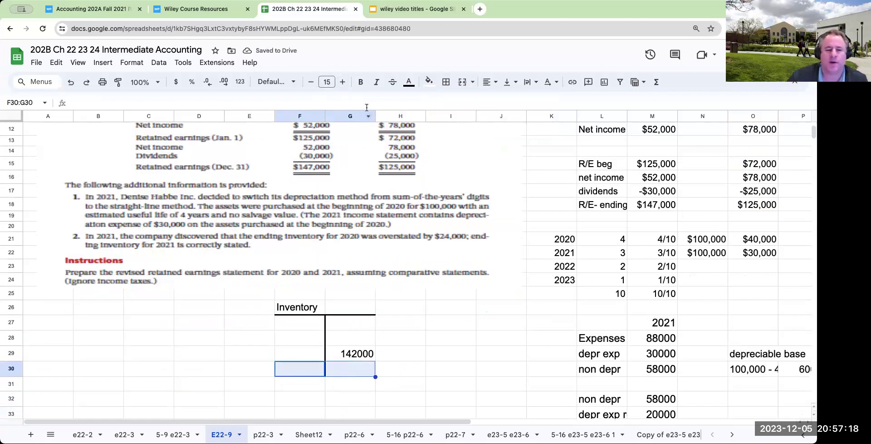
pyautogui.click(445, 86)
pyautogui.click(465, 124)
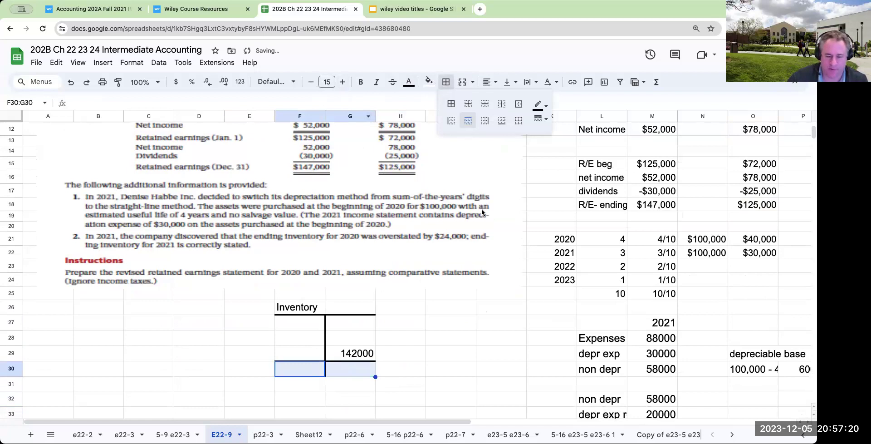
pyautogui.click(451, 322)
# Label the debit rows of the T-account "B/I" in E27 and "purch" in E28
pyautogui.click(303, 342)
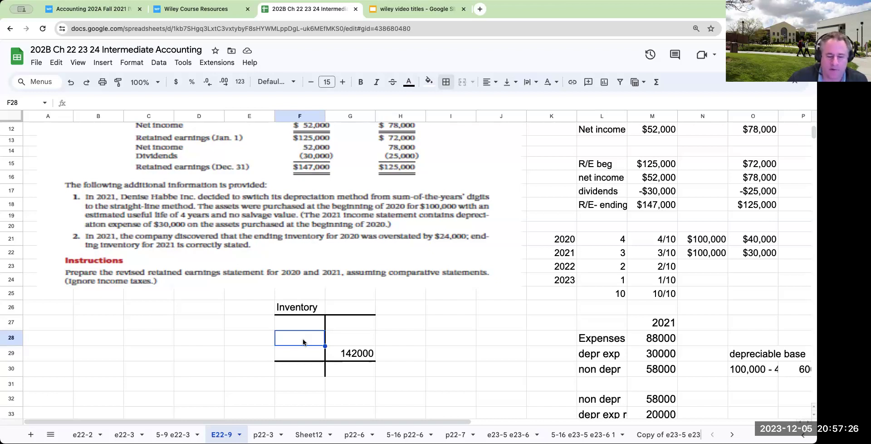
pyautogui.click(249, 322)
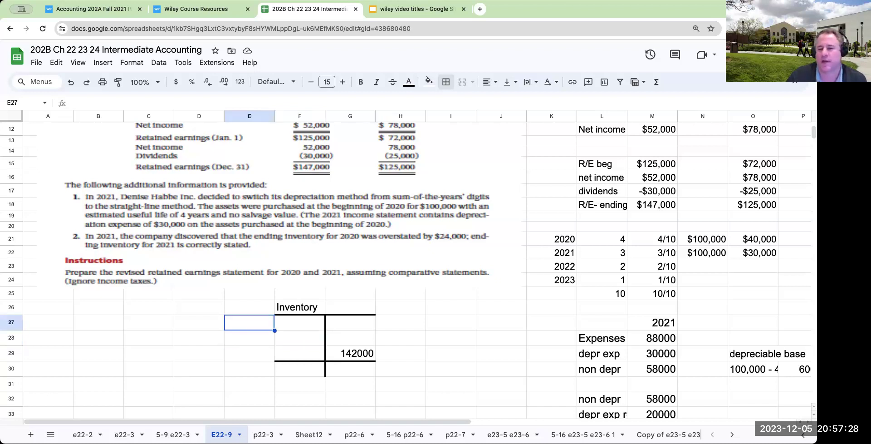
pyautogui.write('B/I')
pyautogui.press('Return')
pyautogui.write('purch')
pyautogui.press('Return')
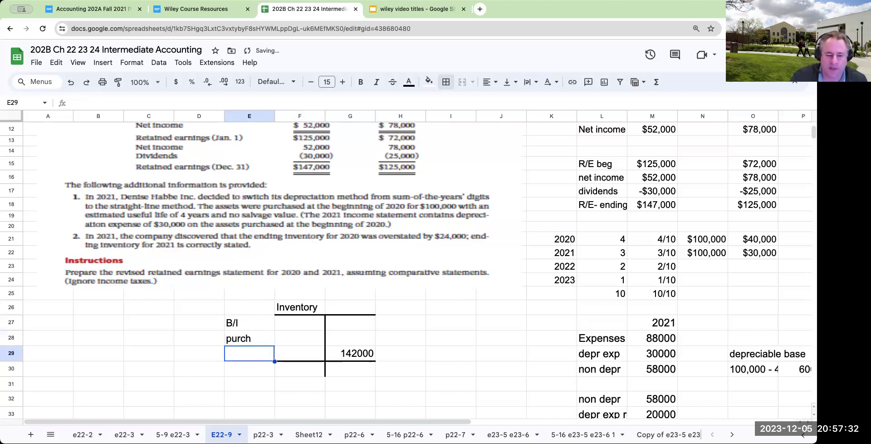
# Label the credit entry "COGS" in H29 and the ending balance row "E/I" in E30
pyautogui.press('Right')
pyautogui.press('Right')
pyautogui.press('Right')
pyautogui.write('COGS')
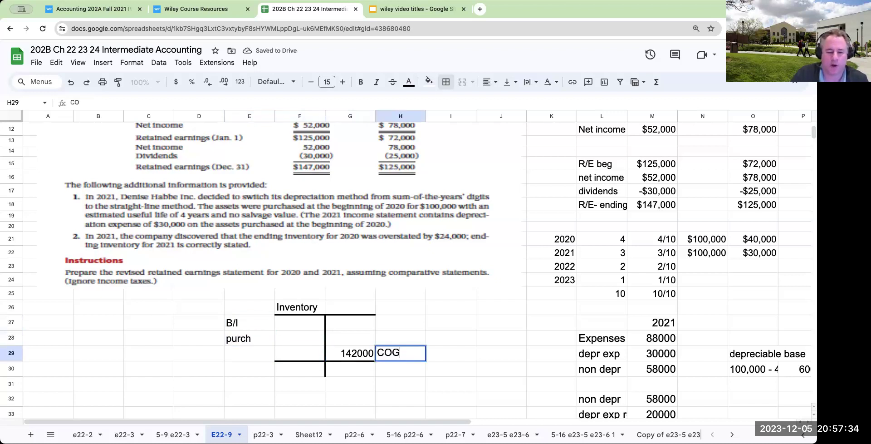
pyautogui.press('Return')
pyautogui.press('Left')
pyautogui.press('Left')
pyautogui.press('Left')
pyautogui.write('E/I')
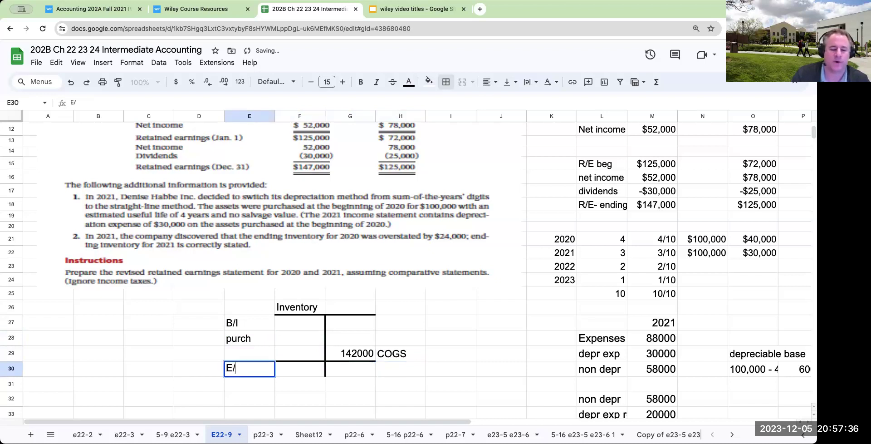
pyautogui.press('Return')
# Enter 100000 as beginning inventory in F27 and 150000 as purchases in F28
pyautogui.press('Right')
pyautogui.press('Up')
pyautogui.press('Up')
pyautogui.press('Up')
pyautogui.press('Up')
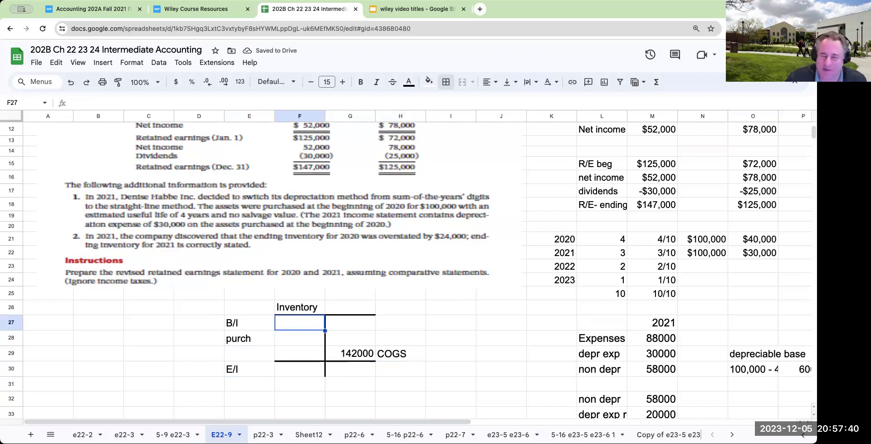
pyautogui.write('100000')
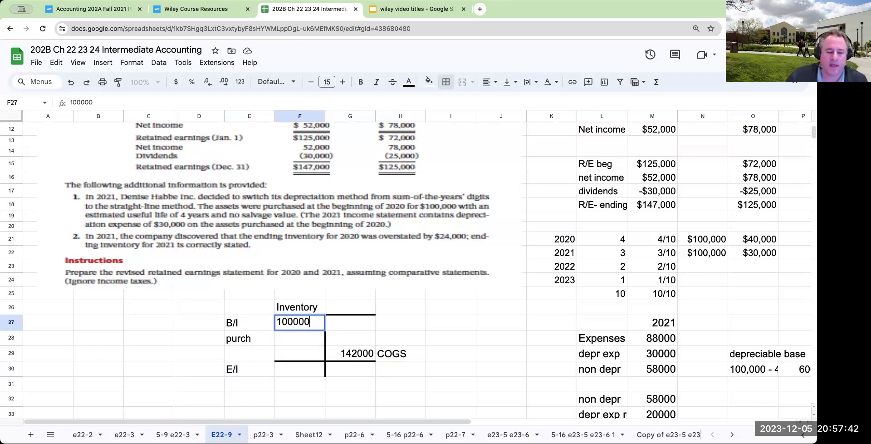
pyautogui.press('Return')
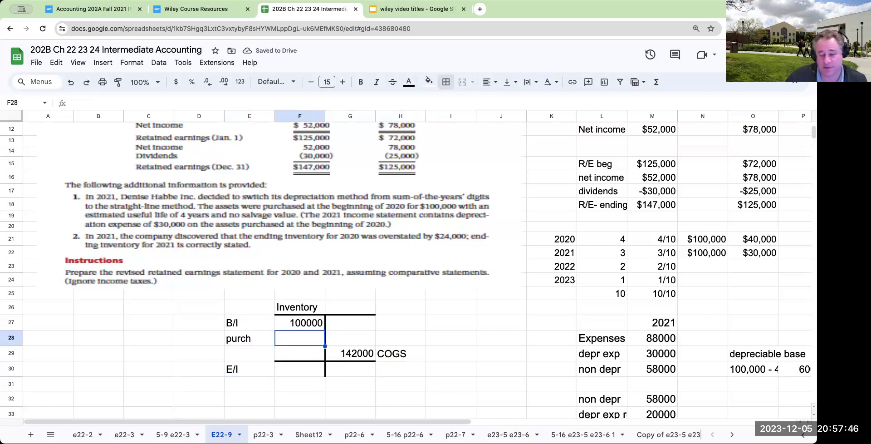
pyautogui.write('150000')
pyautogui.press('Return')
pyautogui.press('Down')
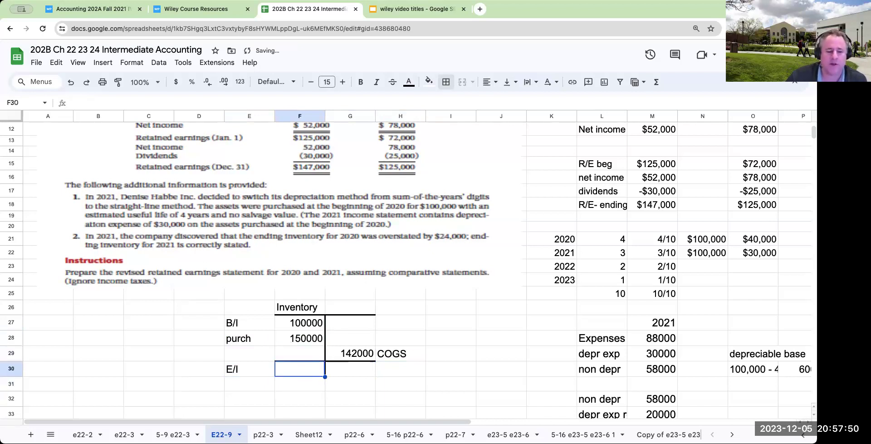
# Calculate ending inventory in F30 as beginning inventory plus purchases minus COGS, using +F27+F28-G29
pyautogui.write('+')
pyautogui.press('Up')
pyautogui.press('Up')
pyautogui.press('Up')
pyautogui.write('-')
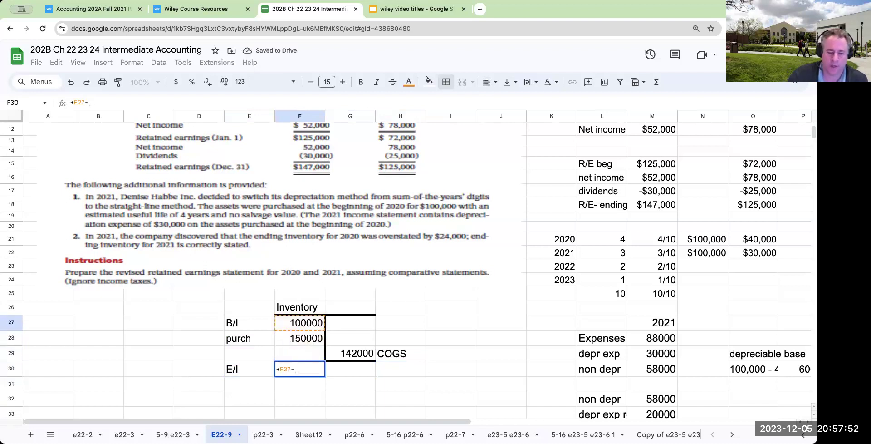
pyautogui.press('BackSpace')
pyautogui.write('+')
pyautogui.press('Up')
pyautogui.press('Up')
pyautogui.write('-')
pyautogui.press('Up')
pyautogui.press('Right')
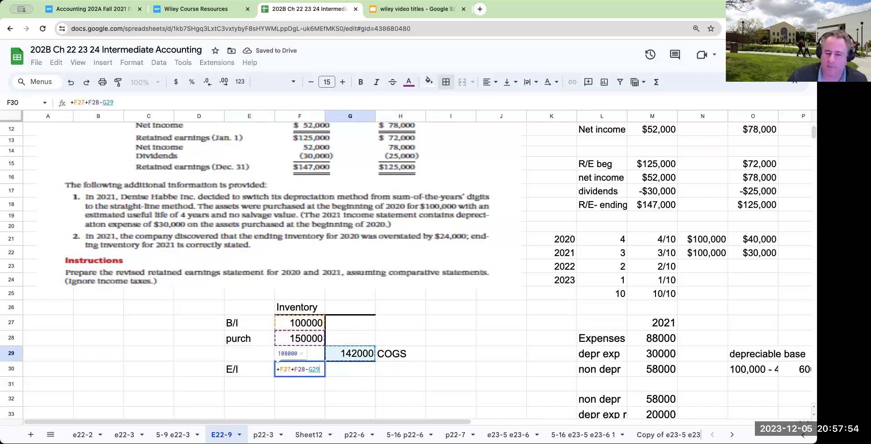
pyautogui.press('Return')
pyautogui.scroll(-3, 404, 359)
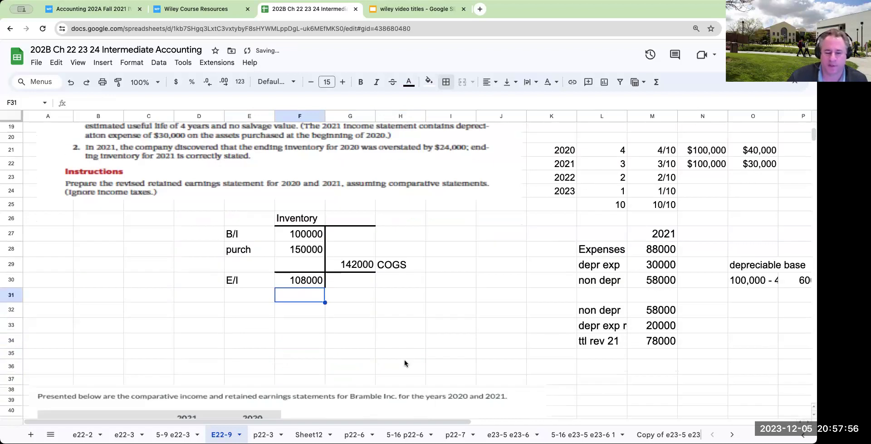
pyautogui.scroll(-5, 137, 366)
pyautogui.click(249, 321)
pyautogui.moveTo(274, 366); pyautogui.dragTo(275, 435)
pyautogui.click(280, 331)
pyautogui.scroll(6, 279, 331)
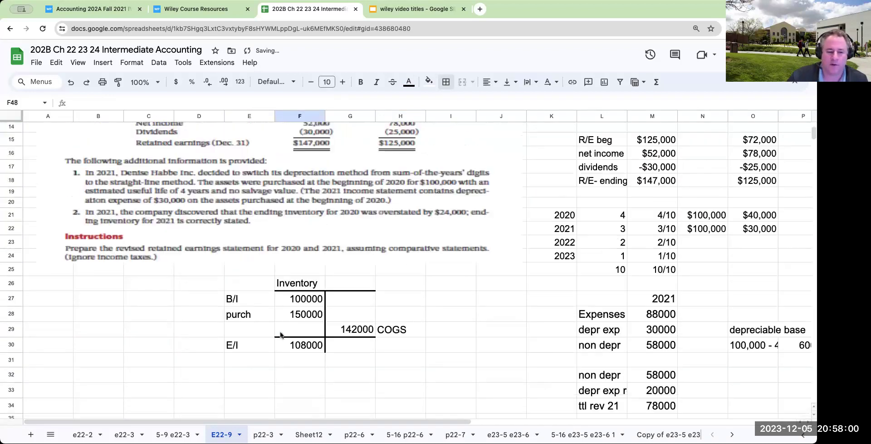
pyautogui.click(358, 328)
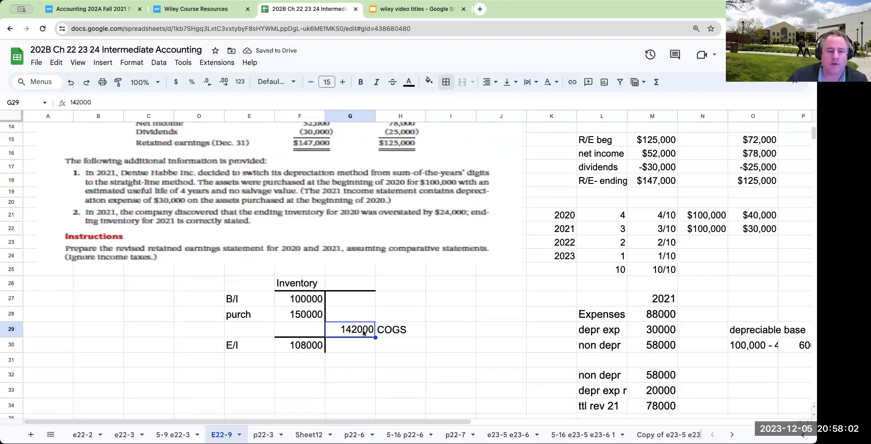
pyautogui.scroll(5, 380, 306)
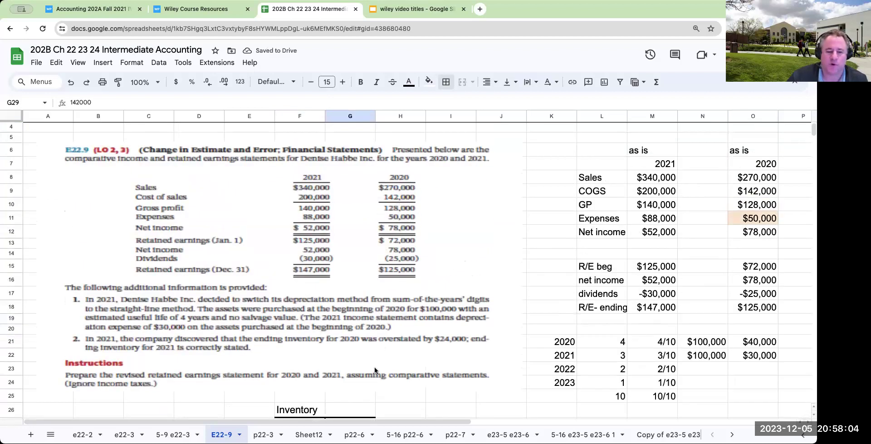
# Mark the T-account figures as assumed by entering "pretend" in quotation marks in D26
pyautogui.scroll(-6, 394, 187)
pyautogui.click(200, 247)
pyautogui.write('"preten')
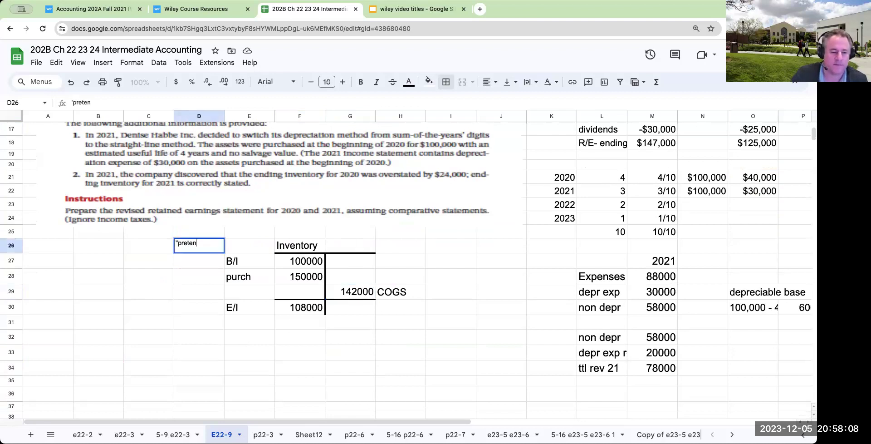
pyautogui.press('Return')
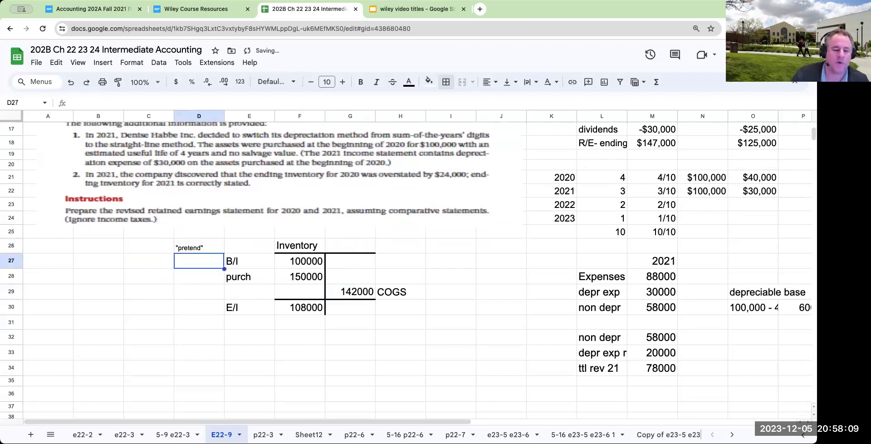
pyautogui.click(312, 310)
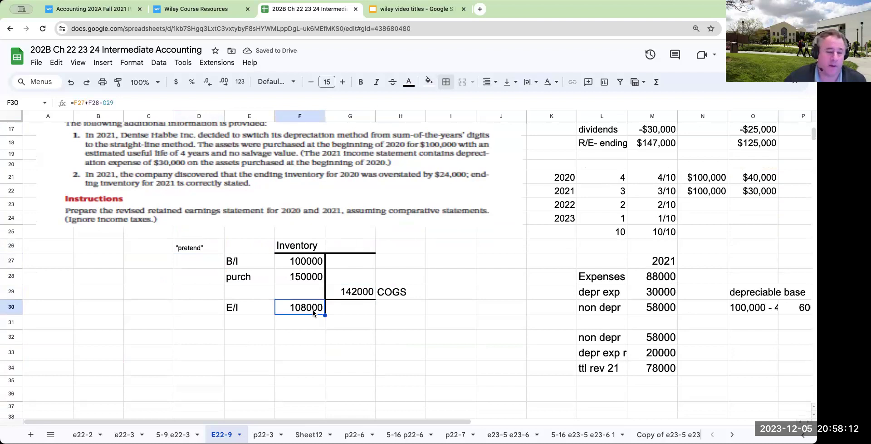
pyautogui.click(290, 333)
pyautogui.write('+')
pyautogui.press('Up')
pyautogui.press('Up')
pyautogui.press('Up')
pyautogui.press('Up')
pyautogui.press('Up')
pyautogui.write('+')
pyautogui.press('Up')
pyautogui.press('Up')
pyautogui.press('Up')
pyautogui.press('Up')
pyautogui.write('-')
pyautogui.press('Right')
pyautogui.press('Up')
pyautogui.press('Up')
pyautogui.press('Up')
pyautogui.press('Return')
pyautogui.press('Up')
pyautogui.press('Delete')
pyautogui.press('Down')
# Copy the whole Inventory T-account block D26:H31 and paste it below, starting at D33
pyautogui.moveTo(221, 251); pyautogui.dragTo(408, 323)
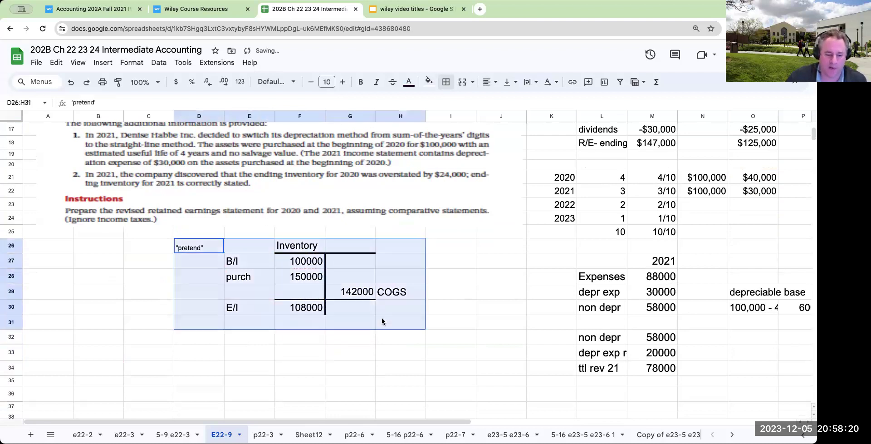
pyautogui.hotkey('ctrl', 'c')
pyautogui.click(206, 347)
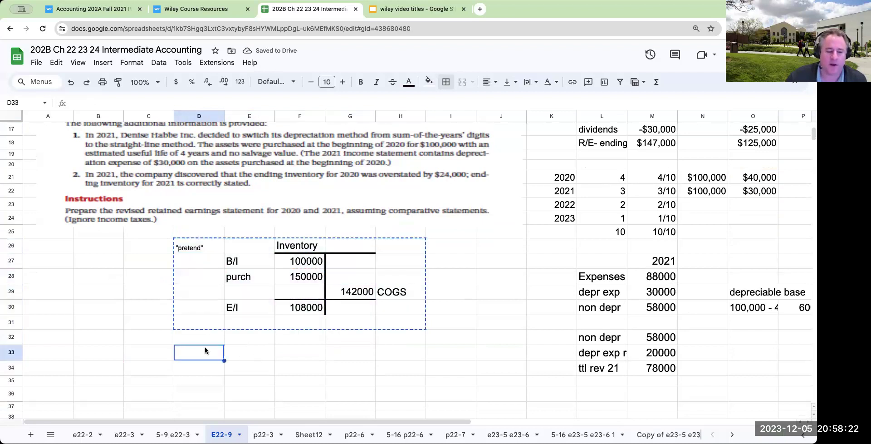
pyautogui.hotkey('ctrl', 'v')
pyautogui.press('Up')
pyautogui.press('Right')
pyautogui.press('Right')
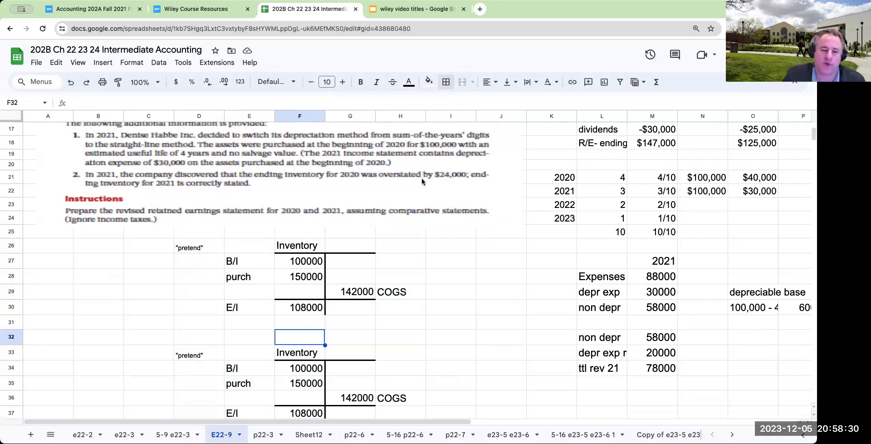
# Replace the label of the copied T-account in D33 with "overstatement"
pyautogui.click(467, 308)
pyautogui.scroll(-2, 442, 338)
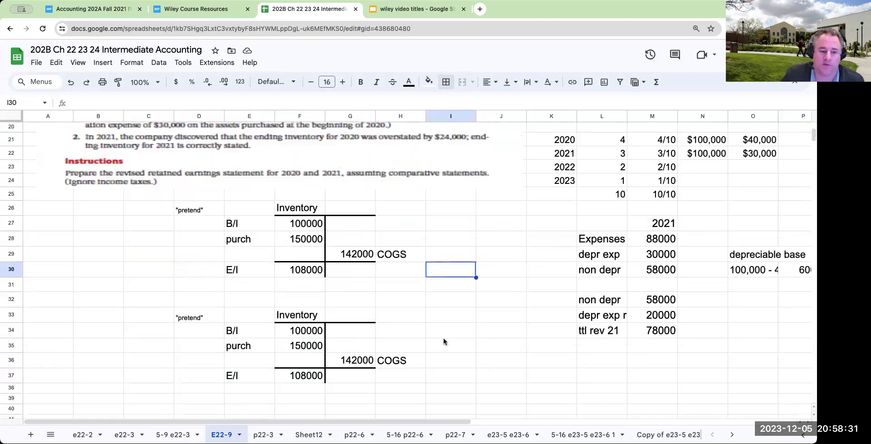
pyautogui.click(323, 380)
pyautogui.press('Up')
pyautogui.press('Left')
pyautogui.press('Left')
pyautogui.press('Up')
pyautogui.press('Up')
pyautogui.press('Up')
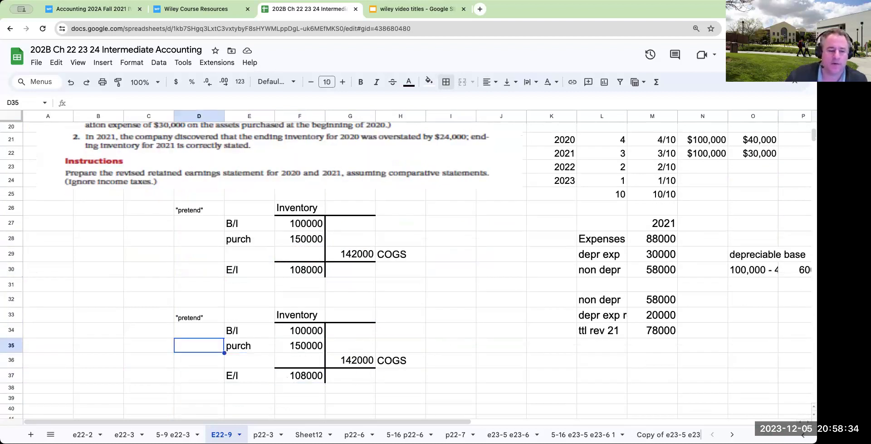
pyautogui.write('overstatement')
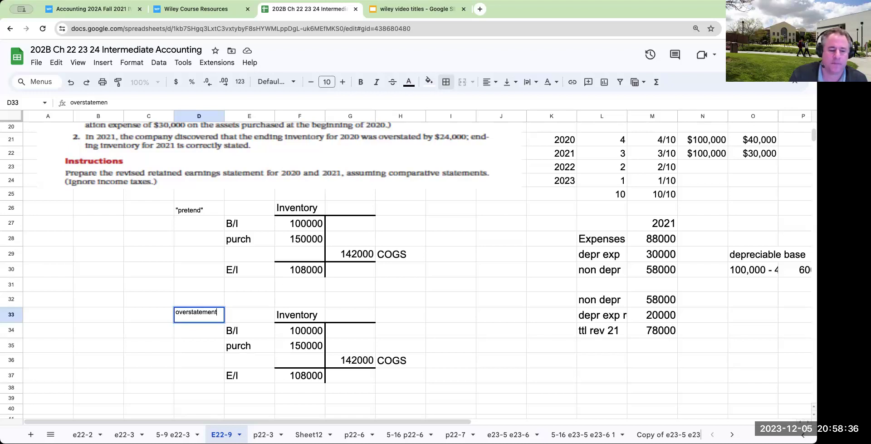
pyautogui.press('Return')
# Work out the corrected ending inventory in C37:C39 by entering 108000 and -24000 and adding them together
pyautogui.press('Down')
pyautogui.press('Right')
pyautogui.press('Down')
pyautogui.press('Down')
pyautogui.press('Left')
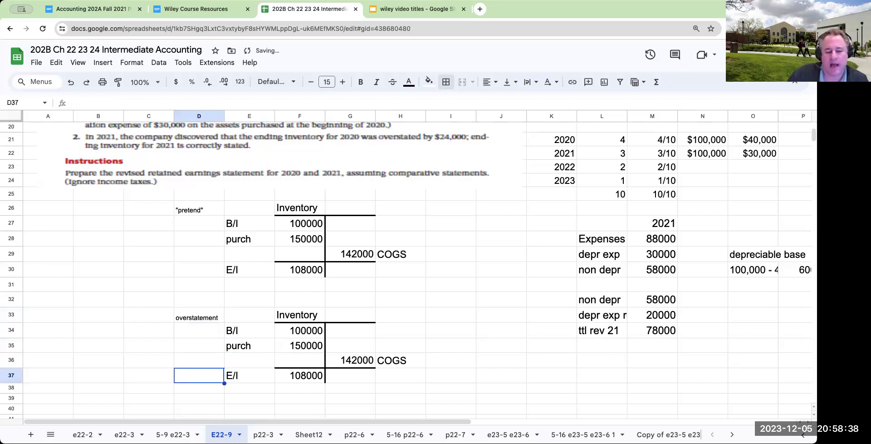
pyautogui.press('Left')
pyautogui.write('108000')
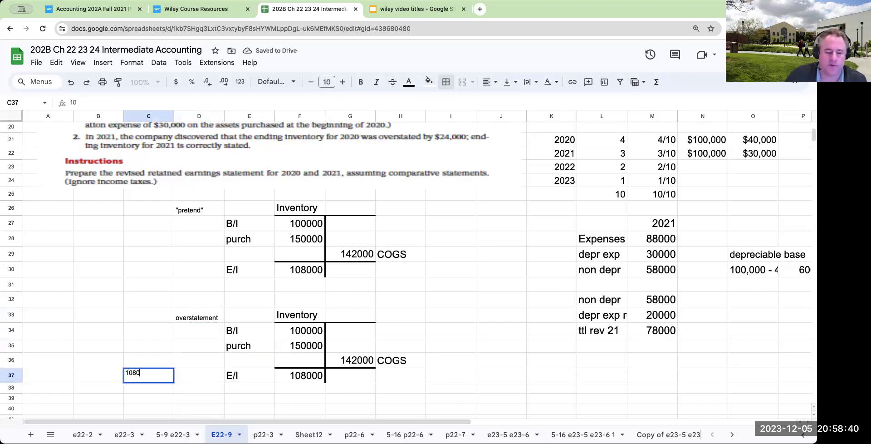
pyautogui.press('Return')
pyautogui.write('-24000')
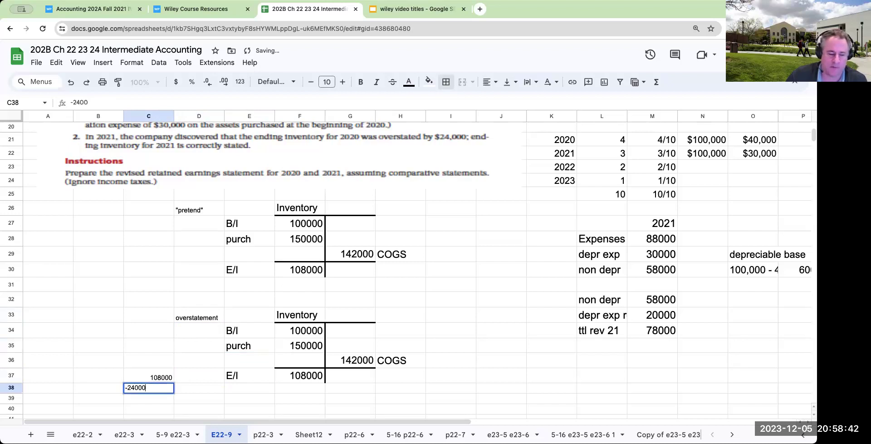
pyautogui.press('Return')
pyautogui.write('=C37+C38')
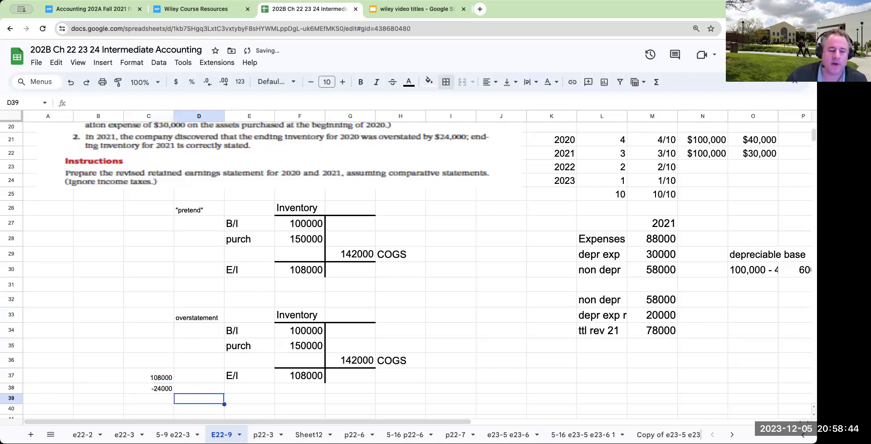
pyautogui.press('Return')
# Set ending inventory in F37 of the overstatement T-account to 84000
pyautogui.press('Right')
pyautogui.press('Right')
pyautogui.press('Right')
pyautogui.press('Up')
pyautogui.press('Up')
pyautogui.press('Up')
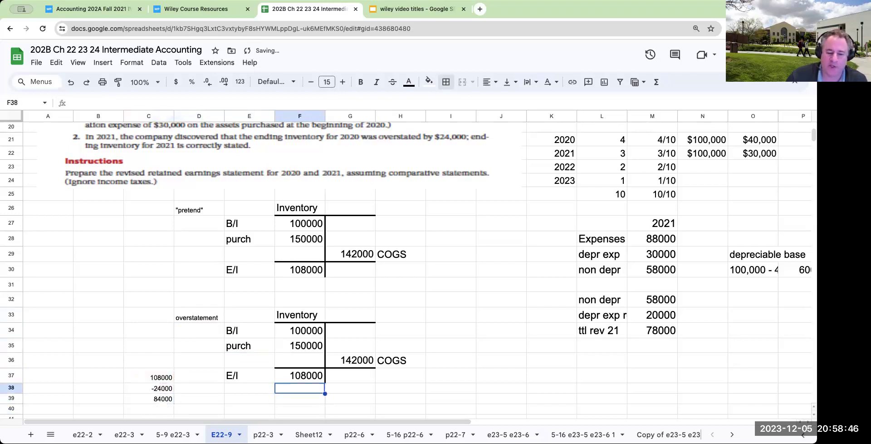
pyautogui.write('84000')
pyautogui.press('Return')
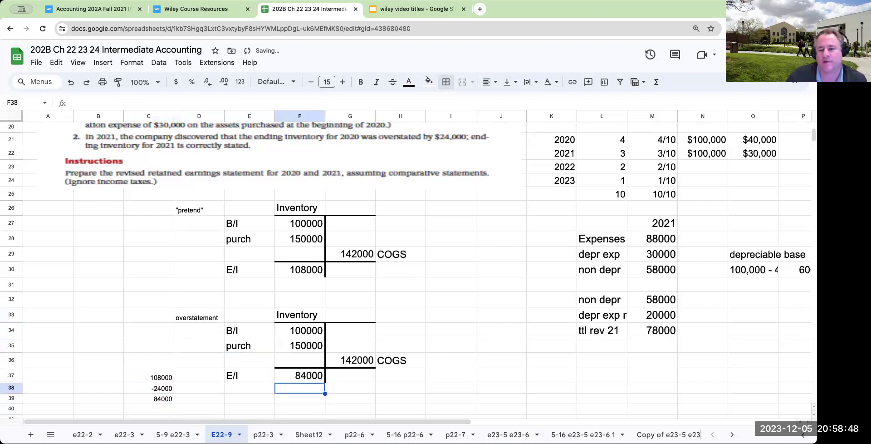
# Clear the copied COGS amount from G36 in the overstatement T-account
pyautogui.press('Right')
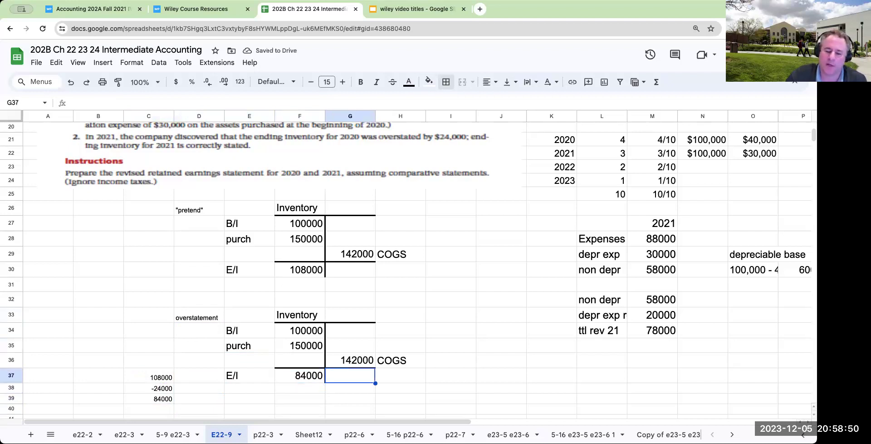
pyautogui.press('Up')
pyautogui.press('Up')
pyautogui.press('Down')
pyautogui.press('Left')
pyautogui.press('Down')
pyautogui.press('Down')
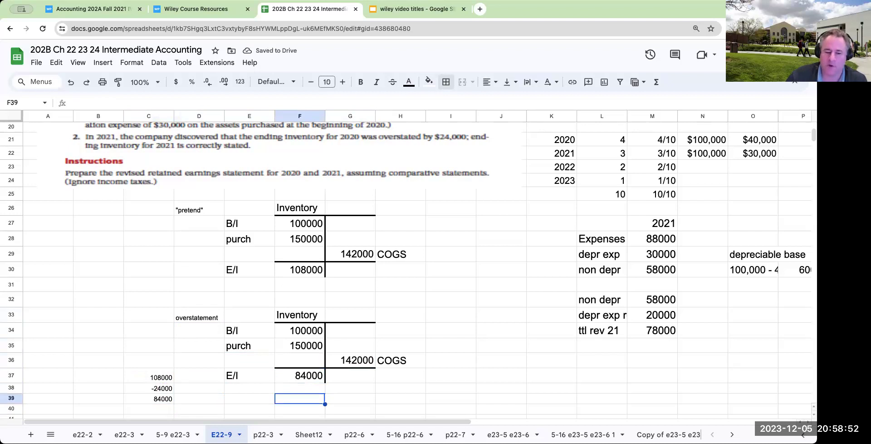
pyautogui.press('Right')
pyautogui.press('Up')
pyautogui.press('Up')
pyautogui.press('Up')
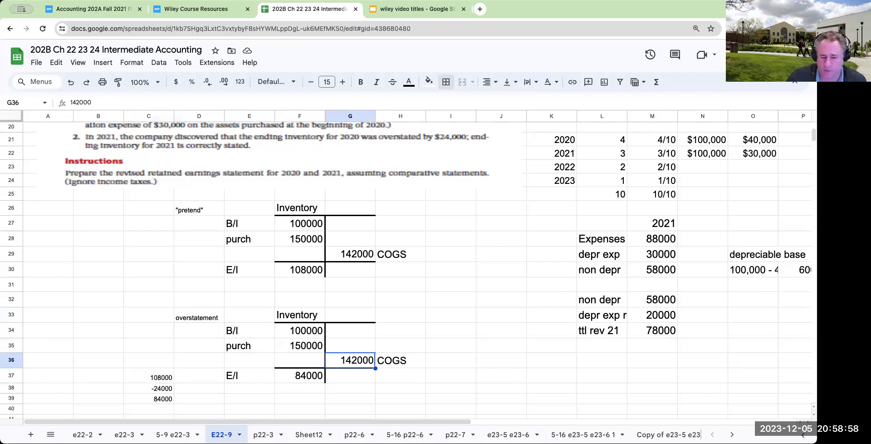
pyautogui.press('Delete')
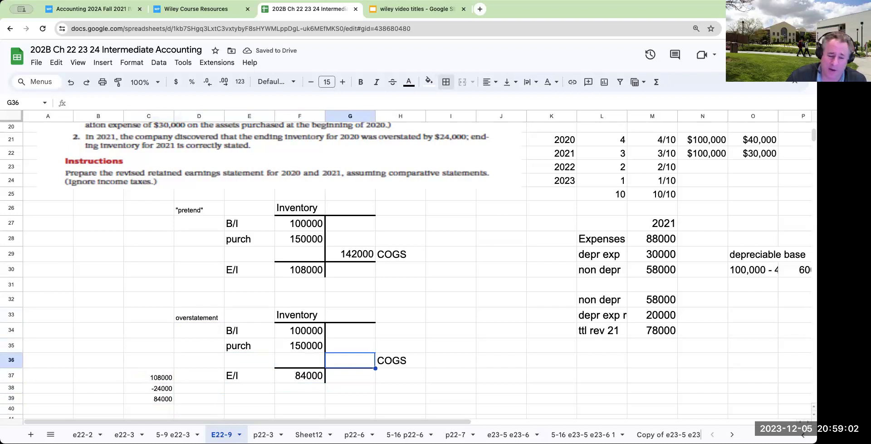
# Calculate corrected COGS in G36 as beginning inventory plus purchases minus ending inventory, using +F34+F35-F37
pyautogui.write('+F34')
pyautogui.click(299, 330)
pyautogui.write('+F35')
pyautogui.click(300, 345)
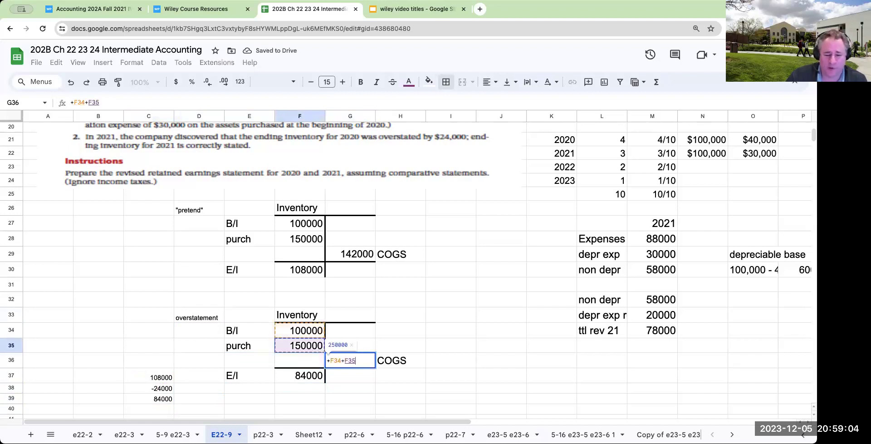
pyautogui.write('-')
pyautogui.click(300, 375)
pyautogui.press('Return')
pyautogui.click(350, 360)
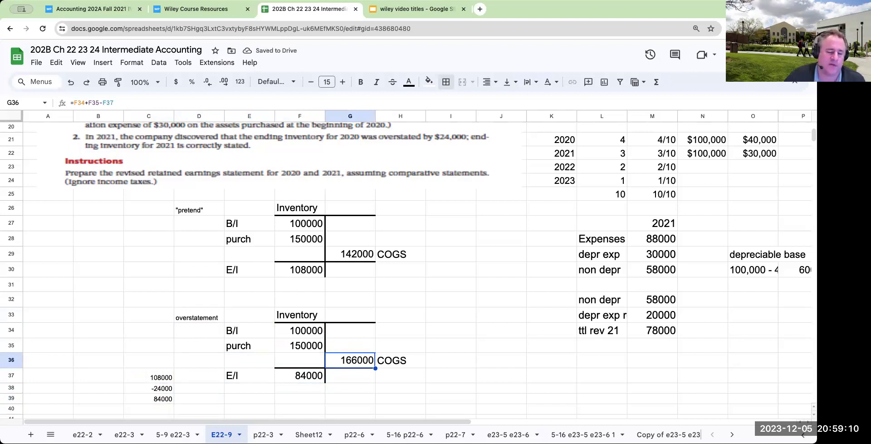
pyautogui.click(298, 381)
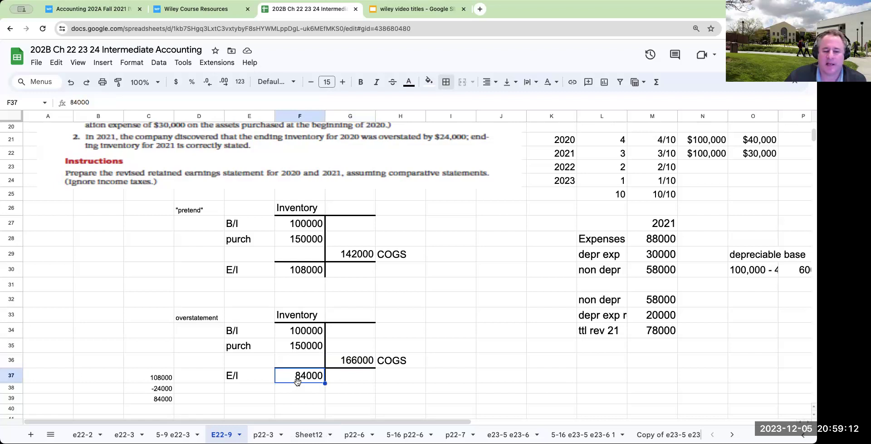
pyautogui.click(301, 270)
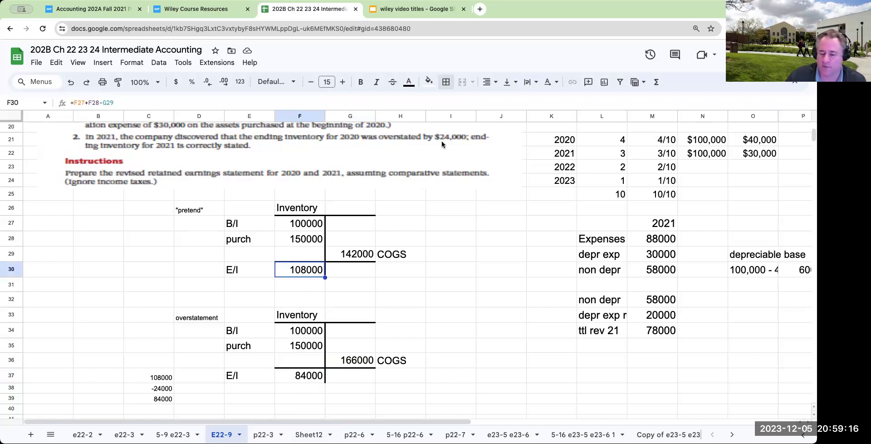
pyautogui.click(305, 377)
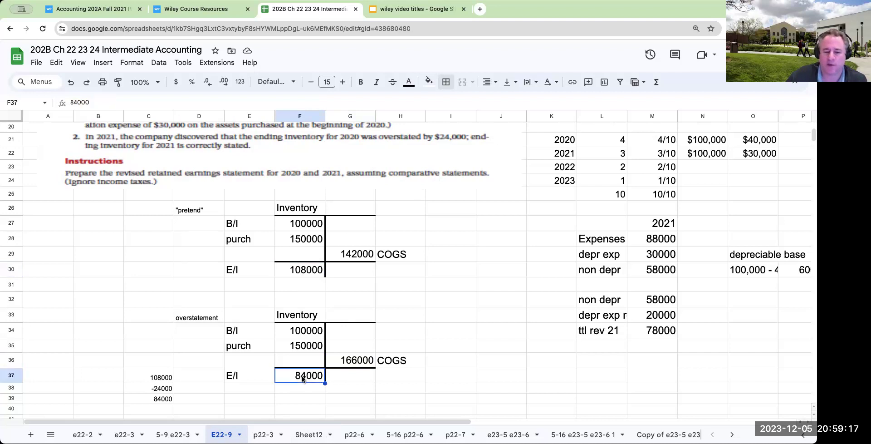
pyautogui.click(346, 363)
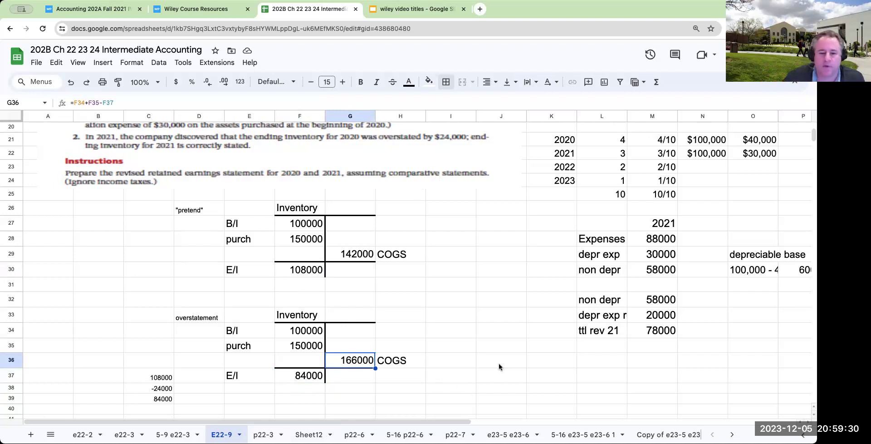
# Link revised 2020 sales in S8 to the as-is 2020 sales in O8
pyautogui.scroll(10, 499, 363)
pyautogui.click(701, 237)
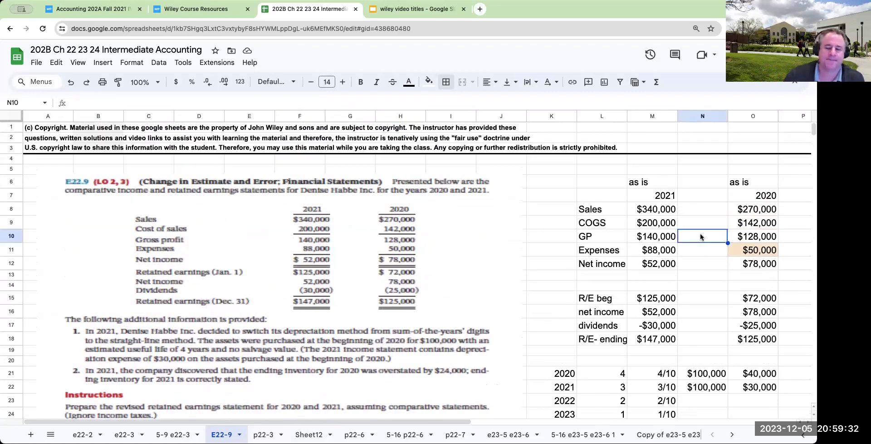
pyautogui.press('Right')
pyautogui.press('Right')
pyautogui.press('Right')
pyautogui.press('Right')
pyautogui.press('Right')
pyautogui.press('Right')
pyautogui.press('Up')
pyautogui.press('Left')
pyautogui.press('Up')
pyautogui.write('=')
pyautogui.press('Left')
pyautogui.press('Left')
pyautogui.press('Left')
pyautogui.press('Left')
pyautogui.press('Return')
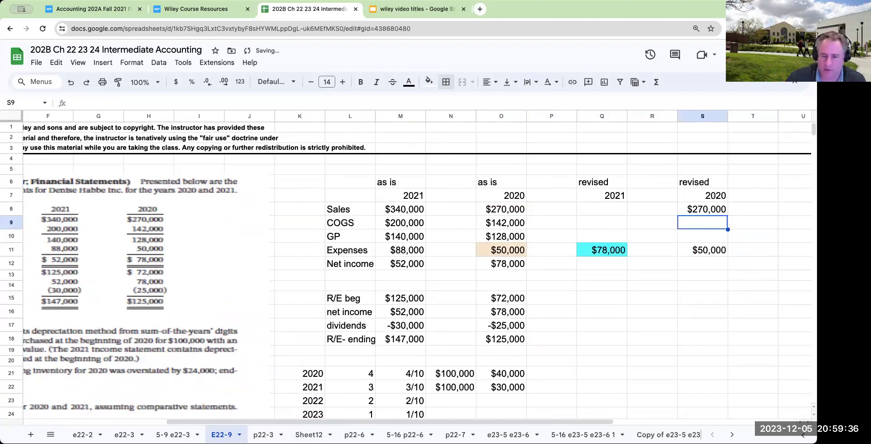
# Fill the revised 2020 COGS cell S9 with green
pyautogui.click(429, 82)
pyautogui.click(476, 128)
pyautogui.press('Down')
pyautogui.press('Up')
# Link revised 2020 COGS in S9 to the COGS of the overstatement T-account, using +G36
pyautogui.write('+')
pyautogui.press('Left')
pyautogui.press('Left')
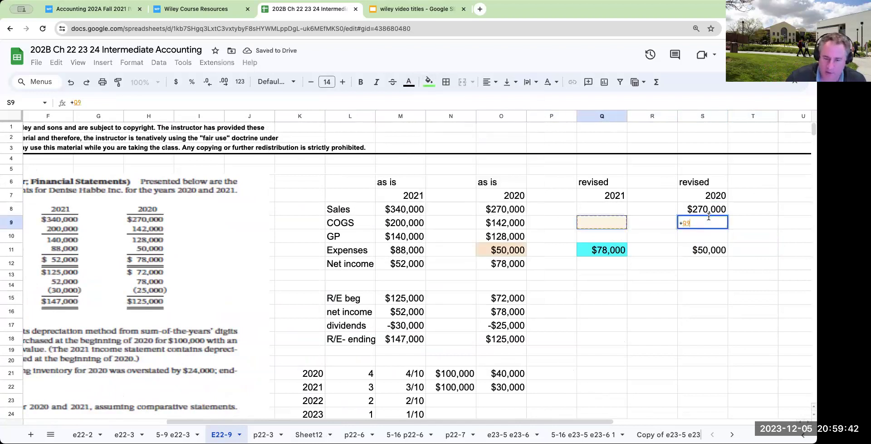
pyautogui.press('Left')
pyautogui.press('Left')
pyautogui.press('Left')
pyautogui.press('Left')
pyautogui.press('Left')
pyautogui.press('Down')
pyautogui.press('Down')
pyautogui.press('Down')
pyautogui.press('Down')
pyautogui.press('Down')
pyautogui.press('Down')
pyautogui.press('Down')
pyautogui.press('Down')
pyautogui.press('Down')
pyautogui.press('Down')
pyautogui.press('Down')
pyautogui.press('Down')
pyautogui.press('Down')
pyautogui.press('Down')
pyautogui.press('Down')
pyautogui.press('Down')
pyautogui.press('Down')
pyautogui.press('Down')
pyautogui.press('Down')
pyautogui.press('Down')
pyautogui.press('Down')
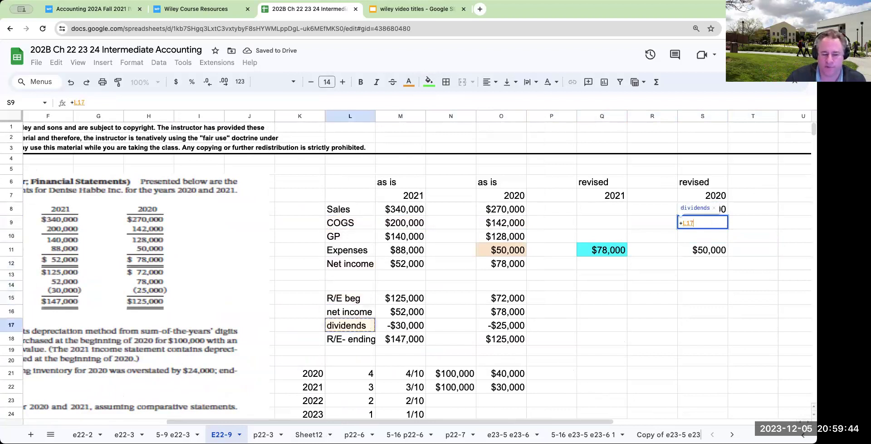
pyautogui.press('Left')
pyautogui.press('Left')
pyautogui.press('Left')
pyautogui.press('Left')
pyautogui.press('Left')
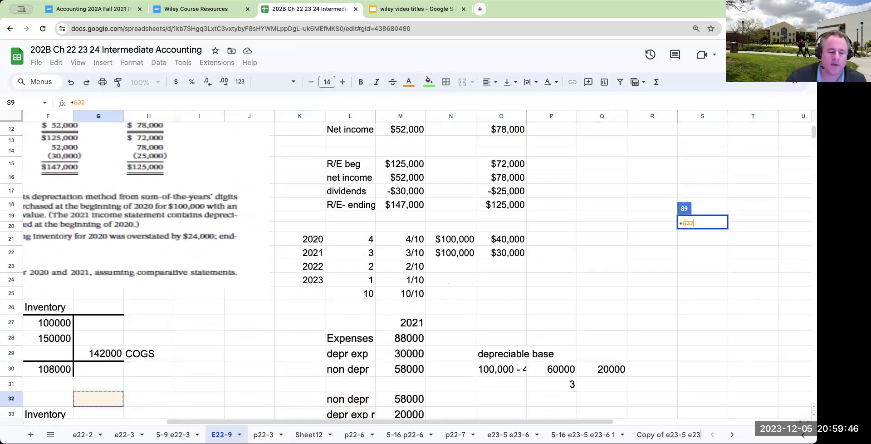
pyautogui.press('Down')
pyautogui.press('Down')
pyautogui.press('Down')
pyautogui.press('Down')
pyautogui.press('Down')
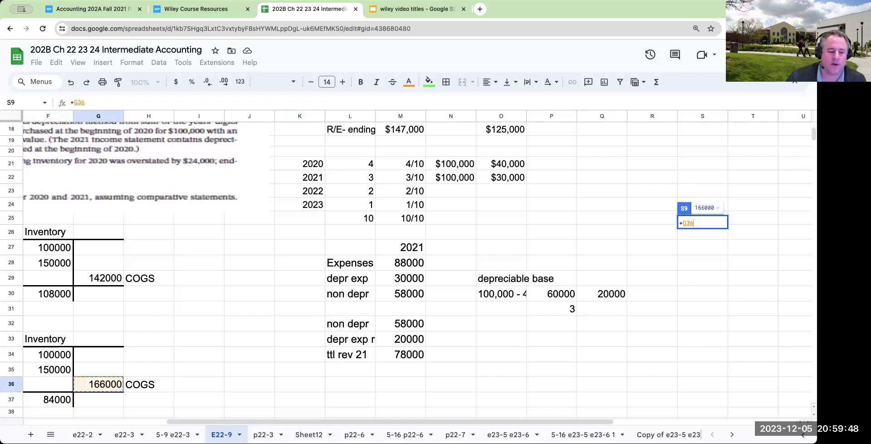
pyautogui.hotkey('shift', 'Return')
# Calculate revised 2020 gross profit in S10 as sales minus COGS, S8-S9
pyautogui.scroll(3, 429, 254)
pyautogui.press('Down')
pyautogui.press('Down')
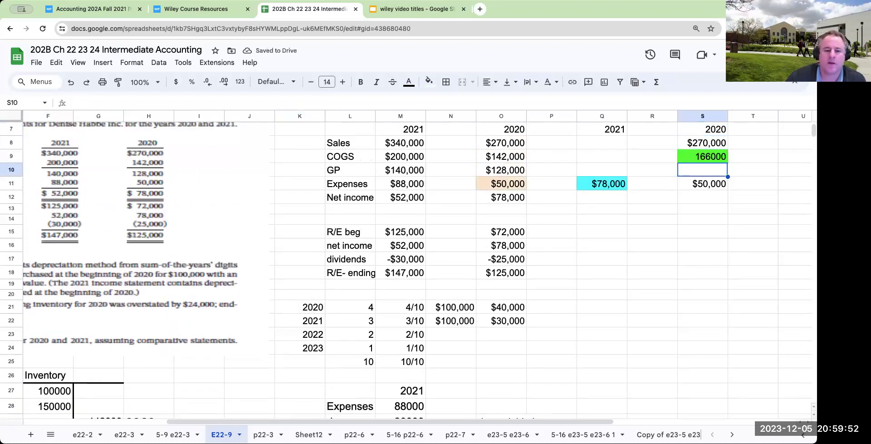
pyautogui.write('=')
pyautogui.press('Up')
pyautogui.press('Up')
pyautogui.write('-')
pyautogui.press('Up')
pyautogui.press('Return')
# Calculate revised 2020 net income in S12 as gross profit minus expenses, using +S10-S11
pyautogui.press('Down')
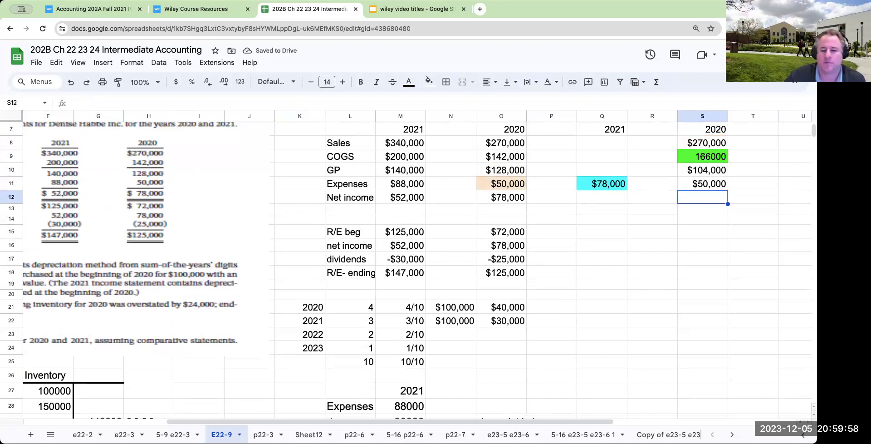
pyautogui.write('+')
pyautogui.press('Up')
pyautogui.press('Up')
pyautogui.write('-')
pyautogui.press('Up')
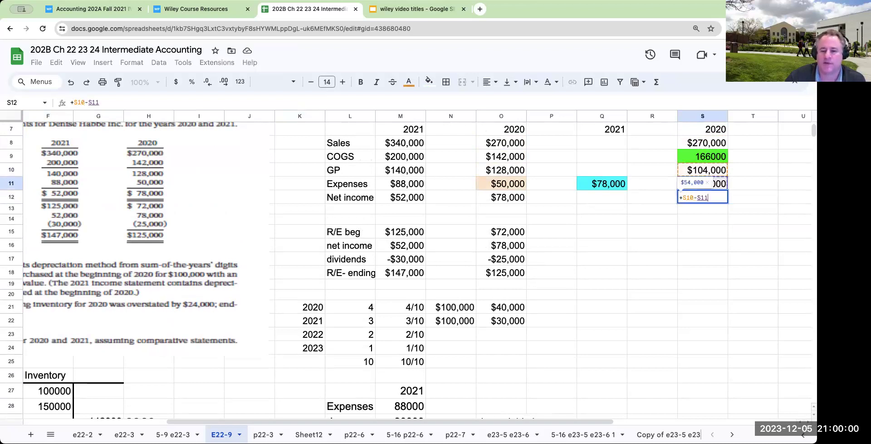
pyautogui.press('Return')
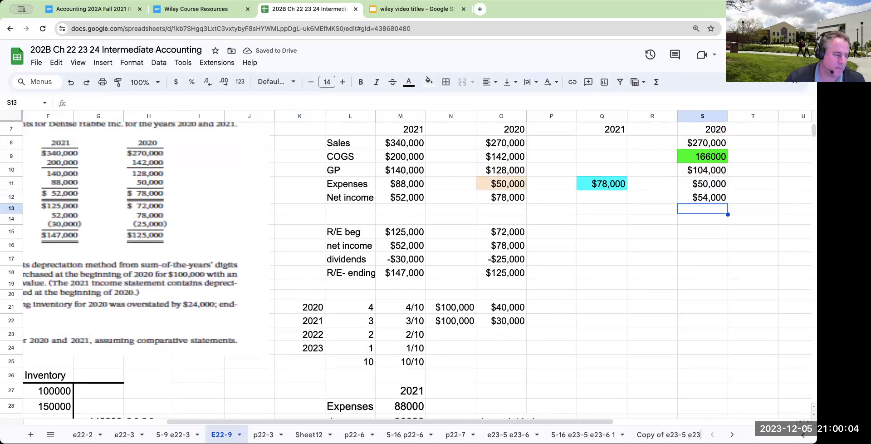
# Enter 2020 in S14 as the heading of the revised retained earnings column
pyautogui.scroll(2, 543, 290)
pyautogui.click(698, 279)
pyautogui.press('Up')
pyautogui.press('Up')
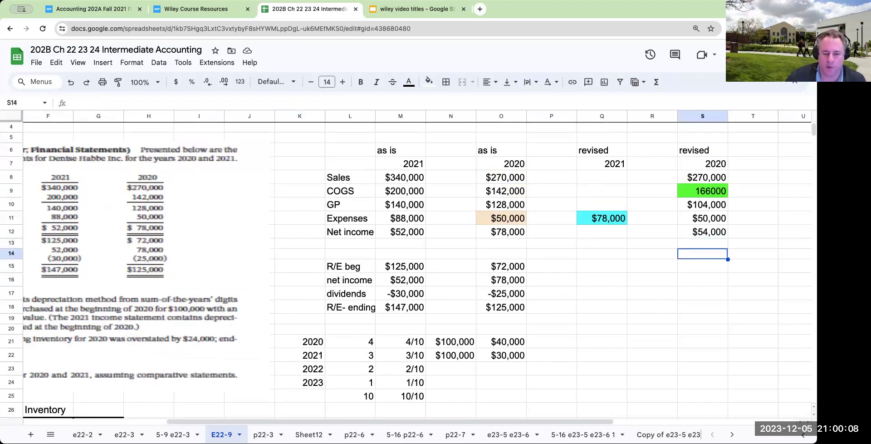
pyautogui.write('2020')
pyautogui.press('Return')
# Link revised 2020 beginning retained earnings in S15 to the as-is amount in O15
pyautogui.press('Left')
pyautogui.press('Up')
pyautogui.press('Right')
pyautogui.press('Up')
pyautogui.press('Up')
pyautogui.press('Down')
pyautogui.press('Down')
pyautogui.press('Down')
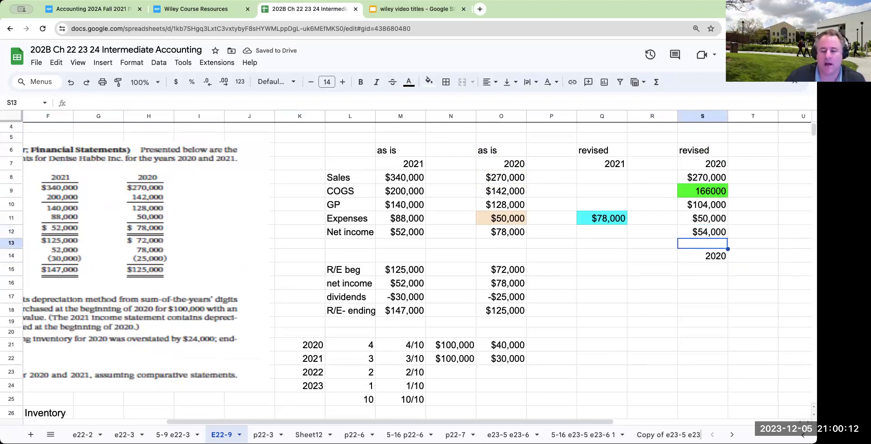
pyautogui.write('=')
pyautogui.press('Left')
pyautogui.press('Left')
pyautogui.press('Left')
pyautogui.press('Left')
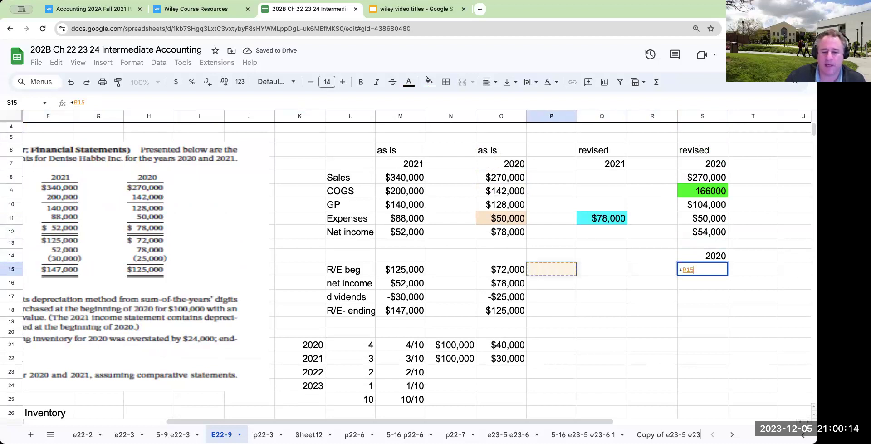
pyautogui.press('Return')
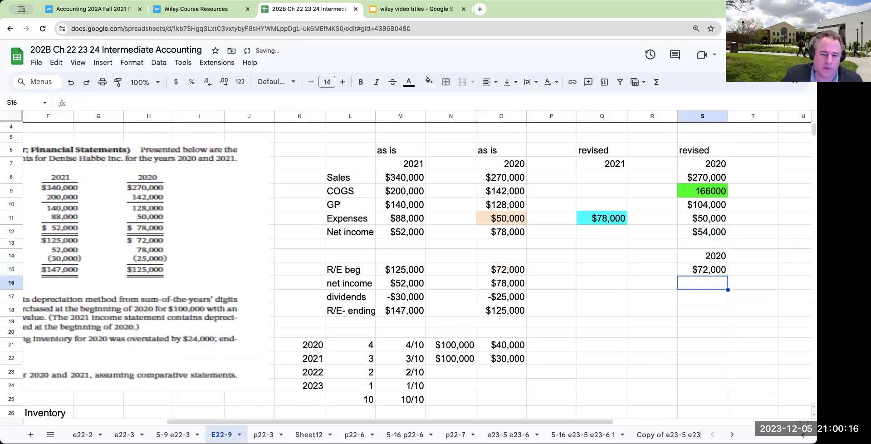
# Link net income in S16 of the revised retained earnings statement to the revised 2020 net income in S12
pyautogui.write('=')
pyautogui.press('Up')
pyautogui.press('Up')
pyautogui.press('Up')
pyautogui.press('Up')
pyautogui.press('Return')
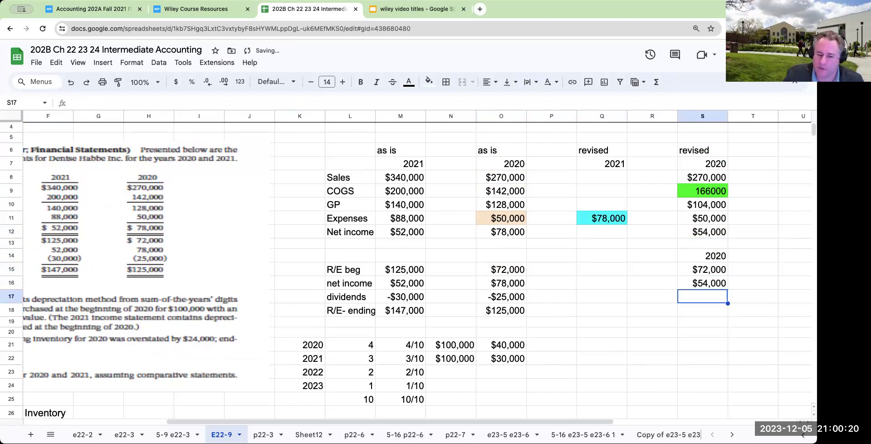
# Link revised 2020 dividends in S17 to the as-is 2020 dividends in O17
pyautogui.write('=')
pyautogui.press('Left')
pyautogui.press('Left')
pyautogui.press('Left')
pyautogui.press('Left')
pyautogui.press('Return')
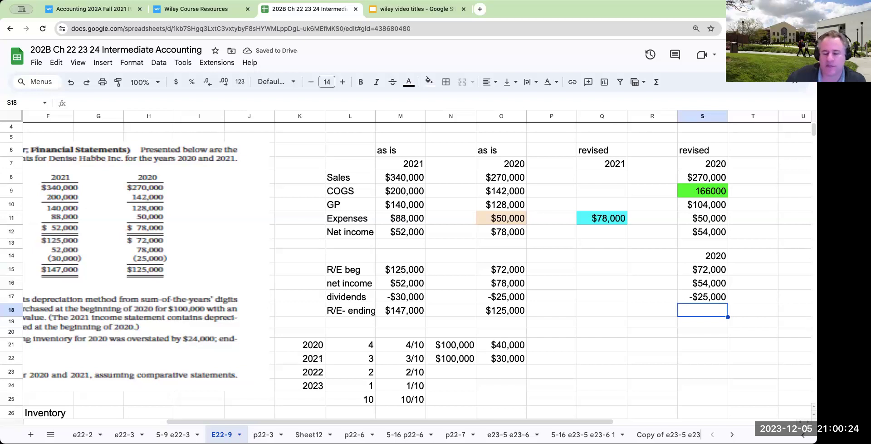
# Calculate revised 2020 ending retained earnings in S18 as S15 plus S16 plus S17
pyautogui.write('+')
pyautogui.press('Up')
pyautogui.press('Up')
pyautogui.press('Up')
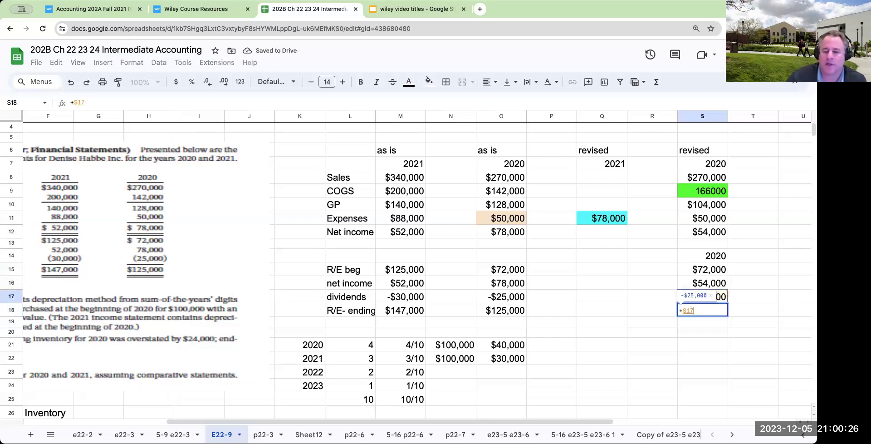
pyautogui.write('+')
pyautogui.press('Up')
pyautogui.press('Up')
pyautogui.write('+')
pyautogui.press('Up')
pyautogui.press('Return')
# Fill the revised 2020 net income cells S16 and S12 with the same light red
pyautogui.press('Up')
pyautogui.press('Up')
pyautogui.press('Up')
pyautogui.press('Up')
pyautogui.press('Up')
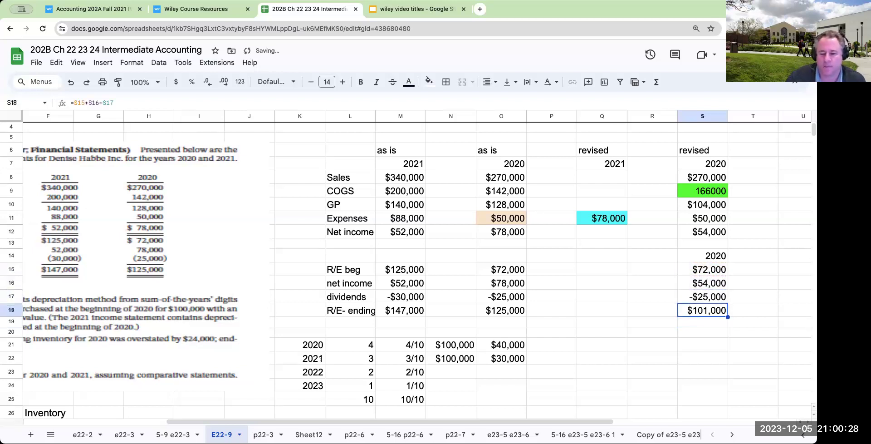
pyautogui.press('Down')
pyautogui.press('Down')
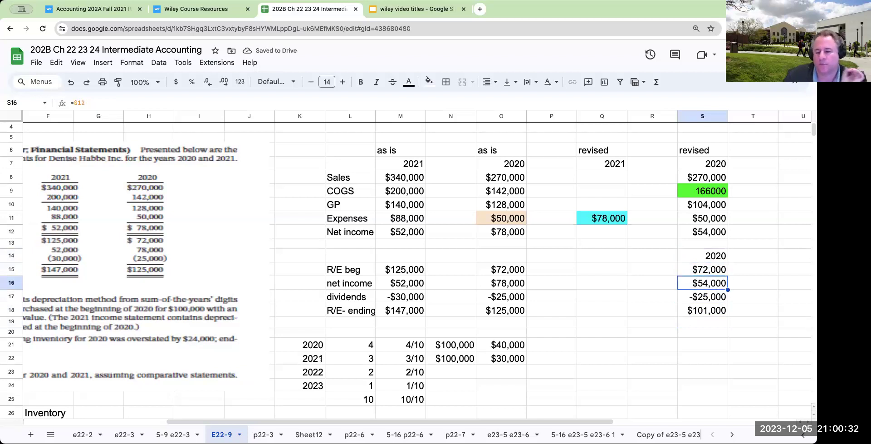
pyautogui.click(429, 82)
pyautogui.click(443, 139)
pyautogui.click(720, 229)
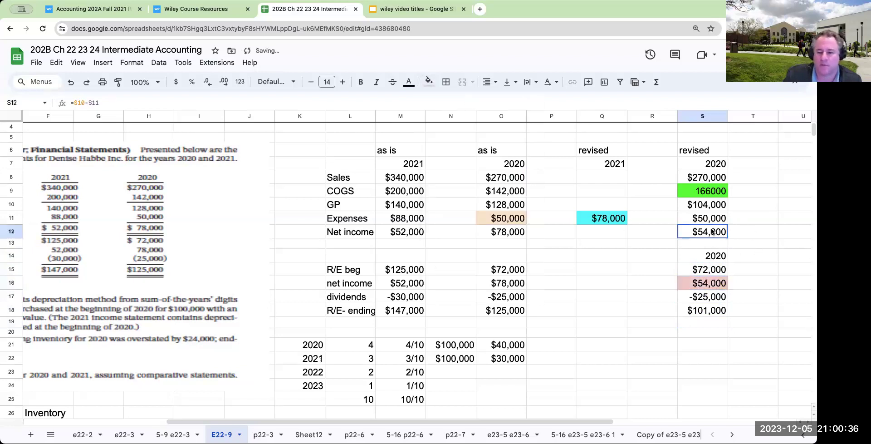
pyautogui.click(429, 82)
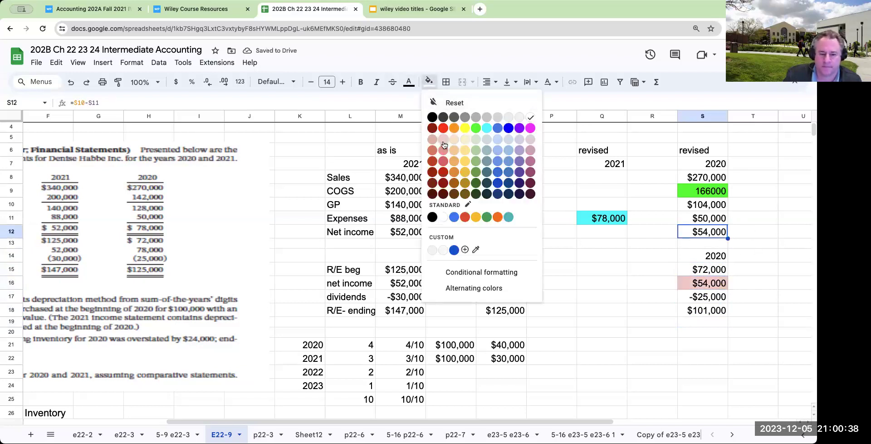
pyautogui.click(443, 140)
# Enter 2021 in Q14 as the heading of the second revised retained earnings column
pyautogui.click(716, 298)
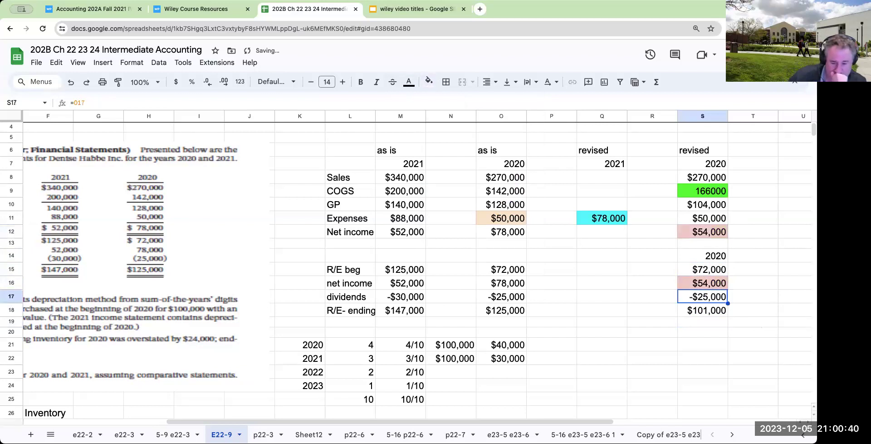
pyautogui.click(707, 310)
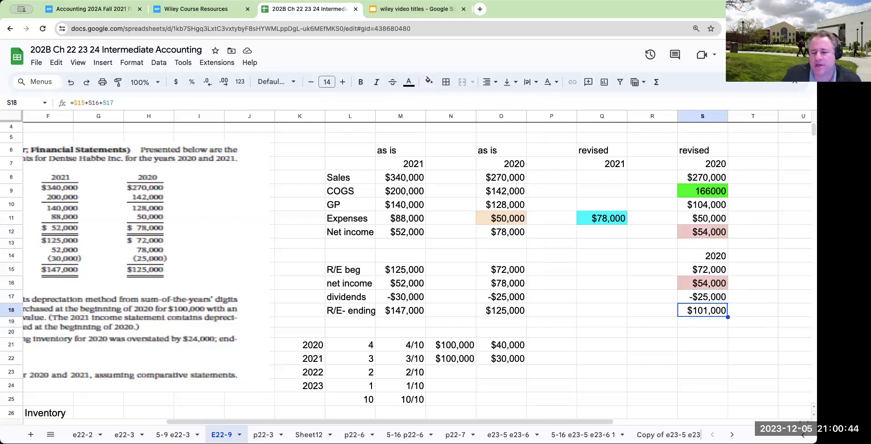
pyautogui.press('Up')
pyautogui.press('Left')
pyautogui.press('Left')
pyautogui.press('Up')
pyautogui.press('Up')
pyautogui.press('Up')
pyautogui.write('2020')
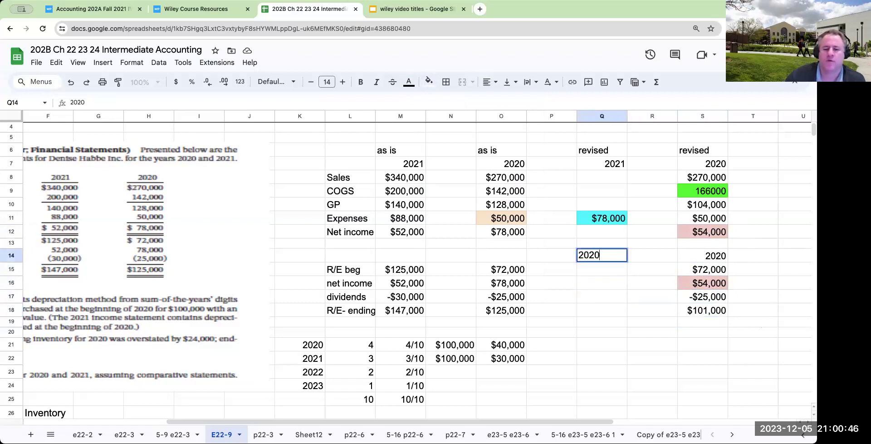
pyautogui.press('BackSpace')
pyautogui.write('1')
pyautogui.press('Return')
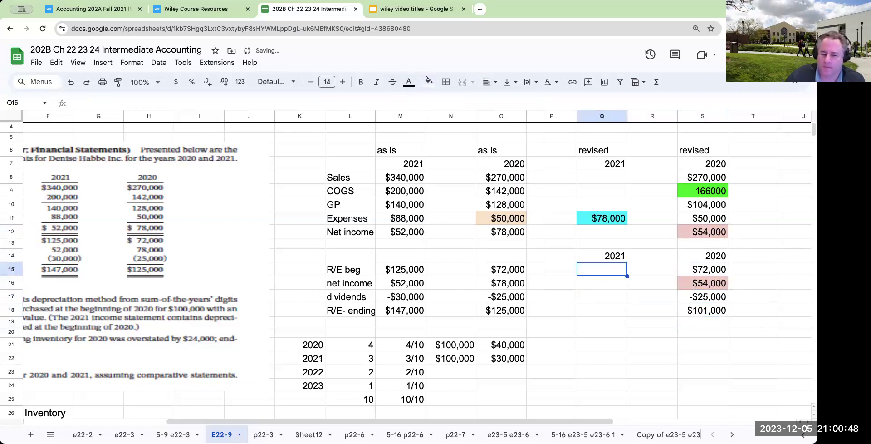
# Link revised 2021 beginning retained earnings in Q15 to revised 2020 ending retained earnings in S18
pyautogui.press('Right')
pyautogui.press('Right')
pyautogui.press('Down')
pyautogui.press('Down')
pyautogui.press('Down')
pyautogui.press('Left')
pyautogui.press('Left')
pyautogui.press('Up')
pyautogui.press('Up')
pyautogui.press('Up')
pyautogui.write('=')
pyautogui.press('Right')
pyautogui.press('Down')
pyautogui.press('Down')
pyautogui.press('Right')
pyautogui.press('Down')
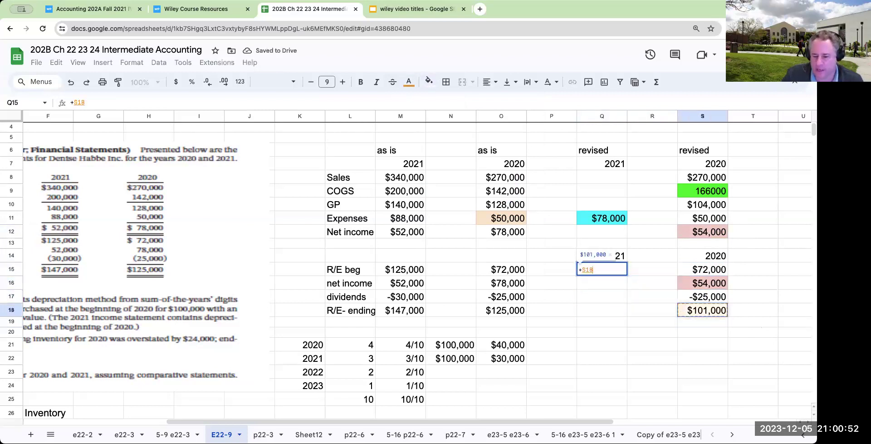
pyautogui.press('Return')
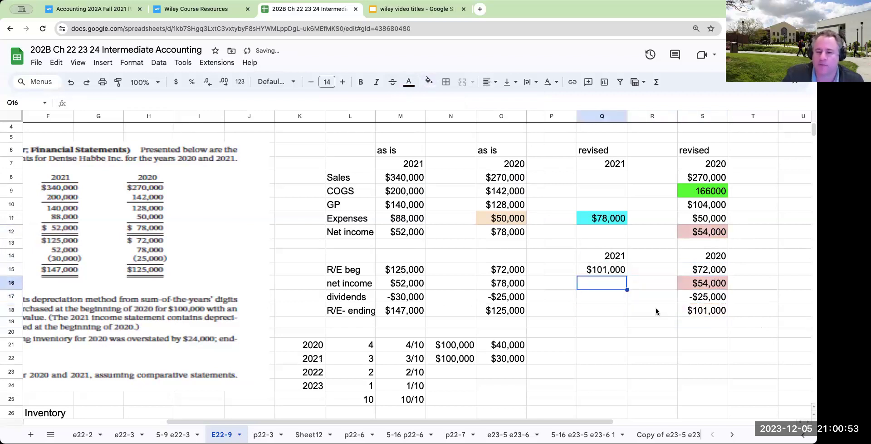
# Link revised 2021 sales in Q8 to the as-is 2021 sales in M8
pyautogui.click(597, 180)
pyautogui.write('=')
pyautogui.press('Left')
pyautogui.press('Left')
pyautogui.press('Left')
pyautogui.press('Left')
pyautogui.press('Return')
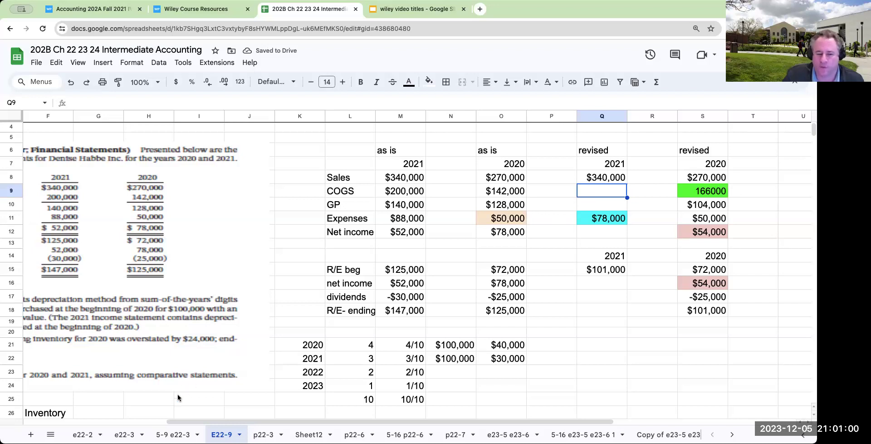
# Examine the two inventory T-accounts below the problem text, comparing their ending inventory and COGS
pyautogui.scroll(-10, 178, 393)
pyautogui.click(83, 346)
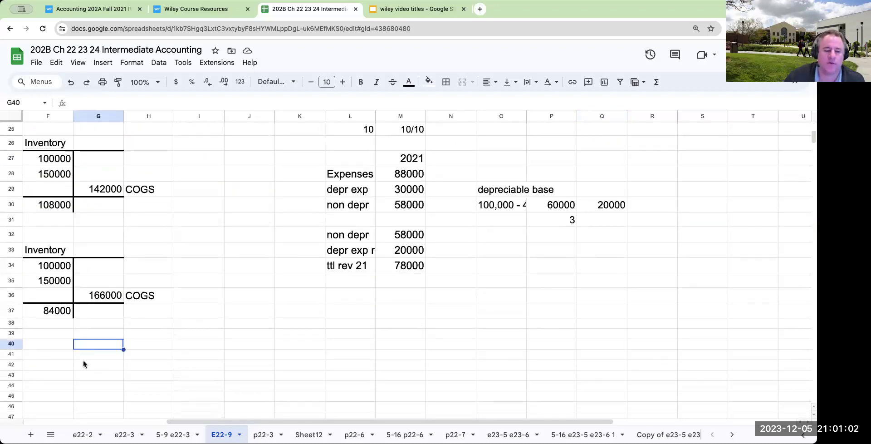
pyautogui.hscroll(-3, 83, 363)
pyautogui.click(94, 355)
pyautogui.press('Right')
pyautogui.scroll(8, 252, 356)
pyautogui.scroll(3, 241, 323)
pyautogui.scroll(-8, 224, 347)
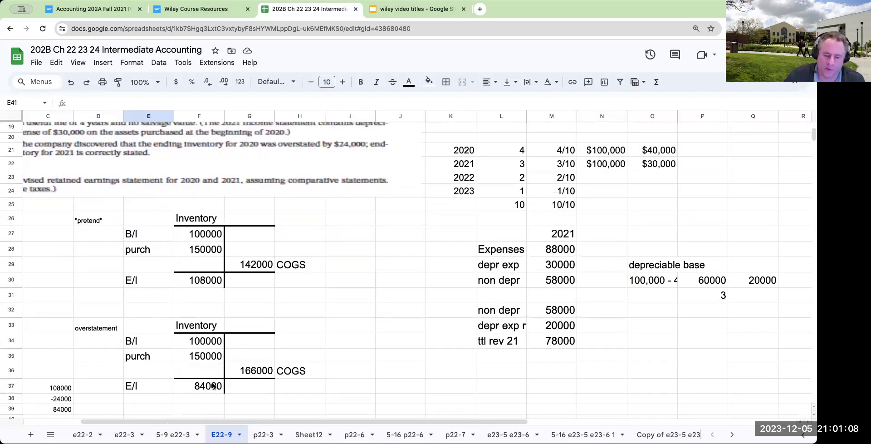
pyautogui.click(214, 386)
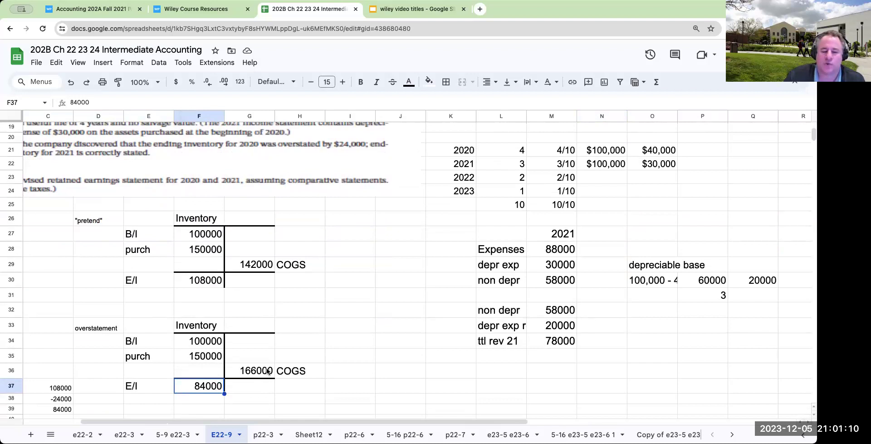
pyautogui.scroll(-5, 286, 350)
pyautogui.scroll(3, 260, 335)
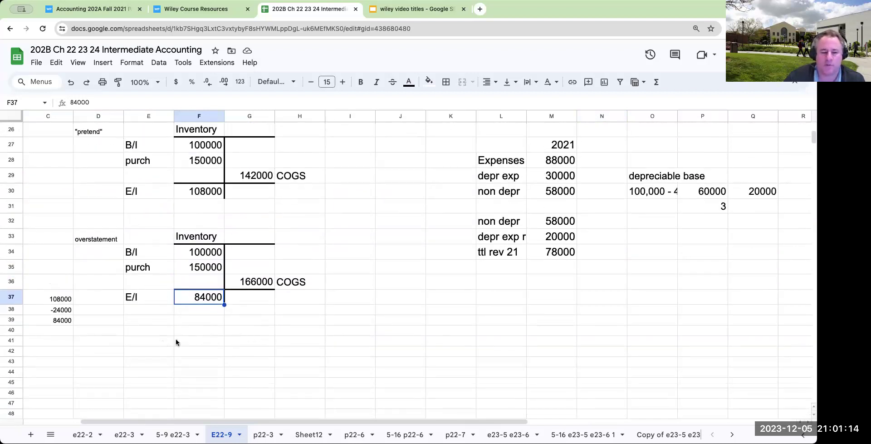
pyautogui.click(203, 333)
pyautogui.click(203, 341)
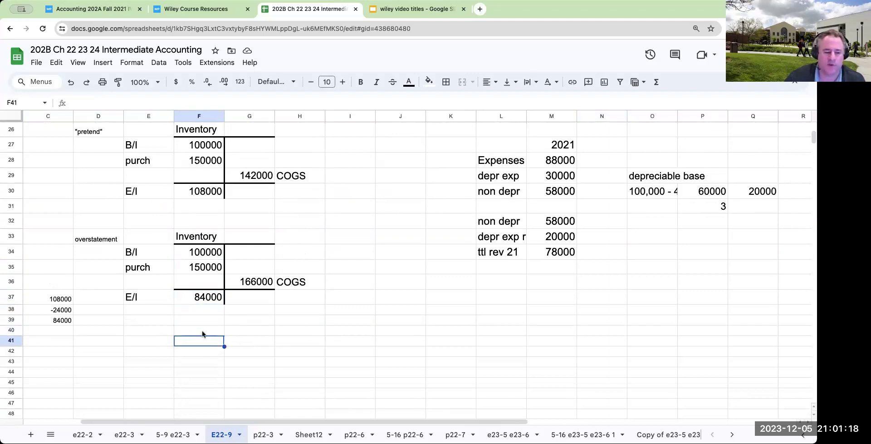
# Label both existing inventory T-accounts with the year 2020, in D25 and D32
pyautogui.scroll(2, 115, 257)
pyautogui.click(91, 156)
pyautogui.write('2020')
pyautogui.press('Return')
pyautogui.press('Down')
pyautogui.press('Down')
pyautogui.press('Down')
pyautogui.press('Down')
pyautogui.press('Down')
pyautogui.press('Down')
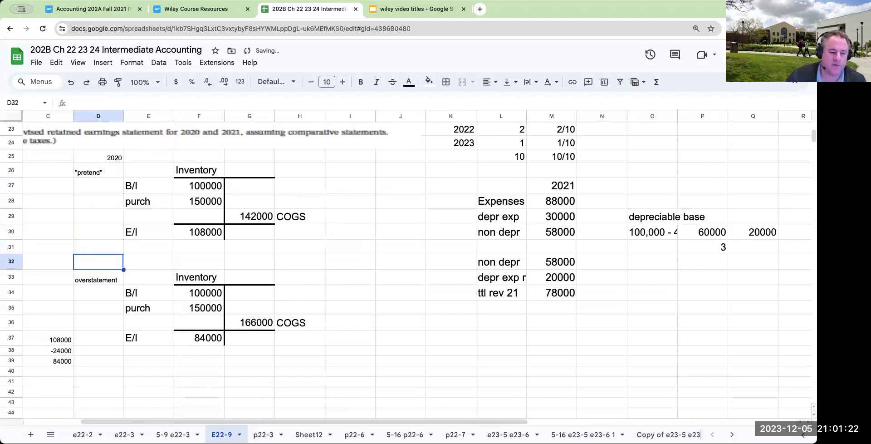
pyautogui.write('2020')
pyautogui.press('Return')
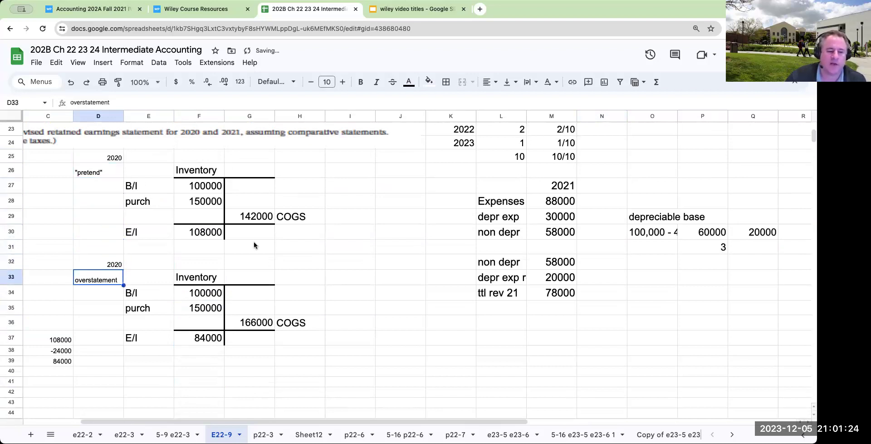
# Copy the "pretend" 2020 inventory T-account in D25:H30 to the free area starting at D42
pyautogui.scroll(-2, 256, 281)
pyautogui.scroll(-2, 260, 319)
pyautogui.click(162, 328)
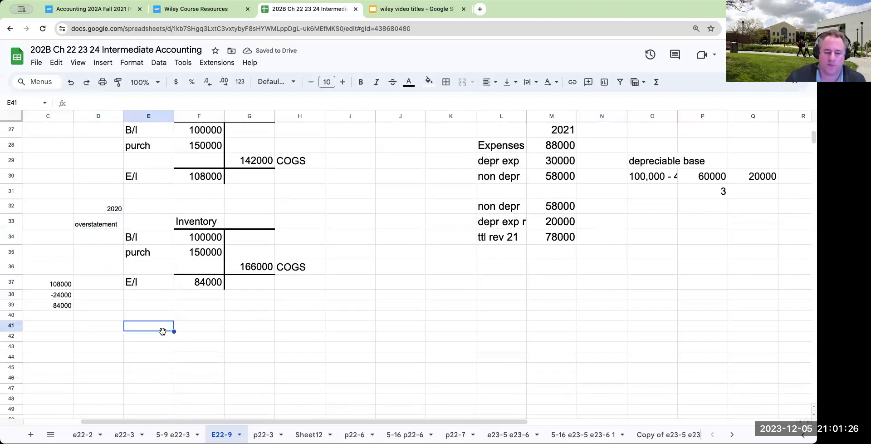
pyautogui.scroll(4, 218, 336)
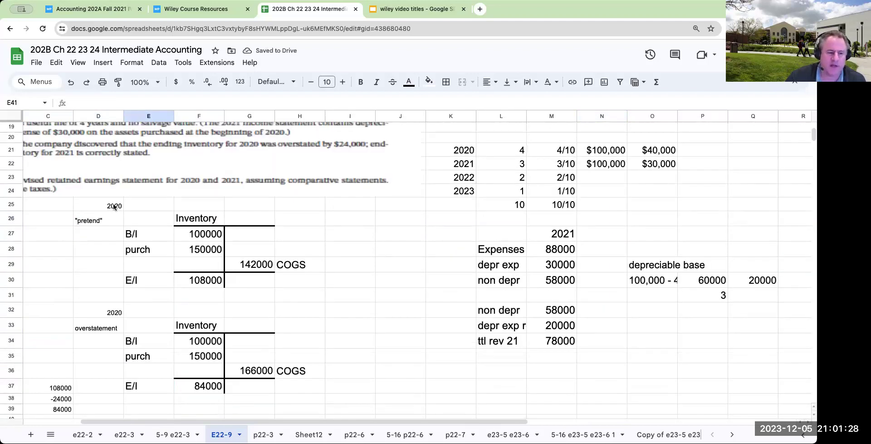
pyautogui.moveTo(114, 206); pyautogui.dragTo(287, 273)
pyautogui.hotkey('ctrl', 'c')
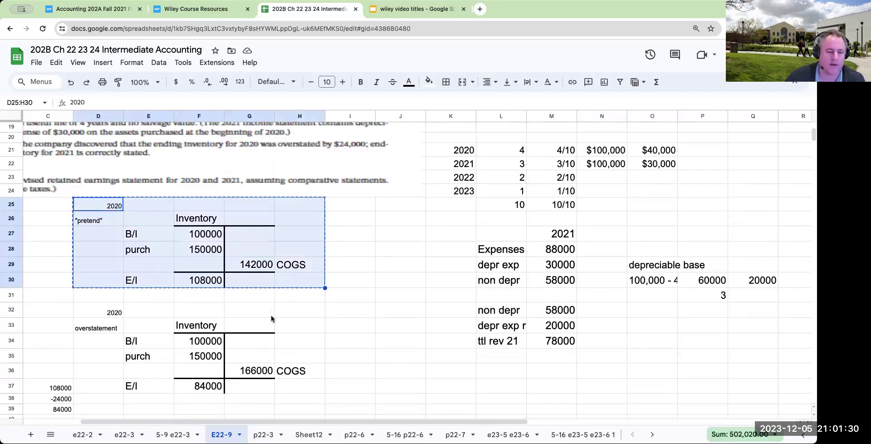
pyautogui.scroll(-3, 273, 319)
pyautogui.hotkey('ctrl', 'v')
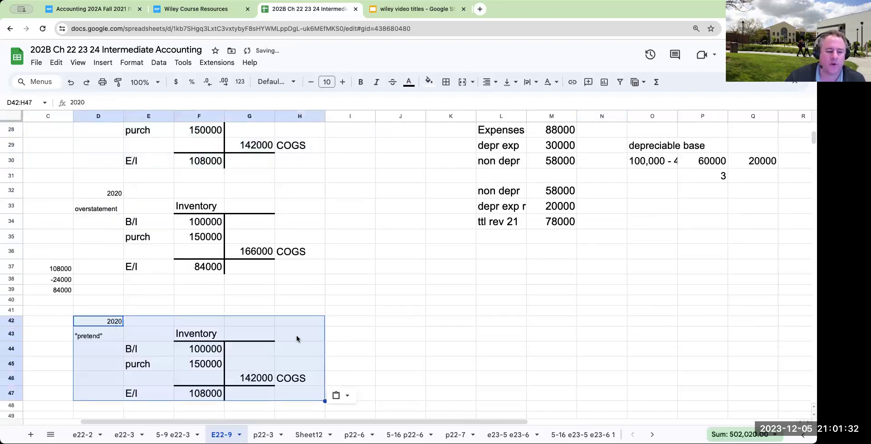
# Change the year label of the copied T-account in D42 to 2021
pyautogui.click(108, 324)
pyautogui.write('202')
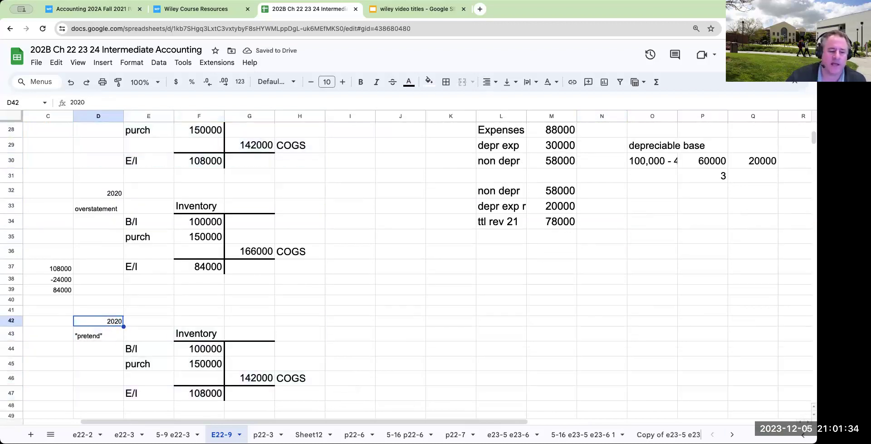
pyautogui.write('1')
pyautogui.press('Return')
# Link 2021 beginning inventory in F44 to the "pretend" 2020 ending inventory in F30
pyautogui.press('Right')
pyautogui.press('Right')
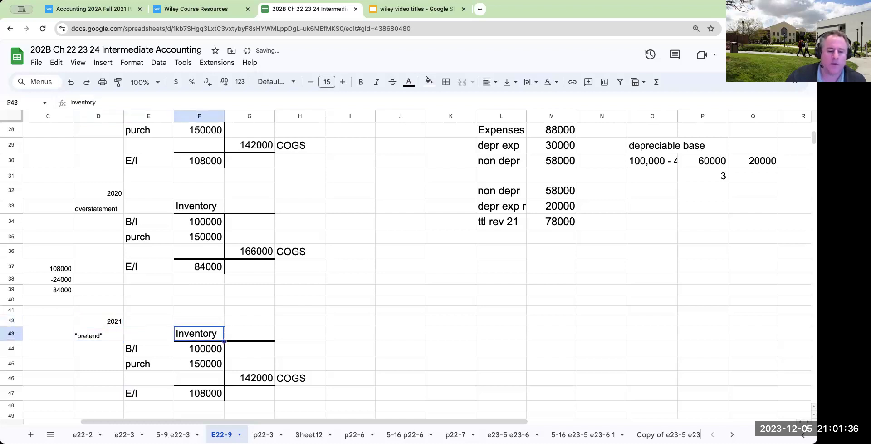
pyautogui.press('Down')
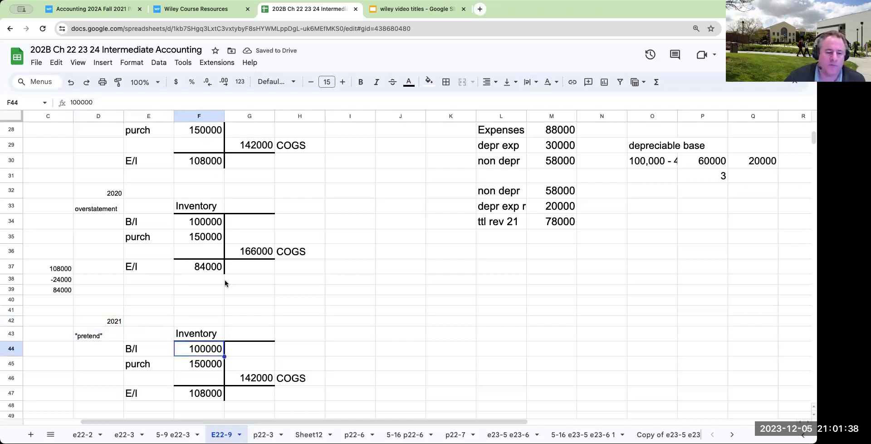
pyautogui.scroll(1, 238, 319)
pyautogui.scroll(-1, 237, 319)
pyautogui.write('+')
pyautogui.press('Up')
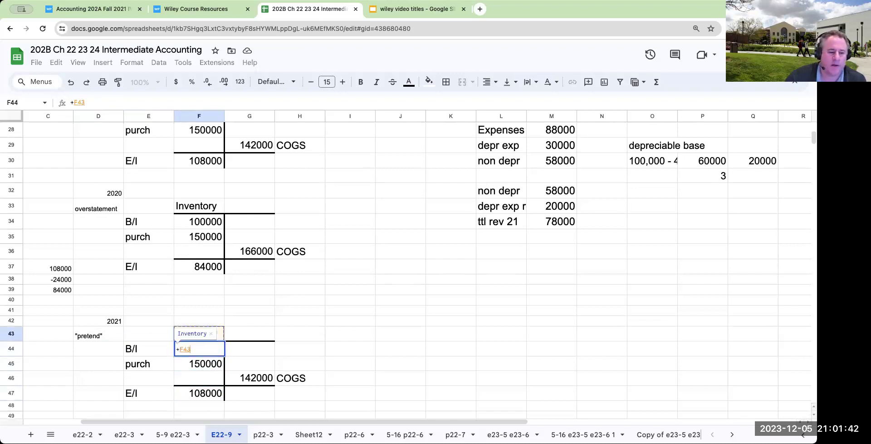
pyautogui.press('Up')
pyautogui.press('Up')
pyautogui.press('Up')
pyautogui.press('Up')
pyautogui.press('Up')
pyautogui.press('Up')
pyautogui.press('Up')
pyautogui.press('Up')
pyautogui.press('Up')
pyautogui.press('Up')
pyautogui.press('Up')
pyautogui.press('Up')
pyautogui.press('Up')
pyautogui.press('Return')
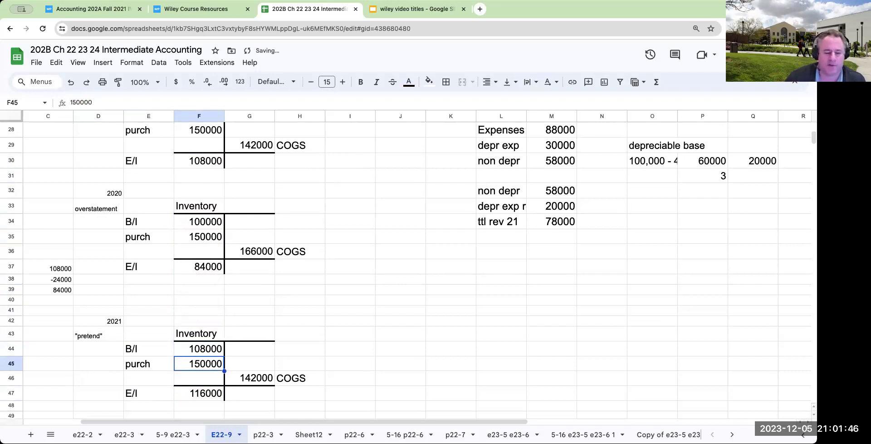
# Clear the purchases in F45 and the ending inventory in F47 of the 2021 T-account
pyautogui.press('Return')
pyautogui.press('Down')
pyautogui.press('BackSpace')
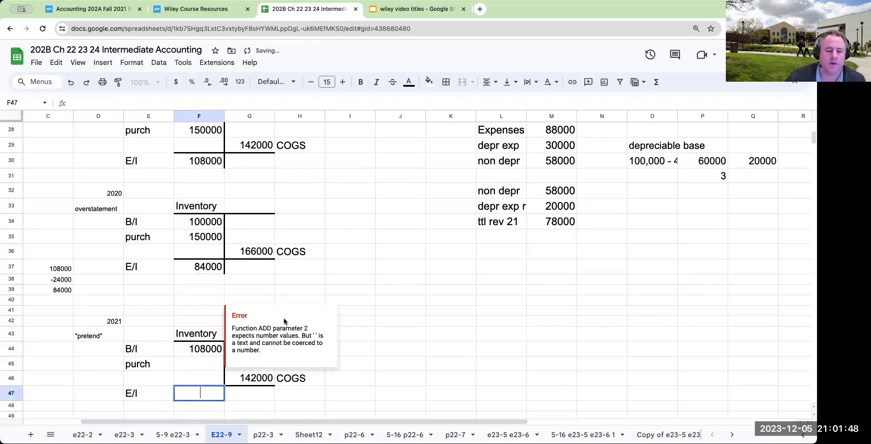
pyautogui.scroll(8, 451, 304)
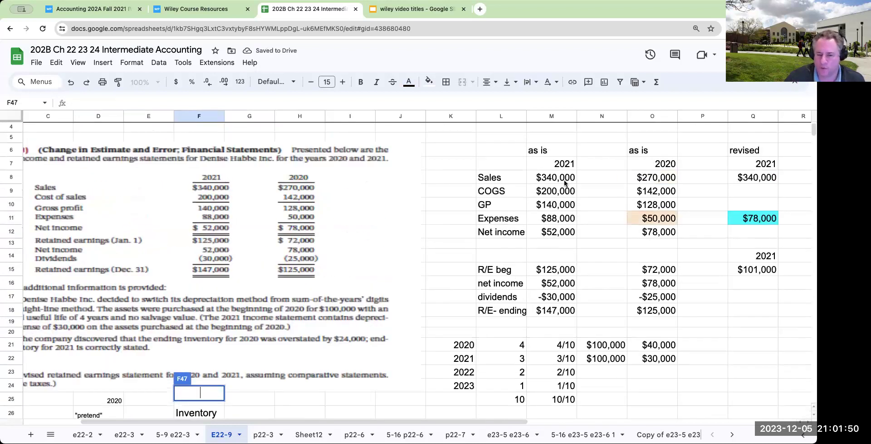
pyautogui.write('84000')
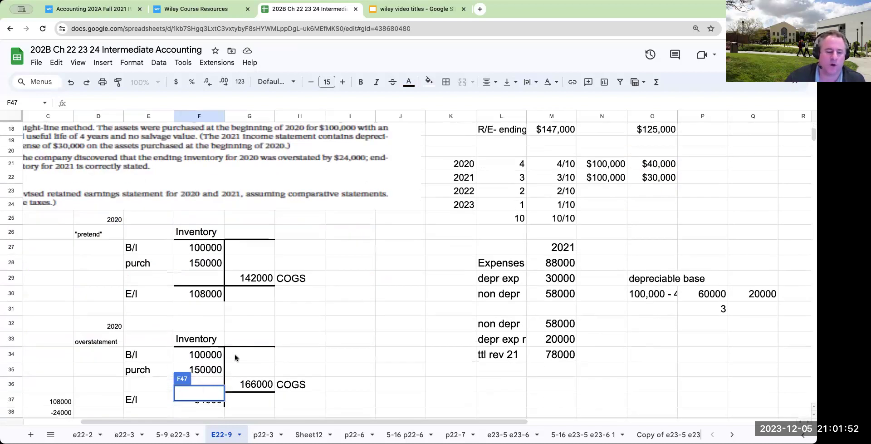
pyautogui.click(271, 385)
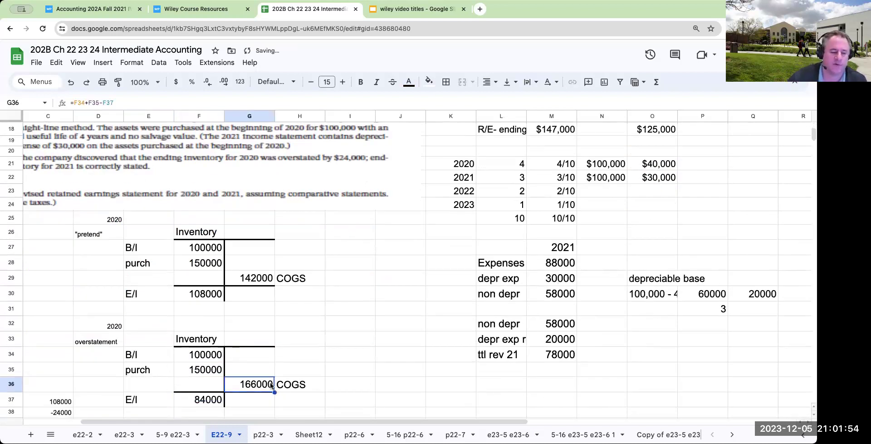
# Enter 200000 as the 2021 COGS in G46 of the new inventory T-account
pyautogui.scroll(-5, 272, 385)
pyautogui.click(271, 379)
pyautogui.write('200000')
pyautogui.hotkey('ctrl', 'Return')
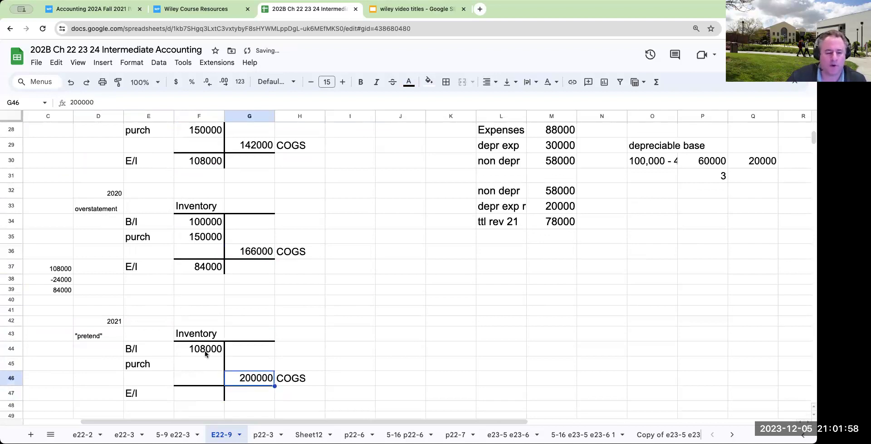
# Format the 2021 T-account amounts in F44:G47 as dollar currency without decimal places
pyautogui.moveTo(205, 350); pyautogui.dragTo(249, 394)
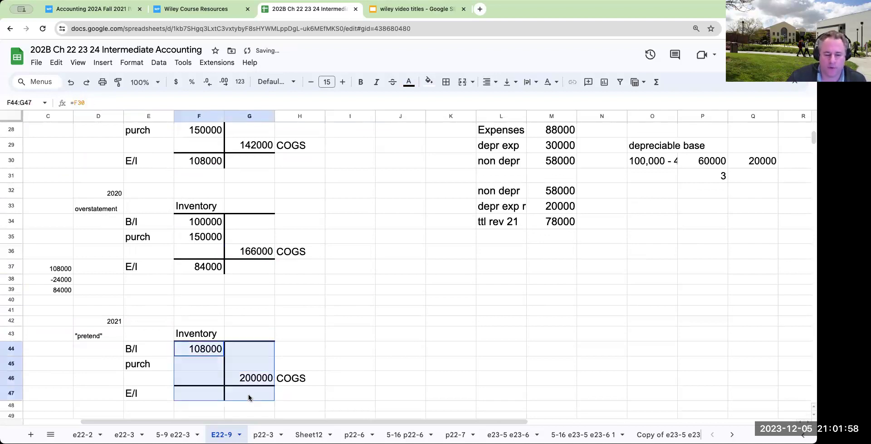
pyautogui.click(177, 83)
pyautogui.click(208, 84)
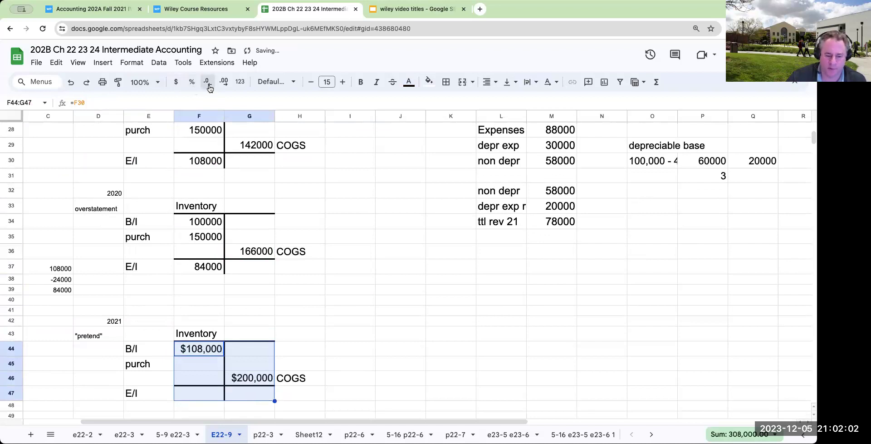
# Enter 160000 as the purchases in F45 of the 2021 "pretend" inventory T-account
pyautogui.click(342, 323)
pyautogui.click(196, 368)
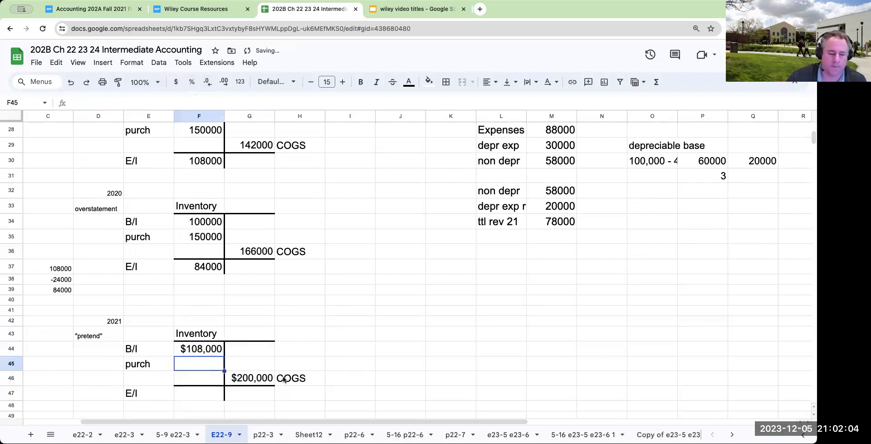
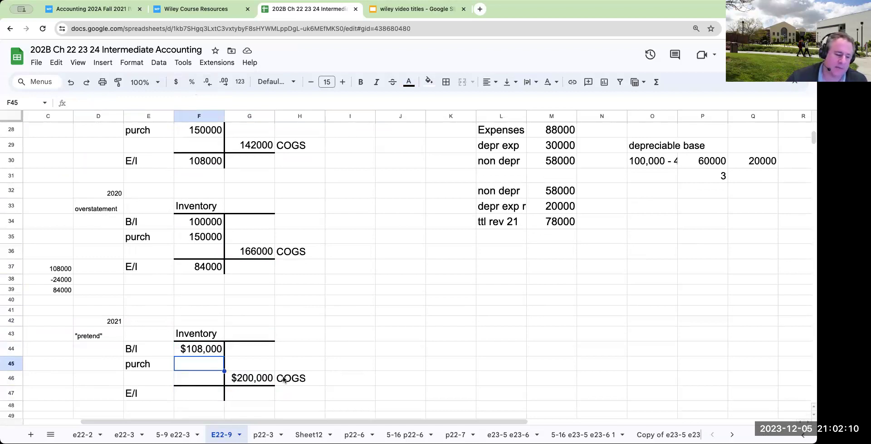
pyautogui.write('160000')
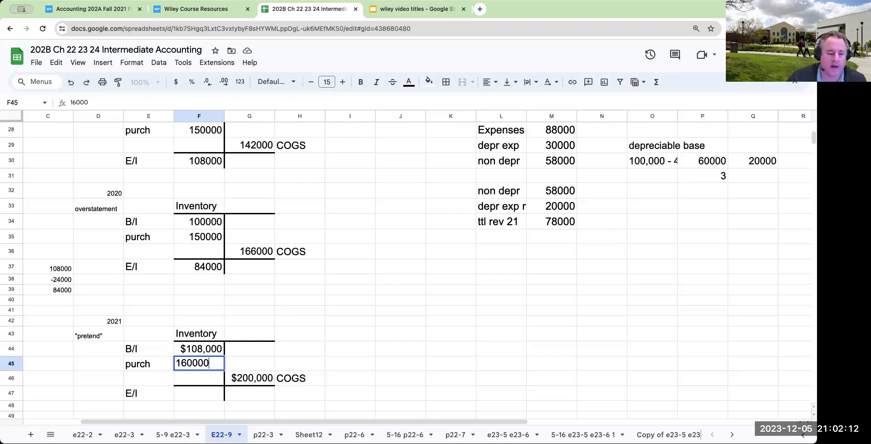
pyautogui.press('Return')
# Calculate the 2021 ending inventory in F47 with the formula +F44+F45-G46
pyautogui.press('Return')
pyautogui.write('+F44')
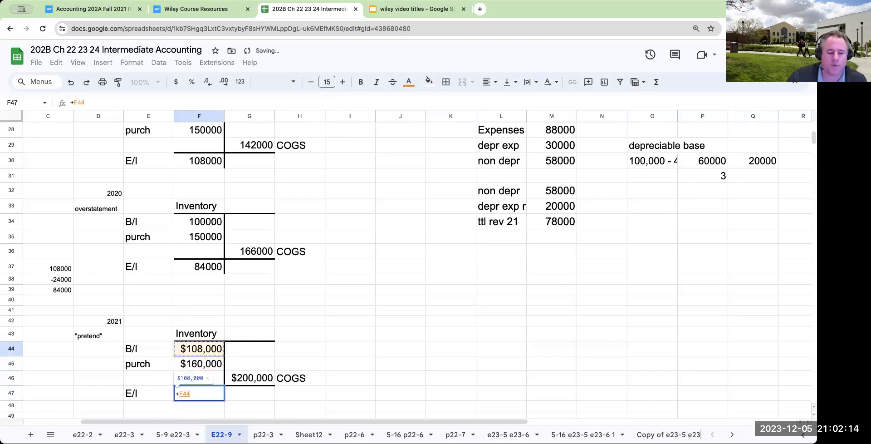
pyautogui.write('+F45-G46')
pyautogui.press('Return')
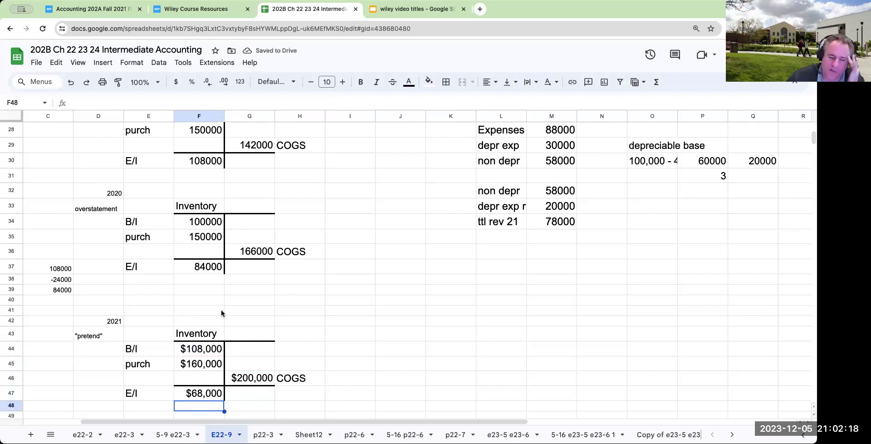
# Put an outer border around the 2021 "pretend" inventory T-account, range C41:I48
pyautogui.scroll(2, 221, 312)
pyautogui.scroll(-3, 225, 328)
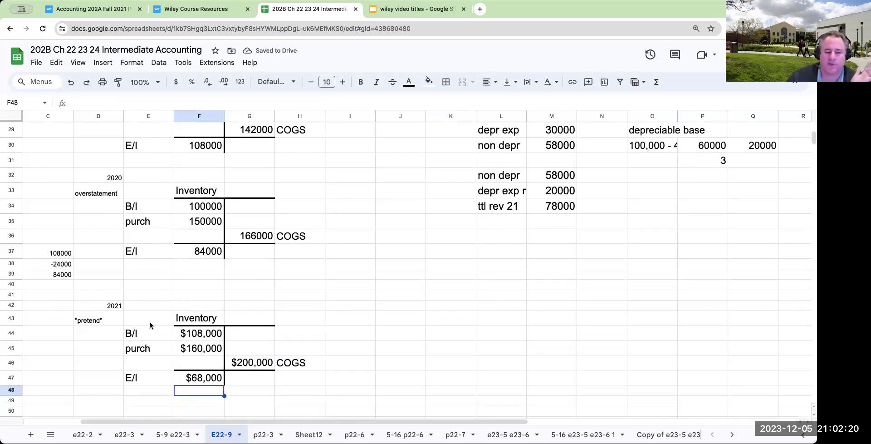
pyautogui.moveTo(61, 292); pyautogui.dragTo(344, 388)
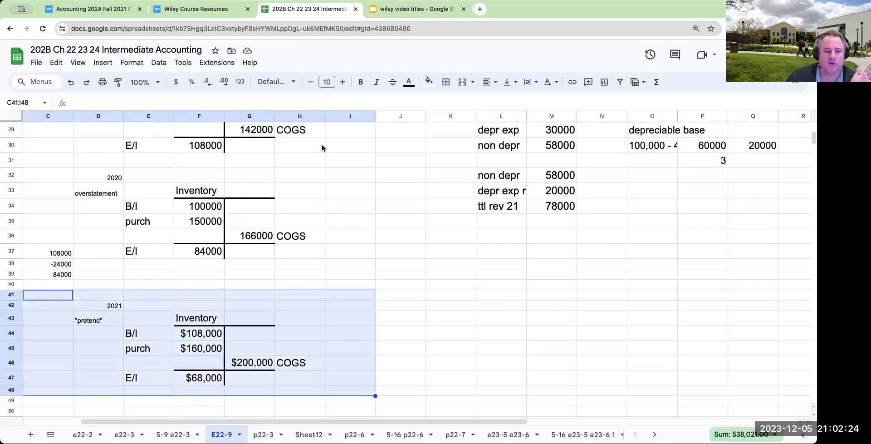
pyautogui.click(444, 82)
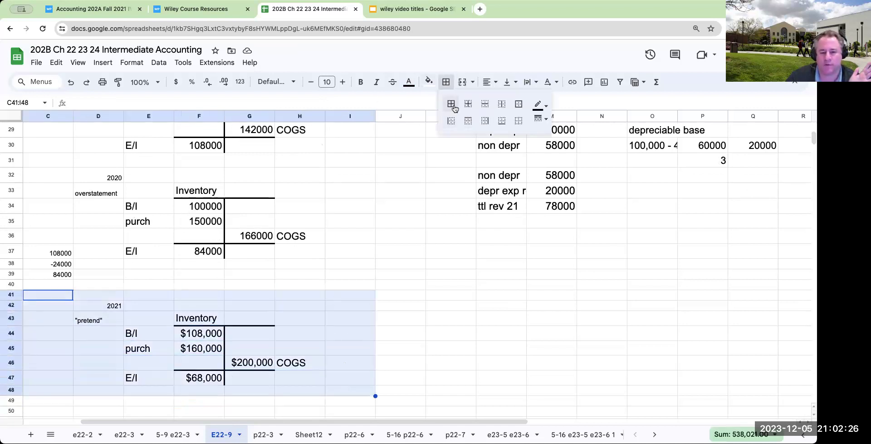
pyautogui.click(519, 105)
pyautogui.click(451, 285)
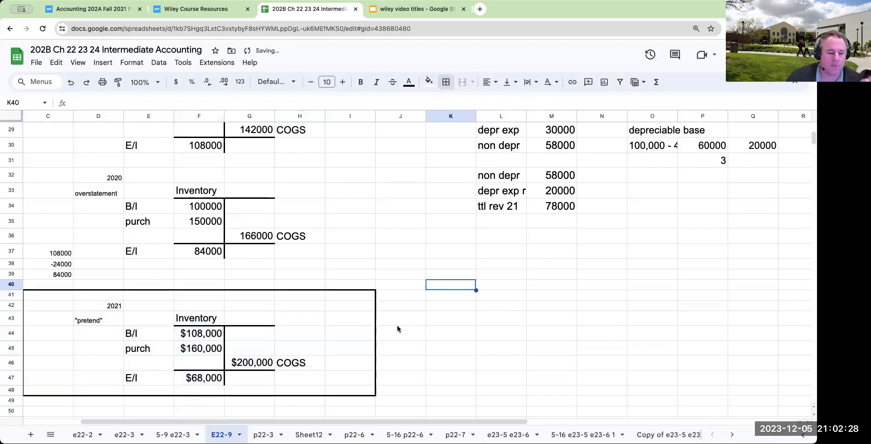
# Put an outer border around the 2020 "pretend" inventory T-account, range C25:I30
pyautogui.scroll(1, 397, 325)
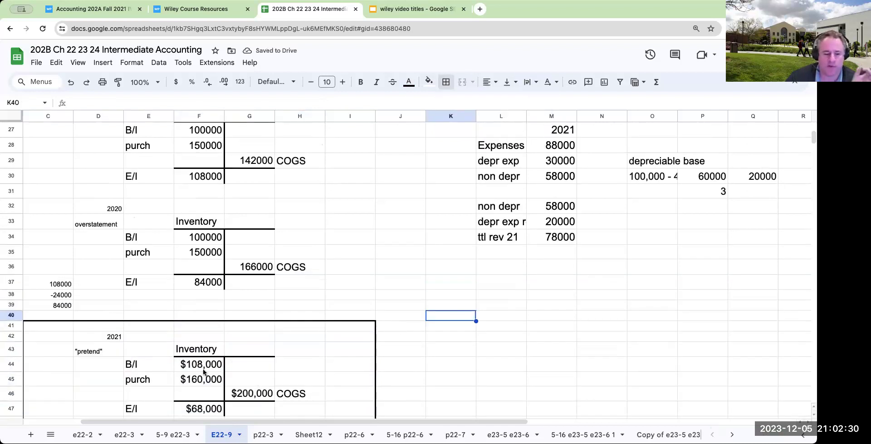
pyautogui.click(215, 179)
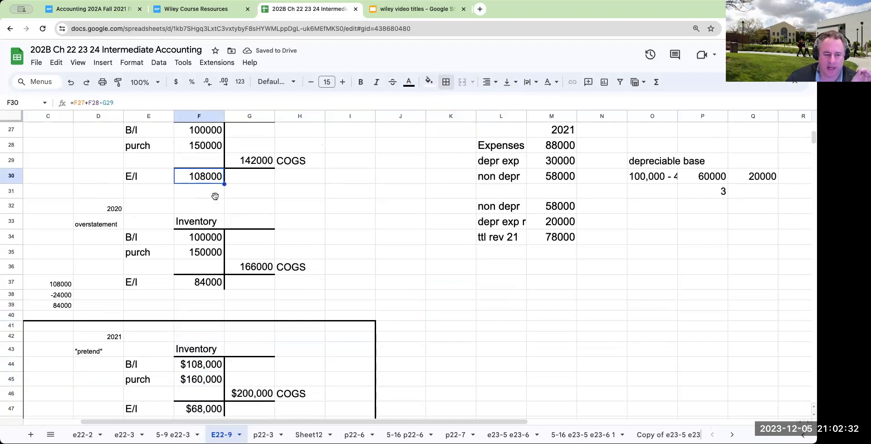
pyautogui.scroll(2, 215, 181)
pyautogui.moveTo(48, 129); pyautogui.dragTo(335, 158)
pyautogui.moveTo(335, 191); pyautogui.dragTo(331, 209)
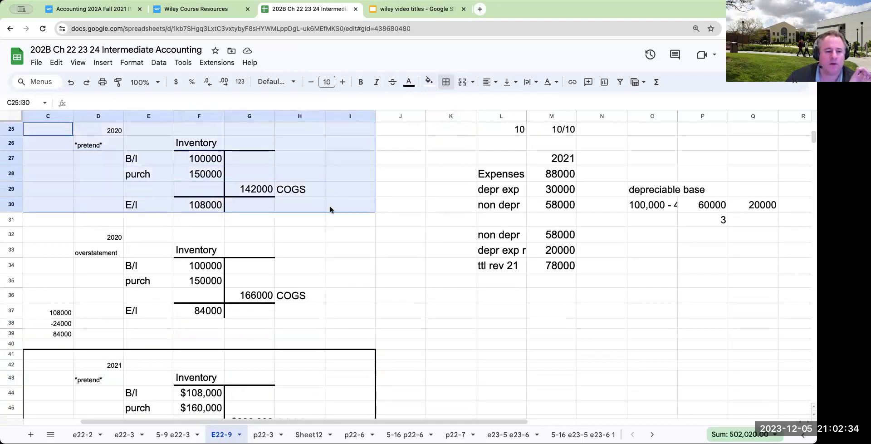
pyautogui.click(447, 82)
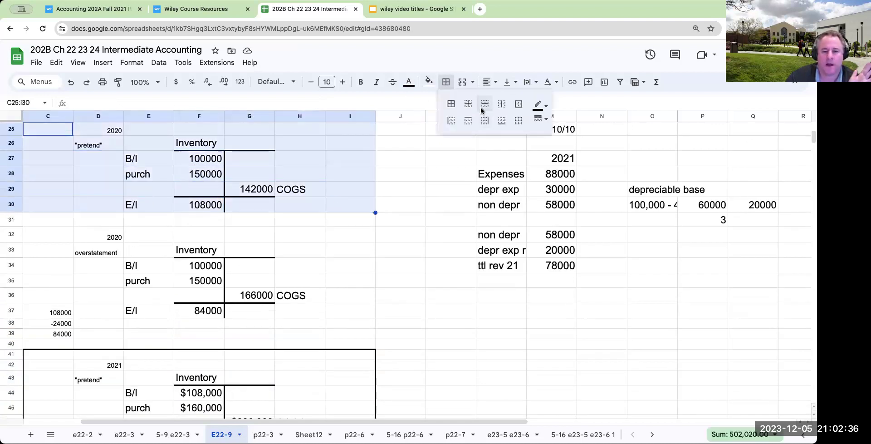
pyautogui.click(521, 106)
pyautogui.click(274, 194)
# Check the "as is" 2020 COGS in O9 against the COGS used in the 2020 "pretend" T-account
pyautogui.scroll(10, 461, 313)
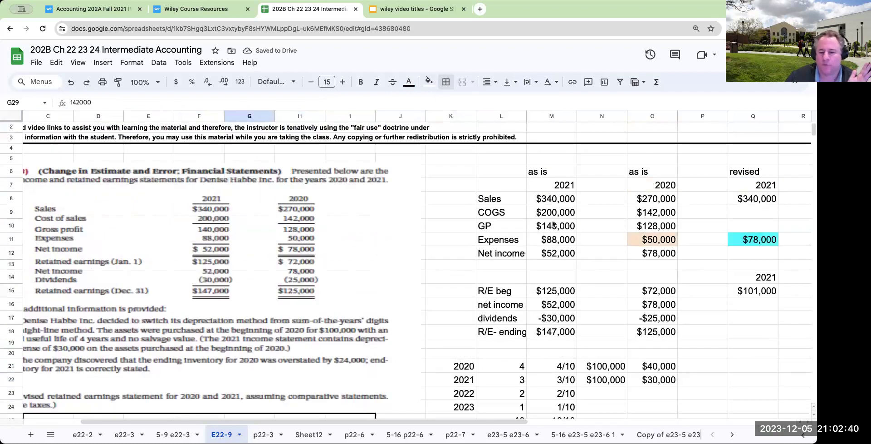
pyautogui.scroll(-2, 635, 199)
pyautogui.click(658, 182)
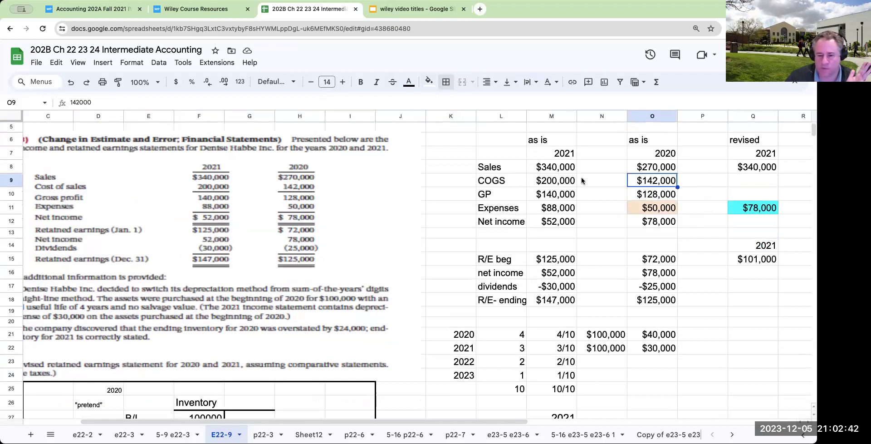
# Label a new T-account area beside the 2021 "pretend" inventory account with 2021 in K42 and "revised" in K43
pyautogui.click(546, 181)
pyautogui.scroll(-3, 405, 265)
pyautogui.scroll(-5, 406, 265)
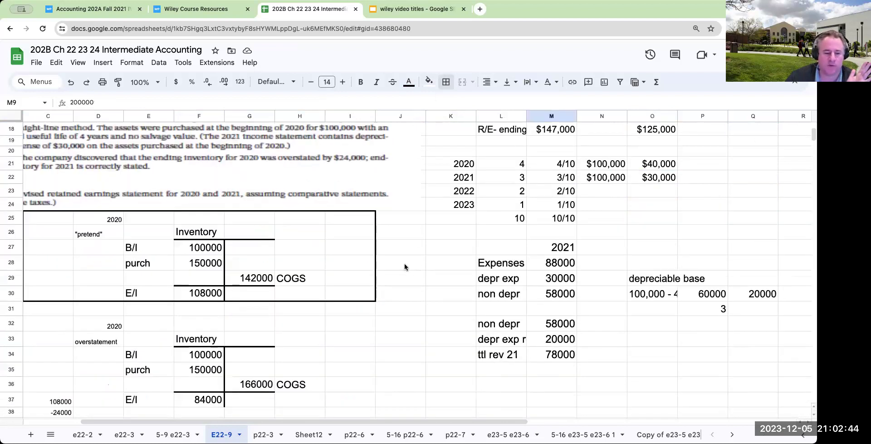
pyautogui.click(250, 346)
pyautogui.scroll(8, 344, 285)
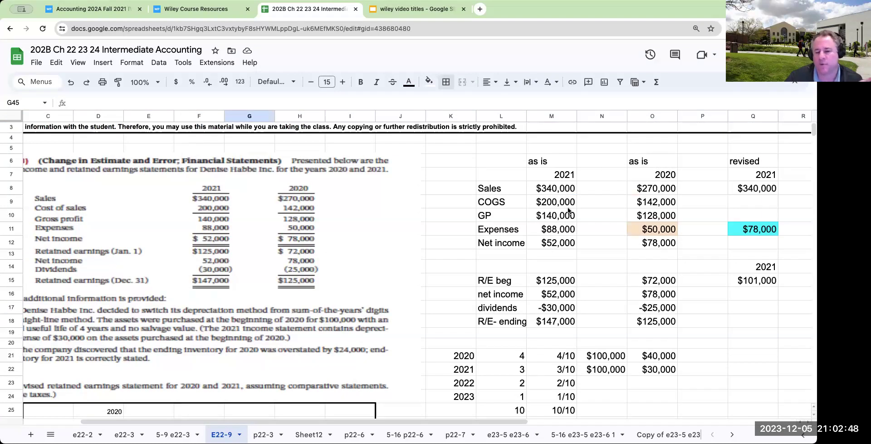
pyautogui.scroll(-8, 385, 248)
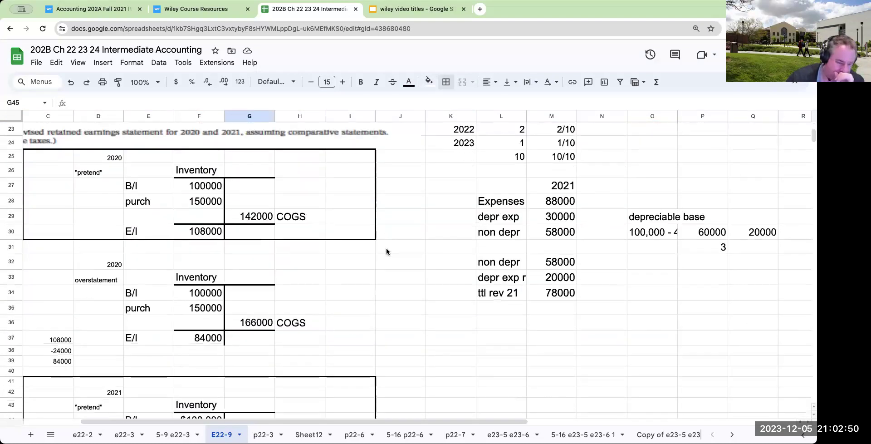
pyautogui.click(418, 289)
pyautogui.click(452, 287)
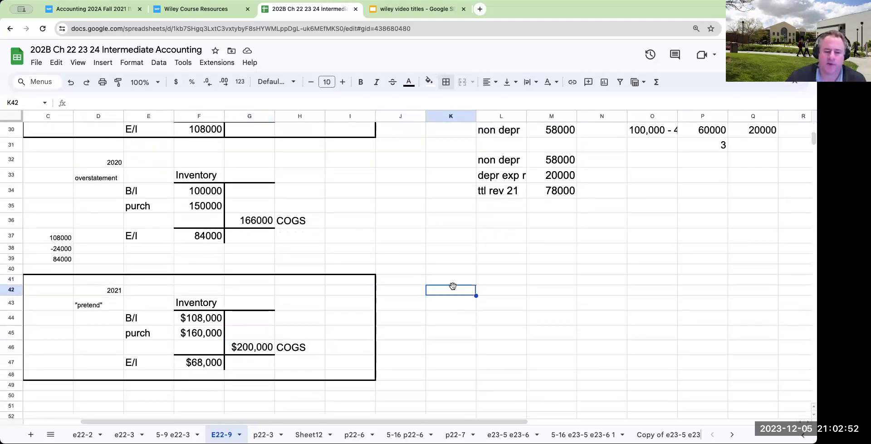
pyautogui.write('202')
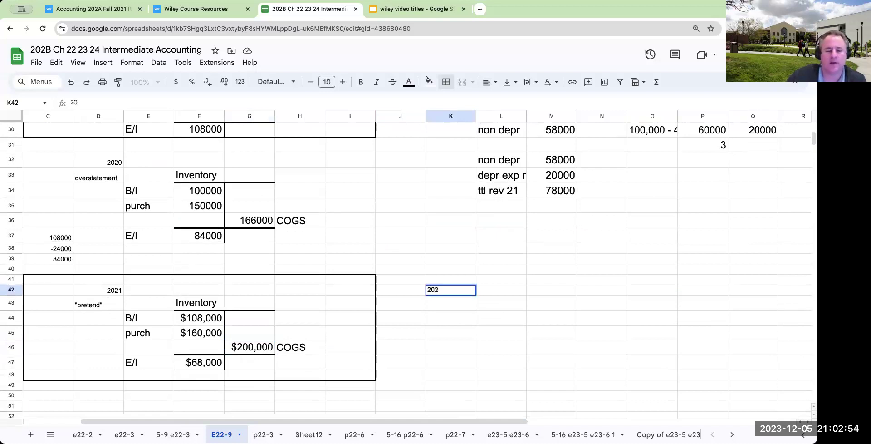
pyautogui.write('1')
pyautogui.press('Return')
pyautogui.write('rev')
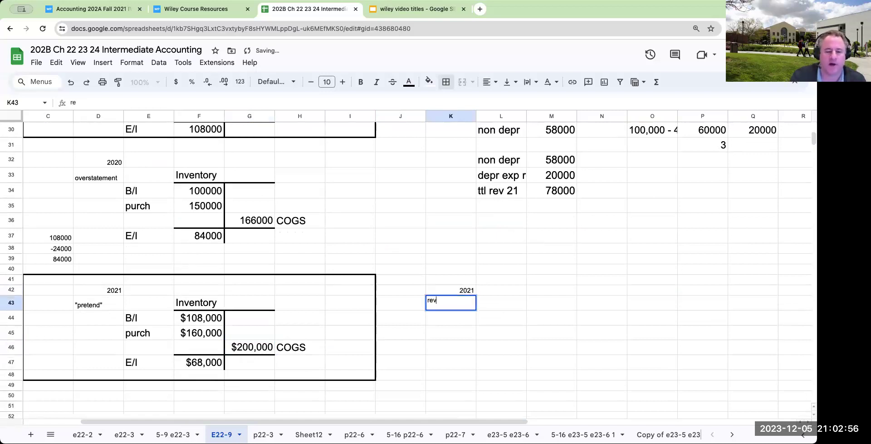
pyautogui.write('ised')
pyautogui.press('Return')
# Copy the 2021 "pretend" inventory T-account in E43:H47 to the area starting at L43
pyautogui.moveTo(138, 306); pyautogui.dragTo(299, 364)
pyautogui.hotkey('ctrl', 'c')
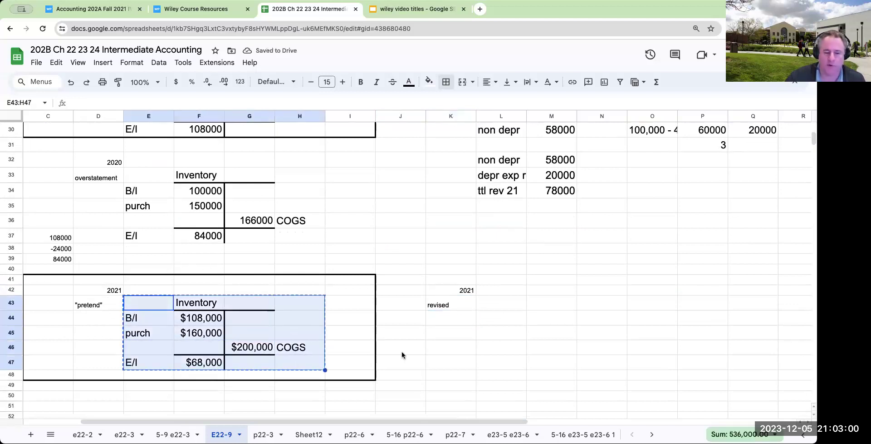
pyautogui.click(516, 307)
pyautogui.hotkey('ctrl', 'v')
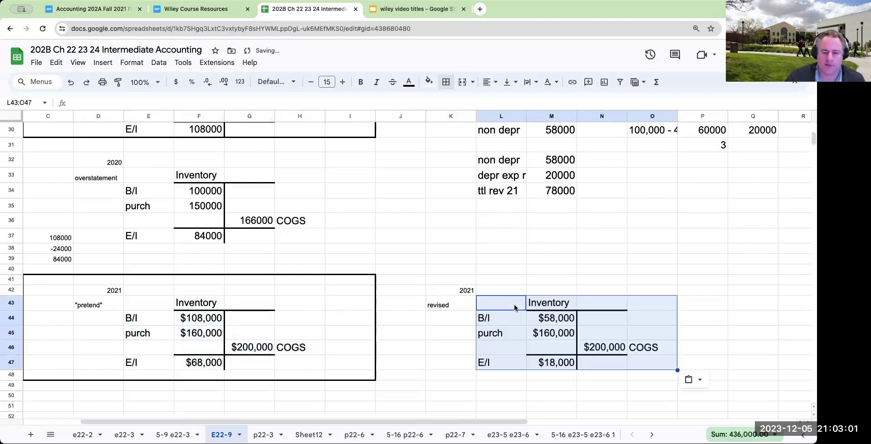
# Clear the beginning inventory in M44 of the revised T-account and set its ending inventory in M47 to 68000
pyautogui.click(565, 318)
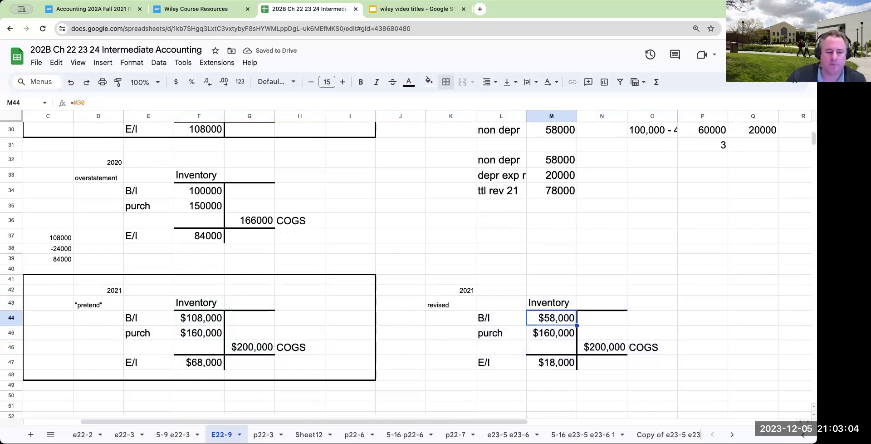
pyautogui.press('Delete')
pyautogui.press('Down')
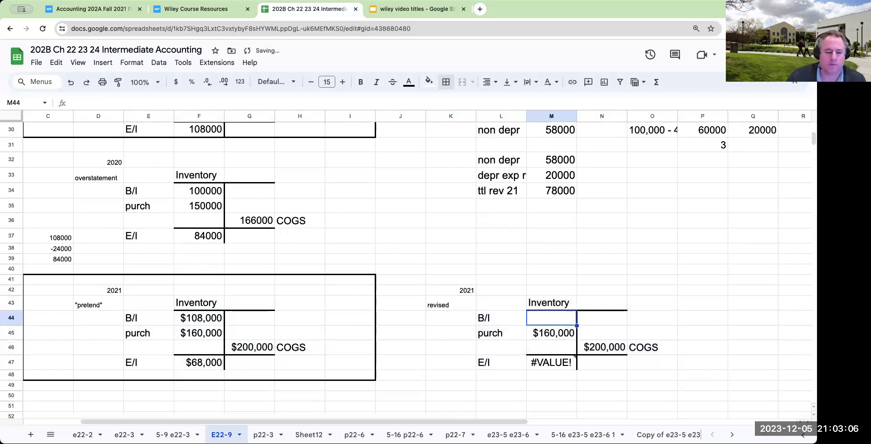
pyautogui.press('Down')
pyautogui.press('Down')
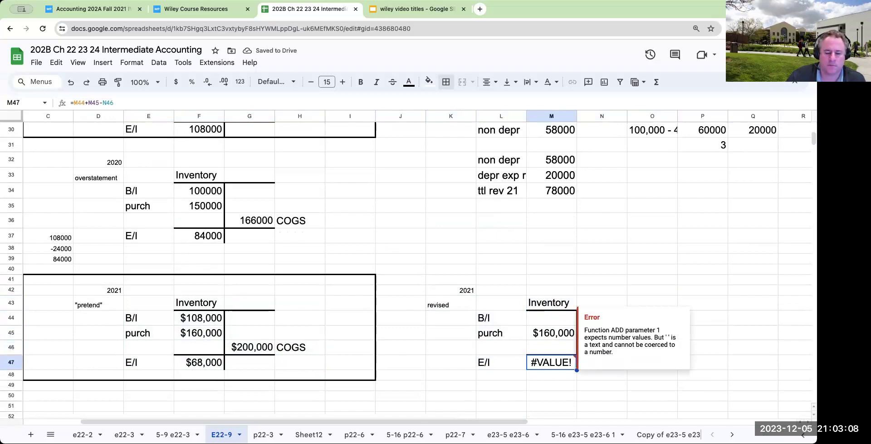
pyautogui.write('68000')
pyautogui.press('Return')
# Link the revised 2021 beginning inventory in M44 to the corrected 2020 ending inventory in F37
pyautogui.press('Up')
pyautogui.press('Up')
pyautogui.press('Up')
pyautogui.press('Up')
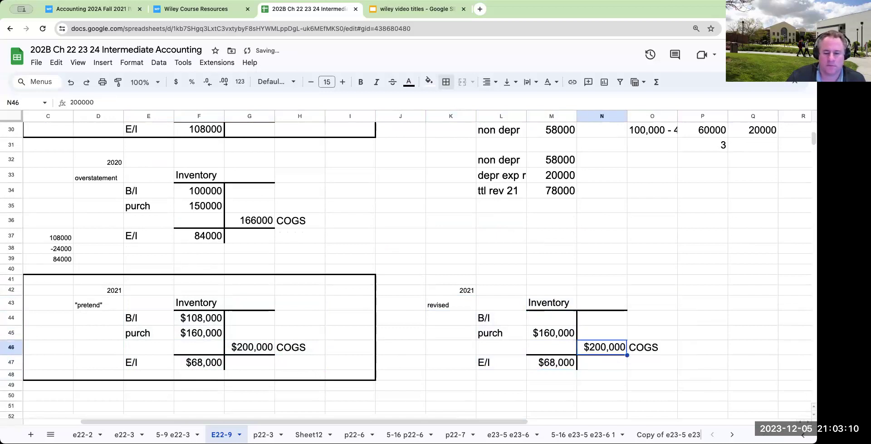
pyautogui.press('Down')
pyautogui.press('Down')
pyautogui.press('Down')
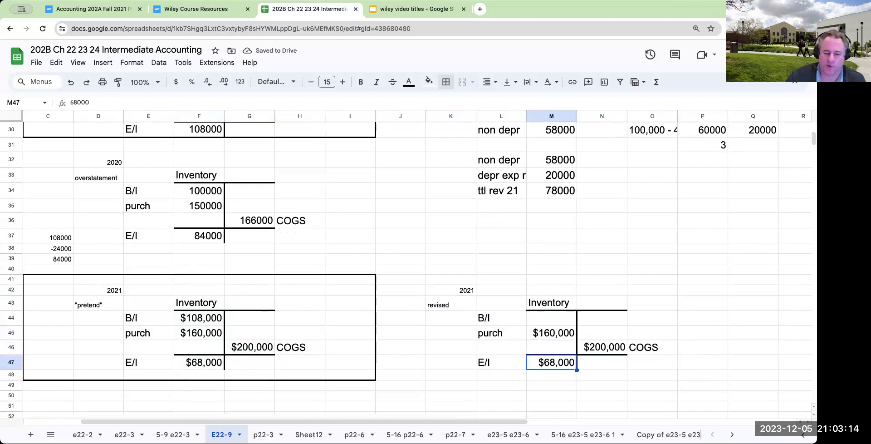
pyautogui.press('Up')
pyautogui.press('Up')
pyautogui.press('Up')
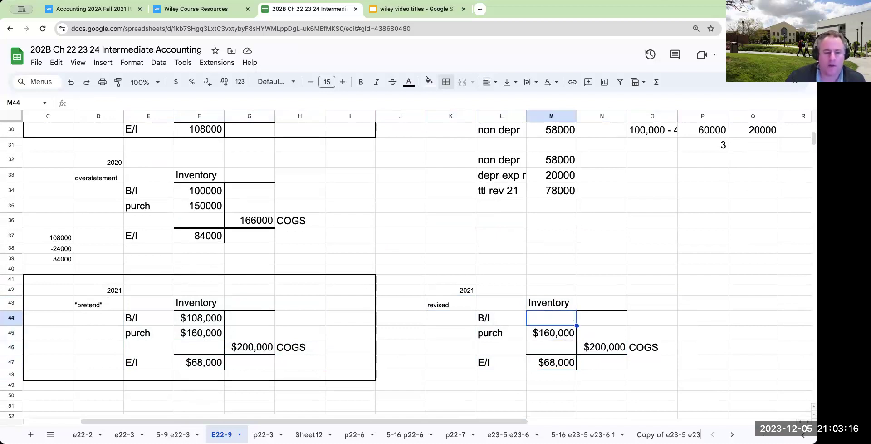
pyautogui.write('+')
pyautogui.press('Left')
pyautogui.press('Left')
pyautogui.press('Left')
pyautogui.press('Left')
pyautogui.press('Left')
pyautogui.press('Left')
pyautogui.press('Left')
pyautogui.press('Up')
pyautogui.press('Up')
pyautogui.press('Up')
pyautogui.press('Up')
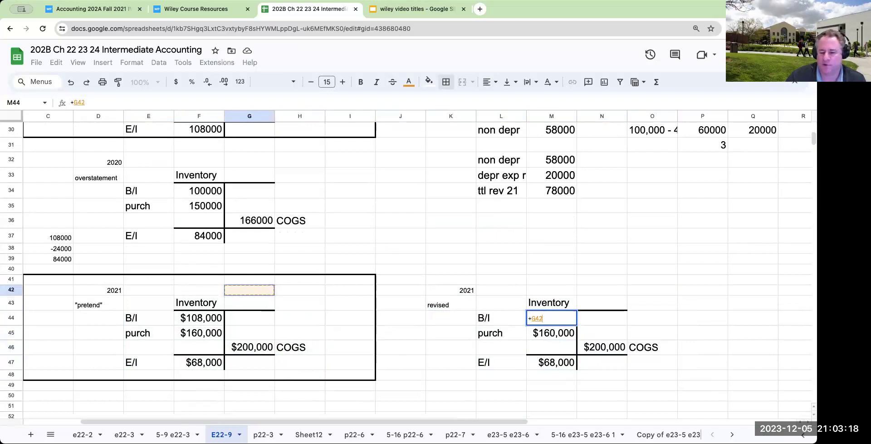
pyautogui.press('Up')
pyautogui.press('Up')
pyautogui.press('Up')
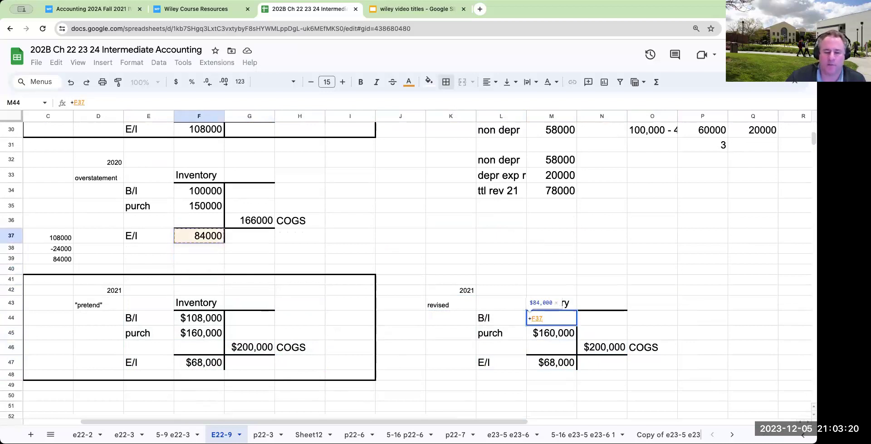
pyautogui.press('Return')
# Add the label "overstatement" in K41, above the revised 2021 T-account
pyautogui.click(451, 279)
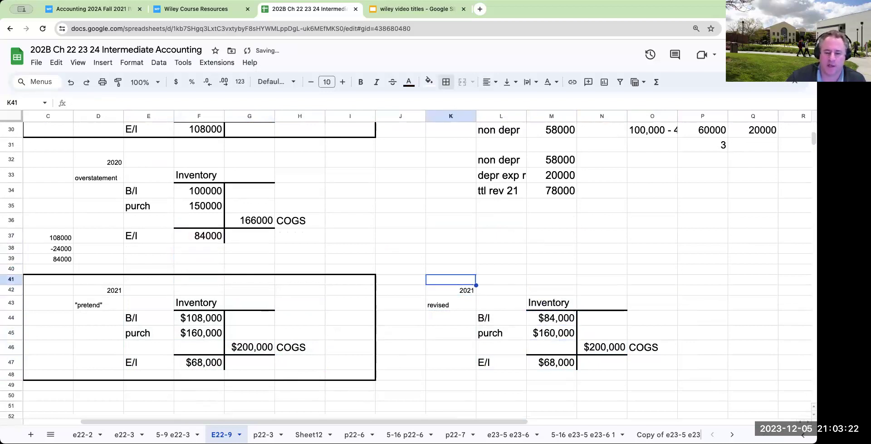
pyautogui.write('overstat')
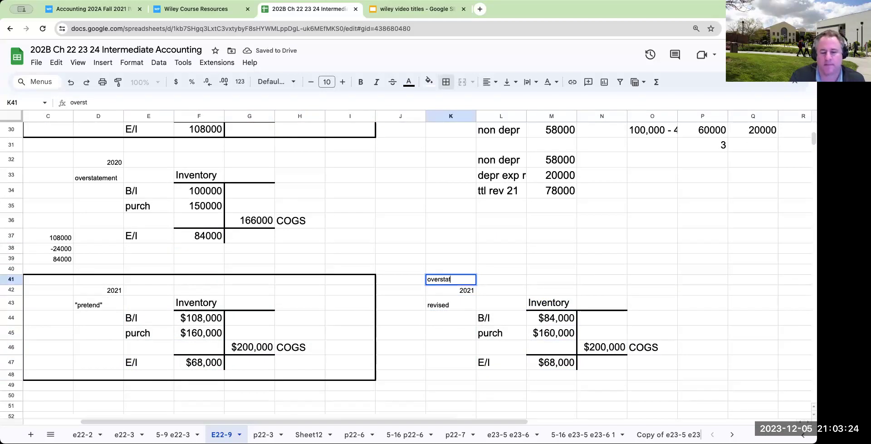
pyautogui.write('ement')
pyautogui.press('Return')
# Check the "pretend" 2021 COGS in scratch cell I45 with the formula +F44+F45-F47, and clear the cell
pyautogui.press('Down')
pyautogui.press('Right')
pyautogui.press('Down')
pyautogui.press('Right')
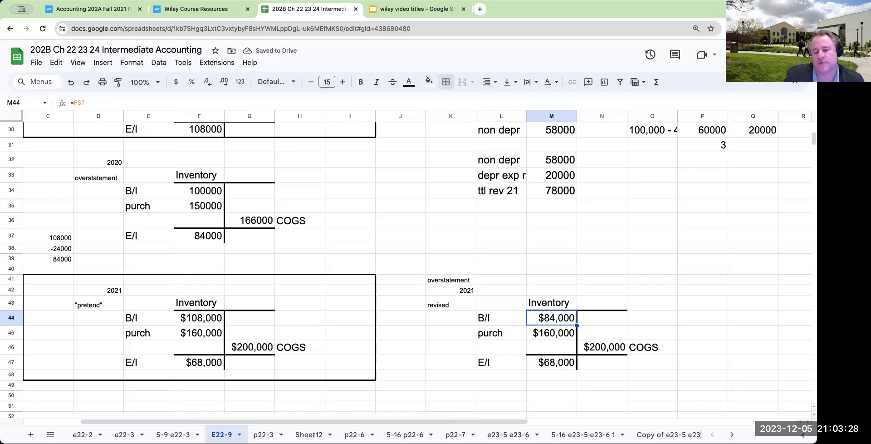
pyautogui.press('Down')
pyautogui.press('Right')
pyautogui.press('Down')
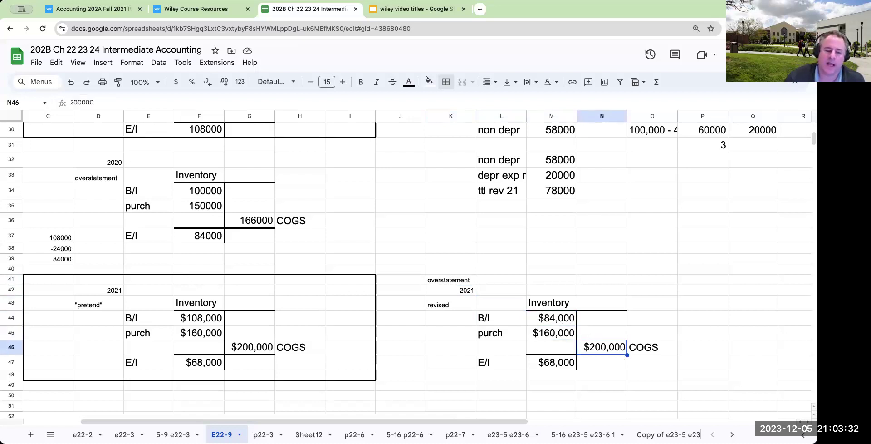
pyautogui.press('Left')
pyautogui.press('Left')
pyautogui.press('Left')
pyautogui.press('Left')
pyautogui.press('Left')
pyautogui.press('Up')
pyautogui.write('+')
pyautogui.press('Left')
pyautogui.press('Left')
pyautogui.press('Left')
pyautogui.press('Up')
pyautogui.write('+')
pyautogui.press('Left')
pyautogui.press('Left')
pyautogui.press('Left')
pyautogui.write('-')
pyautogui.press('Down')
pyautogui.press('Down')
pyautogui.press('Left')
pyautogui.press('Left')
pyautogui.press('Left')
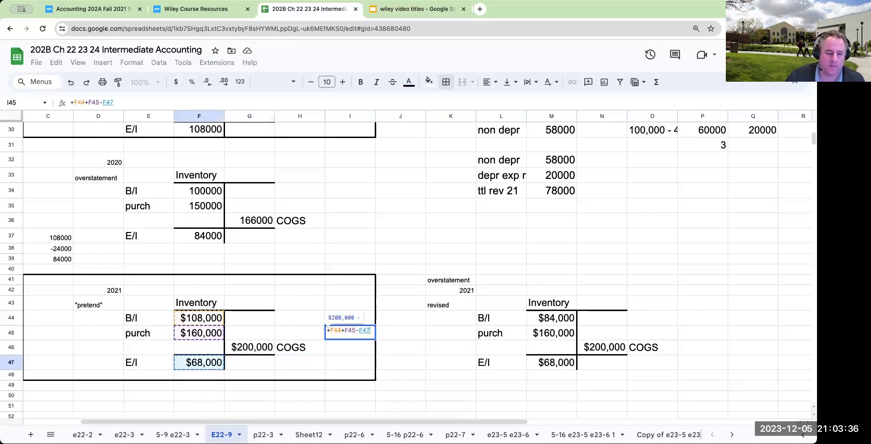
pyautogui.press('Return')
pyautogui.press('Up')
pyautogui.press('Delete')
# Calculate the revised 2021 COGS in P44 as beginning inventory plus purchases minus ending inventory, using +M44+M45-M47
pyautogui.press('Right')
pyautogui.press('Right')
pyautogui.press('Right')
pyautogui.press('Right')
pyautogui.press('Right')
pyautogui.press('Right')
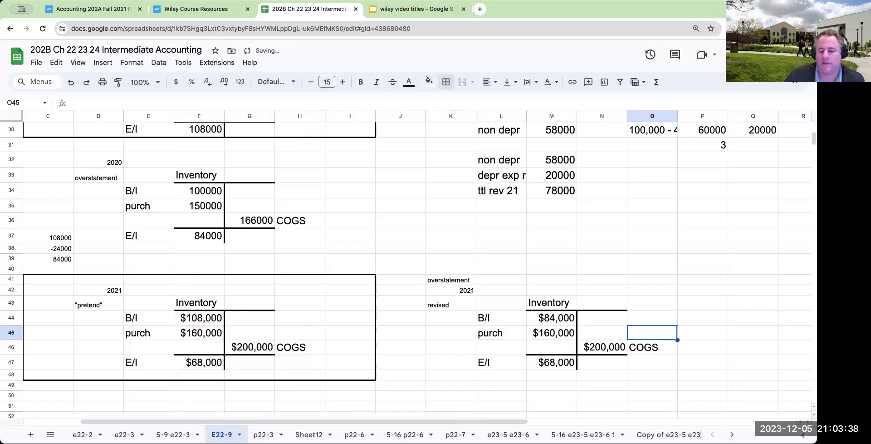
pyautogui.press('Left')
pyautogui.press('Up')
pyautogui.press('Left')
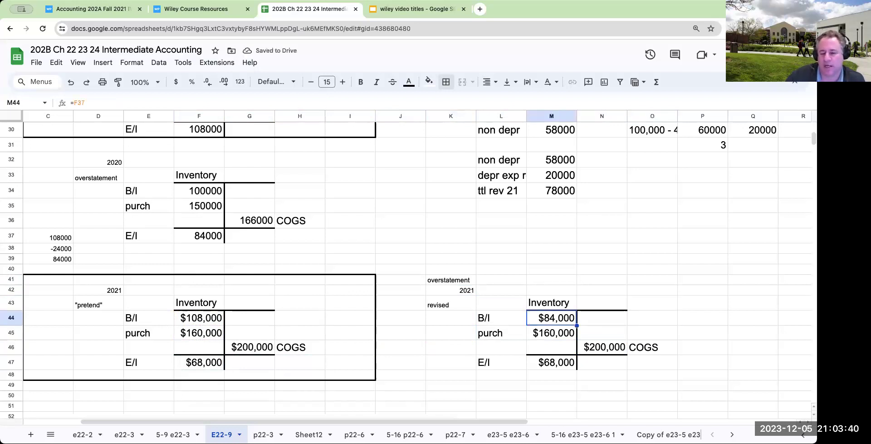
pyautogui.press('Right')
pyautogui.press('Right')
pyautogui.press('Right')
pyautogui.write('+')
pyautogui.press('Left')
pyautogui.press('Left')
pyautogui.press('Left')
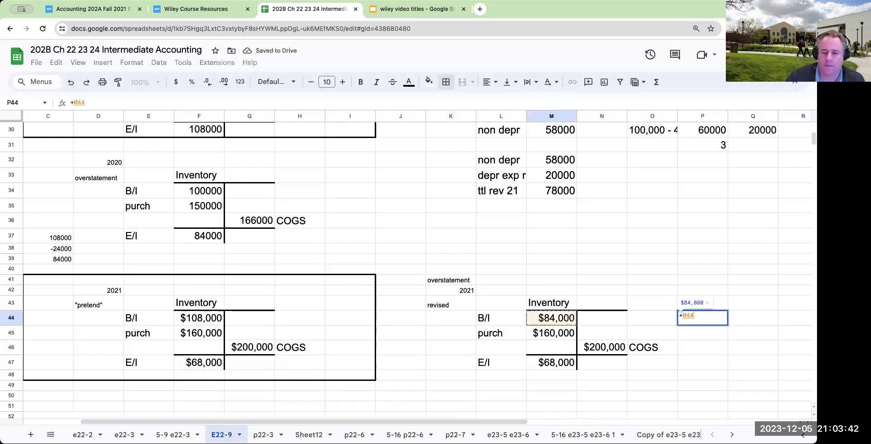
pyautogui.write('+')
pyautogui.press('Down')
pyautogui.press('Left')
pyautogui.press('Left')
pyautogui.press('Left')
pyautogui.write('-')
pyautogui.press('Down')
pyautogui.press('Down')
pyautogui.press('Left')
pyautogui.press('Left')
pyautogui.press('Left')
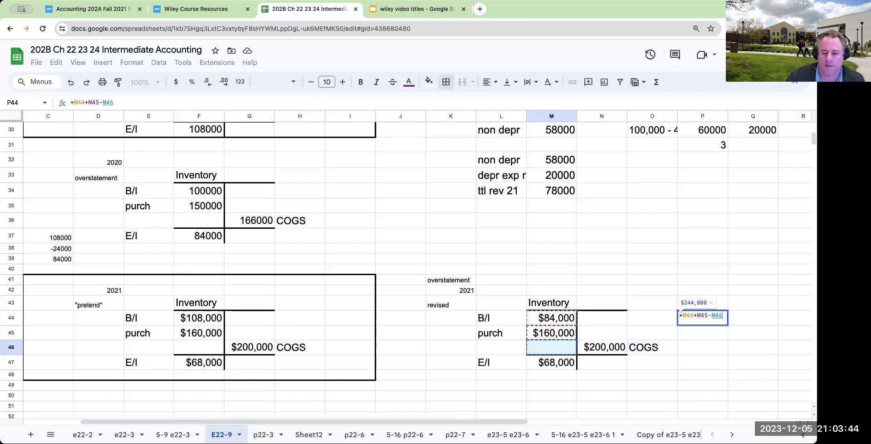
pyautogui.press('Down')
pyautogui.press('Return')
# Set the COGS in N46 of the revised T-account to 176000
pyautogui.press('Up')
pyautogui.press('Left')
pyautogui.press('Down')
pyautogui.press('Left')
pyautogui.press('Down')
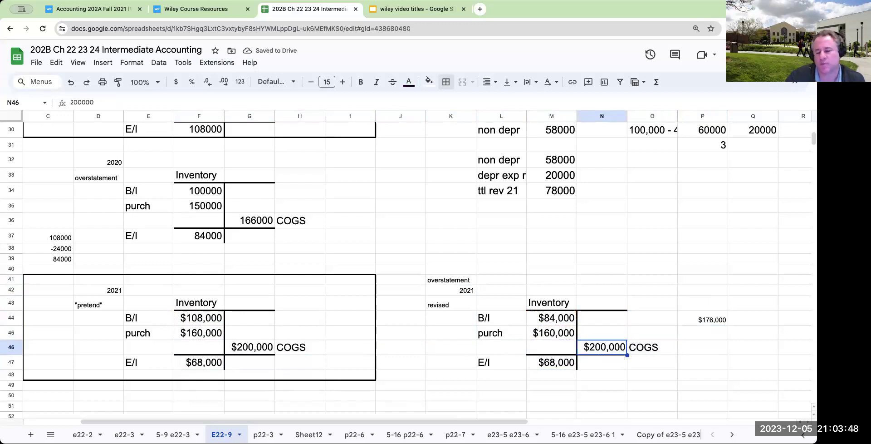
pyautogui.write('176000')
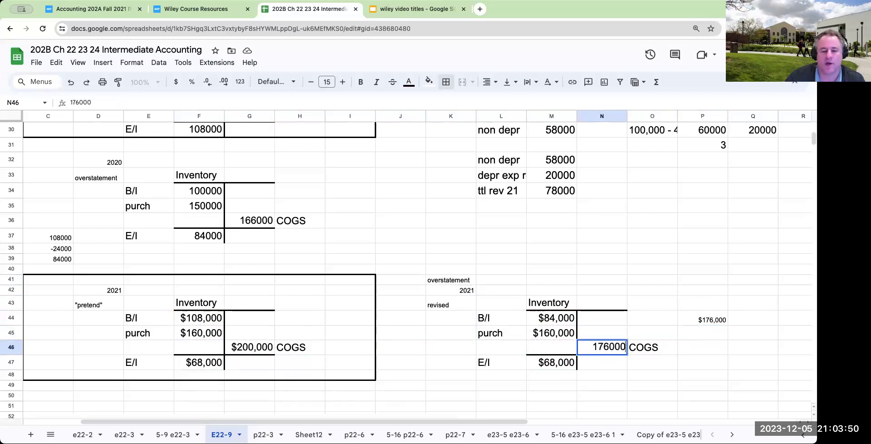
pyautogui.press('Return')
pyautogui.press('Up')
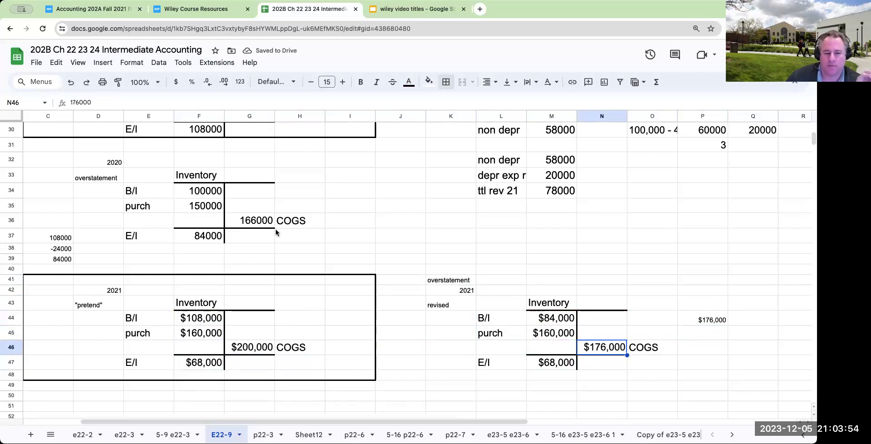
# Highlight the revised 2021 COGS in N46 with a light pink fill
pyautogui.click(232, 350)
pyautogui.click(613, 351)
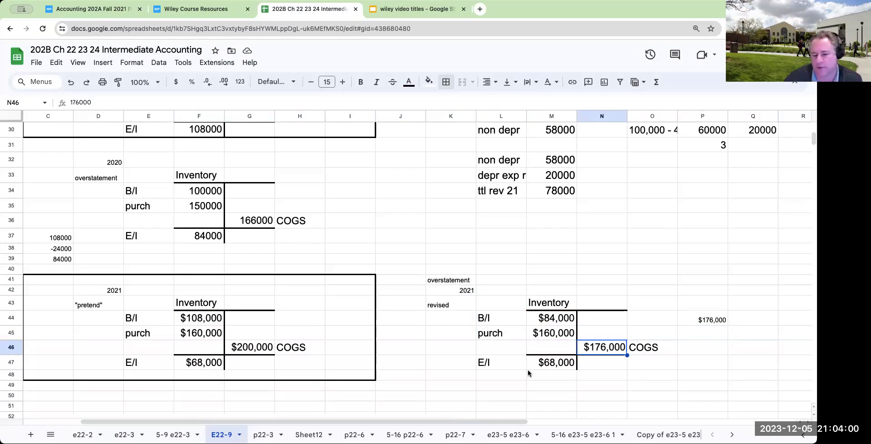
pyautogui.click(540, 363)
pyautogui.click(612, 349)
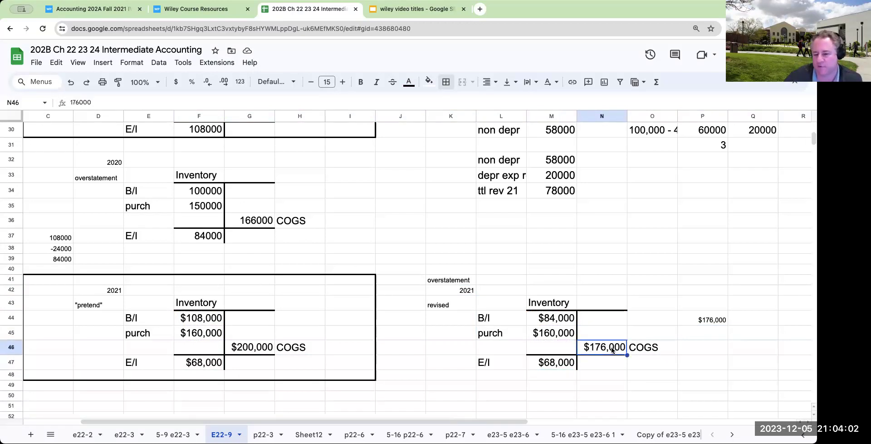
pyautogui.click(430, 82)
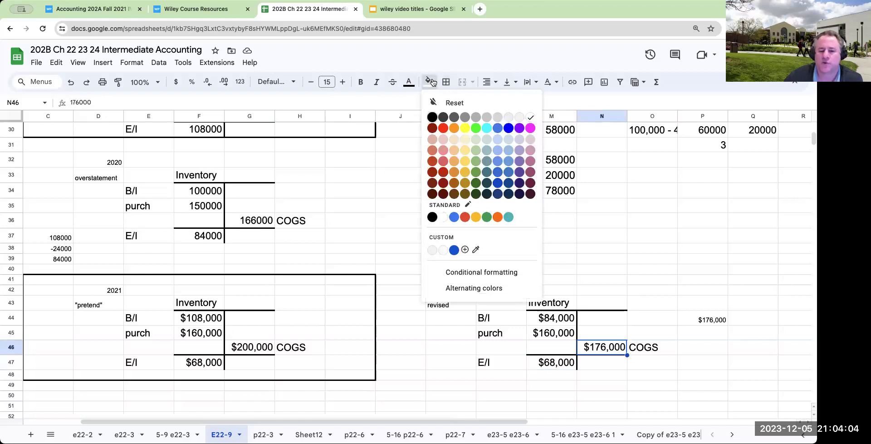
pyautogui.click(529, 141)
pyautogui.click(630, 254)
# Link the revised 2021 COGS in Q9 to the revised T-account's COGS in N46
pyautogui.scroll(5, 638, 286)
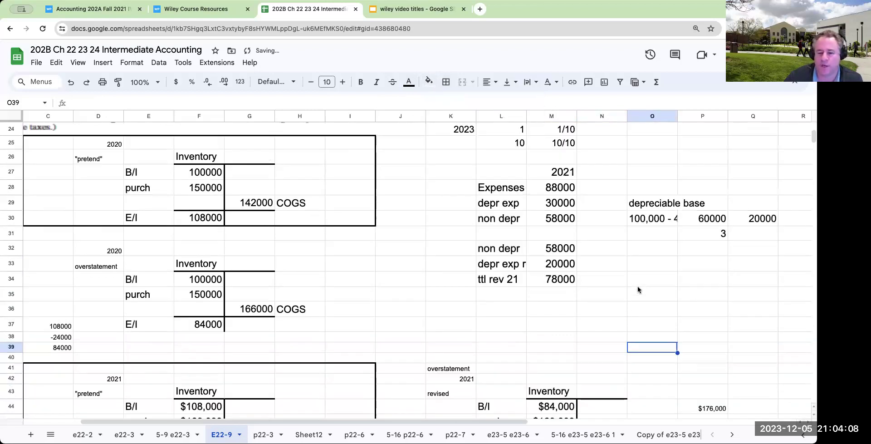
pyautogui.scroll(5, 638, 287)
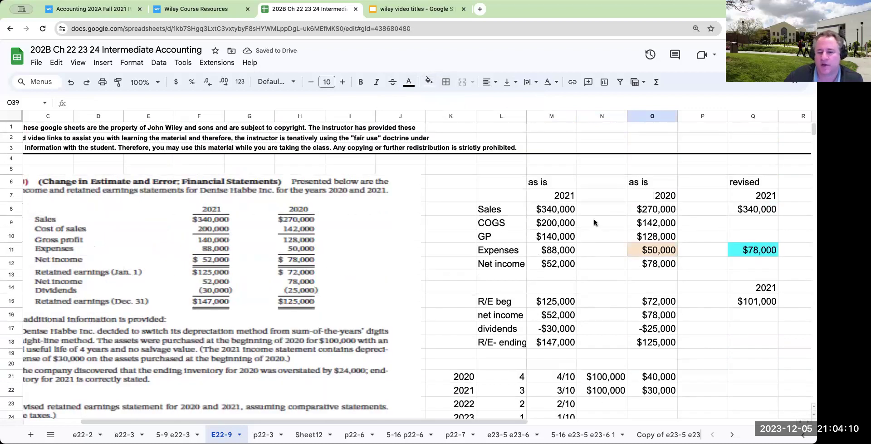
pyautogui.click(594, 224)
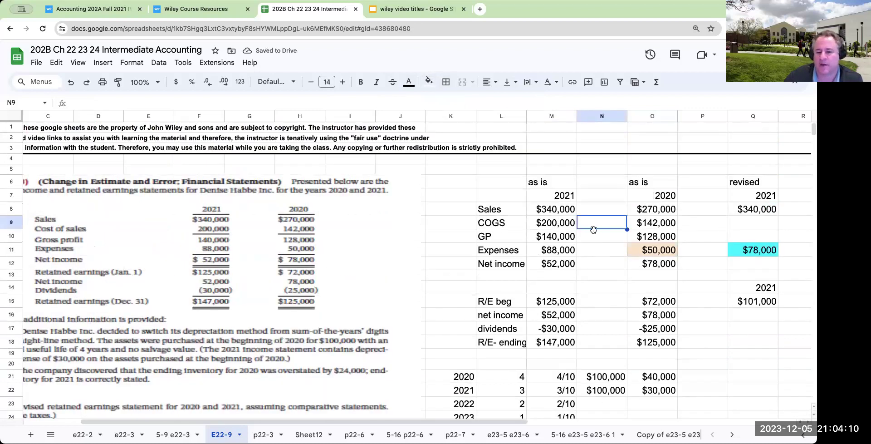
pyautogui.click(748, 222)
pyautogui.write('+')
pyautogui.scroll(-1, 638, 306)
pyautogui.scroll(-10, 638, 306)
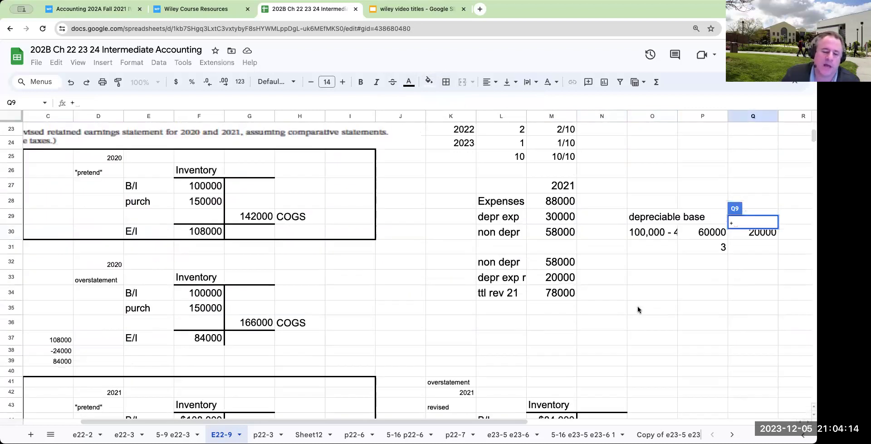
pyautogui.press('Return')
# Highlight the revised 2021 COGS in Q9 with the same light pink fill as N46
pyautogui.scroll(3, 656, 306)
pyautogui.click(757, 223)
pyautogui.click(427, 83)
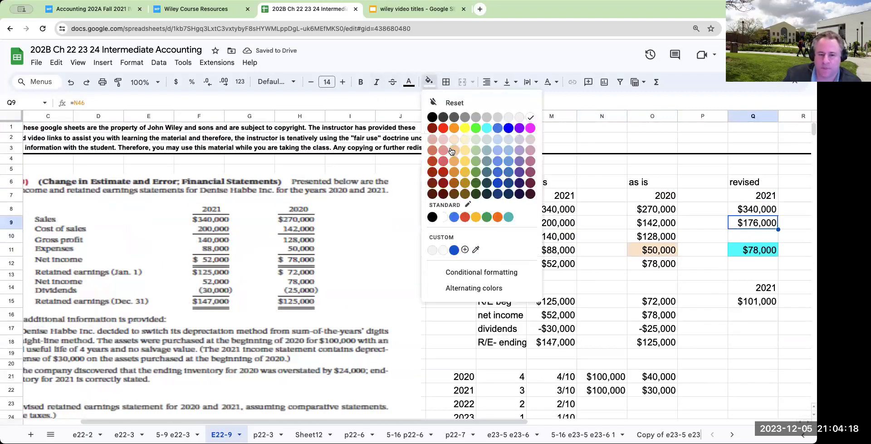
pyautogui.click(531, 140)
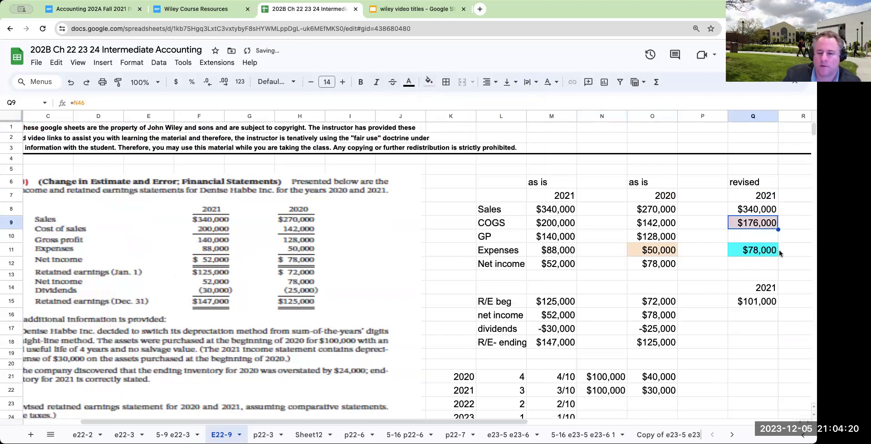
# Calculate the revised 2021 gross profit in Q10 as sales in Q8 minus COGS in Q9
pyautogui.click(775, 247)
pyautogui.write('1')
pyautogui.write('8000')
pyautogui.press('Tab')
pyautogui.press('Up')
pyautogui.press('Left')
pyautogui.write('=q8-q9')
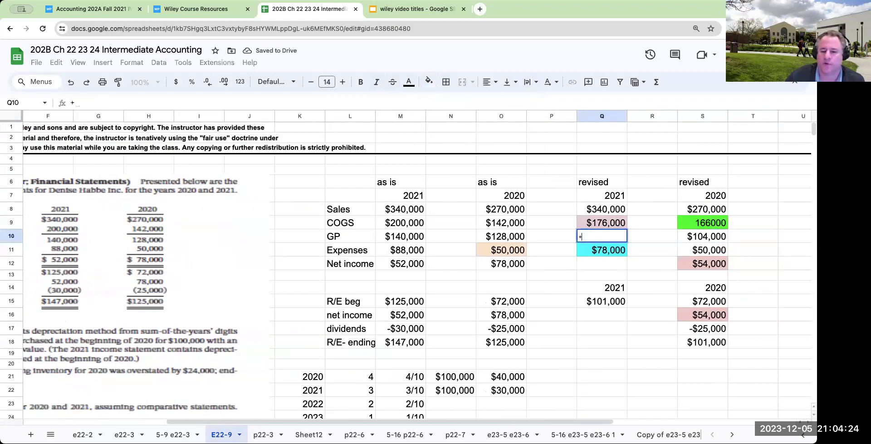
pyautogui.press('Return')
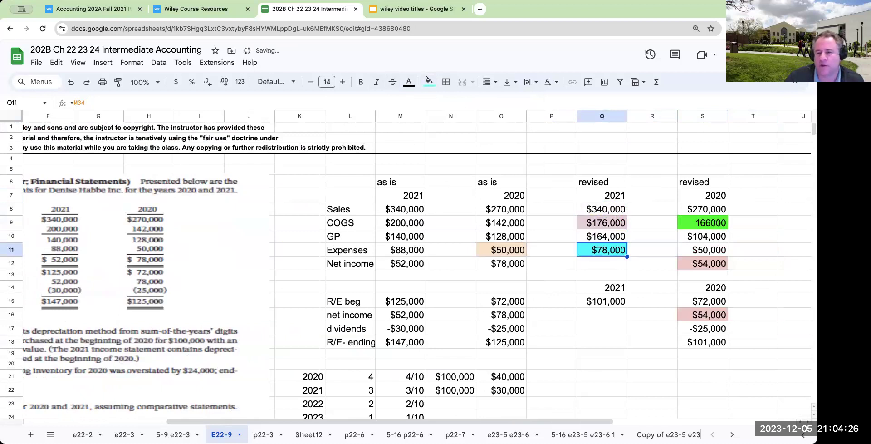
# Calculate the revised 2021 net income in Q12 as gross profit in Q10 minus expenses in Q11
pyautogui.click(602, 263)
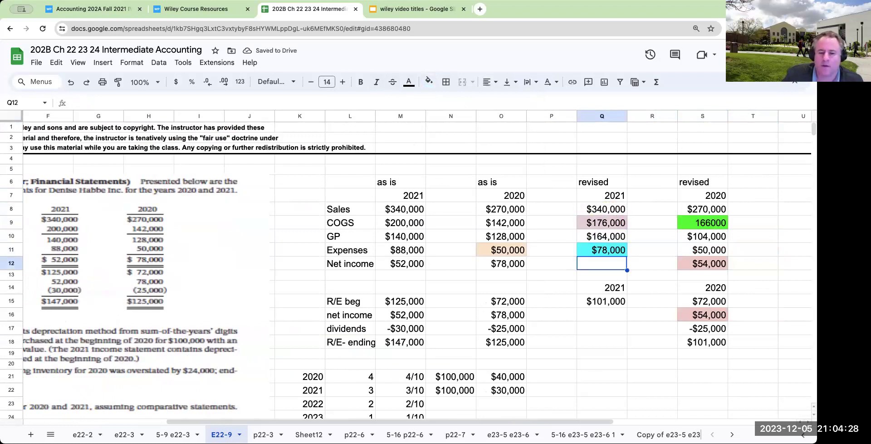
pyautogui.write('+')
pyautogui.press('Up')
pyautogui.press('Up')
pyautogui.write('-')
pyautogui.press('Up')
pyautogui.press('Return')
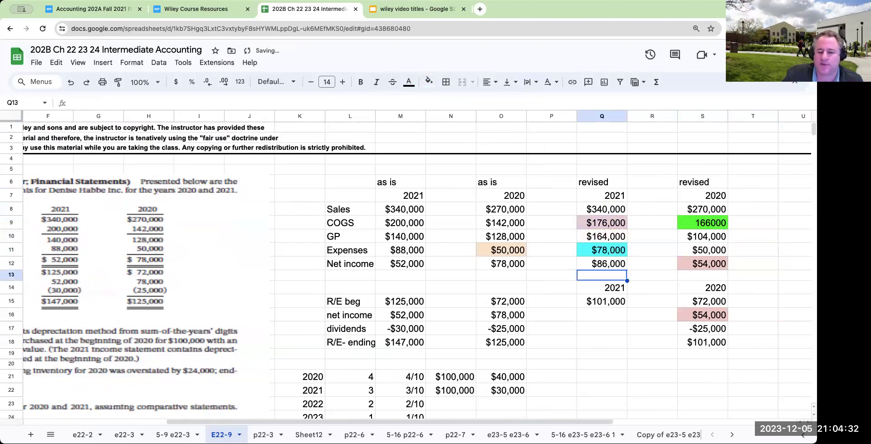
# Check the revised 2021 expenses in Q11 against their source total in M34
pyautogui.click(603, 251)
pyautogui.scroll(-5, 467, 263)
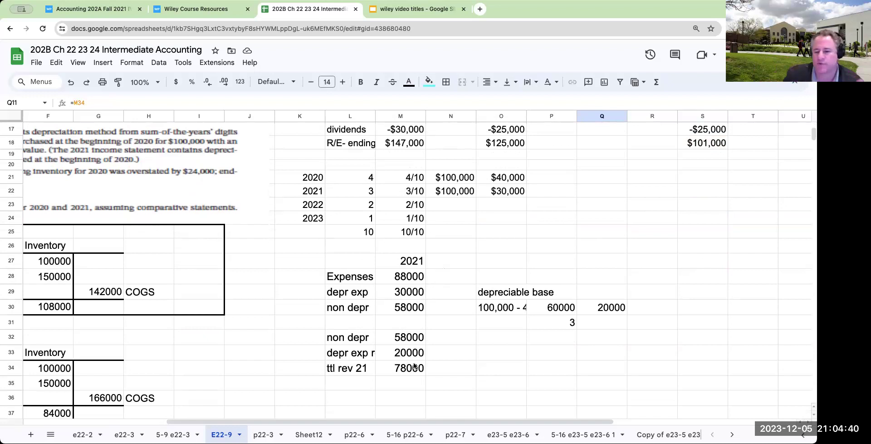
pyautogui.scroll(5, 530, 306)
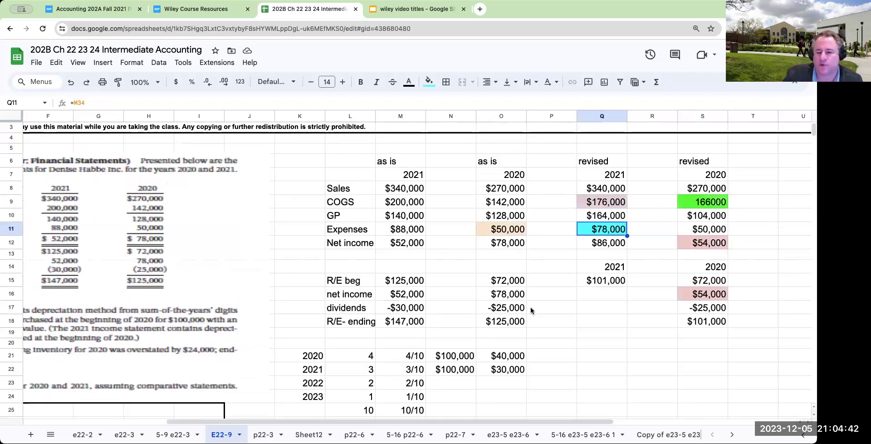
pyautogui.scroll(-4, 530, 307)
pyautogui.scroll(4, 530, 307)
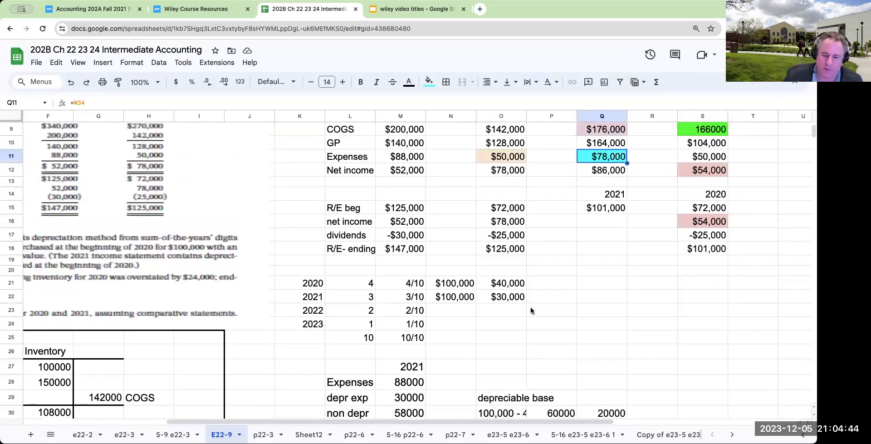
# Carry the revised 2021 net income from Q12 into the retained earnings statement in Q16
pyautogui.scroll(-1, 530, 306)
pyautogui.click(597, 260)
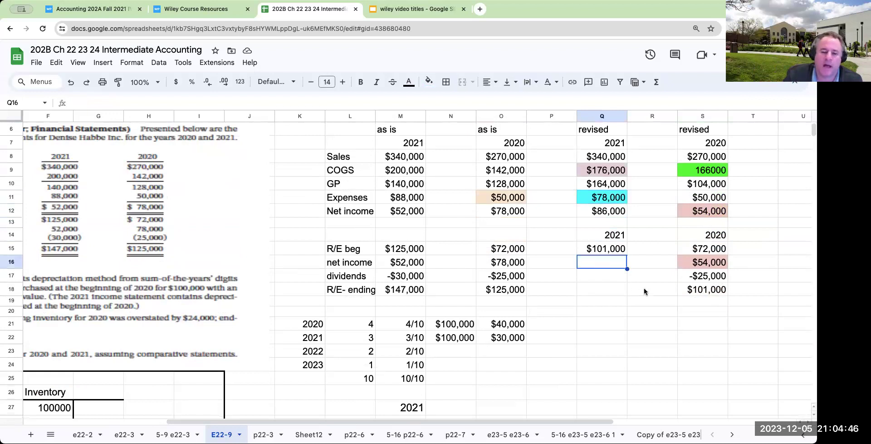
pyautogui.write('+')
pyautogui.press('Up')
pyautogui.press('Up')
pyautogui.press('Up')
pyautogui.press('Up')
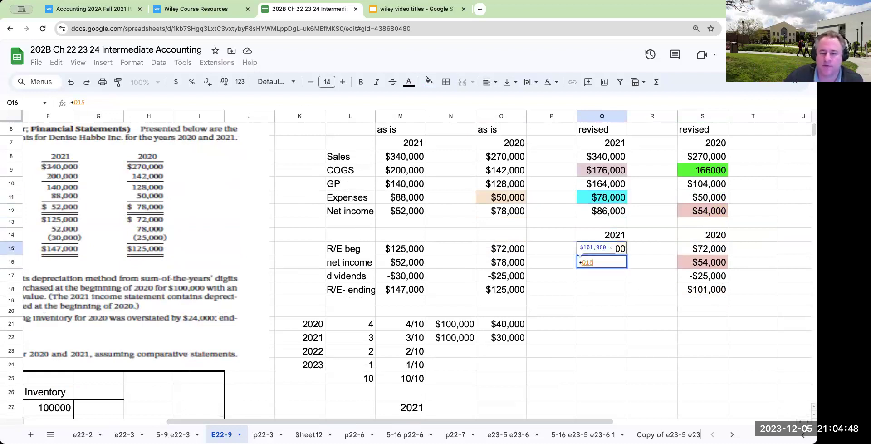
pyautogui.press('Return')
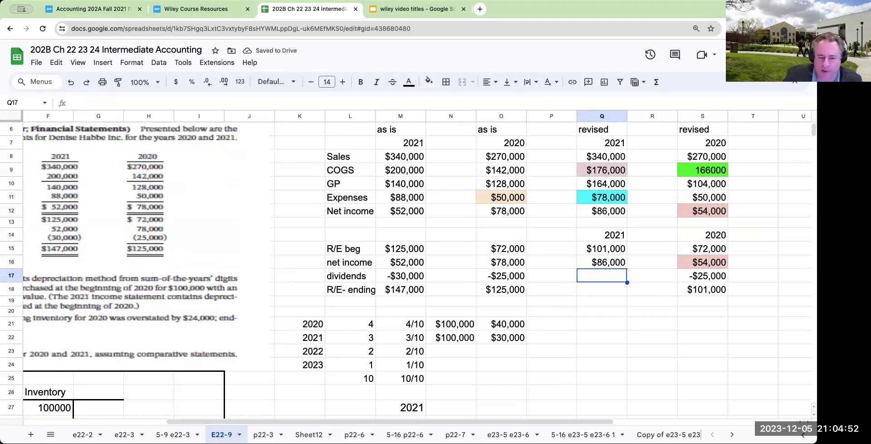
# Link the revised 2021 dividends in Q17 to the as-is 2021 dividends in M17
pyautogui.write('=')
pyautogui.press('Left')
pyautogui.press('Left')
pyautogui.press('Left')
pyautogui.press('Left')
pyautogui.press('Return')
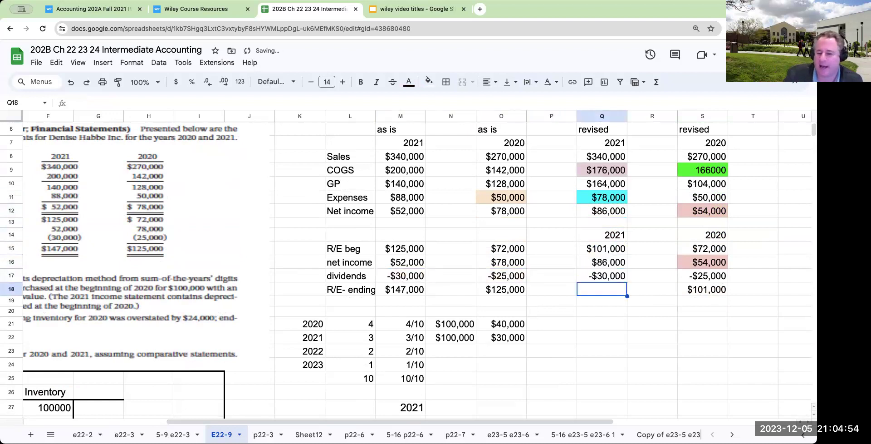
# Calculate the revised 2021 ending retained earnings in Q18 as Q15+Q16+Q17
pyautogui.write('=sum(')
pyautogui.press('Up')
pyautogui.press('Up')
pyautogui.press('Up')
pyautogui.hotkey('shift', 'Down')
pyautogui.hotkey('shift', 'Down')
pyautogui.press('Return')
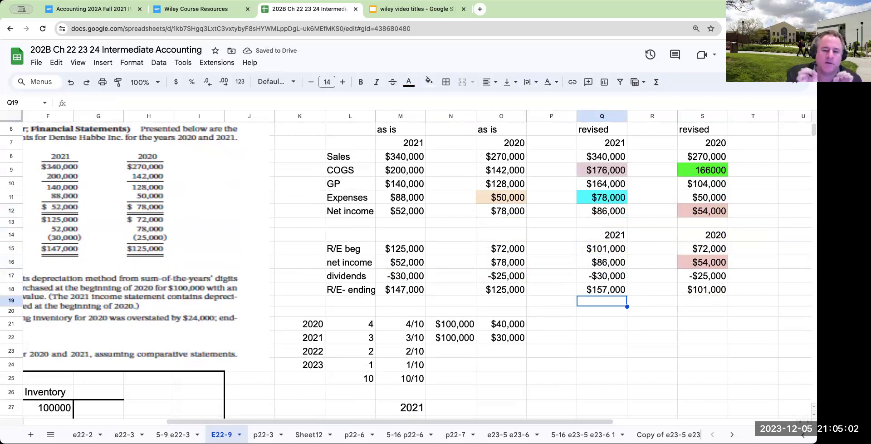
# Format the revised 2020 COGS in S9 as currency without decimals
pyautogui.click(705, 170)
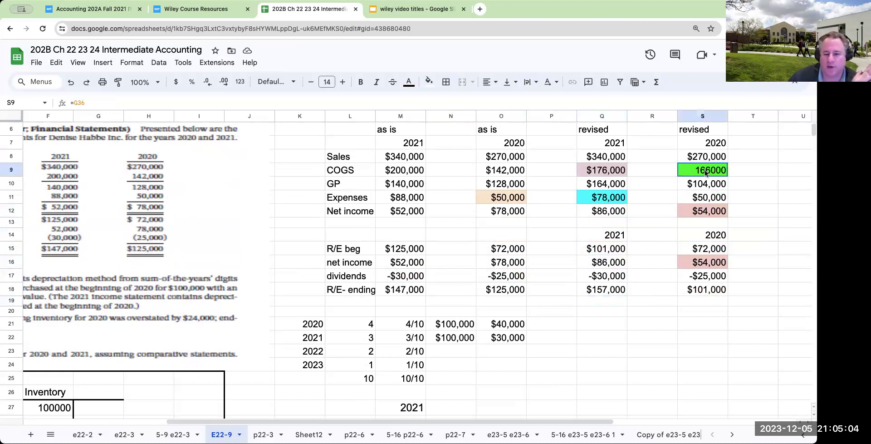
pyautogui.click(176, 82)
pyautogui.click(208, 83)
pyautogui.click(208, 82)
# Review the as-is 2020 and 2021 COGS, the 2021 depreciation workings, and the as-is and revised 2021 ending retained earnings
pyautogui.click(516, 171)
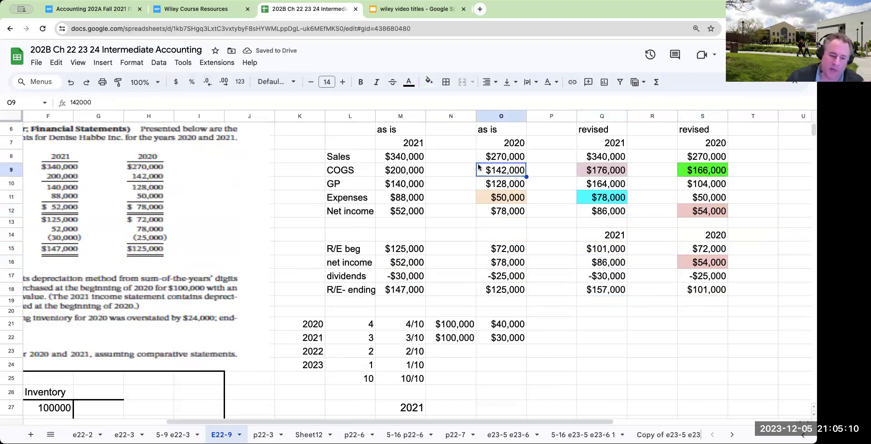
pyautogui.click(404, 172)
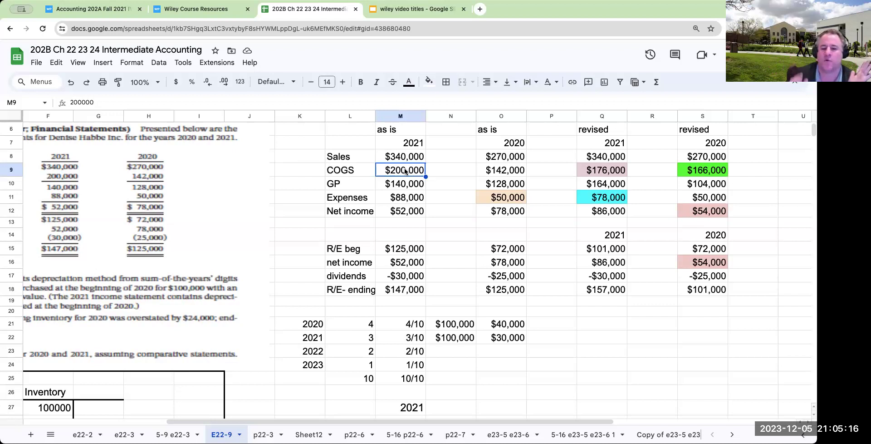
pyautogui.scroll(-3, 411, 264)
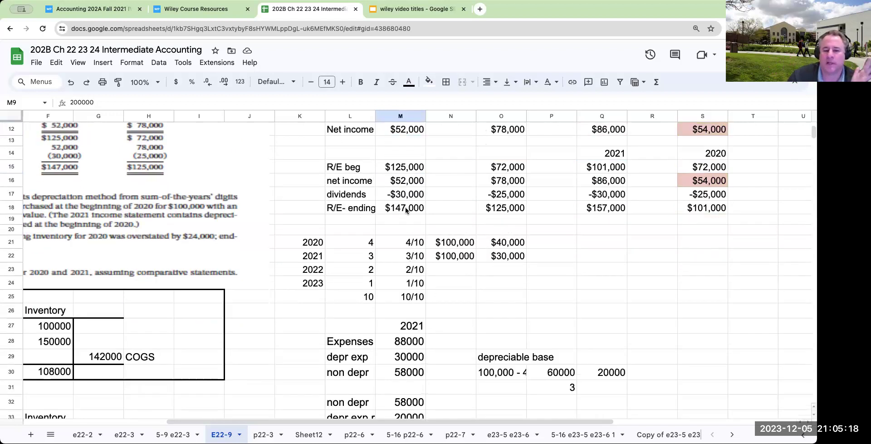
pyautogui.click(406, 209)
pyautogui.scroll(-3, 451, 265)
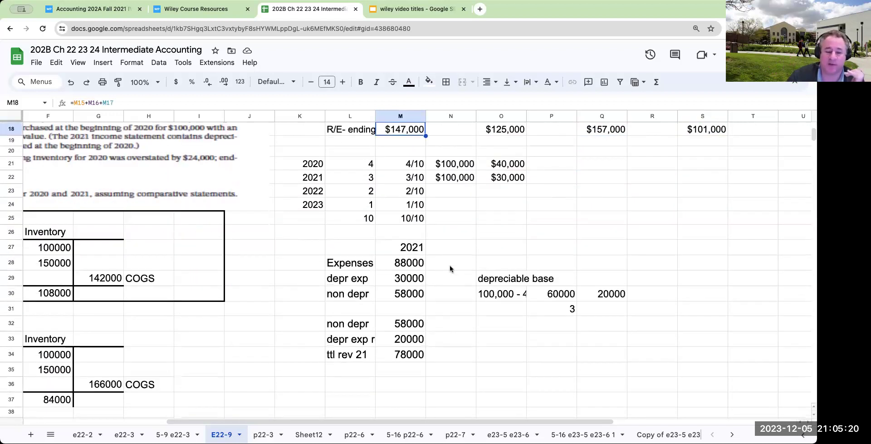
pyautogui.click(369, 177)
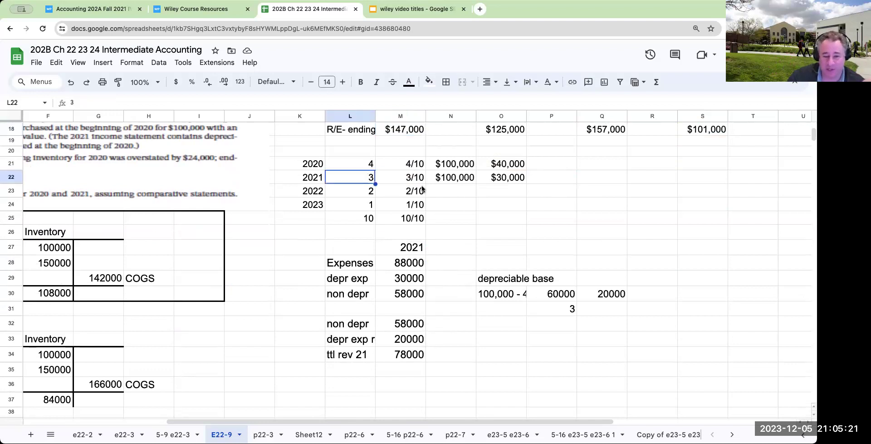
pyautogui.click(453, 181)
pyautogui.click(496, 182)
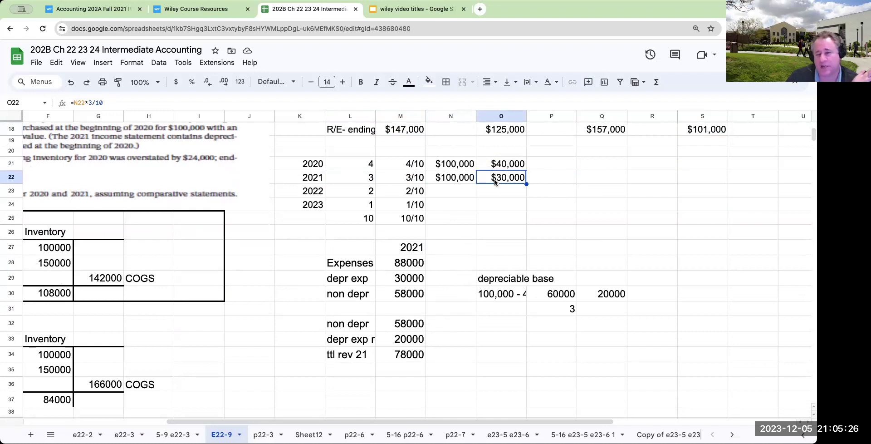
pyautogui.scroll(5, 491, 231)
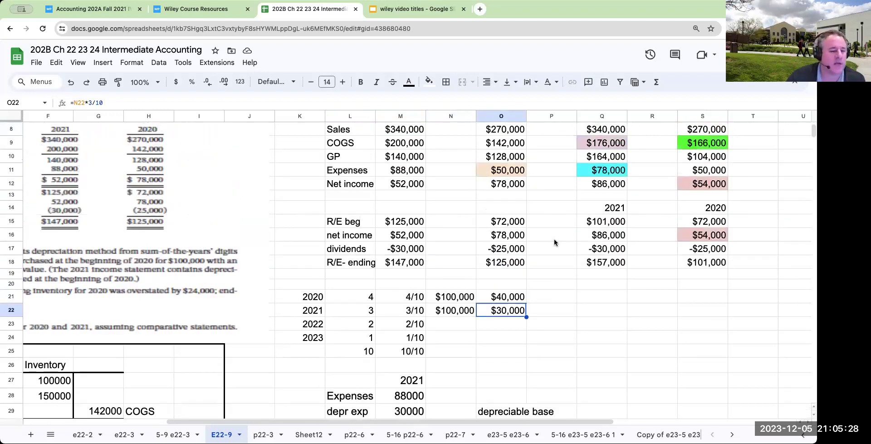
pyautogui.scroll(-5, 600, 196)
pyautogui.click(404, 352)
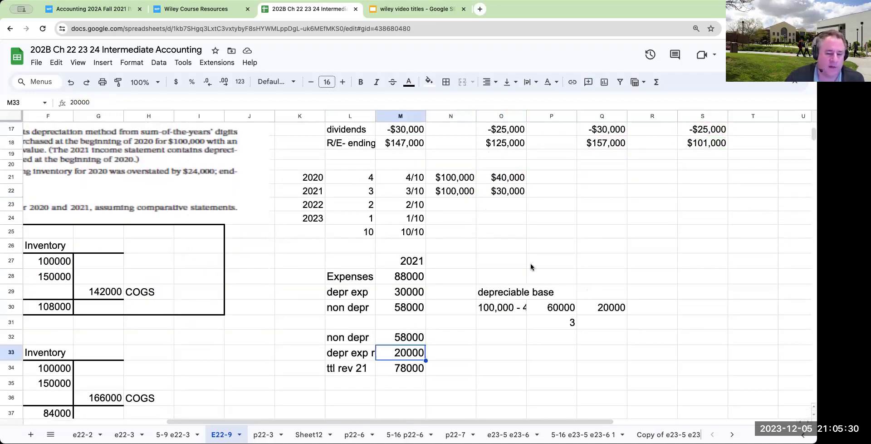
pyautogui.scroll(4, 375, 240)
pyautogui.click(608, 249)
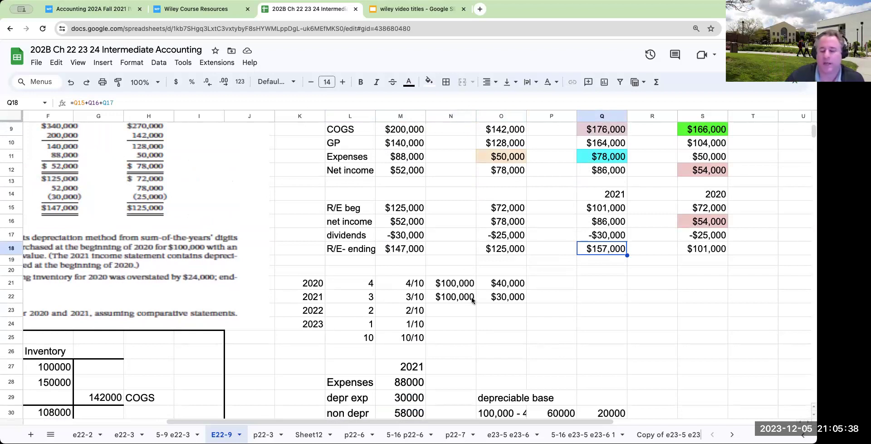
# Examine the Bramble Inc. comparative income and retained earnings problem below the inventory T-accounts
pyautogui.scroll(-5, 424, 326)
pyautogui.scroll(-15, 424, 340)
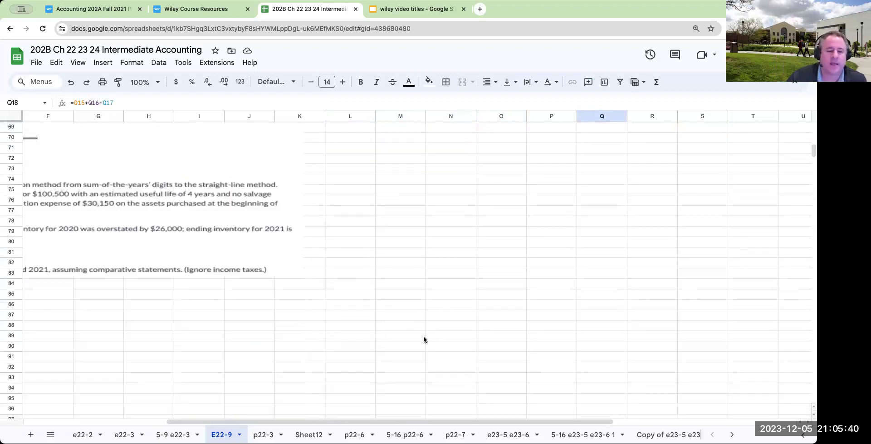
pyautogui.moveTo(377, 421); pyautogui.dragTo(186, 397)
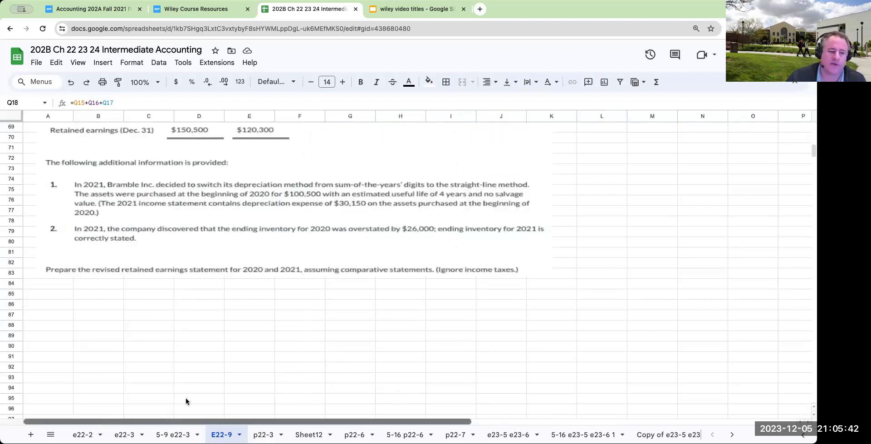
pyautogui.scroll(6, 303, 322)
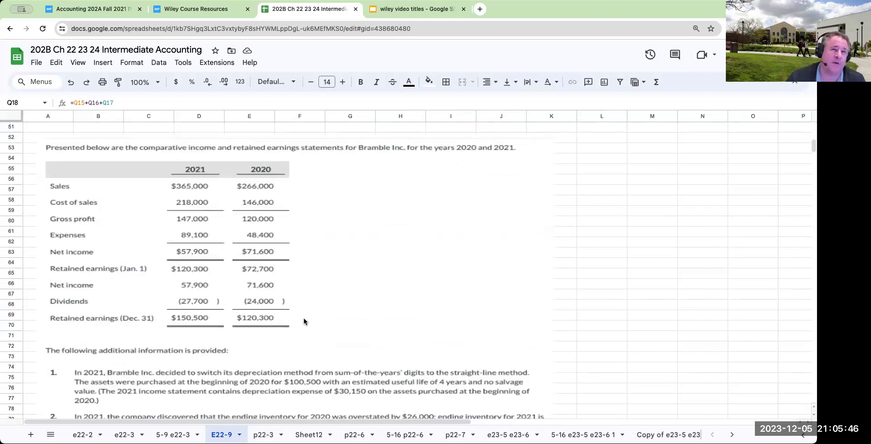
pyautogui.click(614, 238)
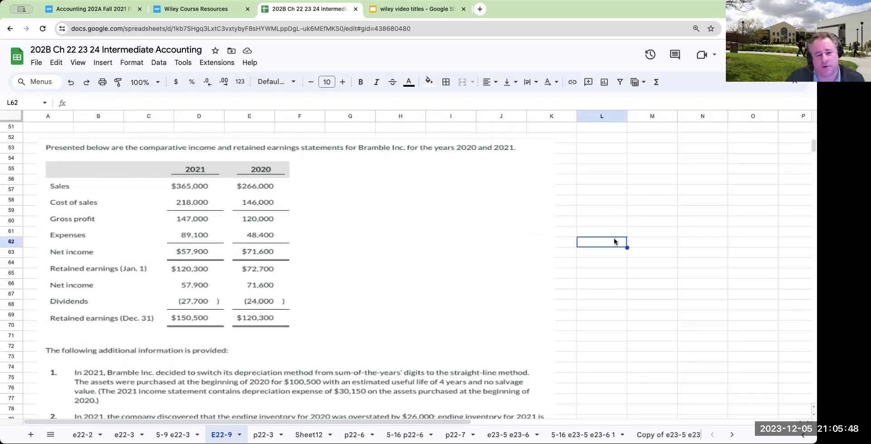
# Stretch the Bramble Inc. problem image vertically so it extends below row 91, and deselect it
pyautogui.scroll(-2, 585, 272)
pyautogui.scroll(-3, 192, 353)
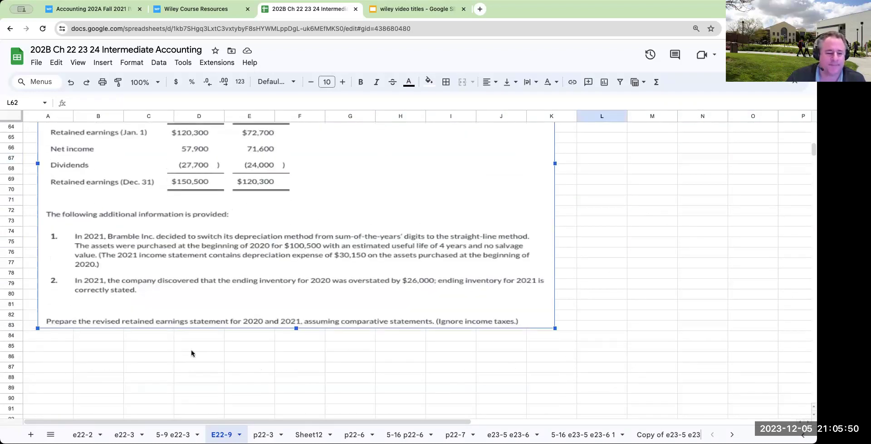
pyautogui.scroll(1, 297, 329)
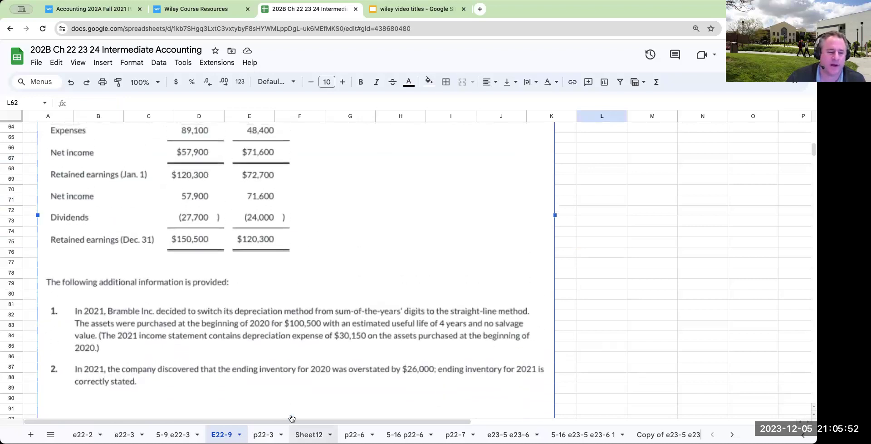
pyautogui.click(637, 292)
pyautogui.scroll(3, 636, 295)
pyautogui.scroll(14, 637, 293)
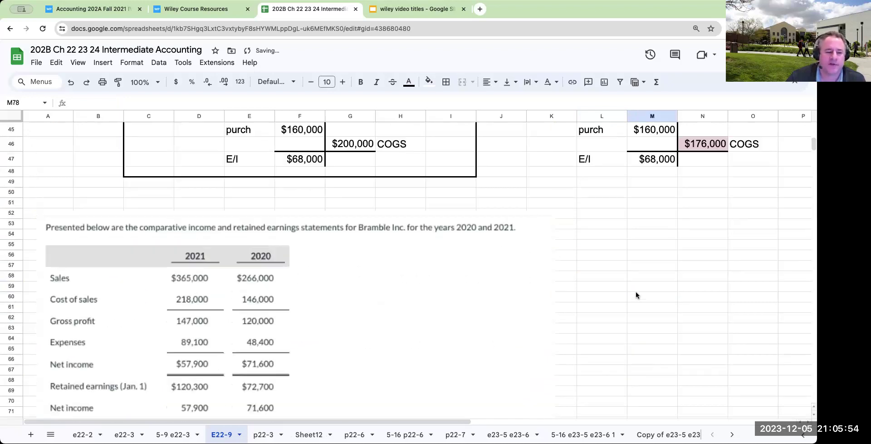
# Copy the as-is 2021 and 2020 statements in L6:O18 and paste them at M55 beside the Bramble Inc. problem
pyautogui.scroll(4, 636, 295)
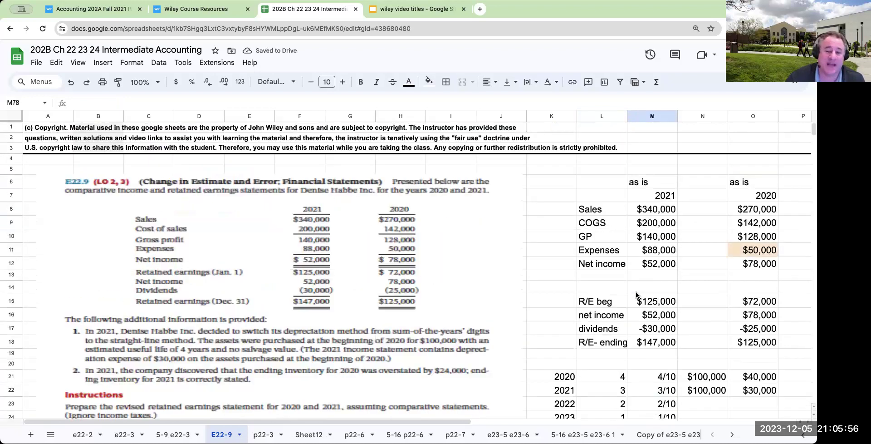
pyautogui.moveTo(607, 181); pyautogui.dragTo(753, 342)
pyautogui.hotkey('ctrl', 'c')
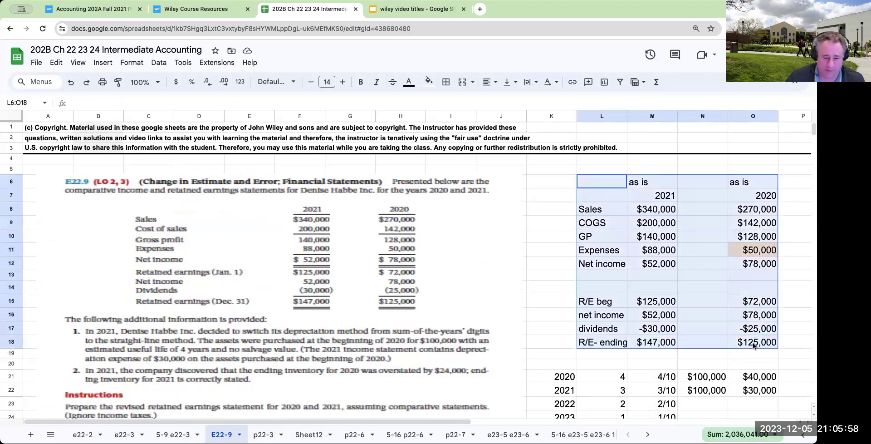
pyautogui.scroll(-8, 646, 286)
pyautogui.scroll(-8, 647, 284)
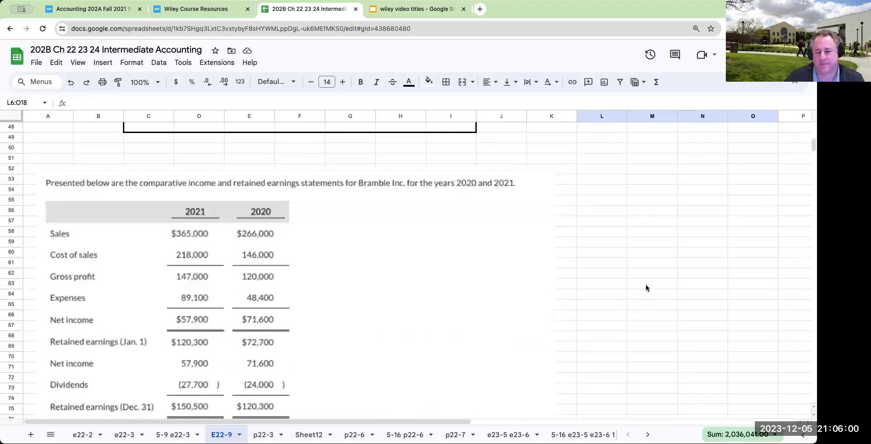
pyautogui.click(638, 202)
pyautogui.hotkey('ctrl', 'v')
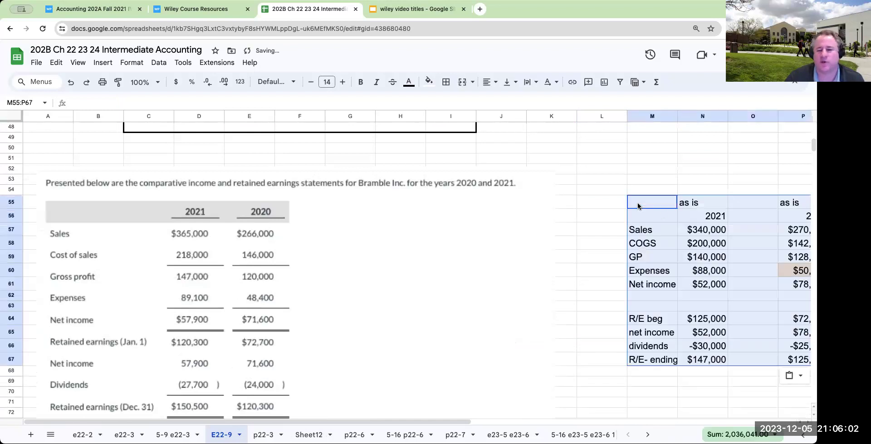
# Remove the orange fill from the 2020 Expenses cell P60 in the pasted statement
pyautogui.click(704, 217)
pyautogui.press('Right')
pyautogui.press('Right')
pyautogui.press('Right')
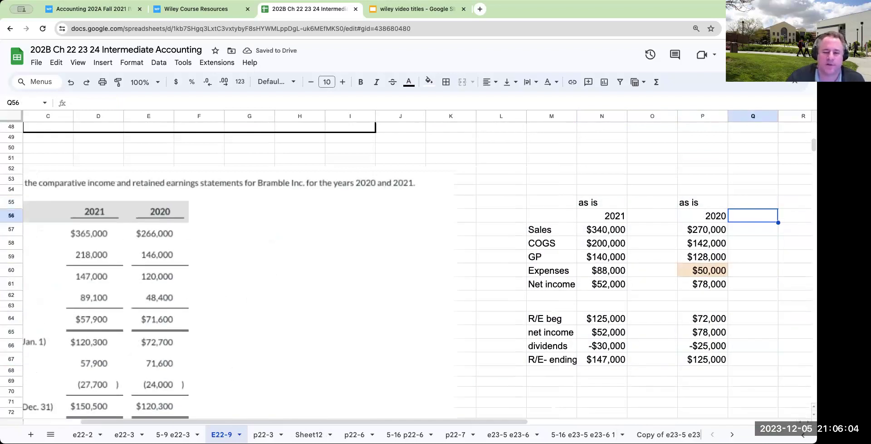
pyautogui.click(704, 270)
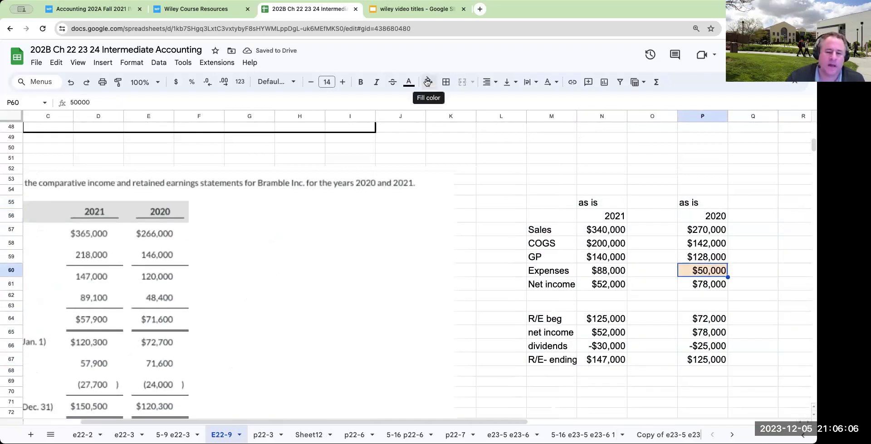
pyautogui.click(427, 81)
pyautogui.click(533, 118)
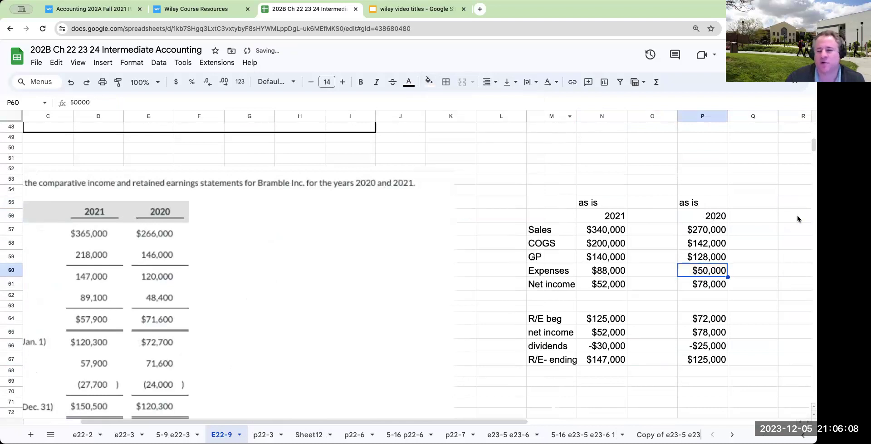
# Set Bramble's as-is 2021 Sales to 365000, COGS to 218000, GP to 147000 and Expenses to 89100 in N57:N60
pyautogui.click(797, 217)
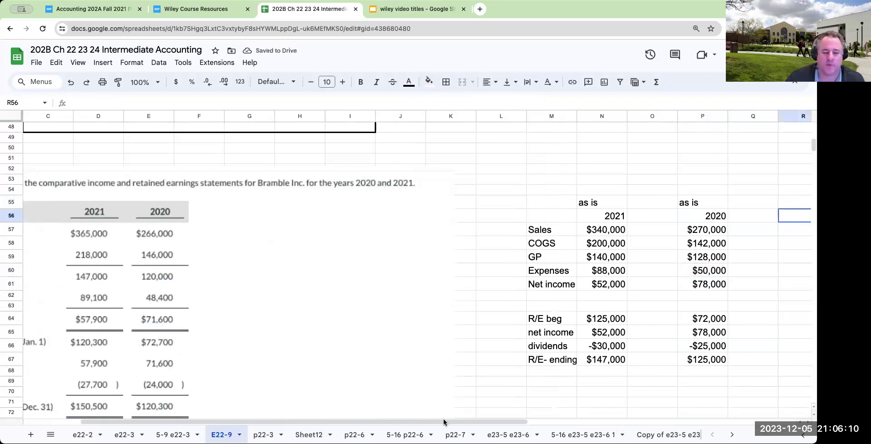
pyautogui.moveTo(443, 419); pyautogui.dragTo(370, 419)
pyautogui.click(710, 227)
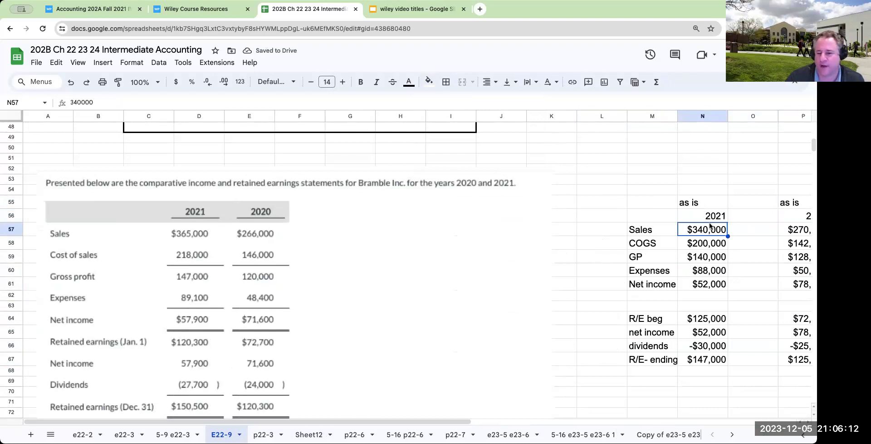
pyautogui.write('365000')
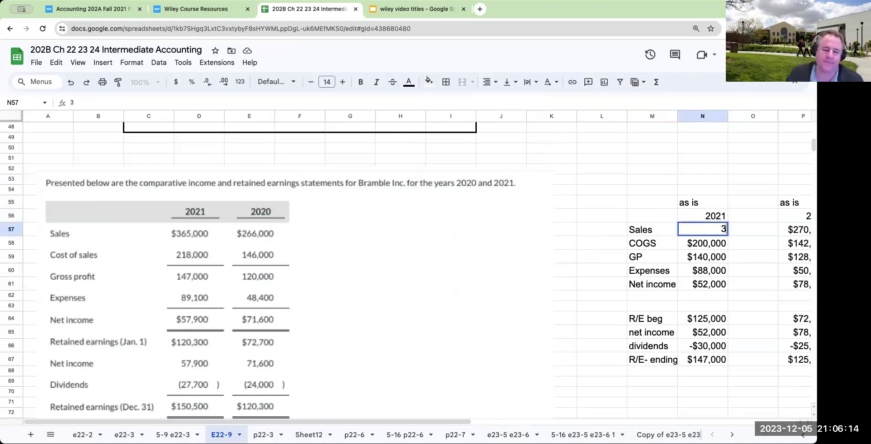
pyautogui.press('Return')
pyautogui.write('218000')
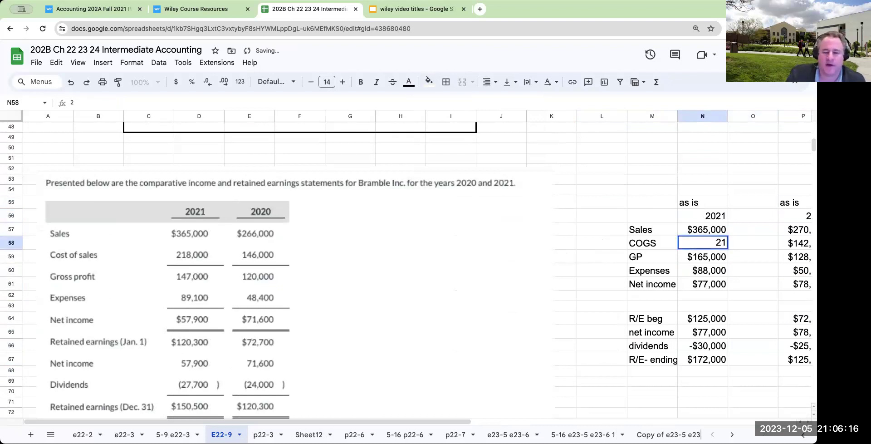
pyautogui.press('Return')
pyautogui.write('147000')
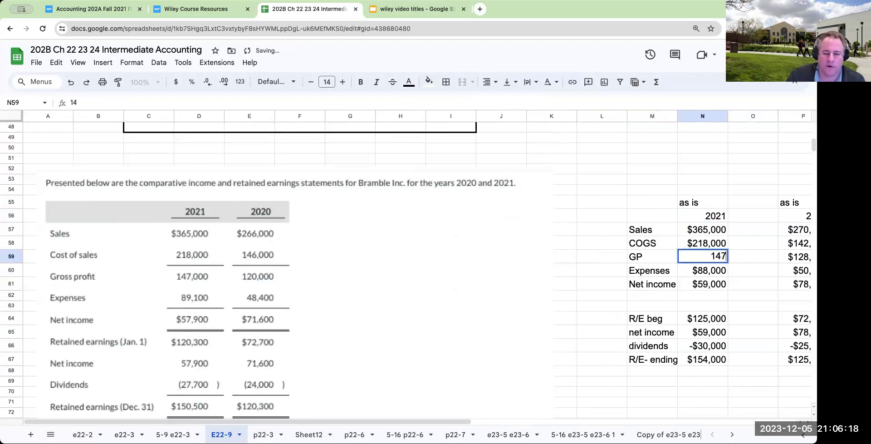
pyautogui.press('Return')
pyautogui.write('89100')
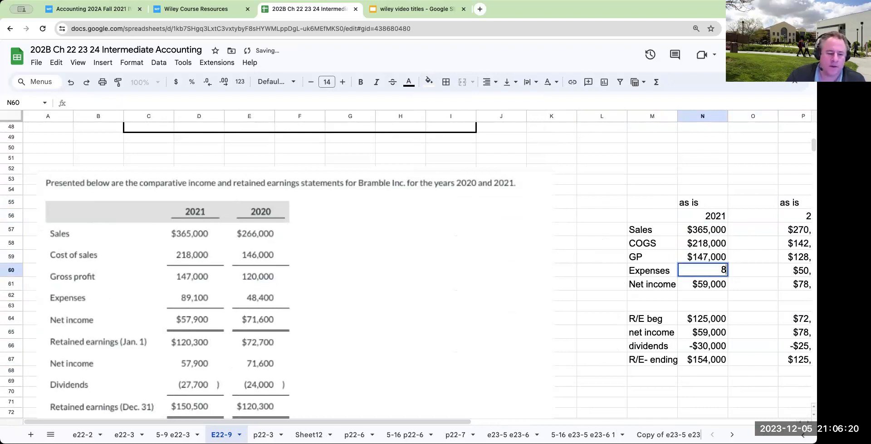
pyautogui.press('Return')
# Set Bramble's as-is 2020 Sales to 266000 in P57 and COGS to 146000 in P58
pyautogui.press('Right')
pyautogui.press('Right')
pyautogui.press('Up')
pyautogui.press('Up')
pyautogui.press('Up')
pyautogui.press('Up')
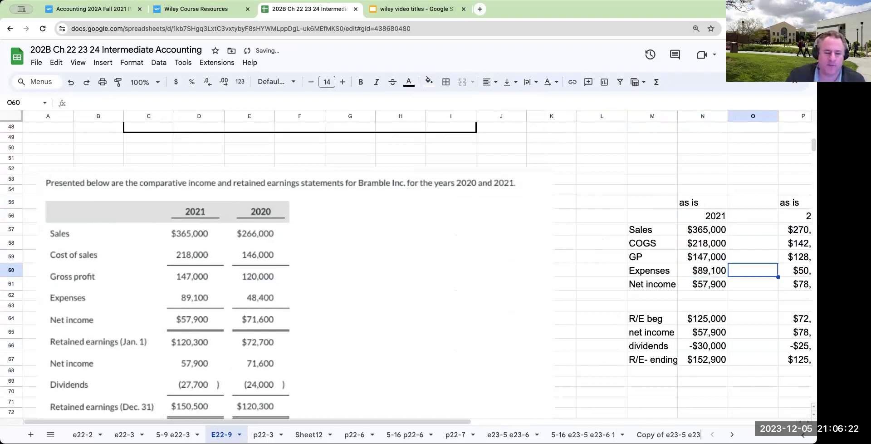
pyautogui.write('266,000')
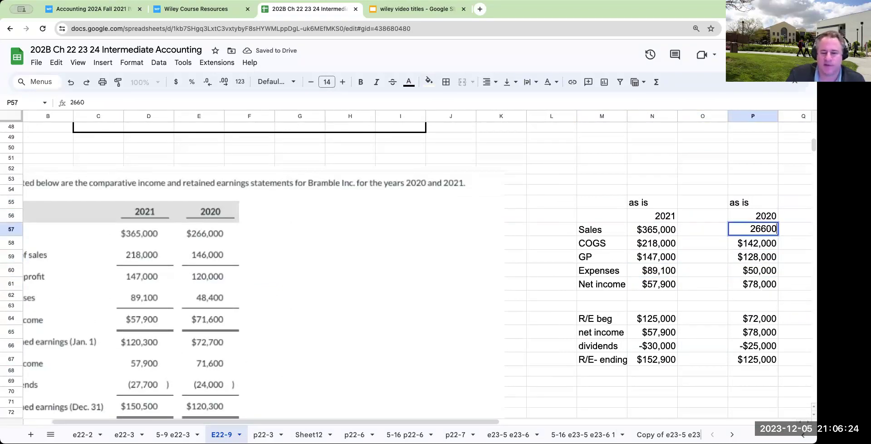
pyautogui.press('Return')
pyautogui.write('146000')
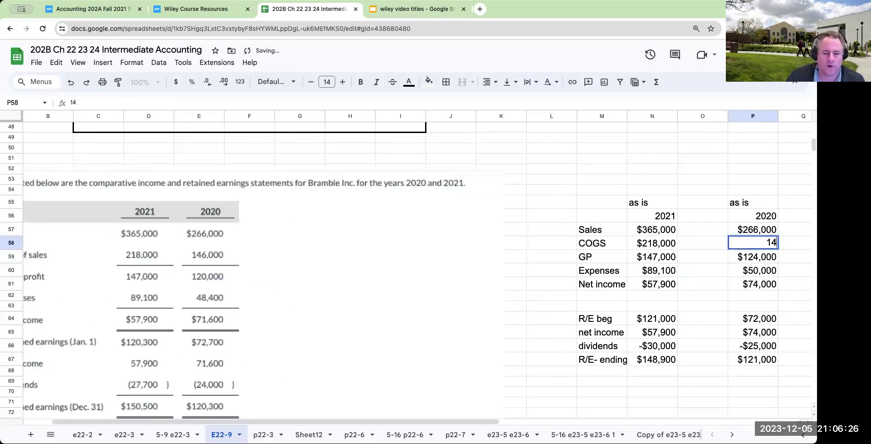
pyautogui.press('Return')
# Calculate the 2020 gross profit in P59 as P57-P58 and set the 2020 Expenses in P60 to 48400
pyautogui.write('120')
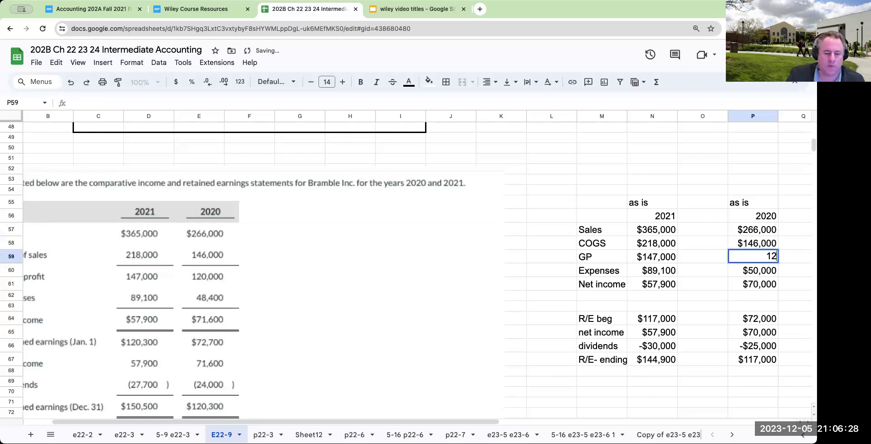
pyautogui.press('BackSpace')
pyautogui.press('BackSpace')
pyautogui.press('BackSpace')
pyautogui.write('=P57-P58')
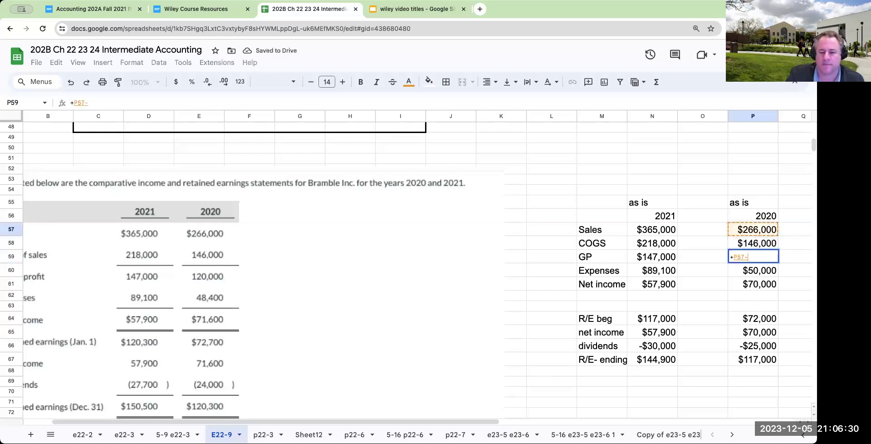
pyautogui.press('Return')
pyautogui.write('480')
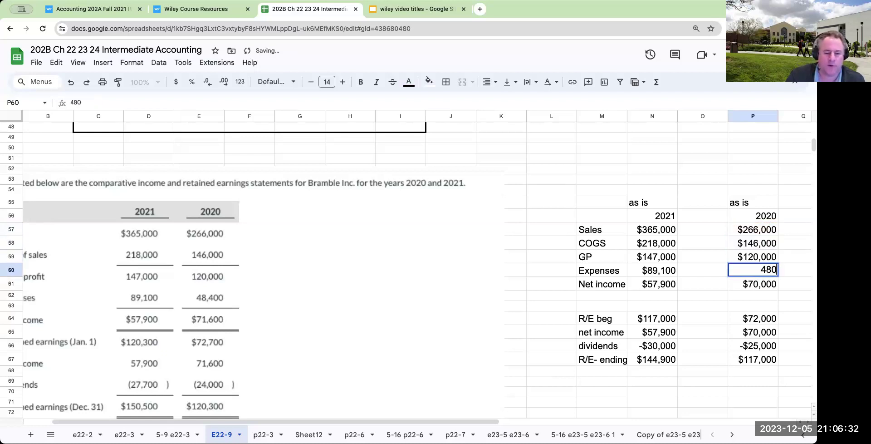
pyautogui.press('Escape')
pyautogui.write('48400')
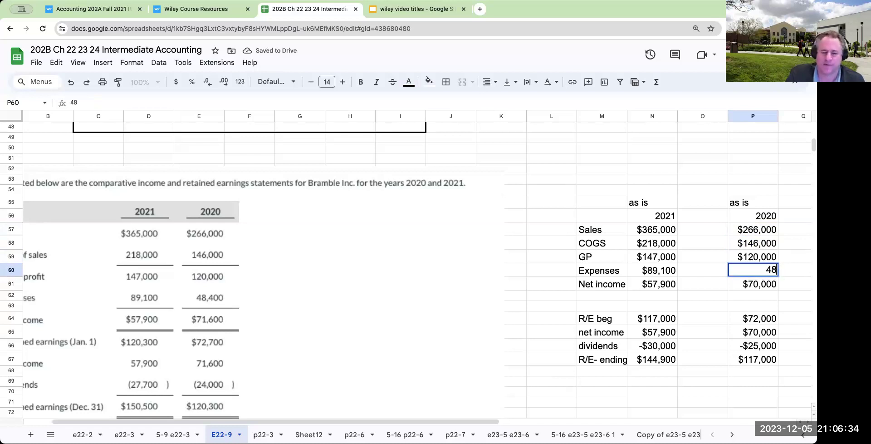
pyautogui.press('Return')
# Set the 2020 beginning retained earnings in P64 to 72700 and the 2020 dividends in P66 to -24000
pyautogui.click(753, 296)
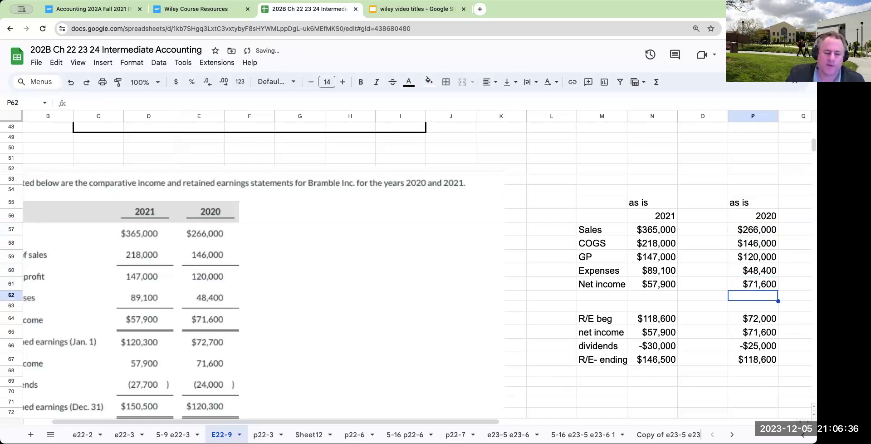
pyautogui.press('Down')
pyautogui.press('Down')
pyautogui.write('72700')
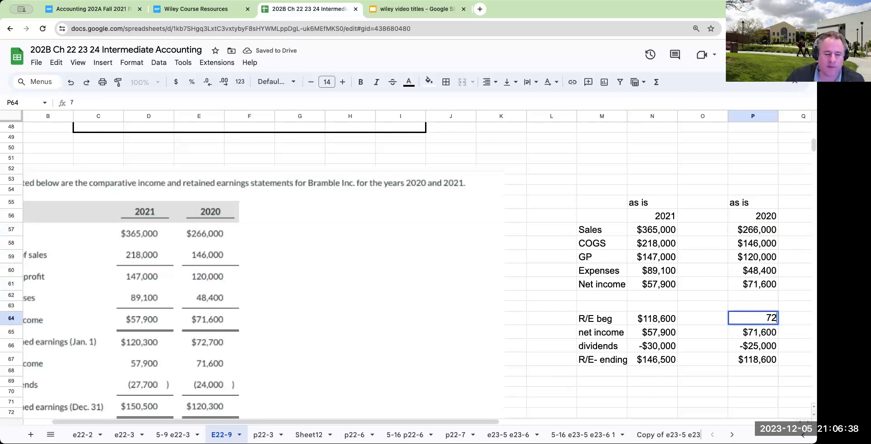
pyautogui.press('Return')
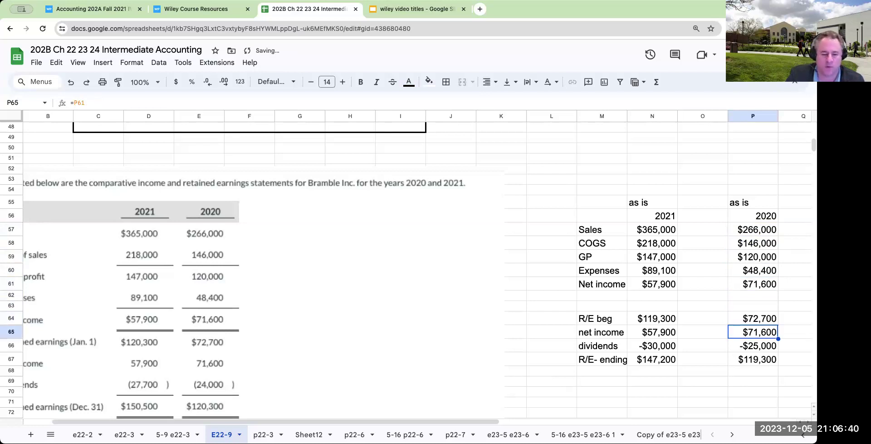
pyautogui.press('Down')
pyautogui.write('-24000')
pyautogui.press('Return')
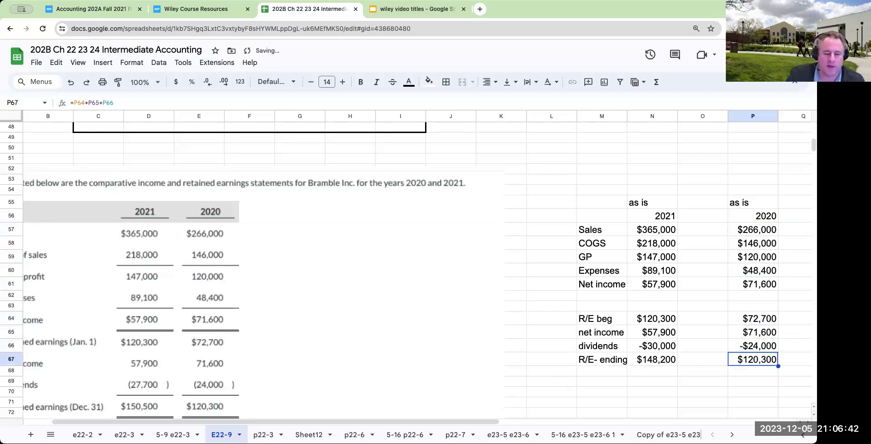
# Set Bramble's 2021 dividends in N66 to -27700
pyautogui.press('Left')
pyautogui.press('Left')
pyautogui.press('Up')
pyautogui.press('Up')
pyautogui.press('Up')
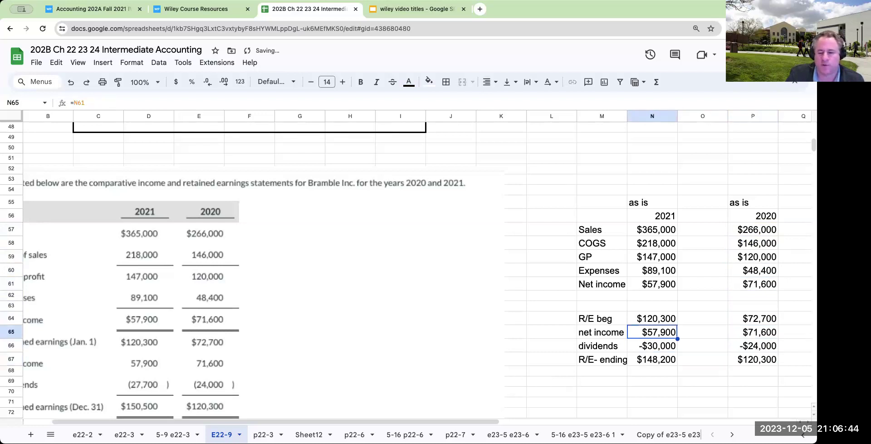
pyautogui.press('Right')
pyautogui.press('Right')
pyautogui.press('Down')
pyautogui.press('Down')
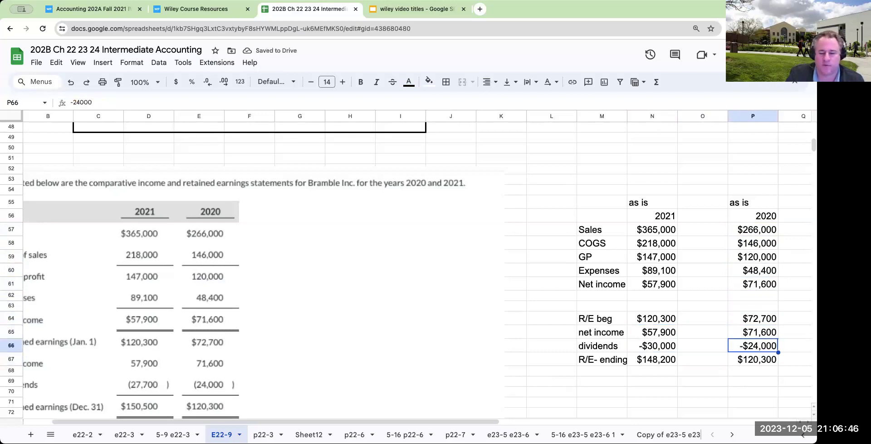
pyautogui.press('Left')
pyautogui.press('Left')
pyautogui.press('Up')
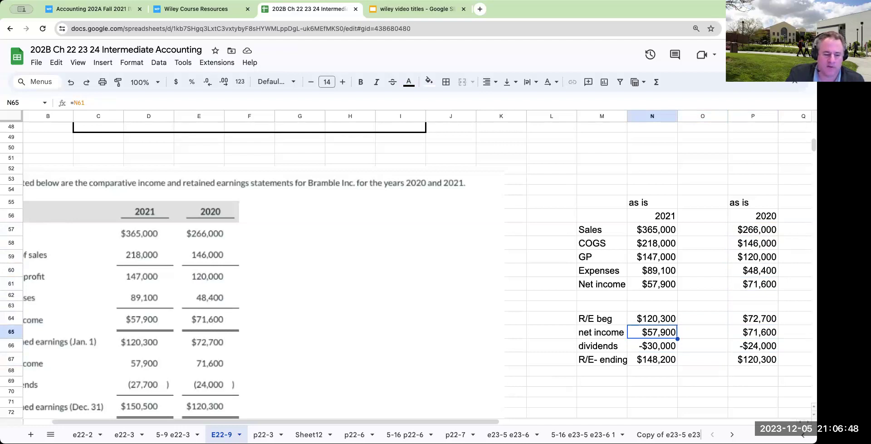
pyautogui.press('Down')
pyautogui.write('-276')
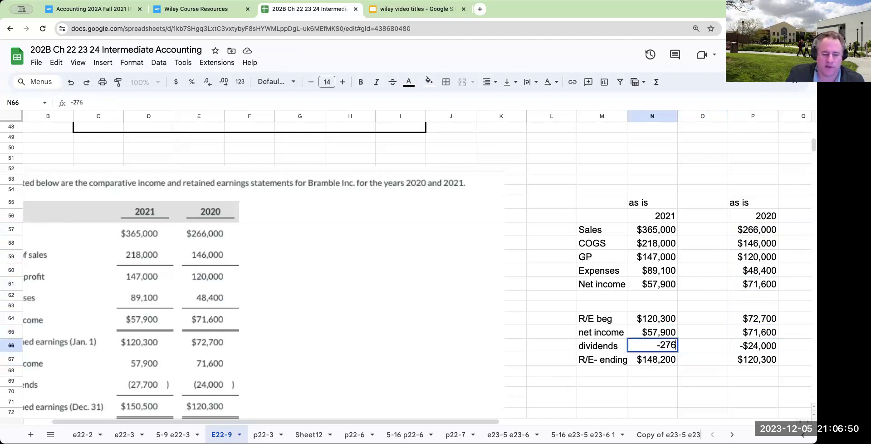
pyautogui.press('BackSpace')
pyautogui.write('700')
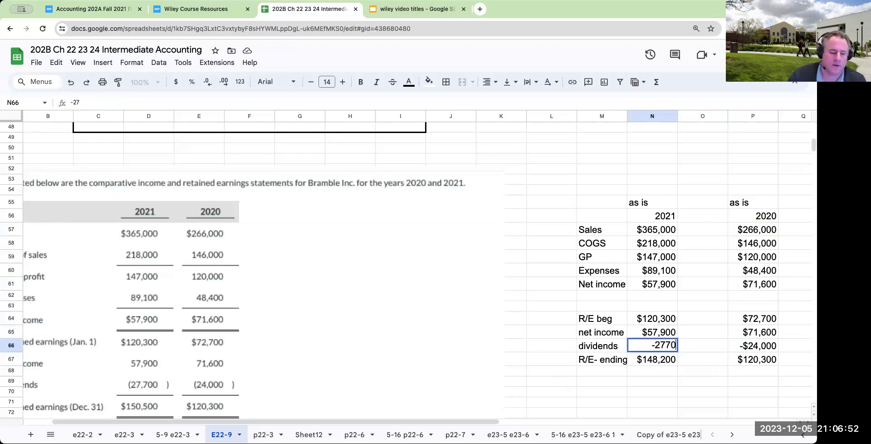
pyautogui.press('Return')
# Examine the additional information on Bramble's depreciation method change and 2020 ending inventory error below the statements
pyautogui.press('Left')
pyautogui.press('Right')
pyautogui.press('Down')
pyautogui.press('Left')
pyautogui.press('Down')
pyautogui.press('Down')
pyautogui.press('Down')
pyautogui.press('Down')
pyautogui.press('Down')
pyautogui.press('Down')
pyautogui.press('Down')
pyautogui.press('Down')
pyautogui.press('Down')
pyautogui.press('Down')
pyautogui.press('Down')
pyautogui.press('Down')
pyautogui.press('Down')
pyautogui.press('Down')
pyautogui.press('Down')
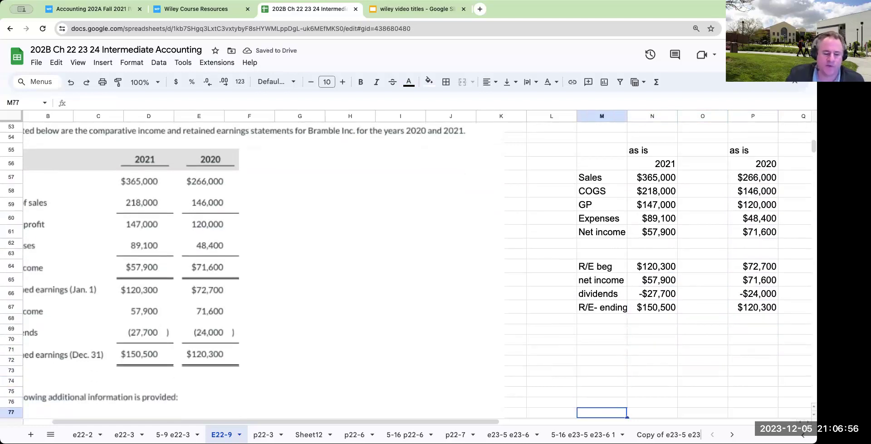
pyautogui.press('Left')
pyautogui.press('Left')
pyautogui.press('Left')
pyautogui.press('Left')
pyautogui.press('Left')
pyautogui.press('Left')
pyautogui.press('Left')
pyautogui.press('Left')
pyautogui.press('Left')
pyautogui.press('Left')
pyautogui.press('Left')
pyautogui.press('Left')
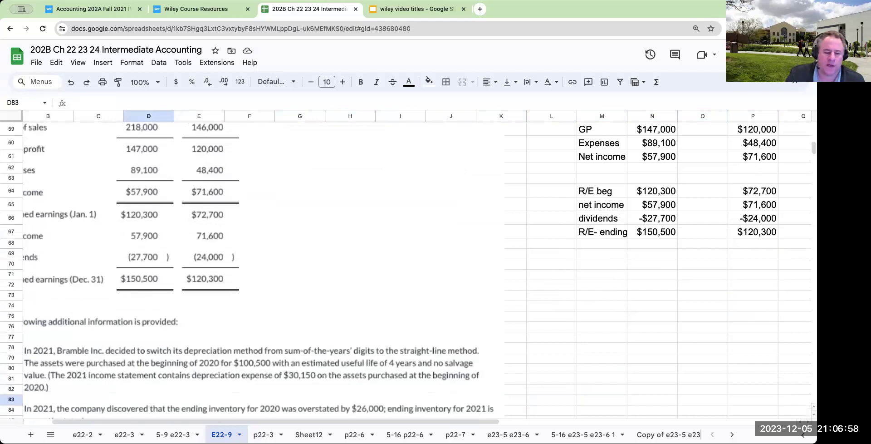
pyautogui.press('Right')
pyautogui.press('Right')
pyautogui.press('Right')
pyautogui.press('Right')
pyautogui.press('Right')
pyautogui.press('Right')
pyautogui.press('Right')
pyautogui.press('Right')
pyautogui.press('Right')
pyautogui.press('Right')
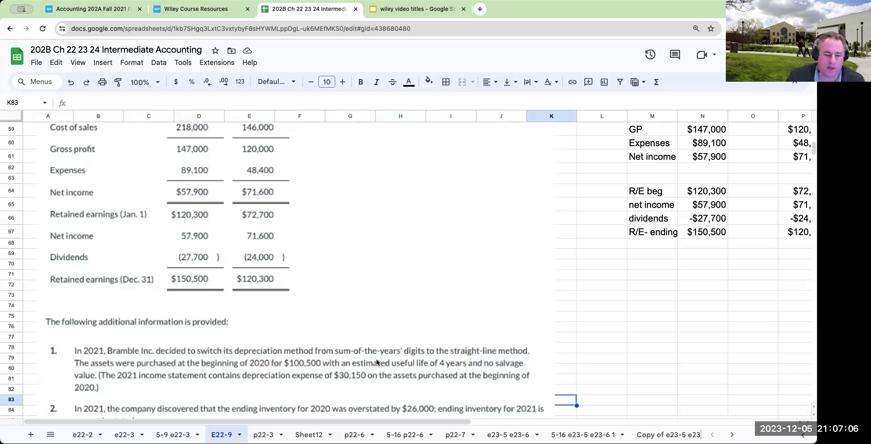
pyautogui.click(652, 296)
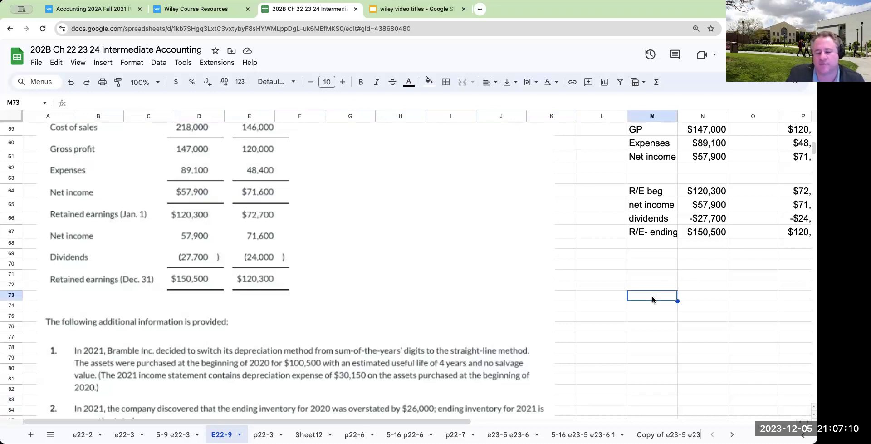
# Head a new column with "revised" in R55 and 2021 in R56, beside the as-is statements
pyautogui.scroll(5, 676, 222)
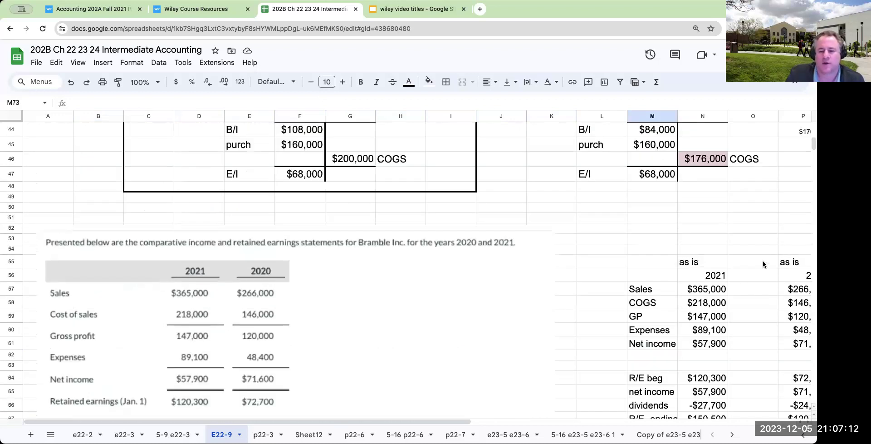
pyautogui.click(763, 264)
pyautogui.press('Right')
pyautogui.press('Right')
pyautogui.press('Right')
pyautogui.write('revised')
pyautogui.press('Return')
pyautogui.write('202')
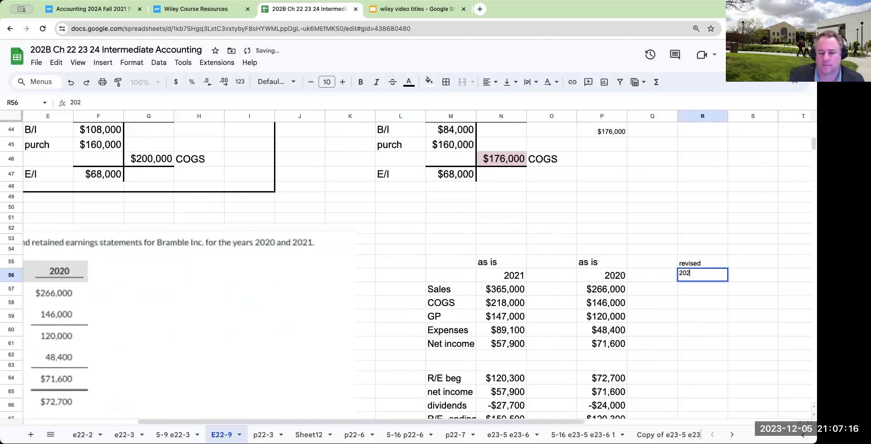
pyautogui.write('1')
# Head a second new column with "revised" in T55 and 2020 in T56
pyautogui.press('Tab')
pyautogui.press('Tab')
pyautogui.press('Up')
pyautogui.write('revise')
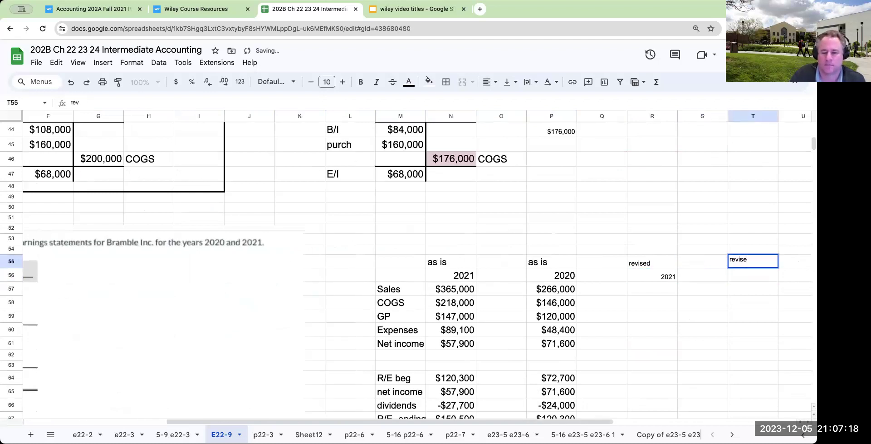
pyautogui.write('d')
pyautogui.press('Return')
pyautogui.write('2302')
pyautogui.press('BackSpace')
pyautogui.press('BackSpace')
pyautogui.press('BackSpace')
pyautogui.write('02')
pyautogui.press('Return')
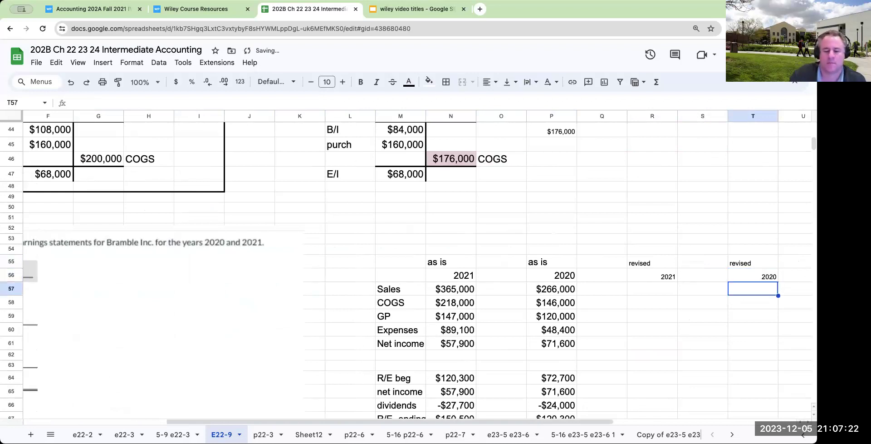
# Set the font size of the revised 2021 and 2020 columns, including their headings, to 14
pyautogui.moveTo(602, 249); pyautogui.dragTo(737, 309)
pyautogui.click(342, 82)
pyautogui.click(342, 82)
pyautogui.click(343, 82)
pyautogui.click(343, 83)
pyautogui.click(559, 222)
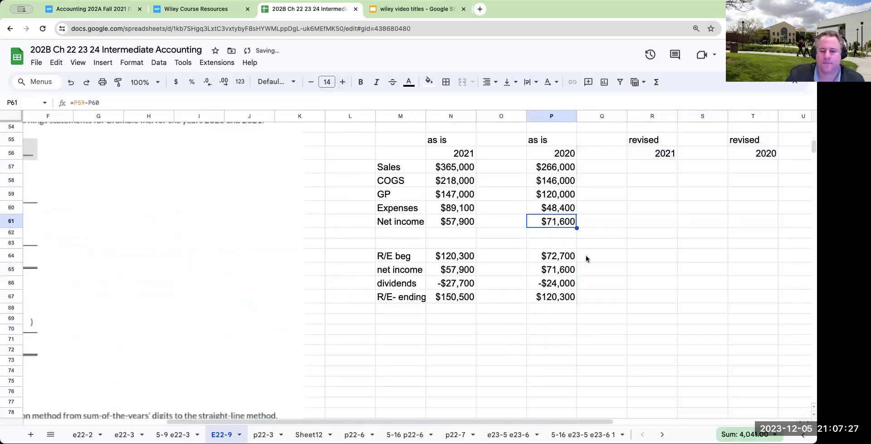
# Set the font size of the blank range L75:O91, beside the additional information, to 15
pyautogui.click(503, 338)
pyautogui.scroll(4, 498, 348)
pyautogui.scroll(-5, 497, 349)
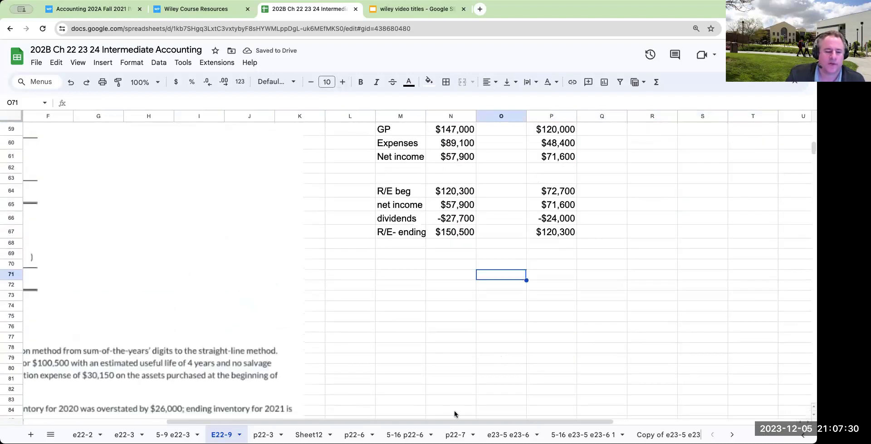
pyautogui.moveTo(456, 421); pyautogui.dragTo(304, 418)
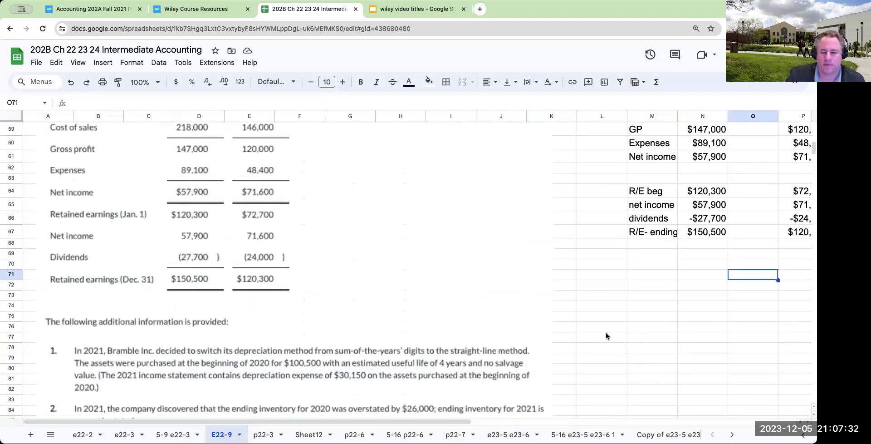
pyautogui.scroll(-3, 600, 331)
pyautogui.moveTo(603, 228); pyautogui.dragTo(767, 397)
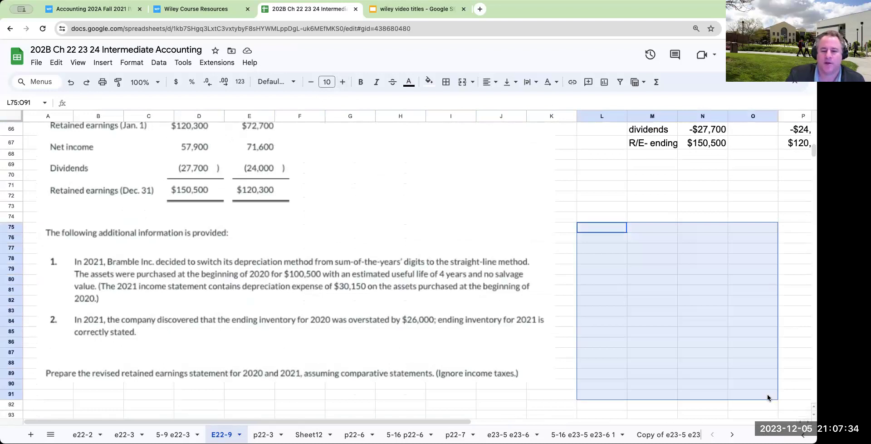
pyautogui.click(342, 83)
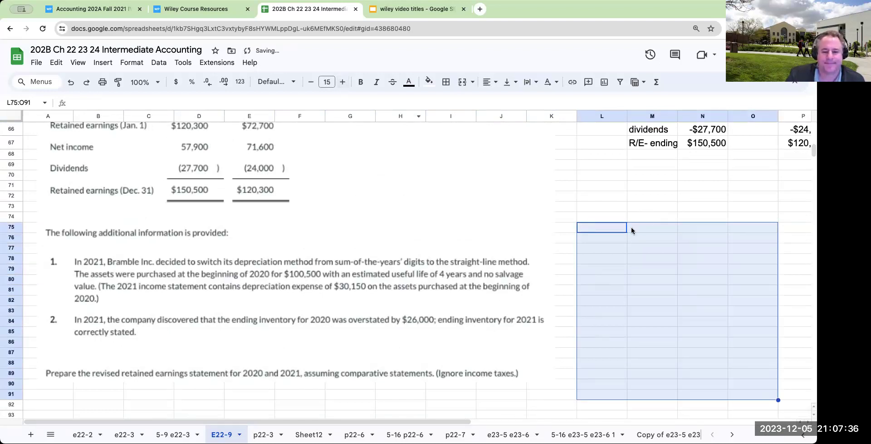
pyautogui.click(619, 240)
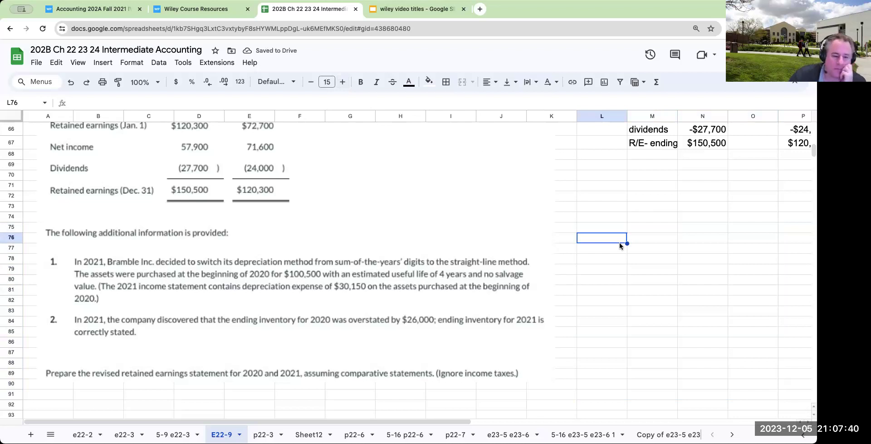
# List the sum-of-the-years' digits 4, 3, 2 and 1 in L76:L79 and total them in L80
pyautogui.write('10')
pyautogui.write('4')
pyautogui.press('Return')
pyautogui.write('3')
pyautogui.press('Return')
pyautogui.write('2')
pyautogui.press('Return')
pyautogui.write('1 +L76+L77+L78+L79')
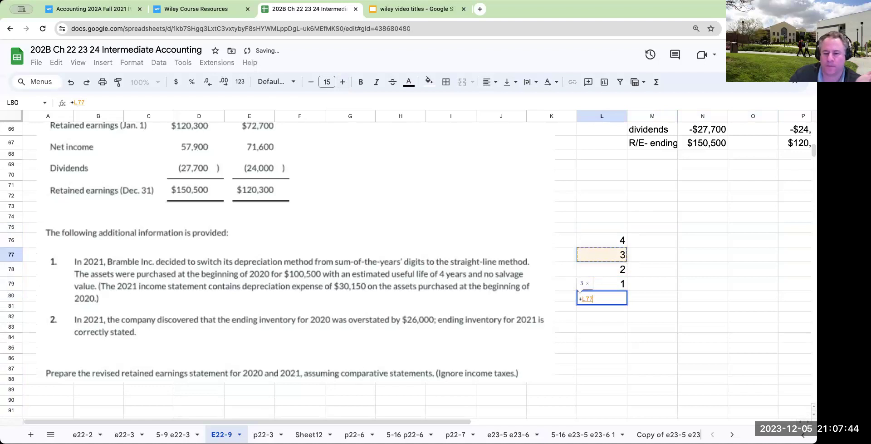
pyautogui.press('Return')
# Enter the depreciation fractions 4/10, 3/10, 2/10 and 1/10 in M76:M79 beside the year digits
pyautogui.press('Right')
pyautogui.press('Up')
pyautogui.press('Up')
pyautogui.press('Up')
pyautogui.press('Up')
pyautogui.press('Up')
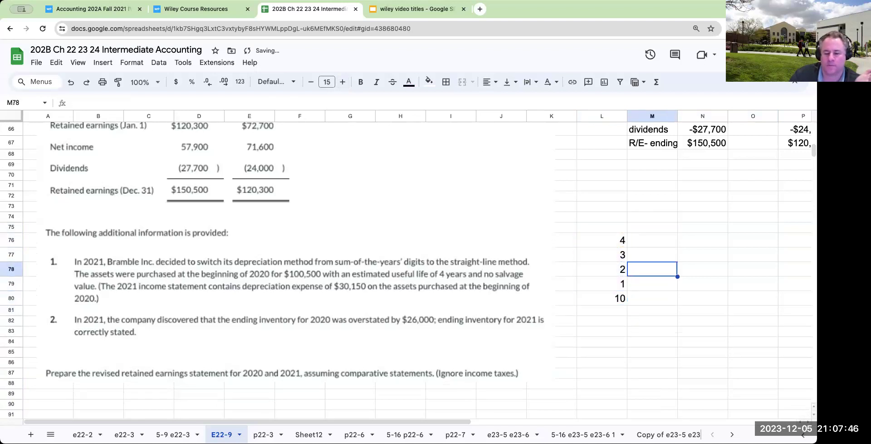
pyautogui.write('4/10')
pyautogui.press('Return')
pyautogui.write('3/10')
pyautogui.press('Return')
pyautogui.write('2=')
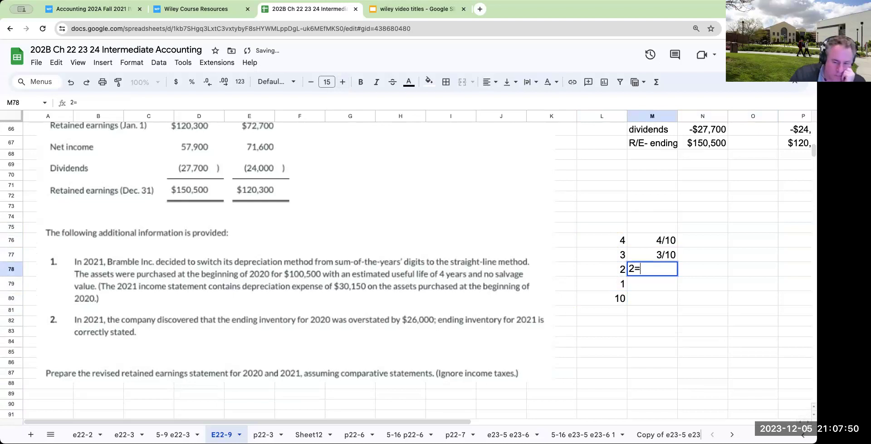
pyautogui.write('1')
pyautogui.press('BackSpace')
pyautogui.press('BackSpace')
pyautogui.write('/10')
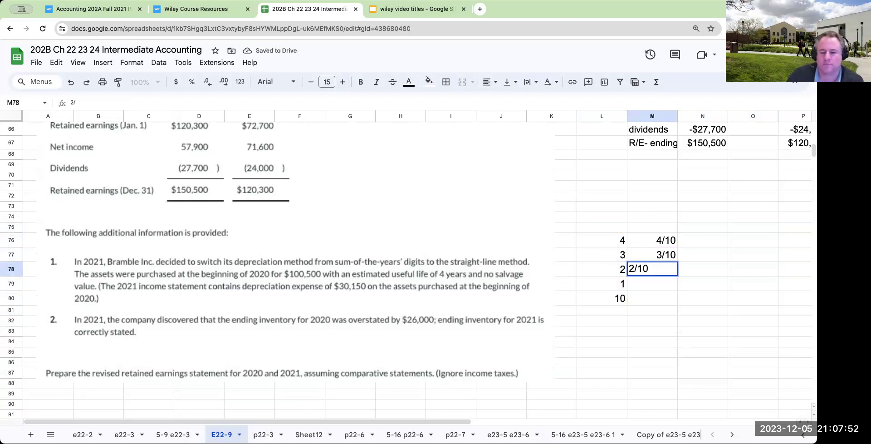
pyautogui.press('Return')
pyautogui.write('1/10')
pyautogui.press('Return')
# Link the revised 2020 Expenses in T60 to the as-is 2020 Expenses in P60
pyautogui.press('Up')
pyautogui.press('Right')
pyautogui.press('Up')
pyautogui.press('Up')
pyautogui.press('Right')
pyautogui.press('Right')
pyautogui.press('Up')
pyautogui.press('Up')
pyautogui.press('Up')
pyautogui.press('Up')
pyautogui.press('Up')
pyautogui.press('Up')
pyautogui.press('Up')
pyautogui.press('Up')
pyautogui.press('Up')
pyautogui.press('Up')
pyautogui.press('Up')
pyautogui.press('Up')
pyautogui.press('Up')
pyautogui.press('Up')
pyautogui.press('Up')
pyautogui.press('Up')
pyautogui.press('Up')
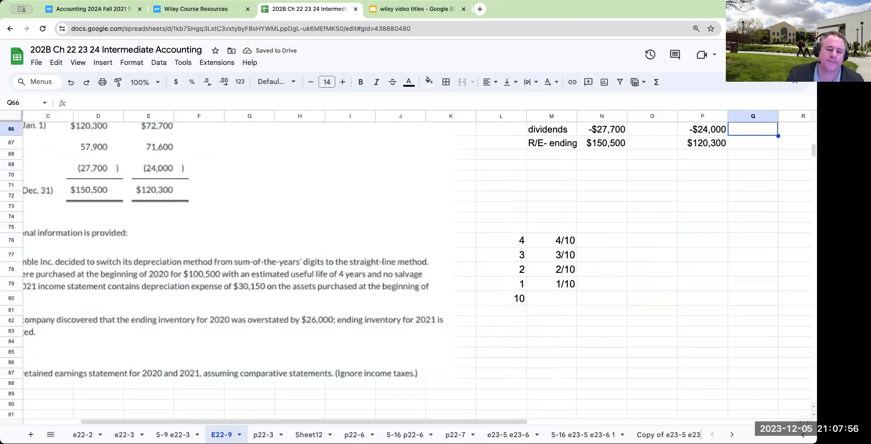
pyautogui.press('Right')
pyautogui.press('Up')
pyautogui.press('Up')
pyautogui.press('Up')
pyautogui.press('Up')
pyautogui.press('Right')
pyautogui.press('Right')
pyautogui.press('Right')
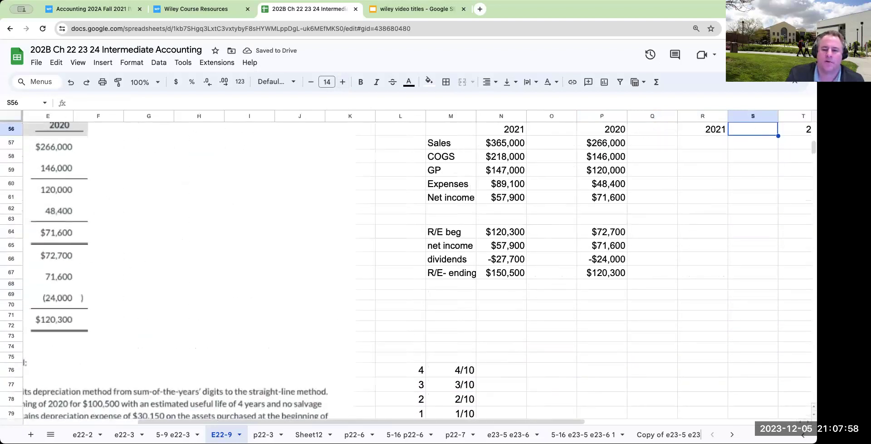
pyautogui.press('Down')
pyautogui.press('Down')
pyautogui.press('Down')
pyautogui.press('Down')
pyautogui.write('=')
pyautogui.press('Left')
pyautogui.press('Left')
pyautogui.press('Left')
pyautogui.press('Left')
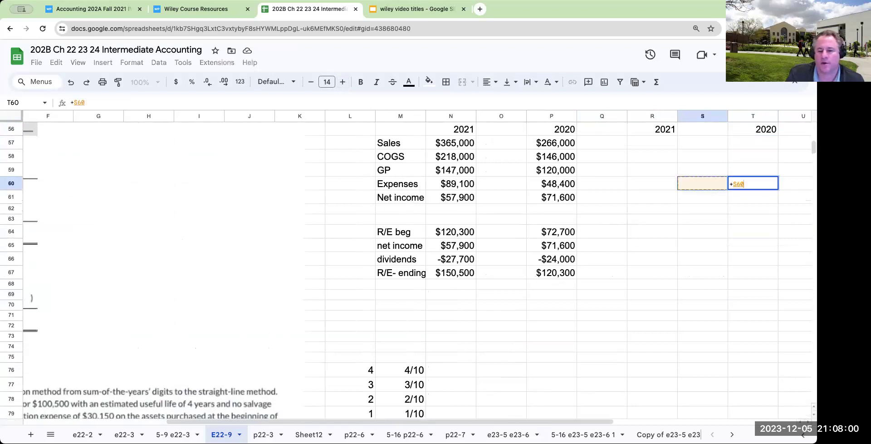
pyautogui.press('Return')
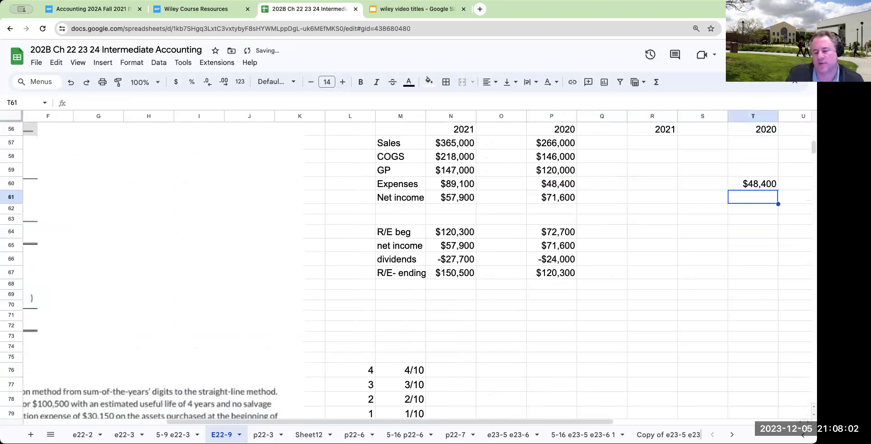
# Link the revised 2020 Sales in T57 to the as-is 2020 Sales in P57
pyautogui.press('Up')
pyautogui.press('Up')
pyautogui.press('Up')
pyautogui.press('Up')
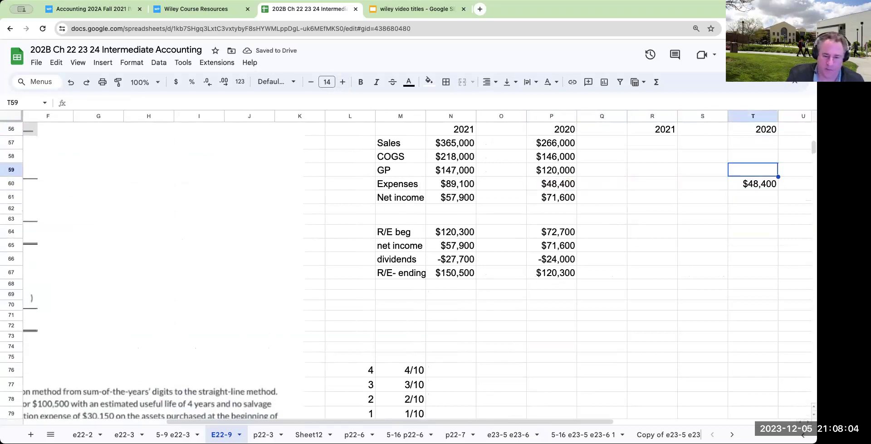
pyautogui.write('=')
pyautogui.press('Left')
pyautogui.press('Left')
pyautogui.press('Left')
pyautogui.press('Left')
pyautogui.press('Return')
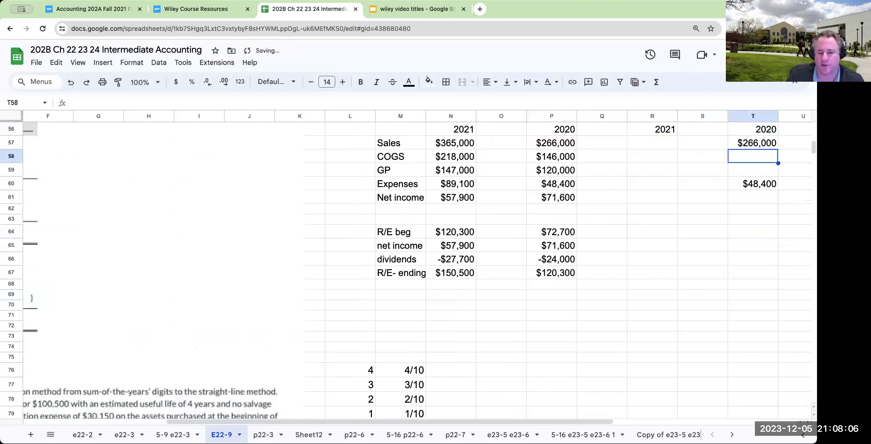
# Link the revised 2020 beginning retained earnings in T64 to the as-is amount in P64
pyautogui.press('Down')
pyautogui.press('Down')
pyautogui.press('Down')
pyautogui.press('Down')
pyautogui.press('Down')
pyautogui.press('Down')
pyautogui.write('+')
pyautogui.press('Left')
pyautogui.press('Left')
pyautogui.press('Left')
pyautogui.press('Left')
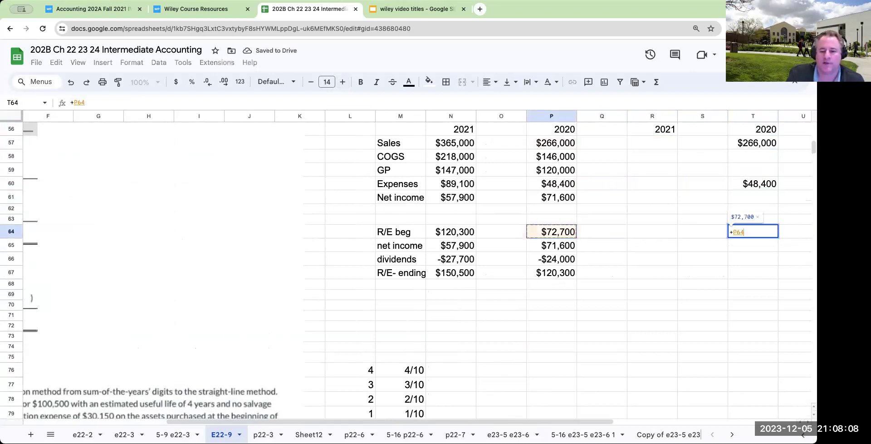
pyautogui.press('Return')
# Link the revised 2020 dividends in T66 to the as-is 2020 dividends in P66
pyautogui.press('Down')
pyautogui.write('+')
pyautogui.press('Left')
pyautogui.press('Left')
pyautogui.press('Left')
pyautogui.press('Left')
pyautogui.press('Return')
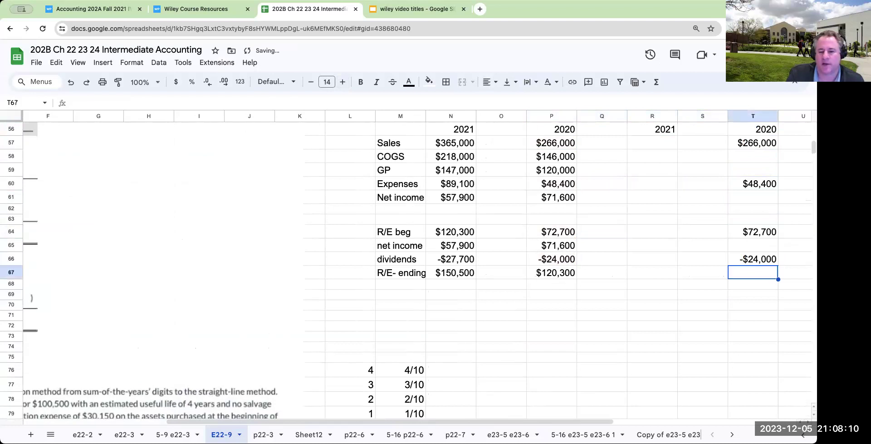
# Examine the problem's additional information on the 2021 depreciation method change and the 2020 ending inventory error
pyautogui.press('Left')
pyautogui.press('Left')
pyautogui.press('Left')
pyautogui.press('Down')
pyautogui.press('Left')
pyautogui.press('Down')
pyautogui.press('Down')
pyautogui.press('Down')
pyautogui.press('Down')
pyautogui.press('Down')
pyautogui.press('Down')
pyautogui.press('Down')
pyautogui.press('Down')
pyautogui.press('Down')
pyautogui.press('Down')
pyautogui.press('Down')
pyautogui.press('Down')
pyautogui.press('Down')
pyautogui.press('Down')
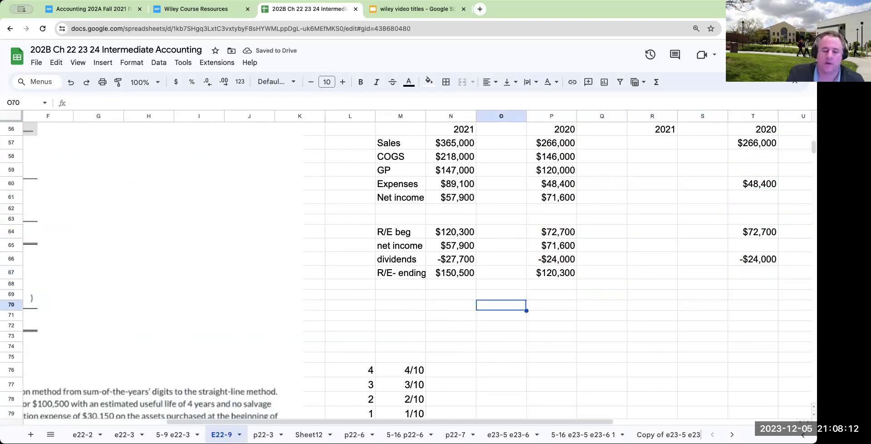
pyautogui.press('Left')
pyautogui.press('Left')
pyautogui.press('Left')
pyautogui.press('Left')
pyautogui.press('Left')
pyautogui.press('Left')
pyautogui.press('Left')
pyautogui.press('Left')
pyautogui.press('Left')
pyautogui.press('Left')
pyautogui.press('Left')
pyautogui.press('Left')
pyautogui.press('Left')
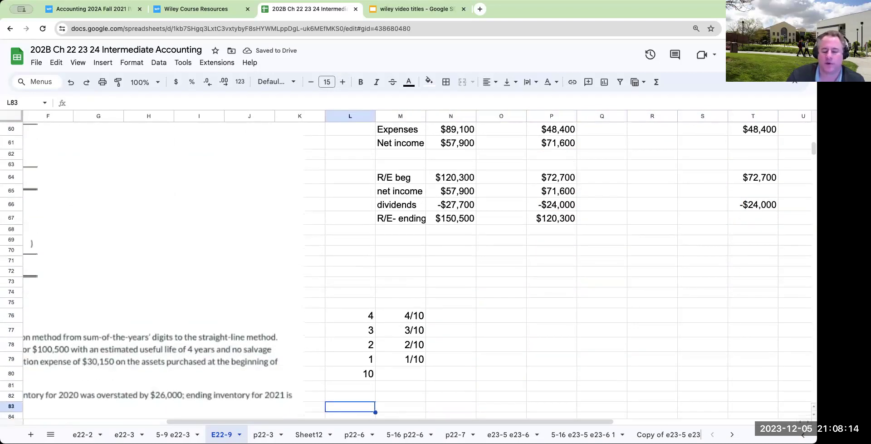
pyautogui.press('Right')
pyautogui.press('Right')
pyautogui.press('Right')
pyautogui.press('Right')
pyautogui.press('Right')
pyautogui.press('Right')
pyautogui.press('Right')
pyautogui.press('Right')
pyautogui.press('Right')
pyautogui.press('Right')
pyautogui.press('Right')
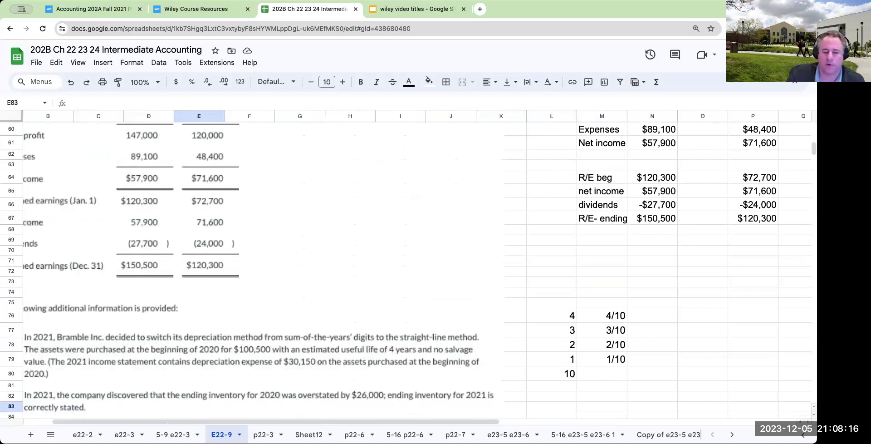
pyautogui.press('Up')
pyautogui.press('Up')
pyautogui.press('Left')
pyautogui.press('Left')
pyautogui.press('Right')
pyautogui.press('Right')
pyautogui.press('Up')
pyautogui.press('Up')
pyautogui.press('Up')
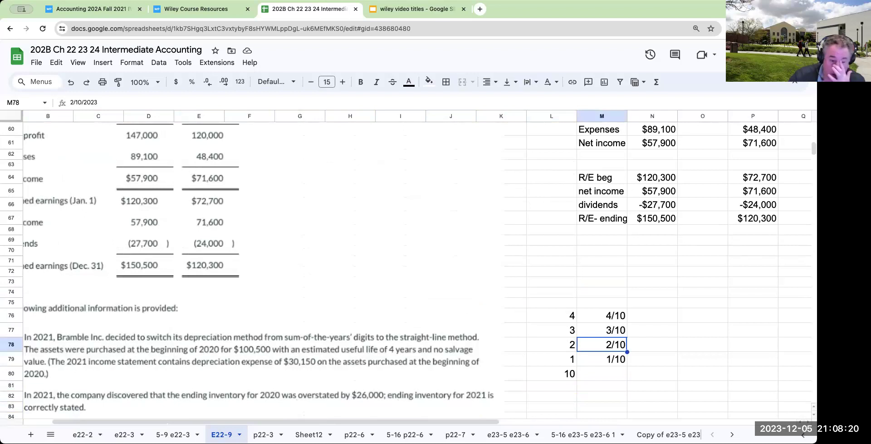
pyautogui.press('Right')
pyautogui.press('Up')
pyautogui.press('Up')
pyautogui.press('Up')
pyautogui.press('Down')
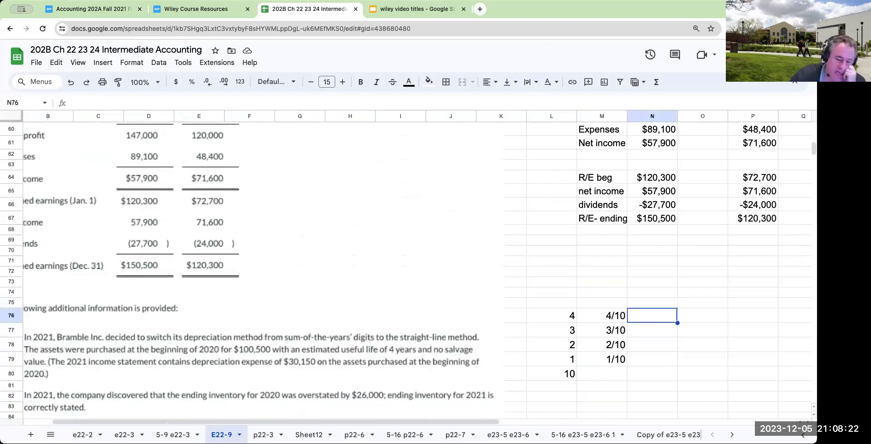
pyautogui.write('105000')
pyautogui.press('Return')
pyautogui.click(702, 315)
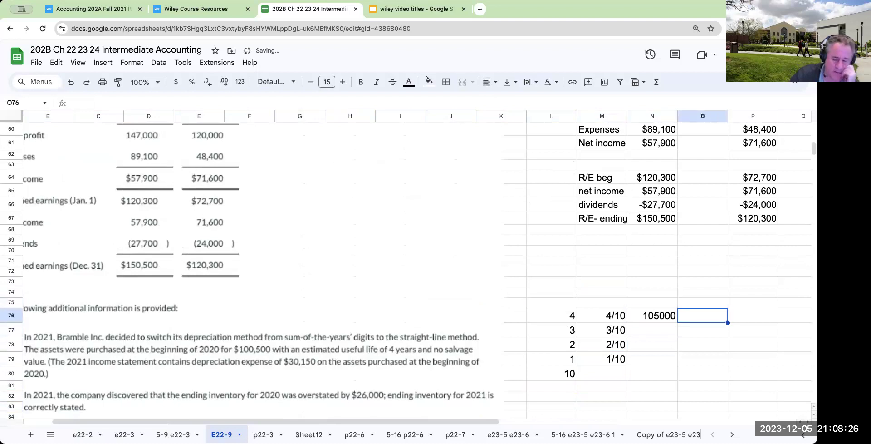
pyautogui.write('+')
pyautogui.press('Left')
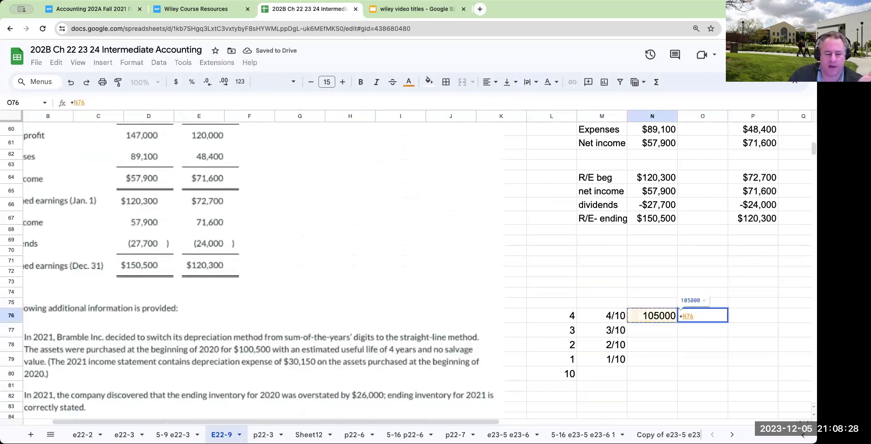
pyautogui.press('Escape')
pyautogui.press('Left')
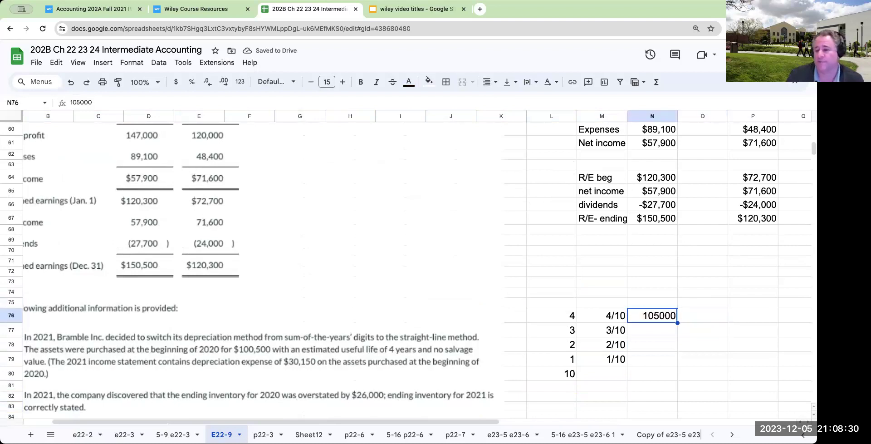
# Set the asset cost in N76 to 100500 and calculate the first-year depreciation in O76 as 100500*4/10
pyautogui.write('100500')
pyautogui.press('Return')
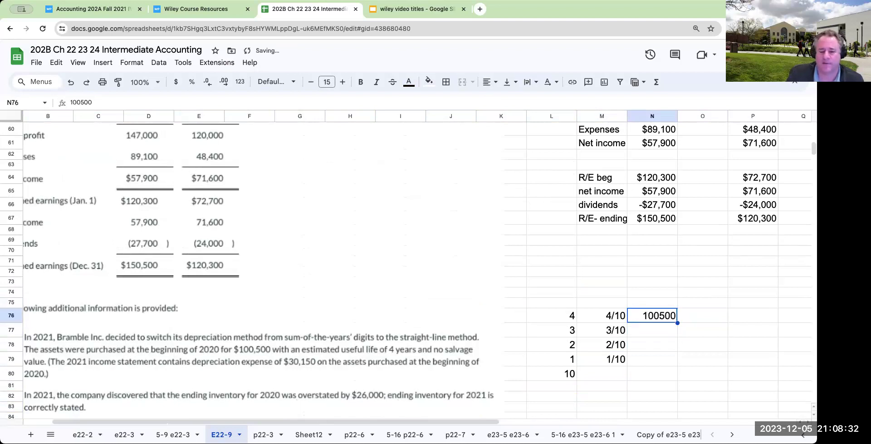
pyautogui.click(703, 315)
pyautogui.write('+100')
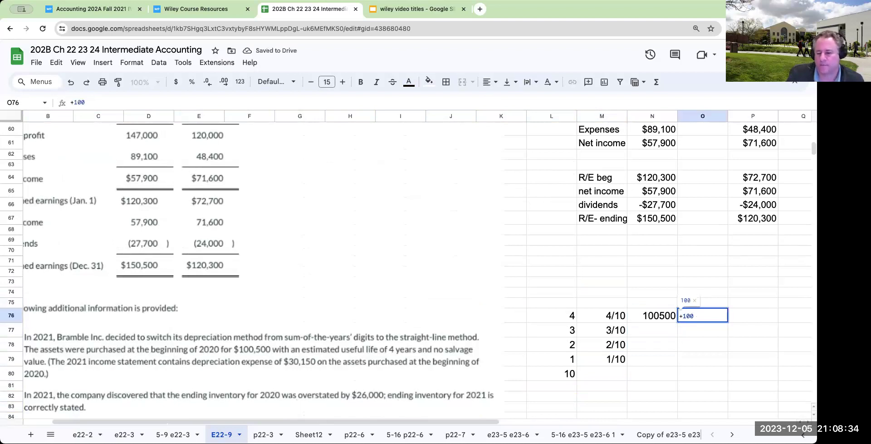
pyautogui.write('500*.4')
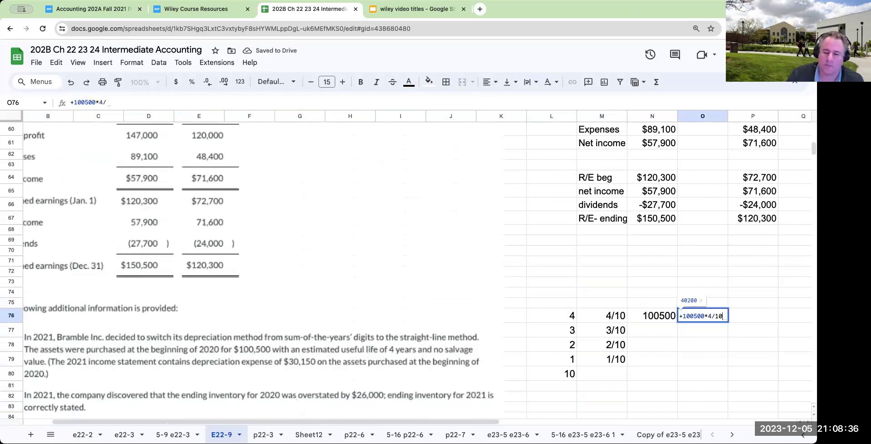
pyautogui.press('Return')
pyautogui.click(653, 315)
pyautogui.click(703, 316)
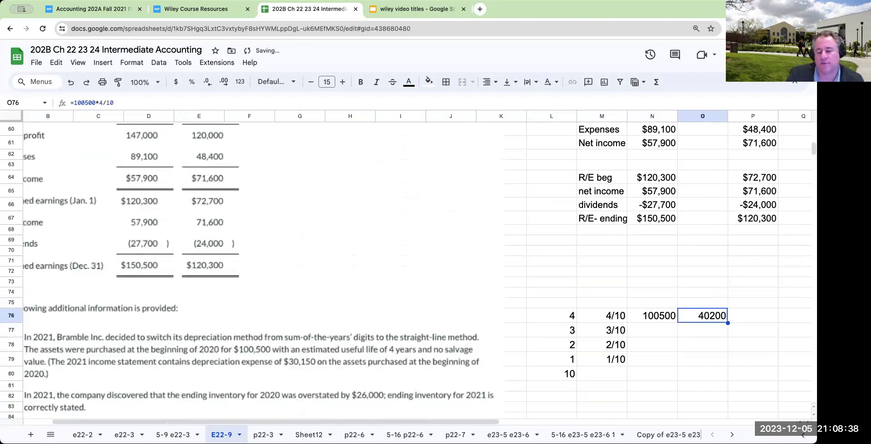
# Enter the asset cost 100500 in N77 and calculate the second-year depreciation in O77 as N77*3/10
pyautogui.press('Left')
pyautogui.press('Down')
pyautogui.write('100500')
pyautogui.press('Tab')
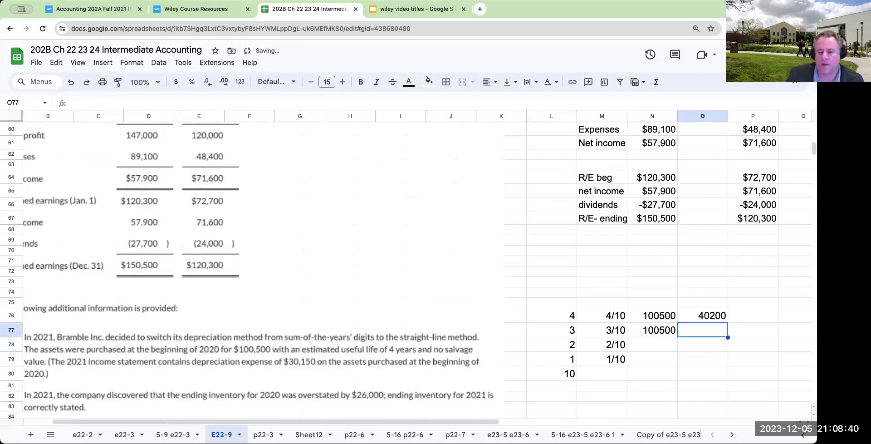
pyautogui.write('+')
pyautogui.press('Left')
pyautogui.write('*3/10')
pyautogui.press('Return')
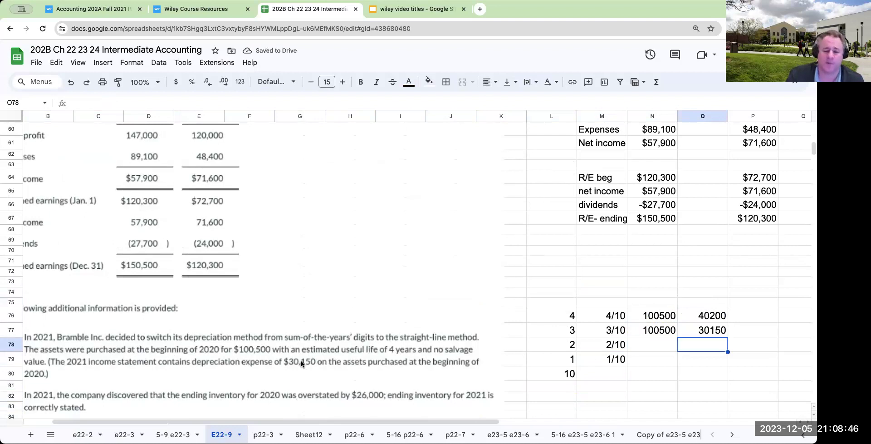
# Add the label "current expenses" in M83 below the depreciation fractions
pyautogui.scroll(-2, 680, 336)
pyautogui.scroll(3, 680, 336)
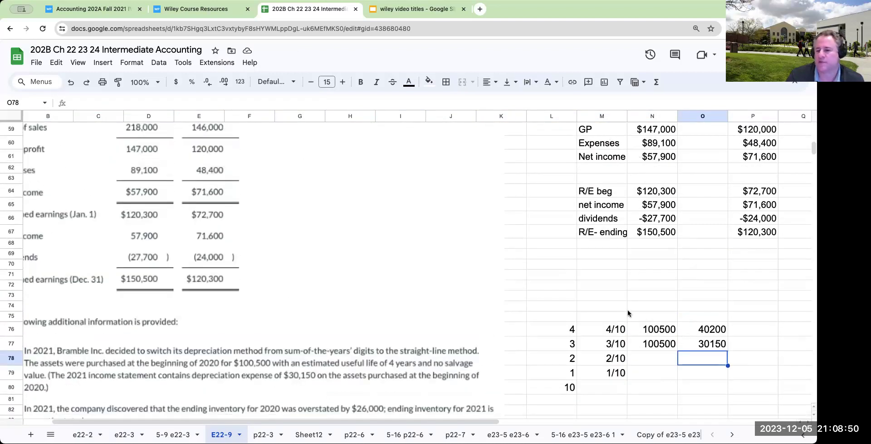
pyautogui.scroll(-1, 609, 390)
pyautogui.click(603, 379)
pyautogui.write('curren')
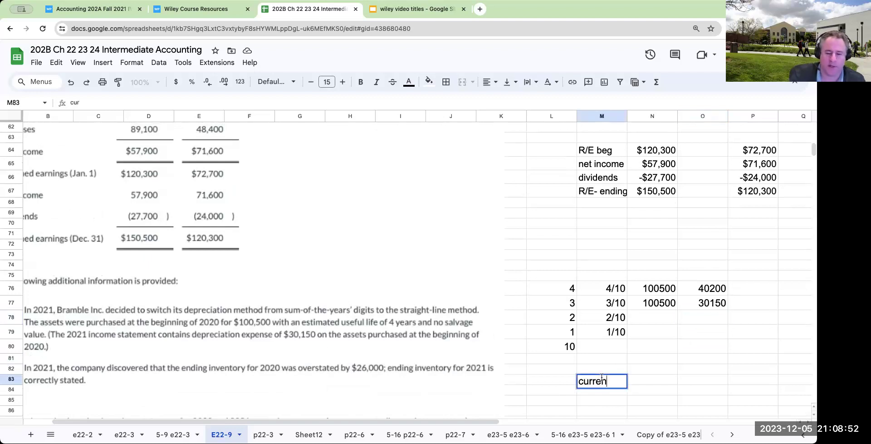
pyautogui.write('t expenses')
pyautogui.press('Return')
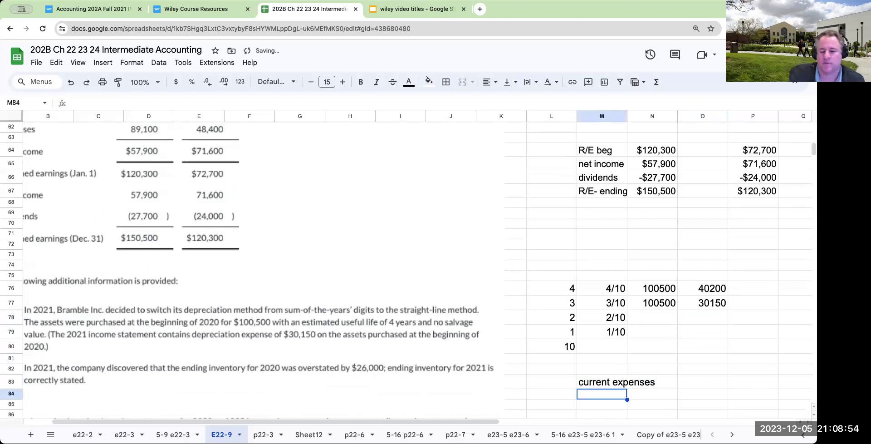
# Head O82 with 2021 and link O83 to the as-is 2021 Expenses in N60
pyautogui.click(703, 382)
pyautogui.press('Up')
pyautogui.write('2021')
pyautogui.press('Return')
pyautogui.write('+')
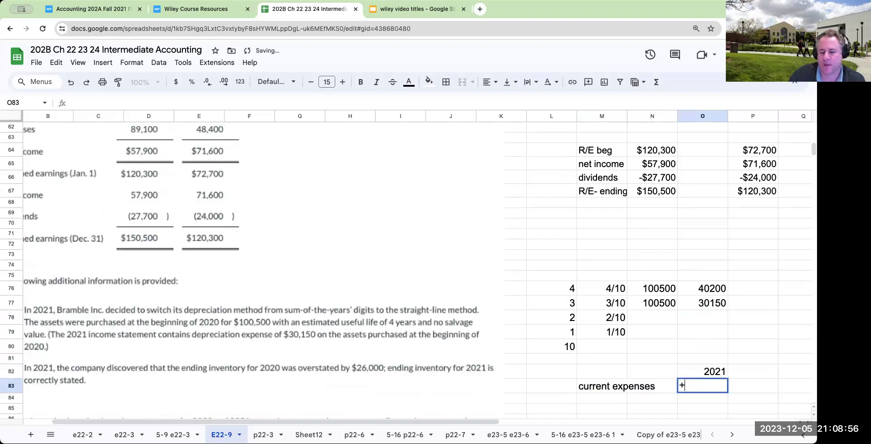
pyautogui.press('Up')
pyautogui.press('Up')
pyautogui.press('Up')
pyautogui.press('Up')
pyautogui.press('Up')
pyautogui.press('Up')
pyautogui.press('Up')
pyautogui.press('Up')
pyautogui.press('Up')
pyautogui.press('Up')
pyautogui.press('Up')
pyautogui.press('Up')
pyautogui.press('Up')
pyautogui.press('Up')
pyautogui.press('Up')
pyautogui.press('Up')
pyautogui.press('Up')
pyautogui.press('Up')
pyautogui.press('Up')
pyautogui.press('Up')
pyautogui.press('Up')
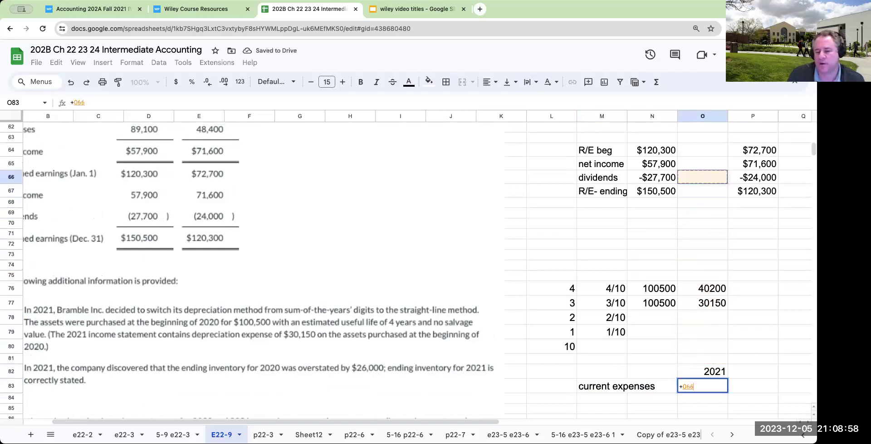
pyautogui.press('Left')
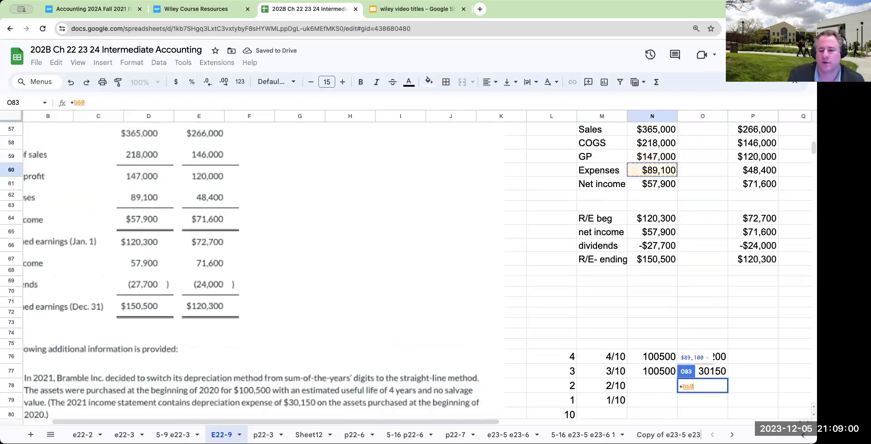
pyautogui.press('Return')
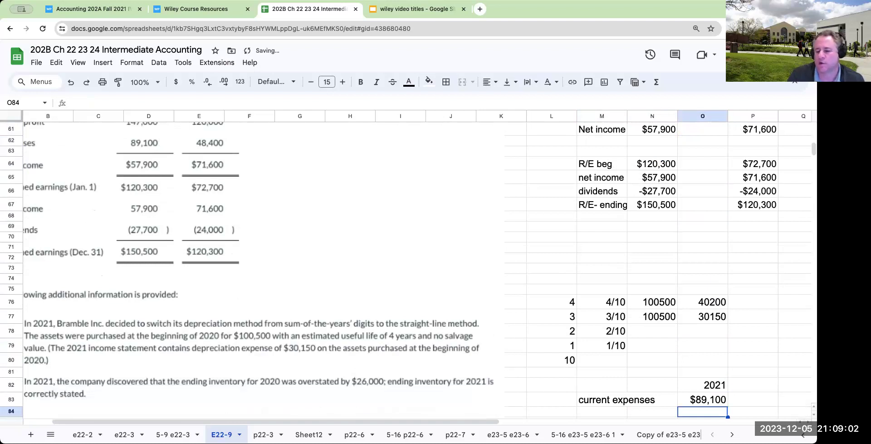
# Add the label "depr included" in M84 under current expenses
pyautogui.press('Left')
pyautogui.press('Left')
pyautogui.write('depr included')
pyautogui.press('Return')
pyautogui.press('Up')
pyautogui.press('Right')
pyautogui.press('Right')
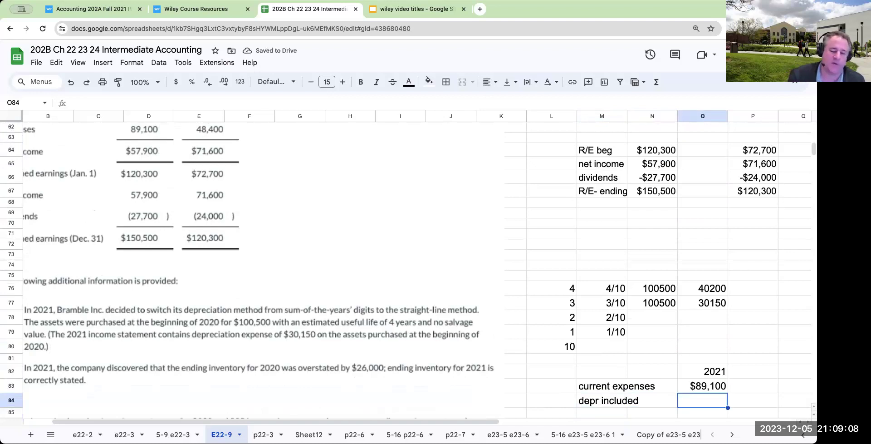
# Link O84 to the negative of the second-year depreciation in O77
pyautogui.write('=-')
pyautogui.press('Up')
pyautogui.press('Up')
pyautogui.press('Up')
pyautogui.press('Up')
pyautogui.press('Up')
pyautogui.press('Up')
pyautogui.press('Up')
pyautogui.press('Return')
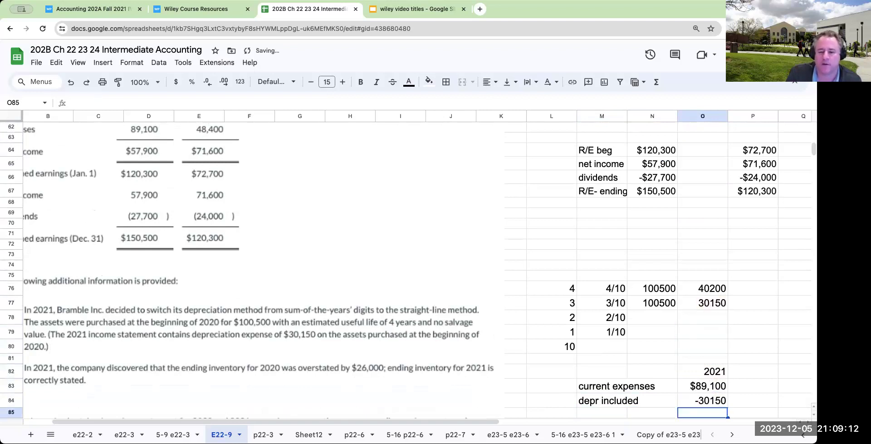
# Calculate 2021 expenses excluding depreciation in O85 by adding O83 and O84
pyautogui.write('=')
pyautogui.press('Up')
pyautogui.press('Up')
pyautogui.write('+')
pyautogui.press('Up')
pyautogui.press('Return')
# Label the row 85 subtotal "without depr" in M85
pyautogui.press('Up')
pyautogui.press('Left')
pyautogui.press('Left')
pyautogui.write('without depr')
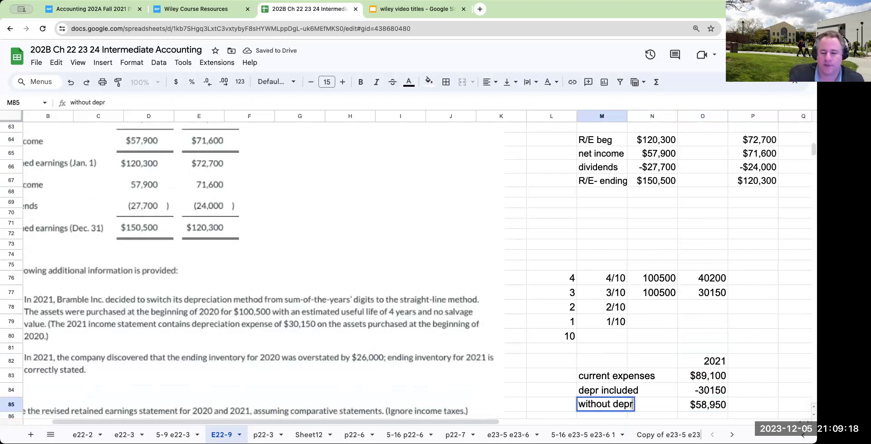
pyautogui.press('Return')
pyautogui.press('Up')
pyautogui.press('Right')
pyautogui.press('Right')
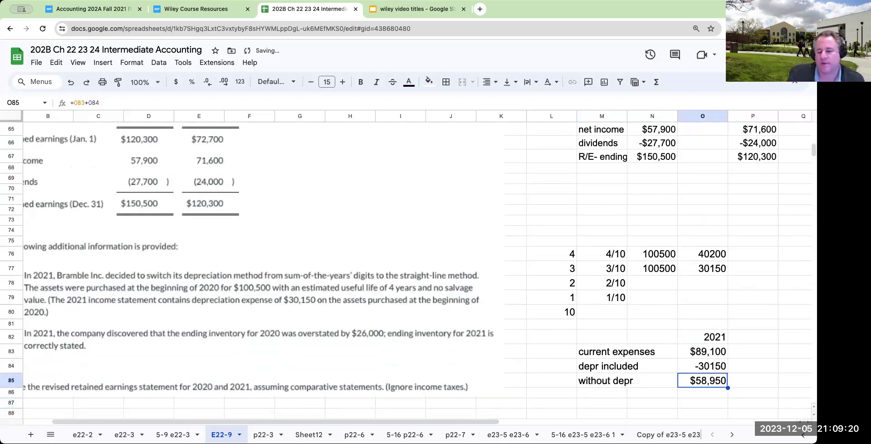
pyautogui.press('Right')
pyautogui.press('Right')
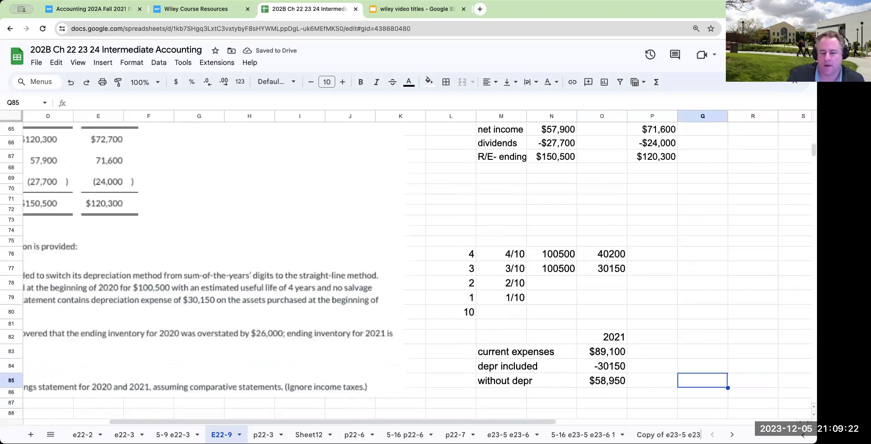
pyautogui.press('Up')
pyautogui.press('Up')
pyautogui.press('Up')
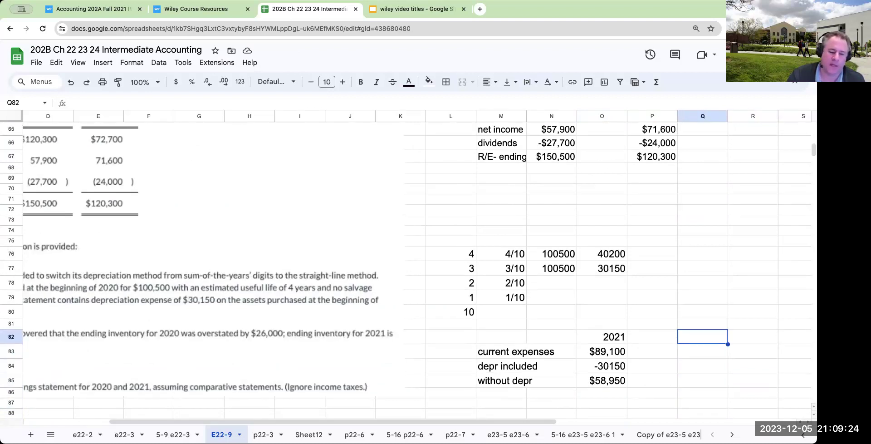
pyautogui.write('105')
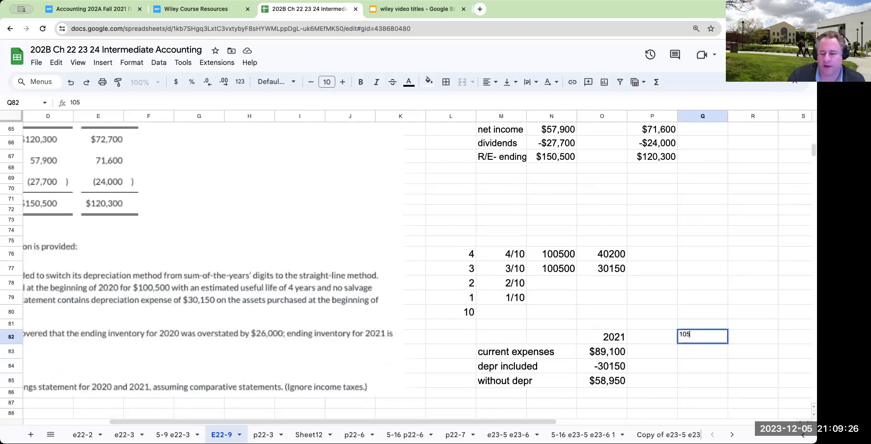
pyautogui.write('0500-40200')
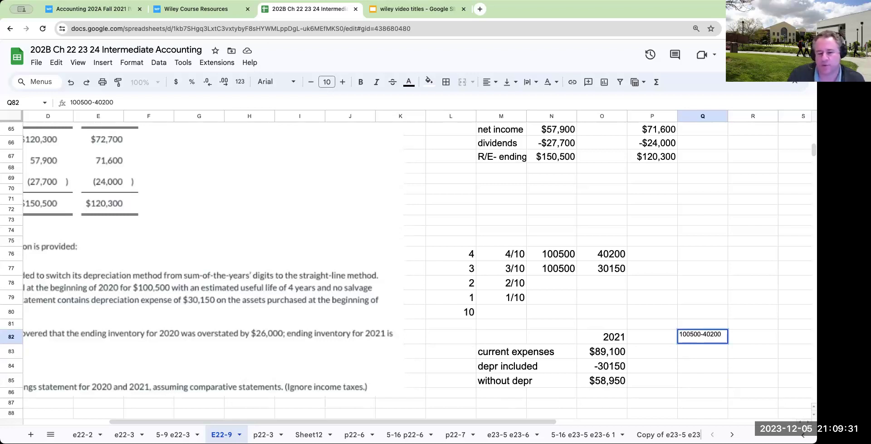
pyautogui.press('Return')
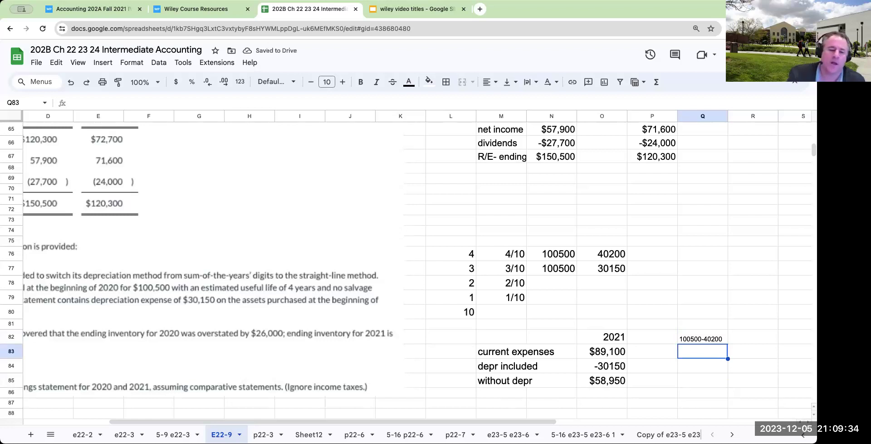
# Enter 3 in Q83 as the remaining years beneath the book value expression
pyautogui.write('3')
pyautogui.press('Return')
pyautogui.press('Up')
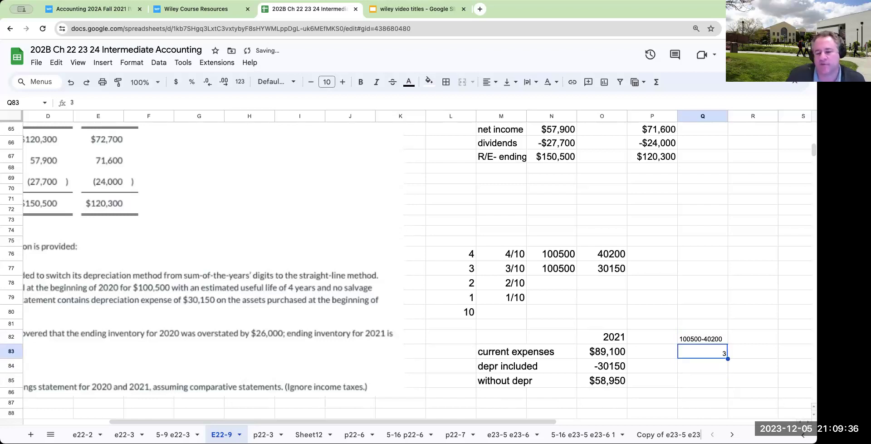
pyautogui.press('Up')
pyautogui.press('Right')
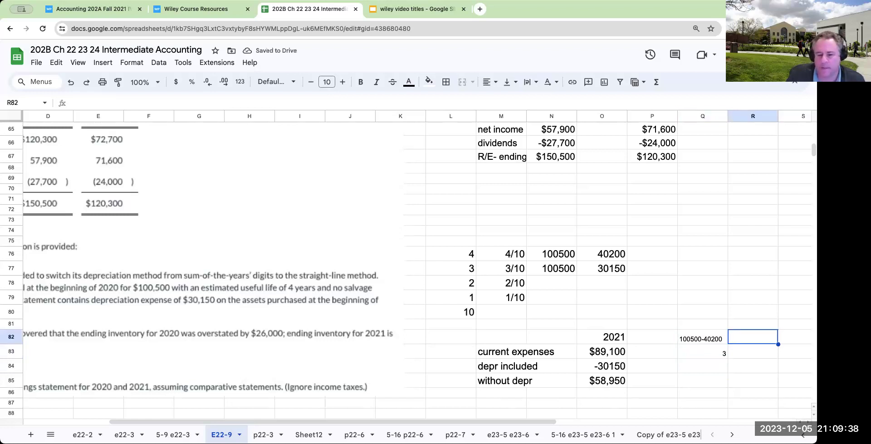
# Calculate the remaining book value in R82 by subtracting the 2020 depreciation in O76 from the asset cost in N76
pyautogui.write('+')
pyautogui.press('Left')
pyautogui.press('Down')
pyautogui.press('Down')
pyautogui.press('Left')
pyautogui.press('Left')
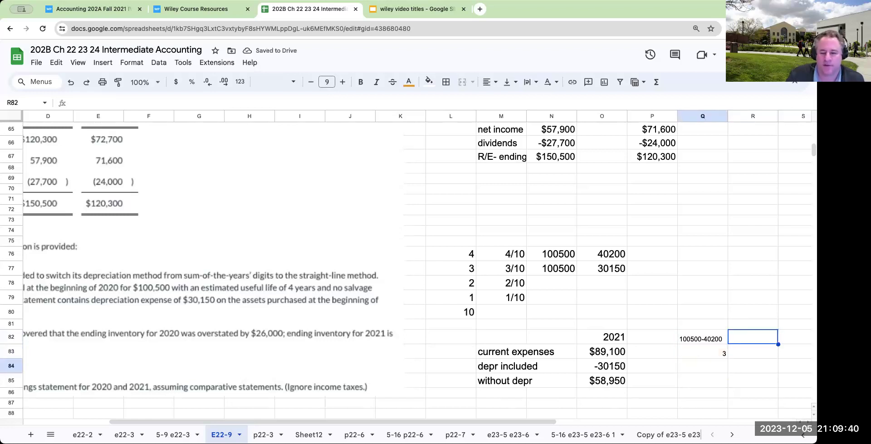
pyautogui.press('Left')
pyautogui.press('Up')
pyautogui.press('Up')
pyautogui.press('Up')
pyautogui.press('Up')
pyautogui.press('Up')
pyautogui.press('Up')
pyautogui.press('Up')
pyautogui.press('Up')
pyautogui.write('-')
pyautogui.press('Left')
pyautogui.press('Left')
pyautogui.press('Up')
pyautogui.press('Up')
pyautogui.press('Left')
pyautogui.press('Up')
pyautogui.press('Up')
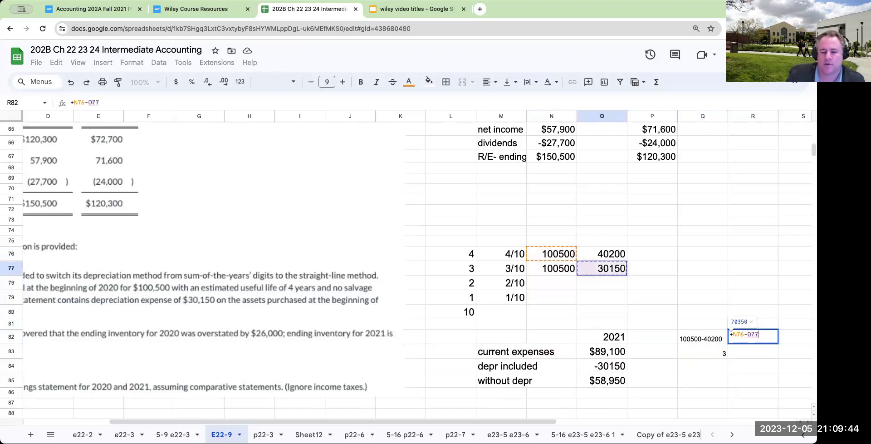
pyautogui.press('Up')
pyautogui.press('Up')
pyautogui.press('Return')
# Enter 3 remaining years in R83 and calculate annual straight-line depreciation in S82 as R82 divided by R83
pyautogui.write('3')
pyautogui.press('Tab')
pyautogui.press('Up')
pyautogui.write('+')
pyautogui.press('Left')
pyautogui.write('/')
pyautogui.press('Down')
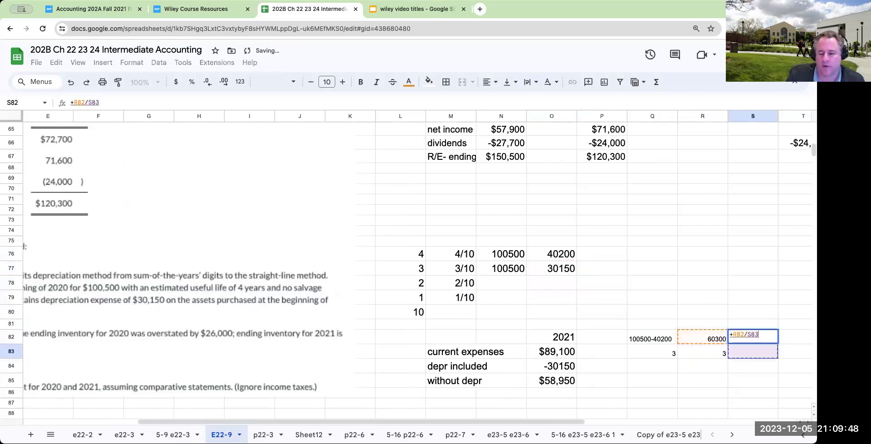
pyautogui.press('Left')
pyautogui.press('Return')
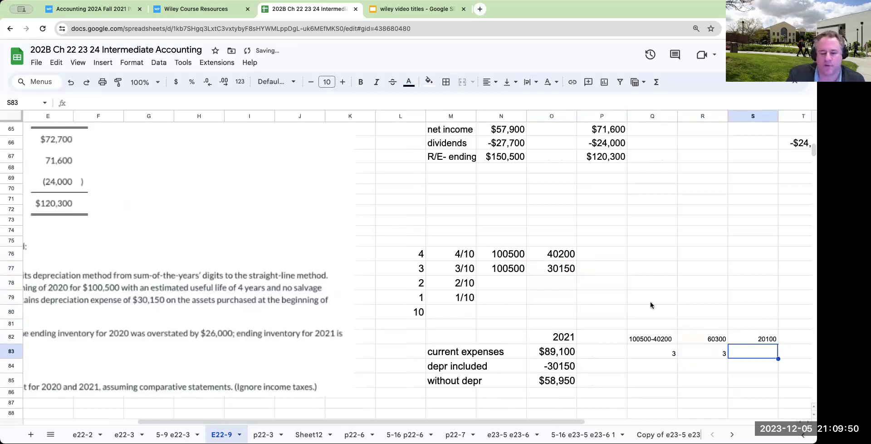
# Enlarge the font of the straight-line depreciation working in Q82:S83 to 16
pyautogui.moveTo(601, 311); pyautogui.dragTo(792, 393)
pyautogui.click(343, 81)
pyautogui.click(343, 82)
pyautogui.click(343, 81)
pyautogui.click(673, 223)
# Label M87 "without depr" to start the revised 2021 expense calculation below the subtotal
pyautogui.scroll(-3, 672, 254)
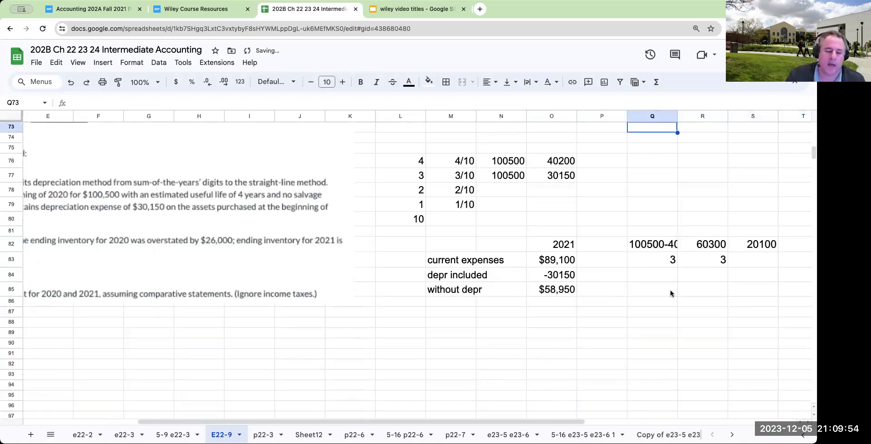
pyautogui.click(555, 303)
pyautogui.press('Left')
pyautogui.press('Left')
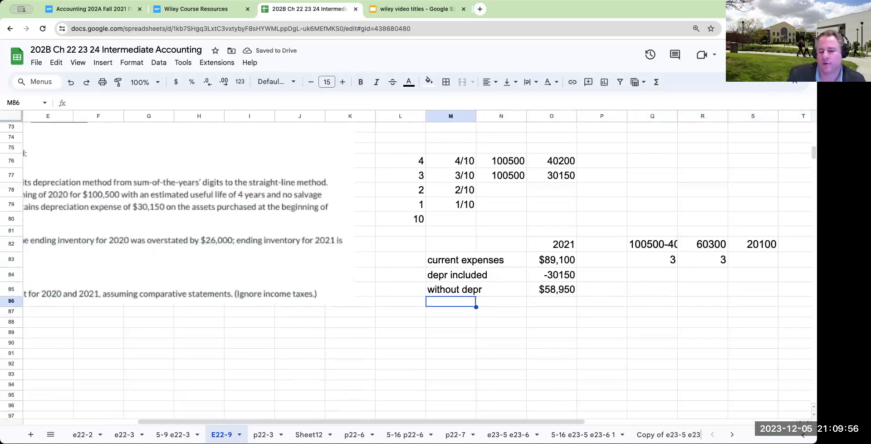
pyautogui.press('Down')
pyautogui.write('without depr')
pyautogui.press('Return')
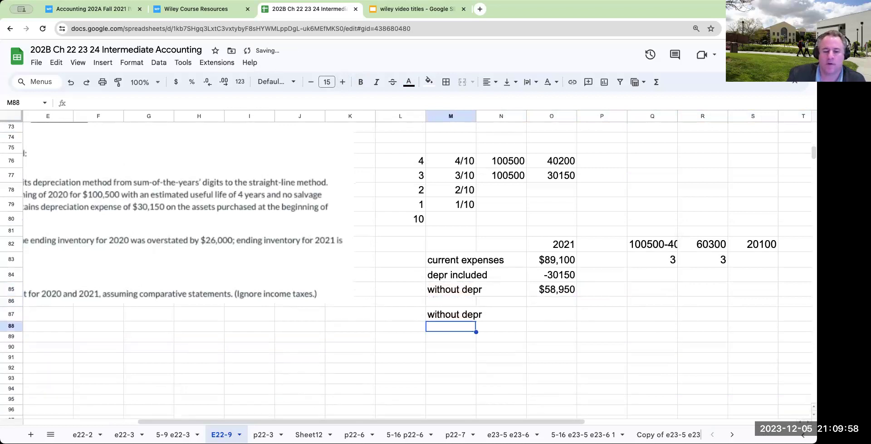
# Carry the expenses excluding depreciation from O85 into O87 with a cell reference
pyautogui.press('Up')
pyautogui.press('Right')
pyautogui.press('Right')
pyautogui.write('+')
pyautogui.press('Up')
pyautogui.press('Up')
pyautogui.press('Return')
# Label M88 "new s/l" and enter the new straight-line depreciation of 20100 in O88
pyautogui.press('Left')
pyautogui.press('Left')
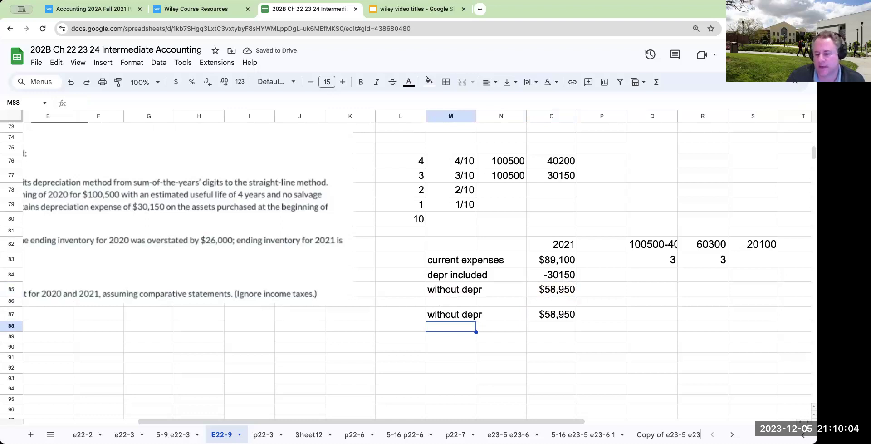
pyautogui.write('new sl')
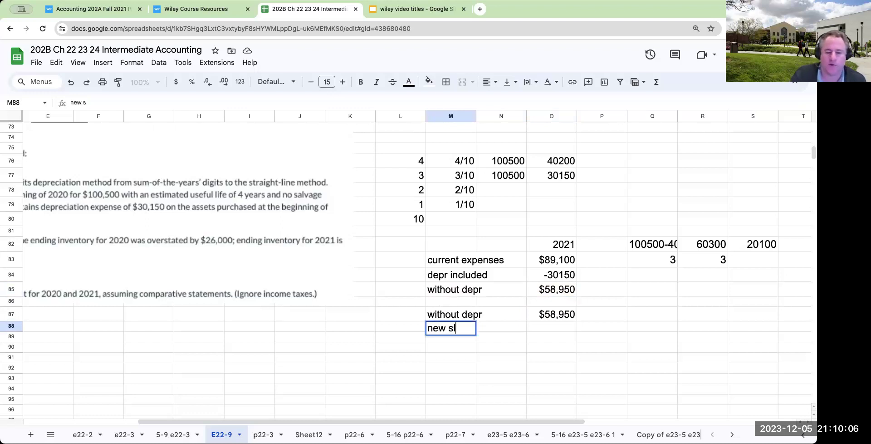
pyautogui.press('BackSpace')
pyautogui.write('/l')
pyautogui.press('Tab')
pyautogui.press('Tab')
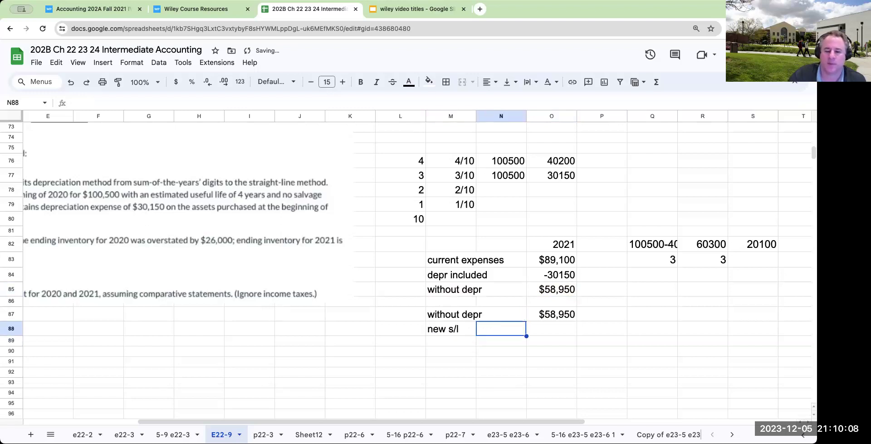
pyautogui.write('20100')
pyautogui.press('Return')
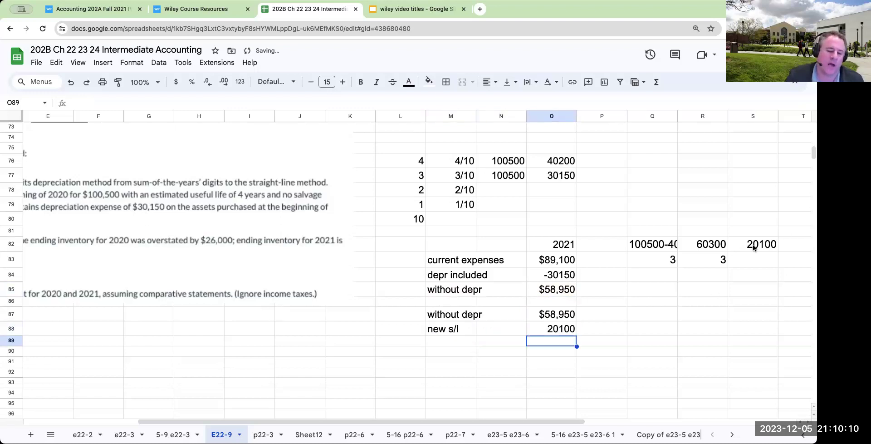
pyautogui.click(716, 258)
pyautogui.moveTo(416, 179); pyautogui.dragTo(416, 206)
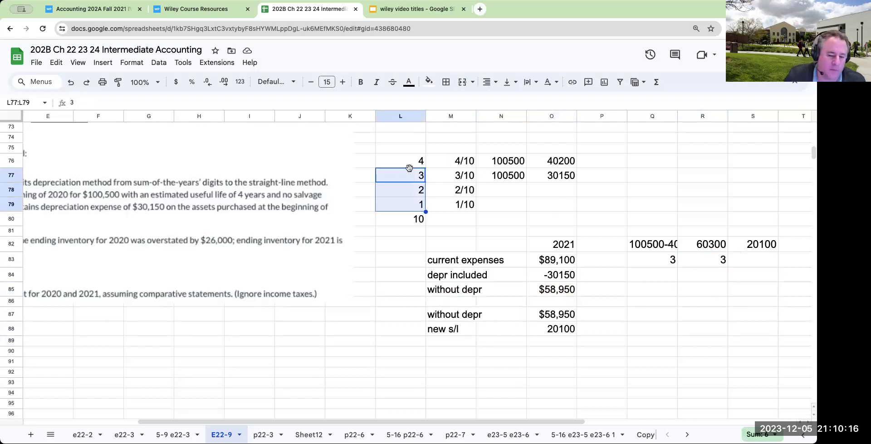
pyautogui.click(658, 244)
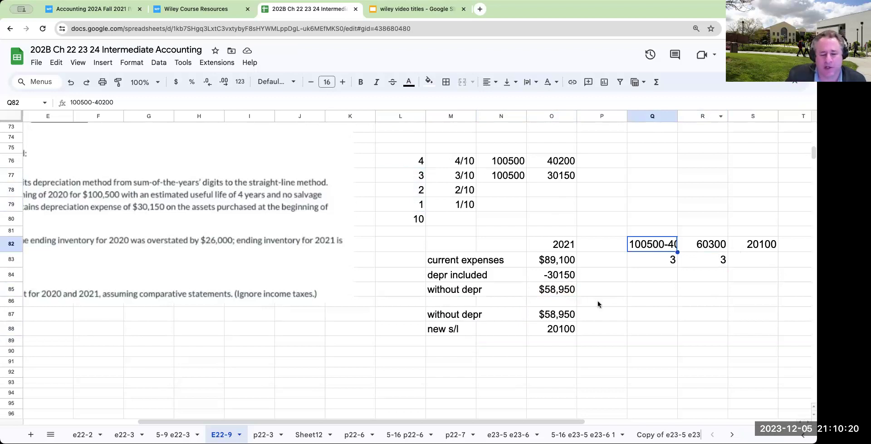
# Label M89 "new expenses" beneath the new straight-line row
pyautogui.click(548, 340)
pyautogui.press('Left')
pyautogui.press('Left')
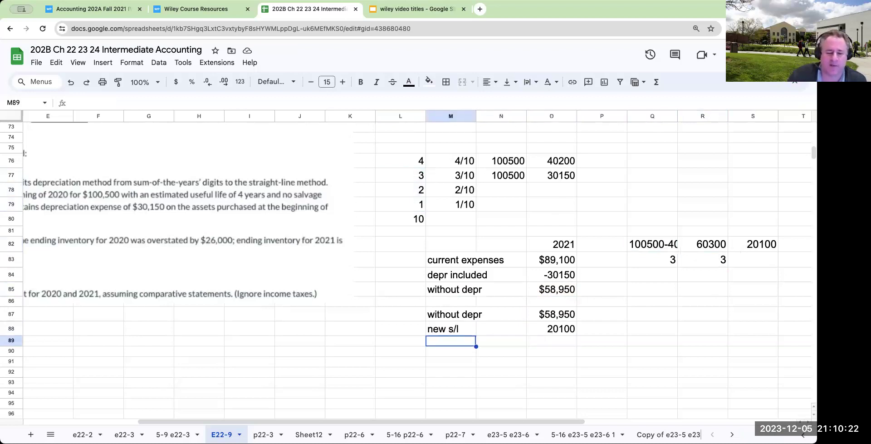
pyautogui.write('new expenses')
pyautogui.press('Return')
# Calculate the revised 2021 expenses in O89 by adding O87 and O88
pyautogui.press('Up')
pyautogui.press('Right')
pyautogui.press('Right')
pyautogui.write('+')
pyautogui.press('Up')
pyautogui.press('Up')
pyautogui.write('+')
pyautogui.press('Up')
pyautogui.press('Return')
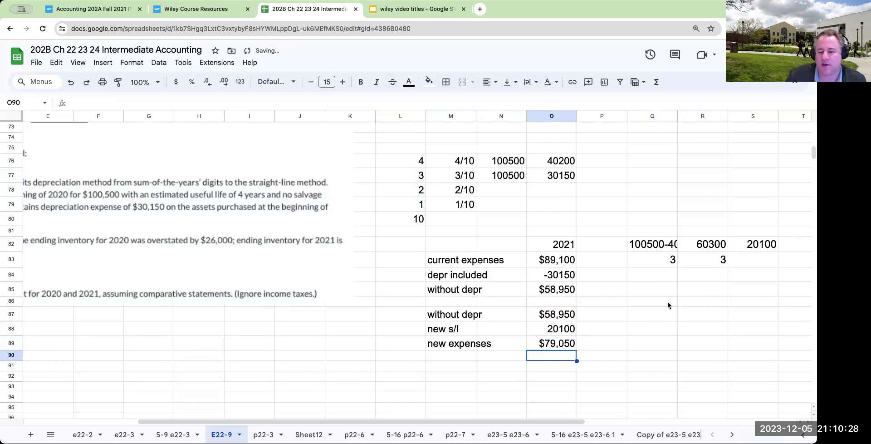
# Link the Expenses cell R60 in the revised 2021 column to the new expenses total in O89
pyautogui.scroll(10, 673, 268)
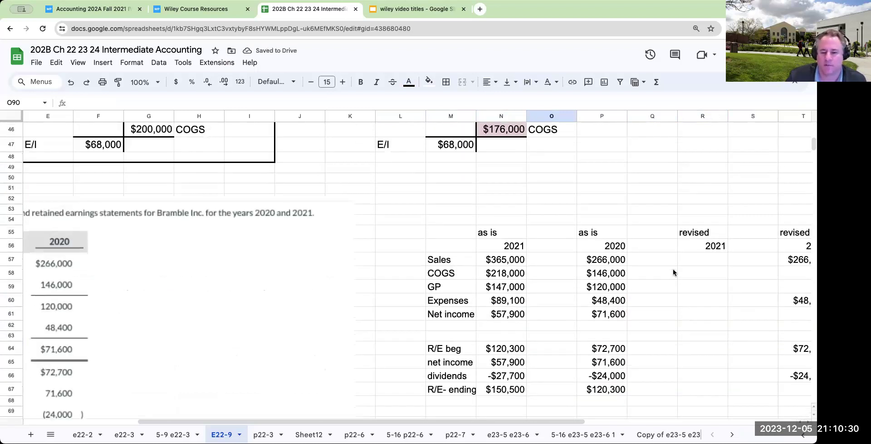
pyautogui.scroll(-2, 673, 268)
pyautogui.click(694, 270)
pyautogui.press('Up')
pyautogui.press('Up')
pyautogui.press('Up')
pyautogui.press('Up')
pyautogui.press('Up')
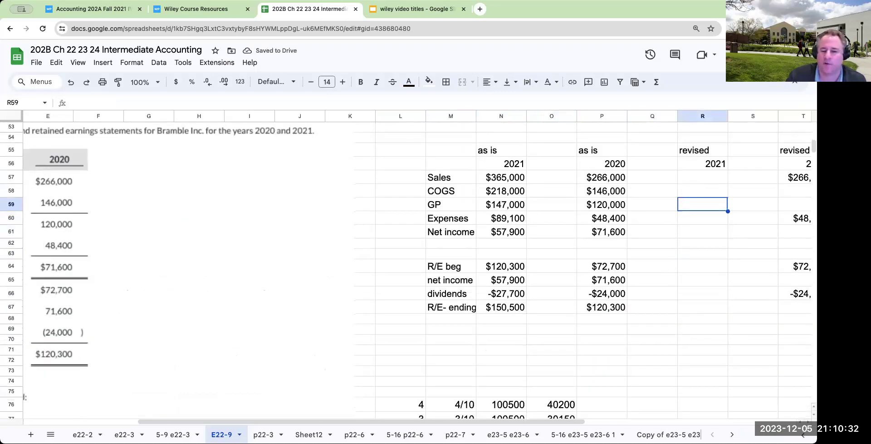
pyautogui.press('Down')
pyautogui.write('+')
pyautogui.press('Left')
pyautogui.press('Down')
pyautogui.press('Down')
pyautogui.press('Down')
pyautogui.press('Down')
pyautogui.press('Down')
pyautogui.press('Down')
pyautogui.press('Down')
pyautogui.press('Down')
pyautogui.press('Down')
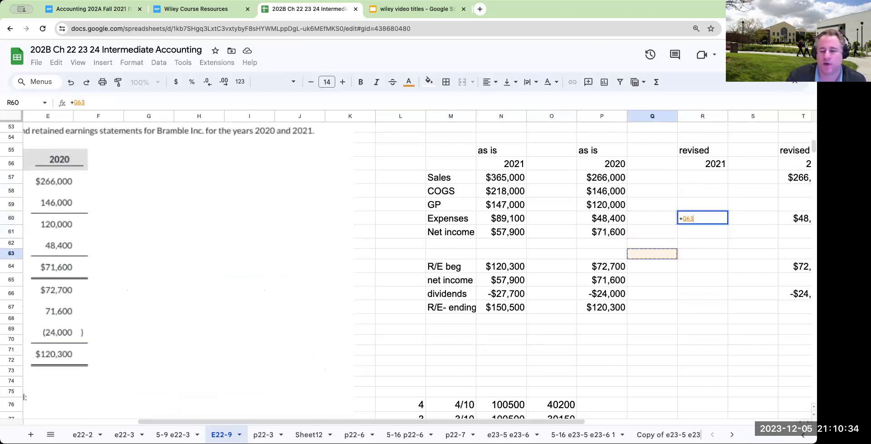
pyautogui.press('Down')
pyautogui.press('Down')
pyautogui.press('Down')
pyautogui.press('Down')
pyautogui.press('Down')
pyautogui.press('Down')
pyautogui.press('Down')
pyautogui.press('Down')
pyautogui.press('Down')
pyautogui.press('Down')
pyautogui.press('Down')
pyautogui.press('Down')
pyautogui.press('Down')
pyautogui.press('Down')
pyautogui.press('Down')
pyautogui.press('Down')
pyautogui.press('Down')
pyautogui.press('Down')
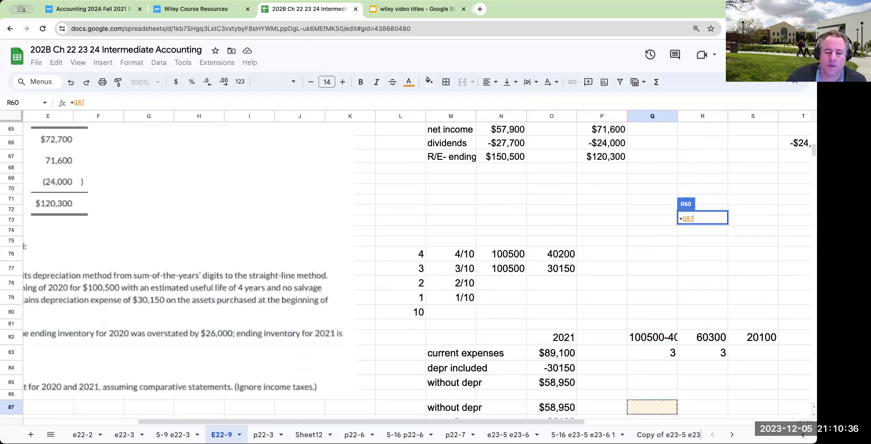
pyautogui.press('Left')
pyautogui.press('Left')
pyautogui.press('Down')
pyautogui.press('Down')
pyautogui.press('Return')
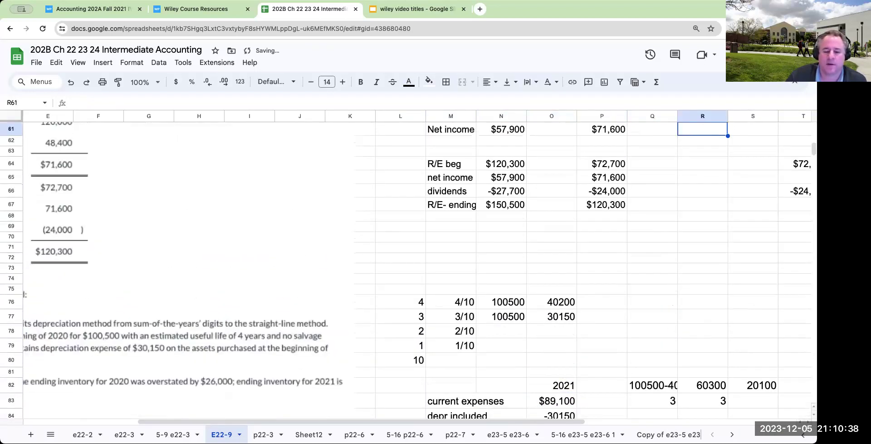
# Examine the Bramble inventory overstatement note and compare it with the COGS correction in the earlier E22.9 example
pyautogui.scroll(-3, 689, 222)
pyautogui.scroll(8, 681, 236)
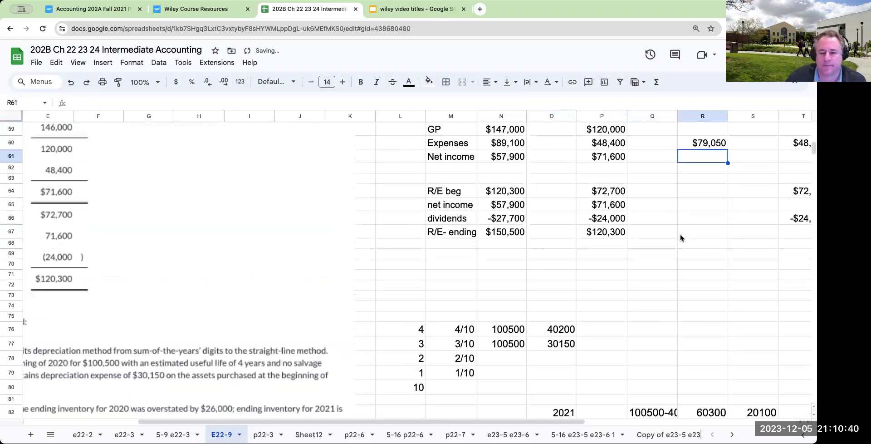
pyautogui.moveTo(472, 422); pyautogui.dragTo(427, 422)
pyautogui.hscroll(-2, 271, 378)
pyautogui.scroll(-5, 271, 379)
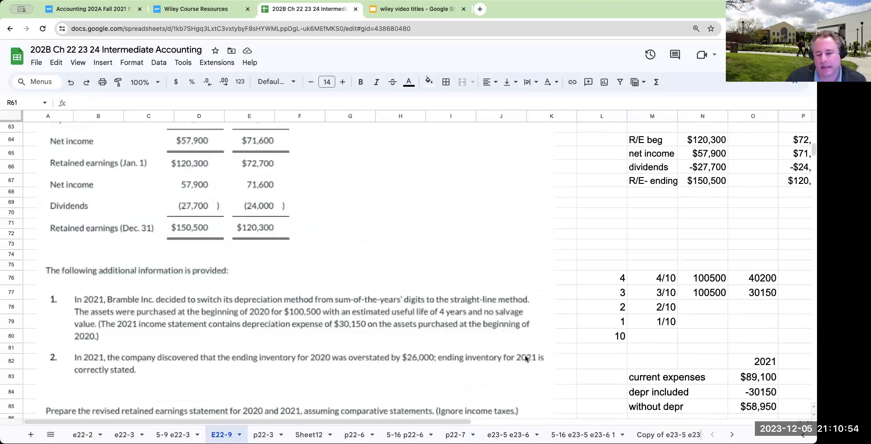
pyautogui.scroll(15, 723, 320)
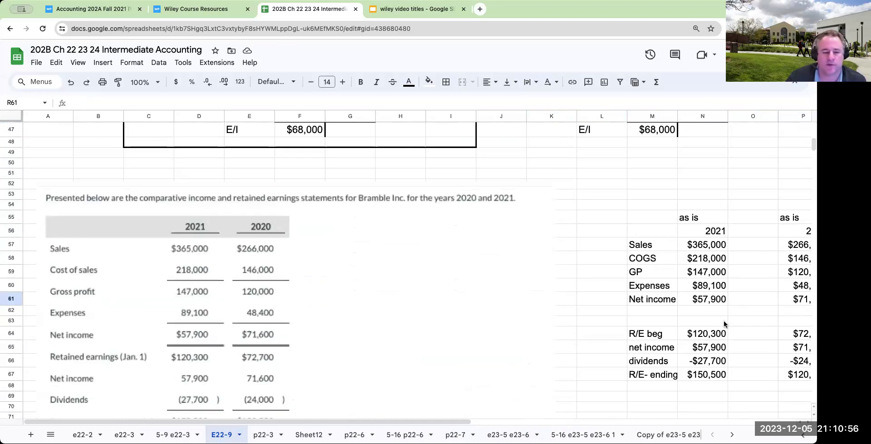
pyautogui.scroll(-2, 724, 323)
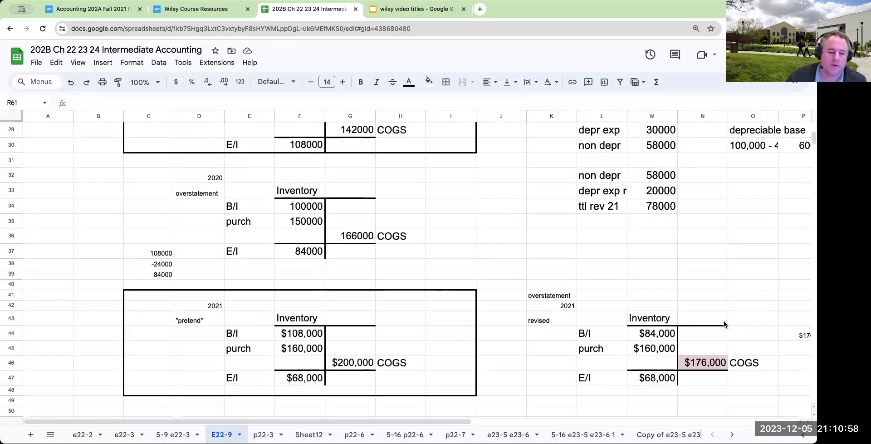
pyautogui.scroll(2, 725, 323)
pyautogui.scroll(5, 724, 321)
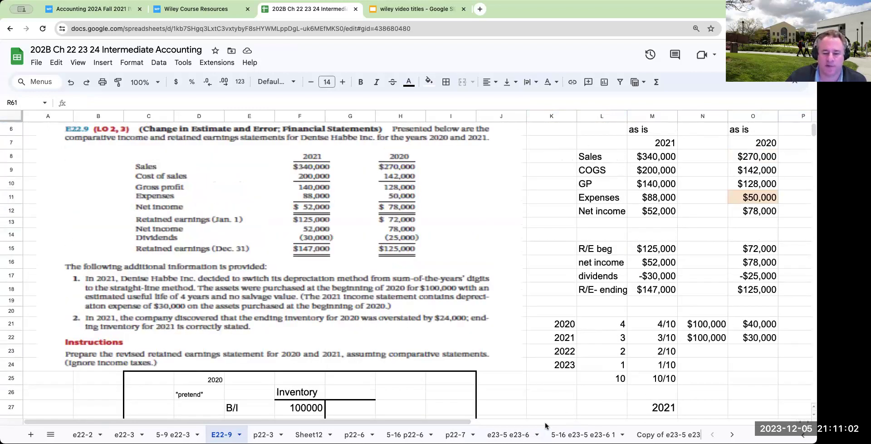
pyautogui.hscroll(3, 558, 409)
pyautogui.hscroll(3, 557, 409)
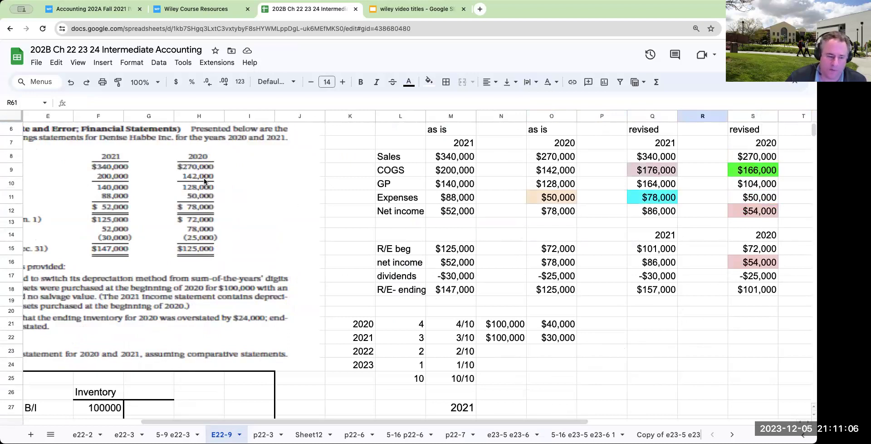
pyautogui.scroll(-12, 693, 263)
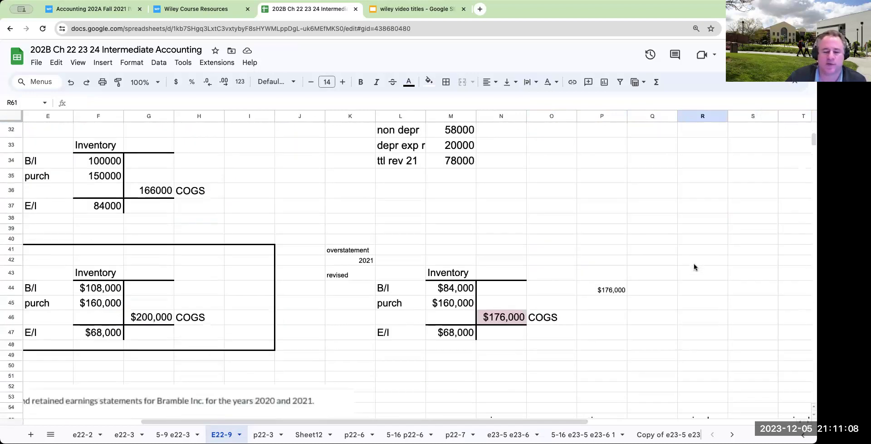
pyautogui.scroll(-1, 693, 267)
pyautogui.moveTo(456, 421); pyautogui.dragTo(336, 420)
pyautogui.scroll(-5, 445, 330)
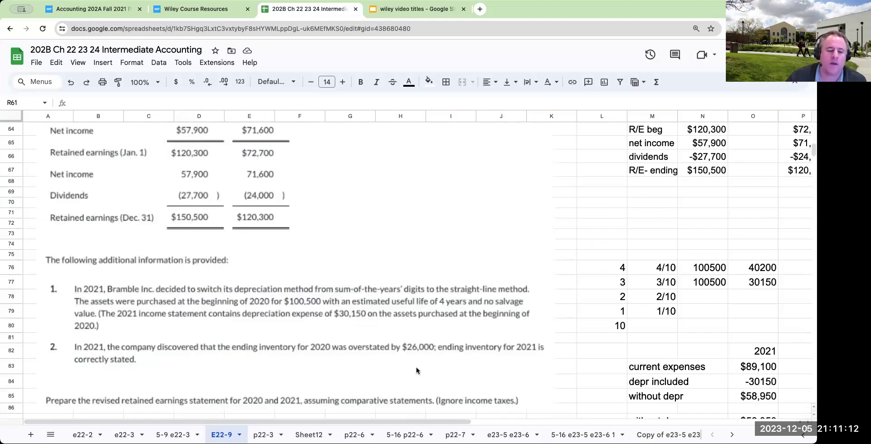
pyautogui.scroll(-1, 286, 382)
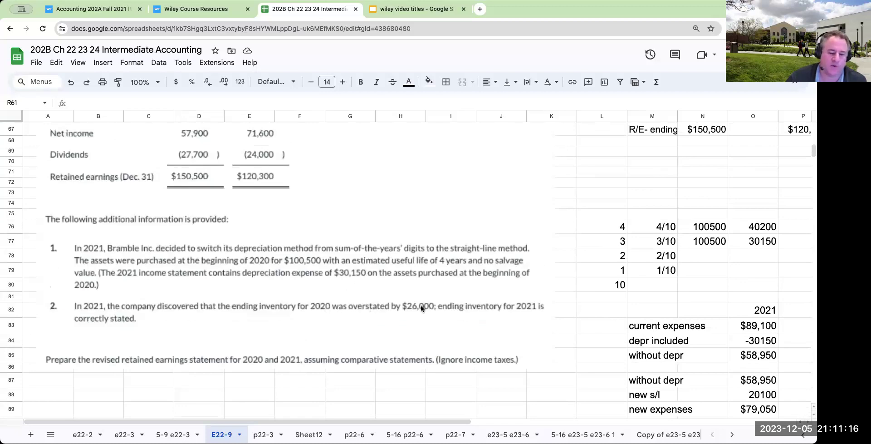
# Calculate the revised 2020 COGS in T58 as 146000 plus the 26000 inventory overstatement
pyautogui.click(786, 261)
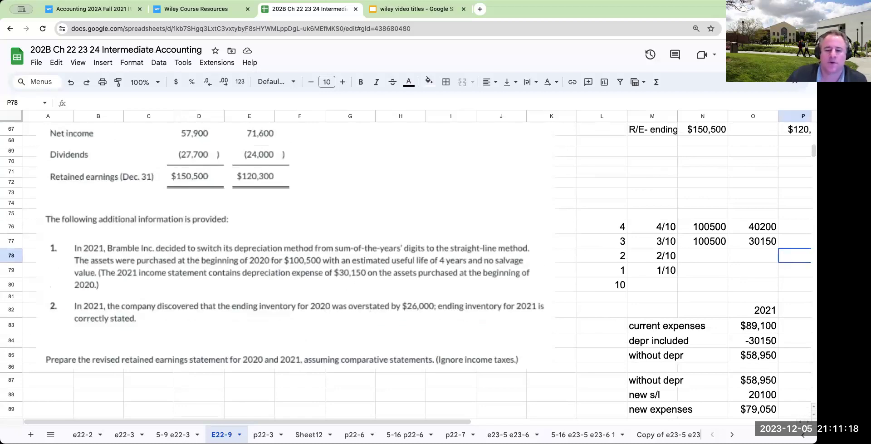
pyautogui.press('Right')
pyautogui.press('Right')
pyautogui.press('Right')
pyautogui.press('Right')
pyautogui.press('Right')
pyautogui.press('Right')
pyautogui.press('Up')
pyautogui.scroll(7, 576, 320)
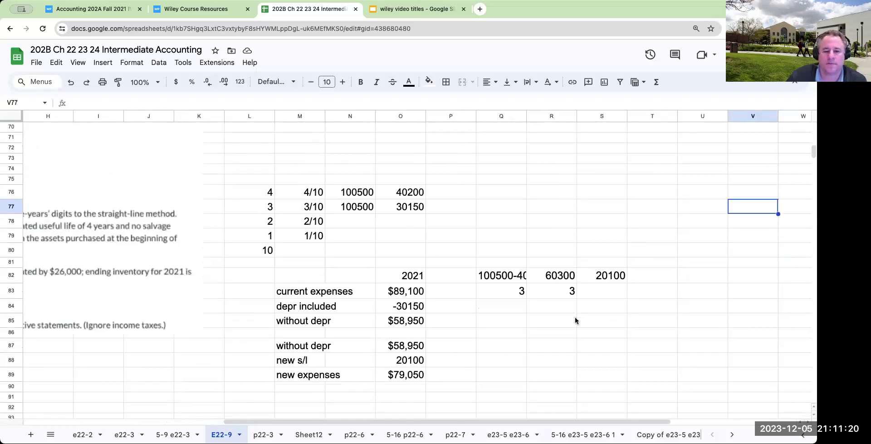
pyautogui.click(669, 259)
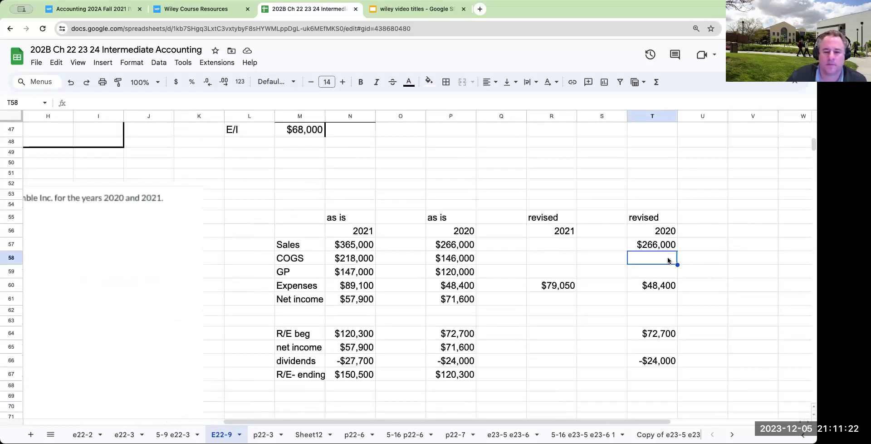
pyautogui.write('+146000')
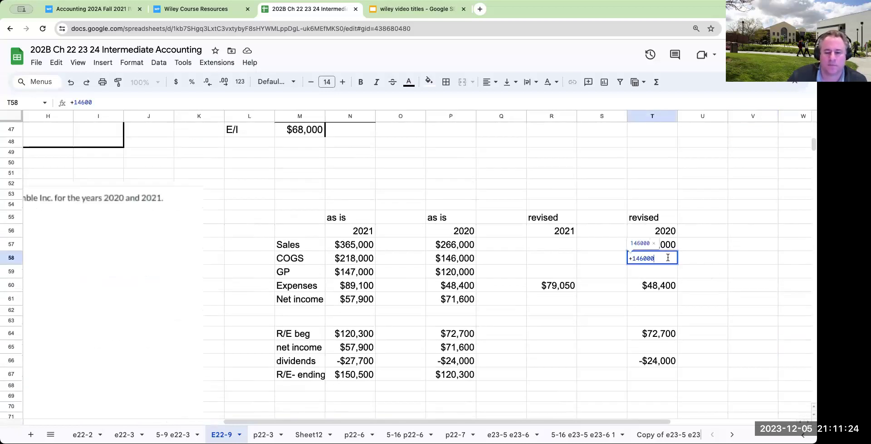
pyautogui.write('+26000')
pyautogui.press('Return')
pyautogui.press('Up')
pyautogui.press('Left')
pyautogui.press('Left')
pyautogui.press('Left')
pyautogui.press('Left')
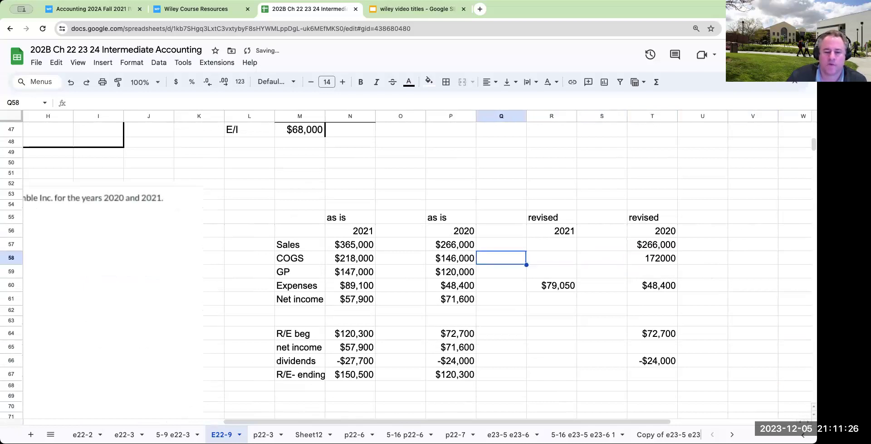
pyautogui.scroll(-6, 409, 273)
pyautogui.click(401, 265)
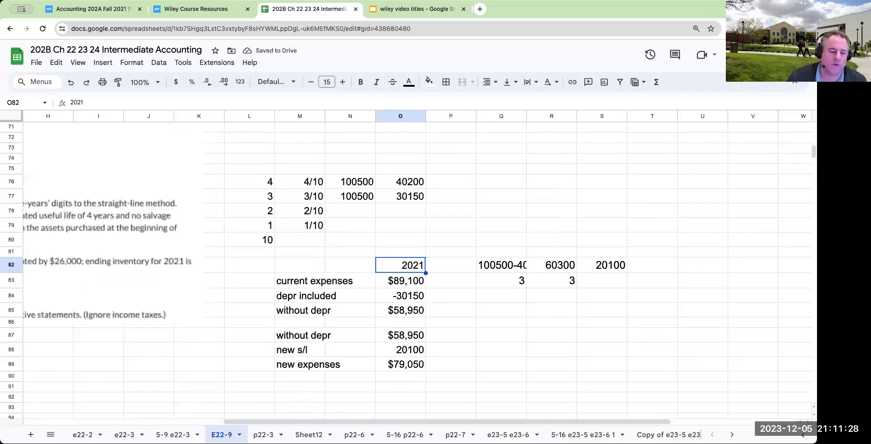
# Examine the Bramble notes on the depreciation method switch and the 2020 ending inventory overstatement beside the depreciation workings
pyautogui.press('Left')
pyautogui.press('Left')
pyautogui.press('Left')
pyautogui.press('Left')
pyautogui.press('Left')
pyautogui.press('Left')
pyautogui.press('Left')
pyautogui.press('Left')
pyautogui.press('Left')
pyautogui.press('Left')
pyautogui.press('Left')
pyautogui.press('Left')
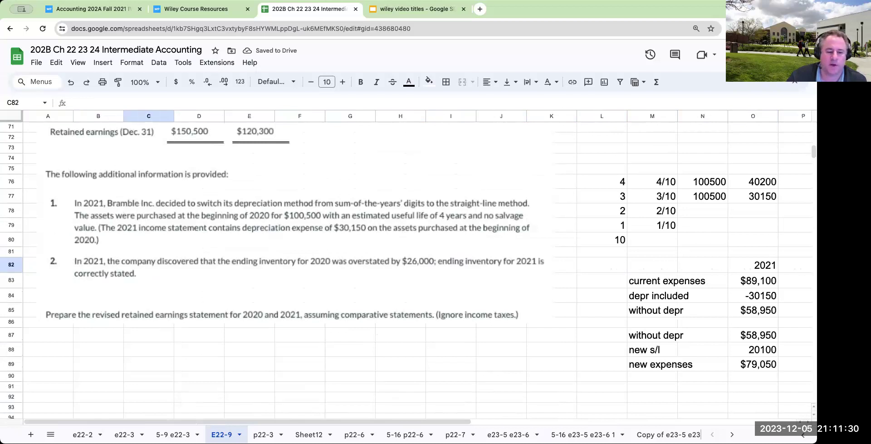
pyautogui.press('Up')
pyautogui.press('Right')
pyautogui.press('Right')
pyautogui.press('Right')
pyautogui.press('Right')
pyautogui.press('Right')
pyautogui.press('Right')
pyautogui.press('Right')
pyautogui.press('Right')
pyautogui.press('Right')
pyautogui.press('Right')
pyautogui.press('Right')
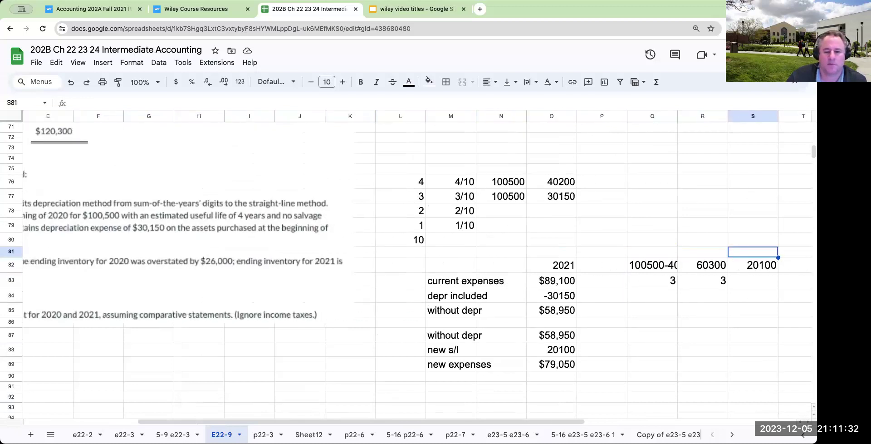
# Enter the supporting note 146000+26000 in U58, beside the revised 2020 COGS
pyautogui.press('Up')
pyautogui.press('Up')
pyautogui.press('Up')
pyautogui.press('Up')
pyautogui.press('Up')
pyautogui.press('Up')
pyautogui.press('Up')
pyautogui.press('Up')
pyautogui.press('Up')
pyautogui.press('Up')
pyautogui.press('Up')
pyautogui.press('Up')
pyautogui.press('Up')
pyautogui.press('Up')
pyautogui.press('Up')
pyautogui.press('Up')
pyautogui.press('Up')
pyautogui.press('Up')
pyautogui.press('Up')
pyautogui.press('Up')
pyautogui.press('Up')
pyautogui.press('Up')
pyautogui.press('Up')
pyautogui.press('Up')
pyautogui.press('Up')
pyautogui.press('Up')
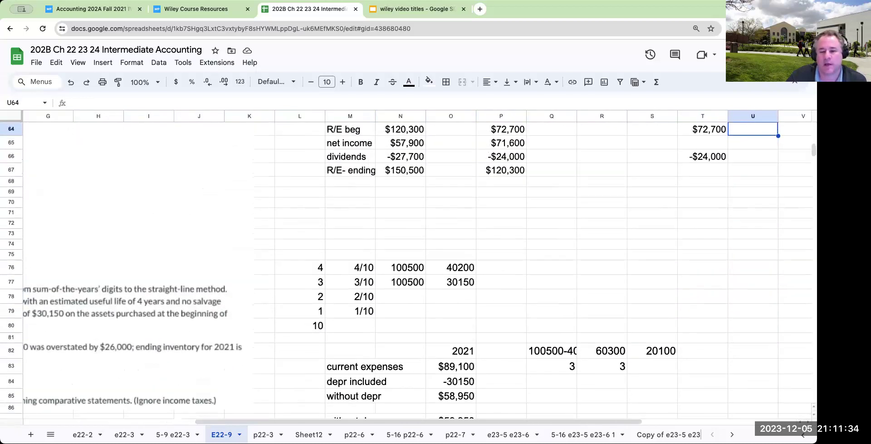
pyautogui.press('Left')
pyautogui.press('Down')
pyautogui.press('Down')
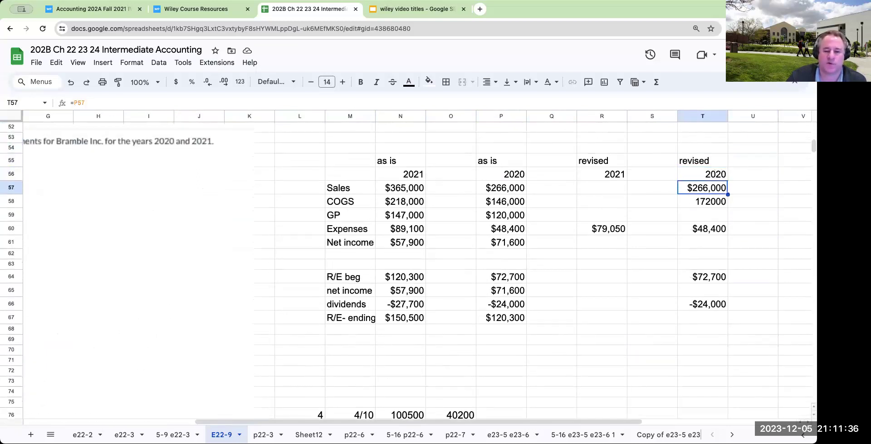
pyautogui.press('Down')
pyautogui.press('Left')
pyautogui.press('Right')
pyautogui.press('Right')
pyautogui.write('146000+26000')
pyautogui.press('Return')
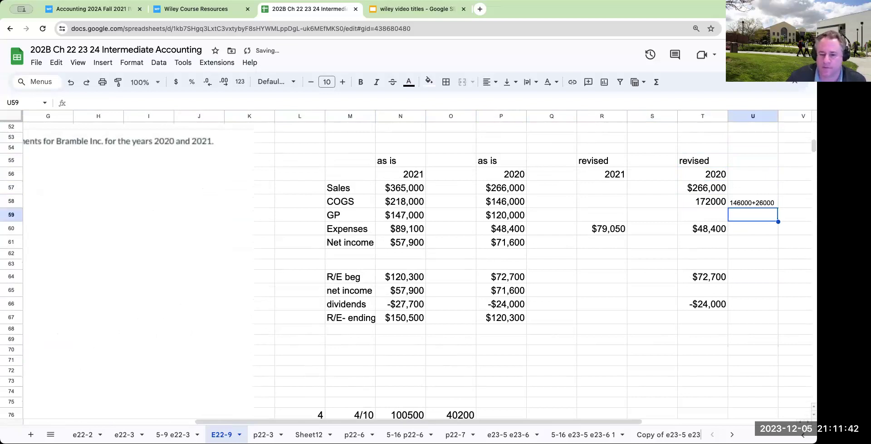
# Calculate the revised 2021 COGS in R58 as the as-is COGS in N58 minus 26000
pyautogui.press('Up')
pyautogui.press('Left')
pyautogui.press('Left')
pyautogui.press('Left')
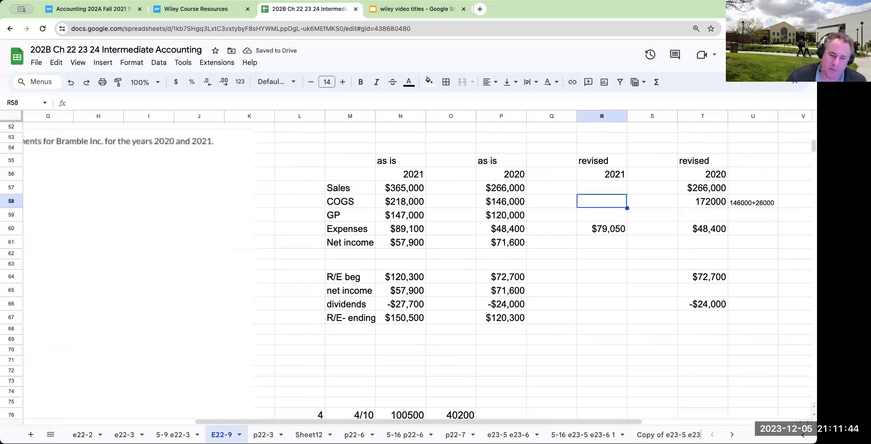
pyautogui.scroll(15, 554, 289)
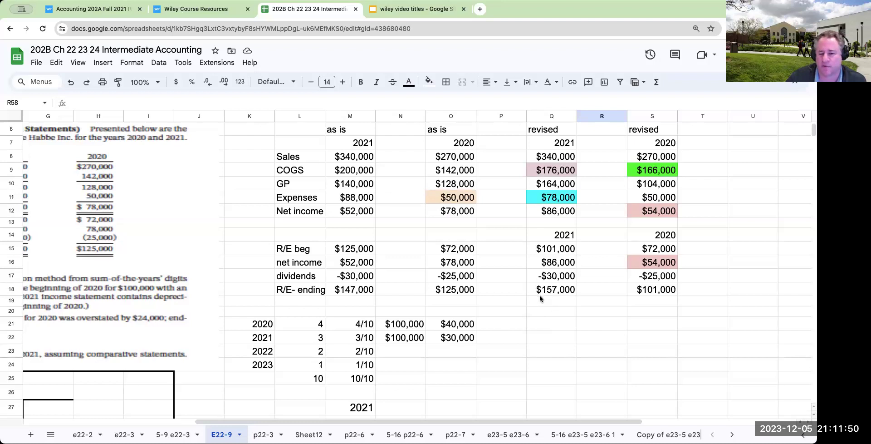
pyautogui.scroll(-15, 539, 300)
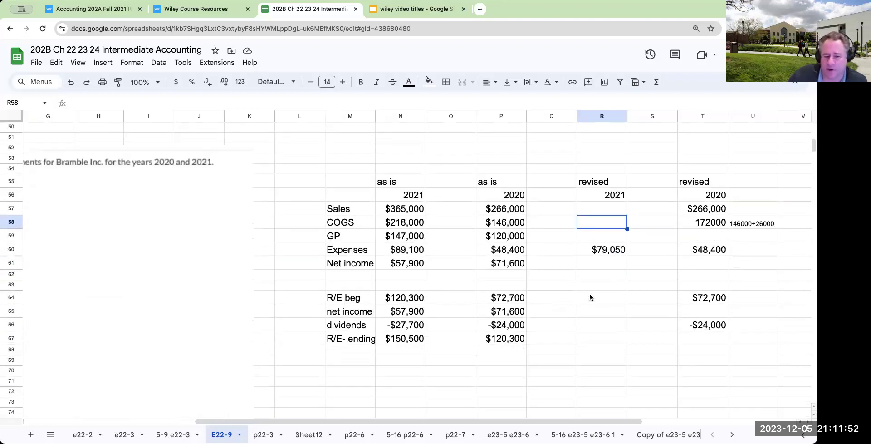
pyautogui.write('+')
pyautogui.press('Left')
pyautogui.press('Left')
pyautogui.press('Left')
pyautogui.press('Left')
pyautogui.write('-260000')
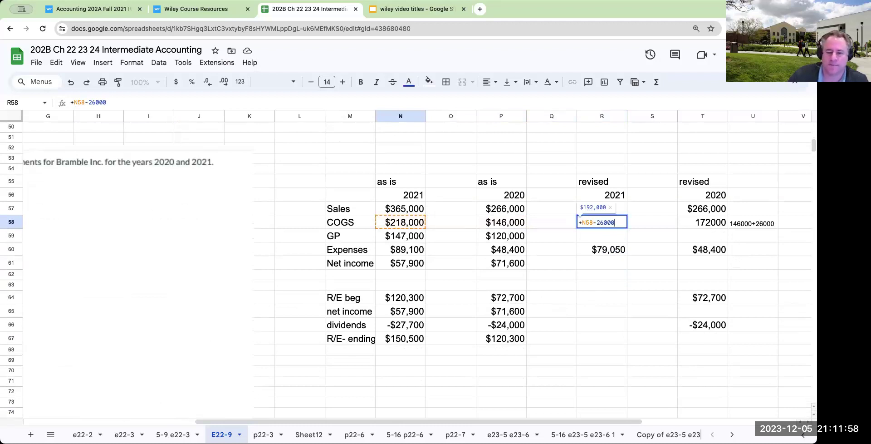
pyautogui.press('Return')
pyautogui.press('Up')
pyautogui.press('Right')
pyautogui.write('218')
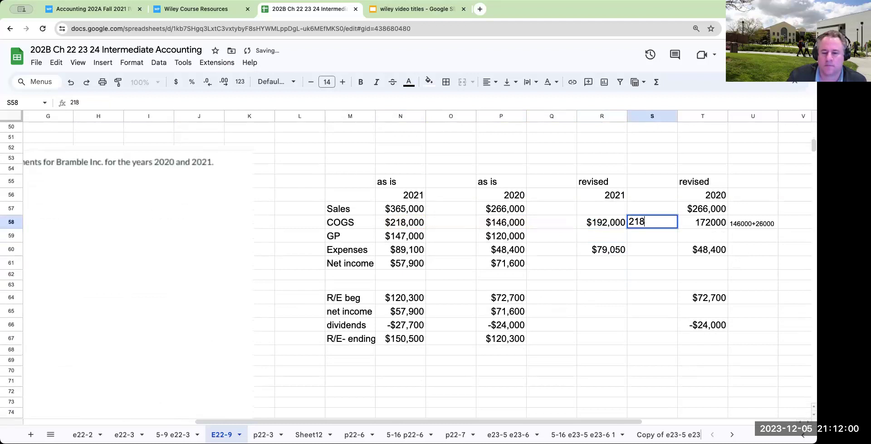
pyautogui.write('000-26000')
pyautogui.press('Return')
pyautogui.press('Up')
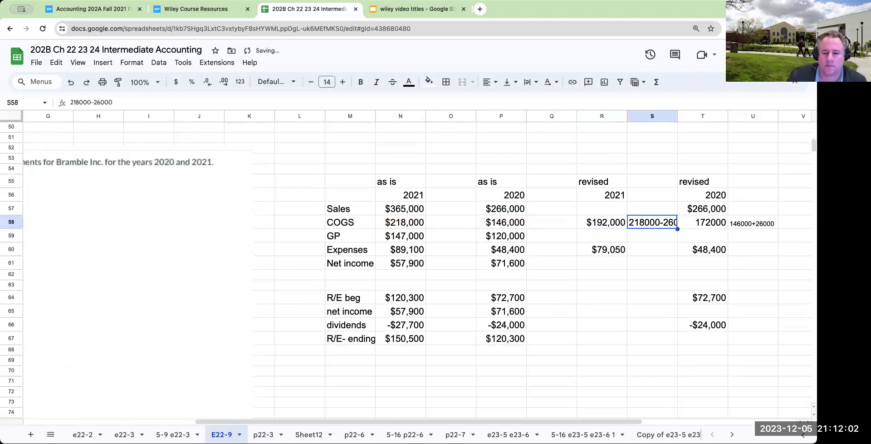
pyautogui.click(311, 82)
pyautogui.click(310, 82)
pyautogui.click(311, 82)
pyautogui.click(311, 81)
pyautogui.click(311, 81)
pyautogui.click(311, 81)
pyautogui.click(311, 82)
# Calculate the revised 2020 gross profit in T59 as sales in T57 minus COGS in T58
pyautogui.click(704, 222)
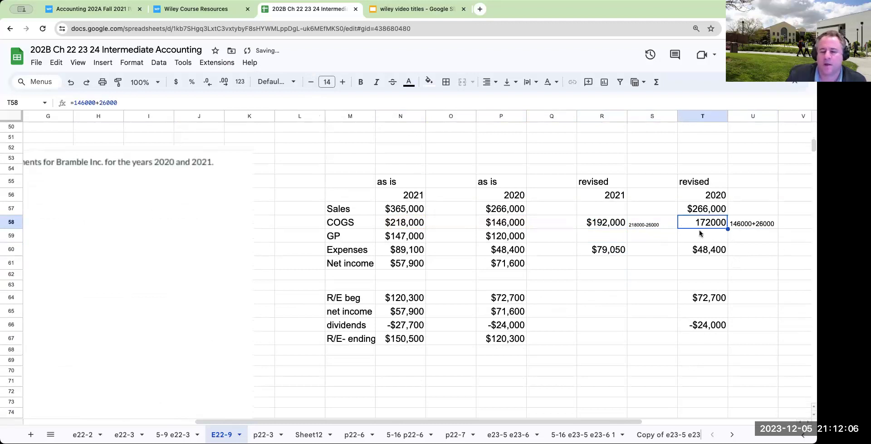
pyautogui.click(514, 225)
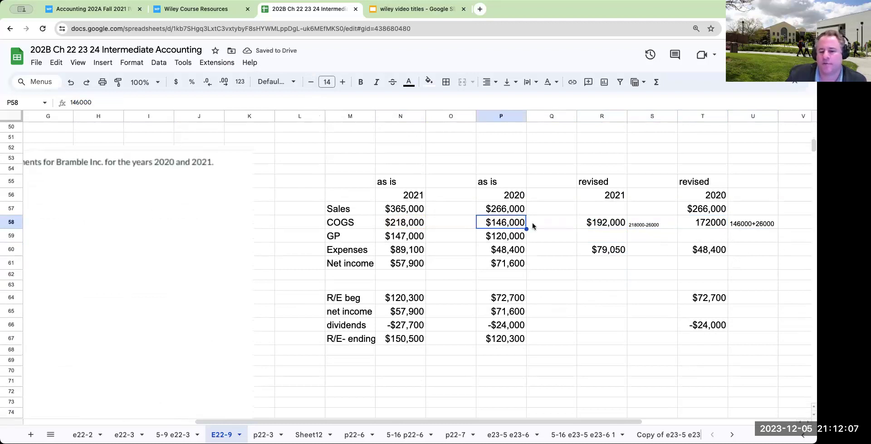
pyautogui.click(722, 225)
pyautogui.click(710, 233)
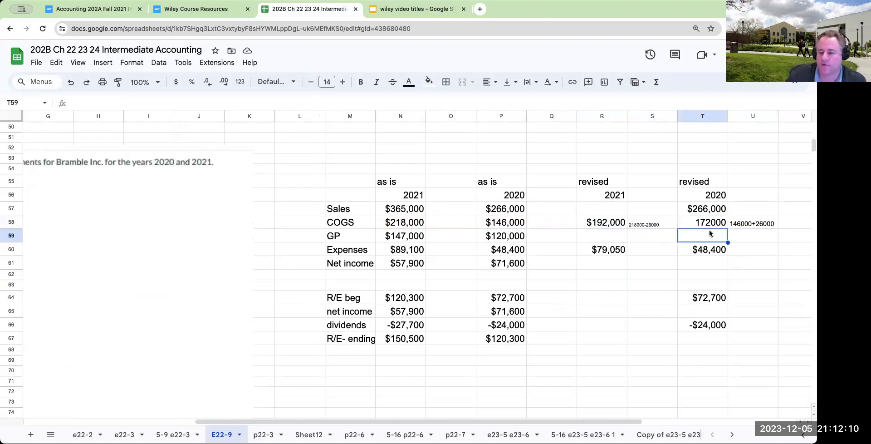
pyautogui.write('=T57-T58')
pyautogui.press('Return')
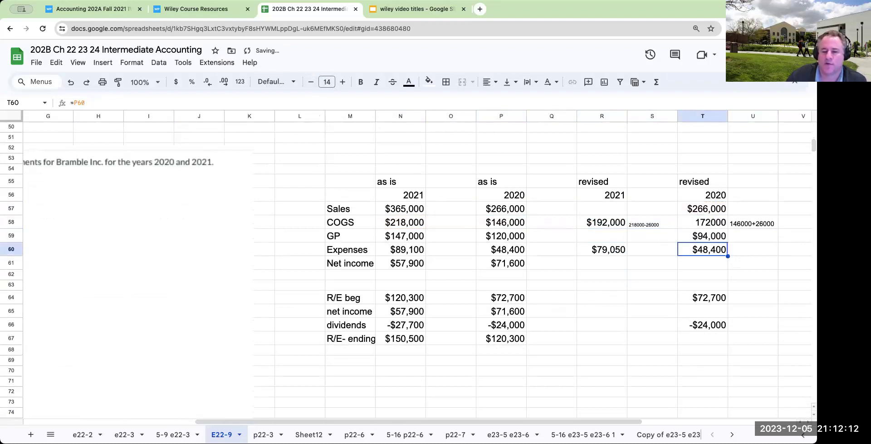
# Calculate the revised 2020 net income in T61 as gross profit in T59 minus expenses in T60
pyautogui.click(708, 235)
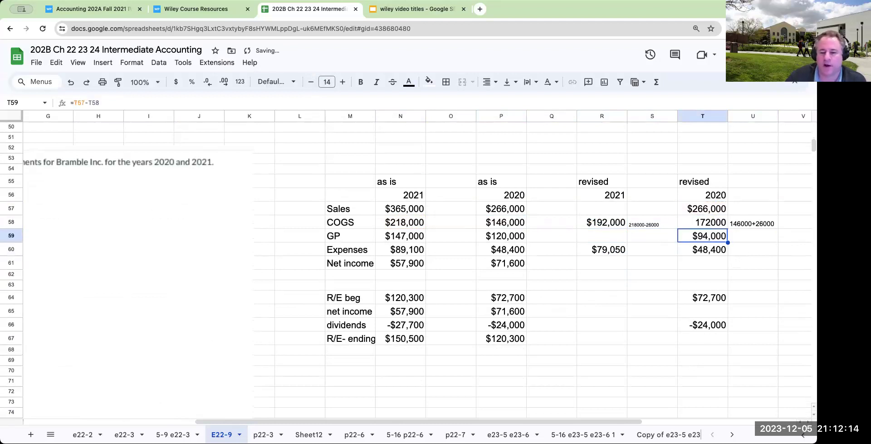
pyautogui.click(702, 249)
pyautogui.click(703, 263)
pyautogui.write('=T59-T60')
pyautogui.press('Return')
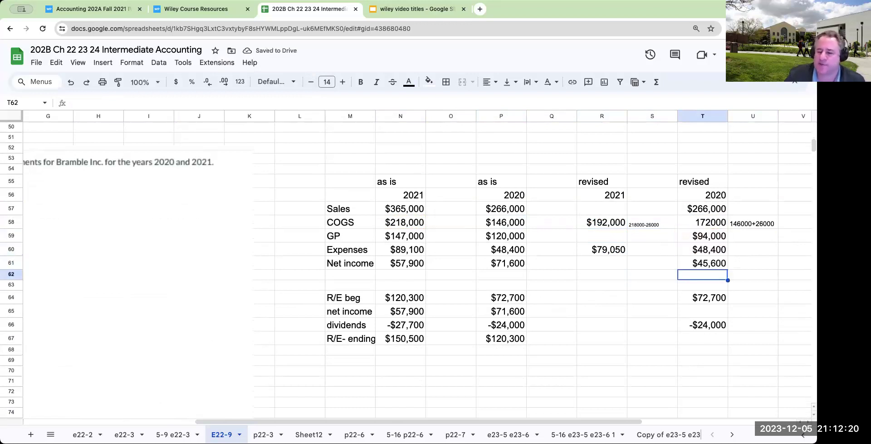
# Link the net income line T65 in the revised 2020 retained earnings section to T61
pyautogui.press('Down')
pyautogui.press('Down')
pyautogui.press('Down')
pyautogui.write('+')
pyautogui.press('Up')
pyautogui.press('Up')
pyautogui.press('Up')
pyautogui.press('Up')
pyautogui.press('Return')
# Calculate the revised 2020 ending retained earnings in T67 by adding T64, T65 and T66
pyautogui.press('Down')
pyautogui.press('Down')
pyautogui.press('Up')
pyautogui.press('Up')
pyautogui.press('Up')
pyautogui.press('Up')
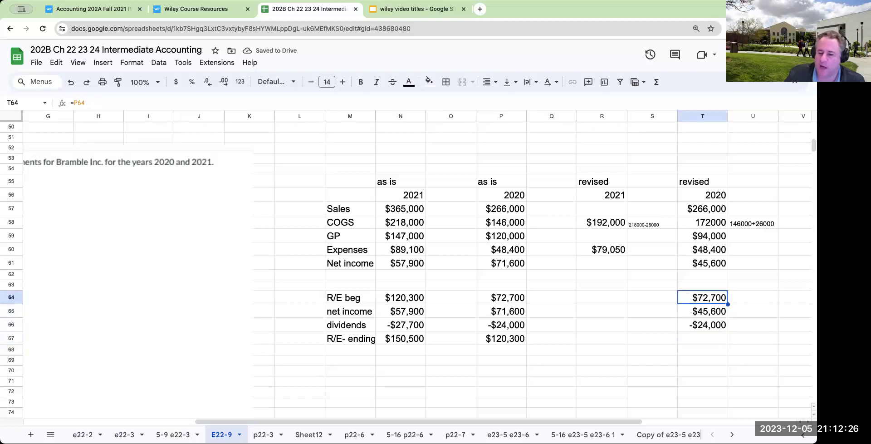
pyautogui.press('Down')
pyautogui.press('Down')
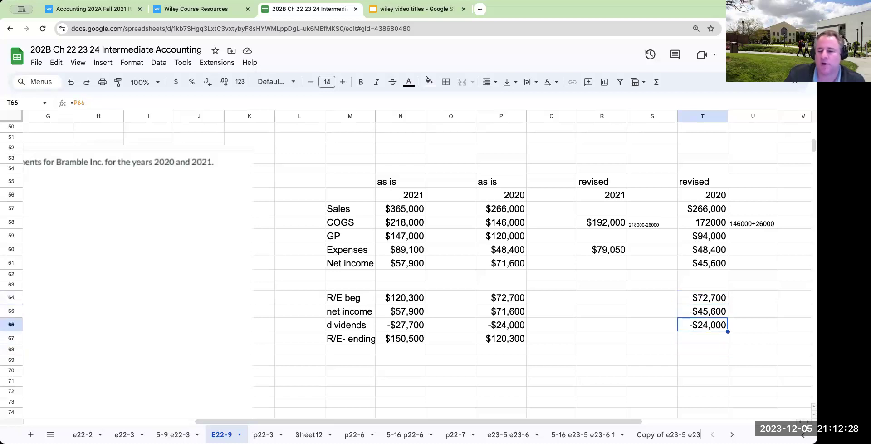
pyautogui.press('Down')
pyautogui.write('+')
pyautogui.press('Up')
pyautogui.press('Up')
pyautogui.press('Up')
pyautogui.write('+')
pyautogui.press('Up')
pyautogui.write('+')
pyautogui.press('Up')
pyautogui.press('Up')
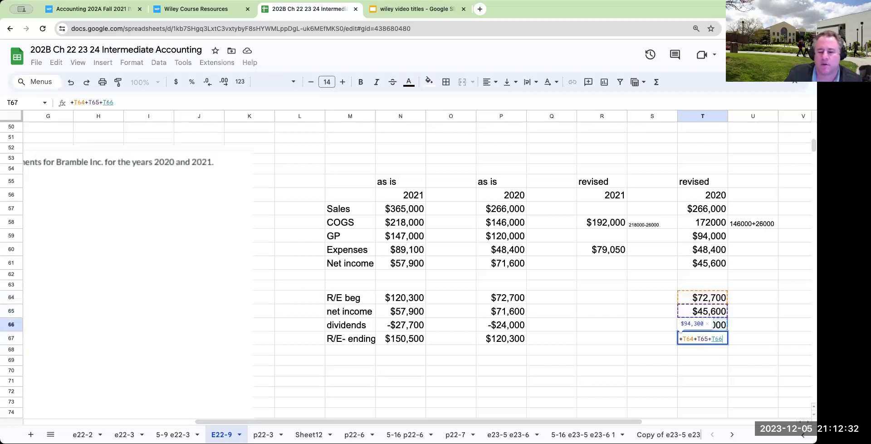
pyautogui.press('Return')
# Link the revised 2021 beginning retained earnings in R64 to the revised 2020 ending balance in T67
pyautogui.click(652, 338)
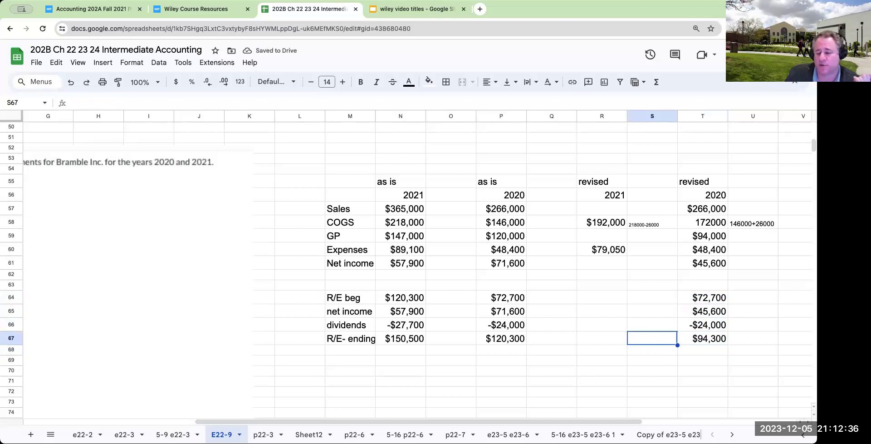
pyautogui.click(702, 339)
pyautogui.press('Left')
pyautogui.press('Left')
pyautogui.press('Up')
pyautogui.press('Up')
pyautogui.press('Up')
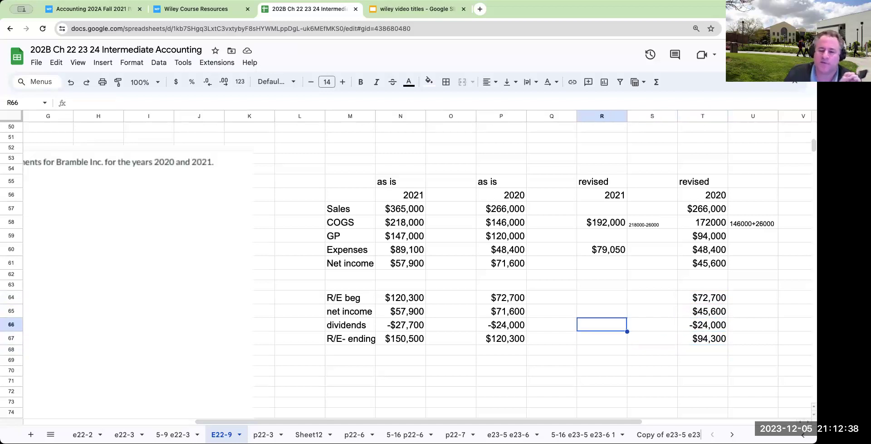
pyautogui.write('+')
pyautogui.press('Right')
pyautogui.press('Right')
pyautogui.press('Down')
pyautogui.press('Down')
pyautogui.press('Down')
pyautogui.press('Return')
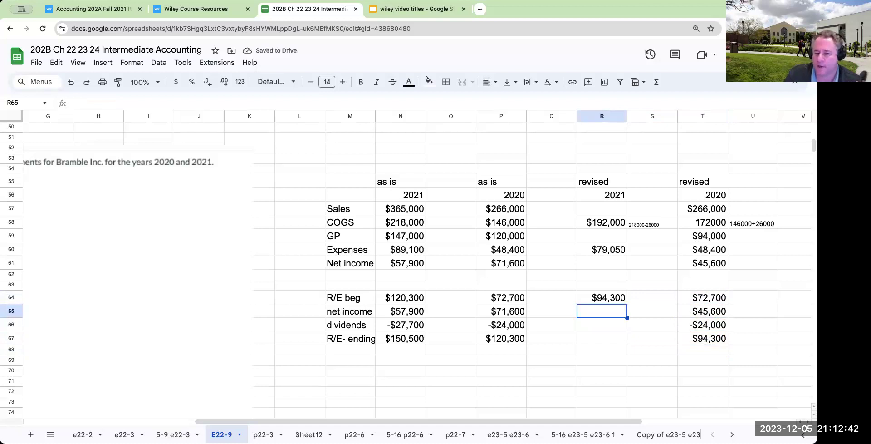
# Link the revised 2021 sales in R57 to the as-is 2021 sales in N57
pyautogui.press('Up')
pyautogui.press('Up')
pyautogui.press('Up')
pyautogui.press('Up')
pyautogui.press('Up')
pyautogui.press('Up')
pyautogui.press('Up')
pyautogui.press('Up')
pyautogui.write('+')
pyautogui.press('Left')
pyautogui.press('Left')
pyautogui.press('Left')
pyautogui.press('Left')
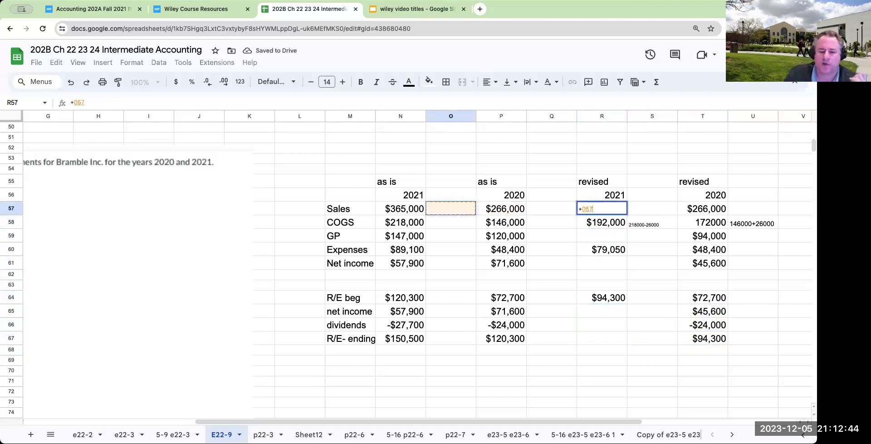
pyautogui.press('Return')
pyautogui.press('Down')
pyautogui.press('Up')
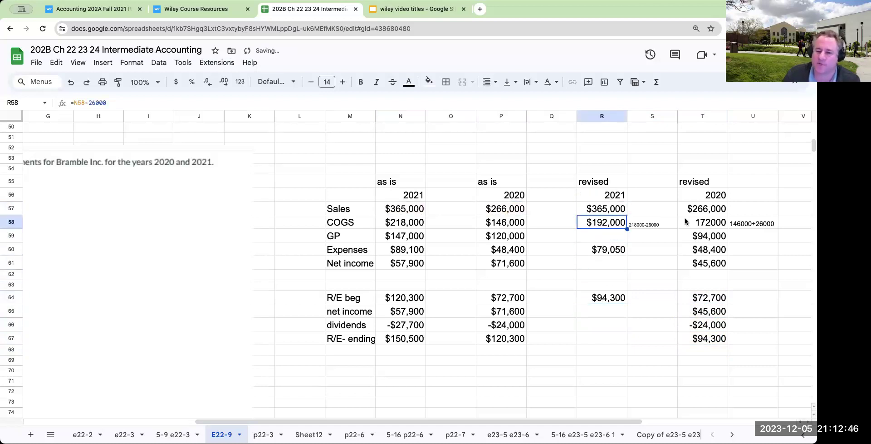
# Calculate the revised 2021 gross profit in R59 as sales minus COGS, =R57-R58
pyautogui.scroll(10, 655, 238)
pyautogui.scroll(4, 558, 166)
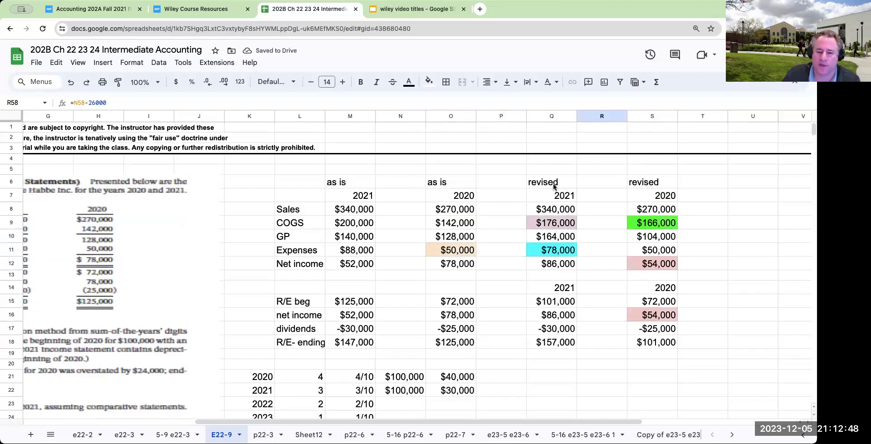
pyautogui.scroll(-8, 558, 236)
pyautogui.scroll(-9, 557, 234)
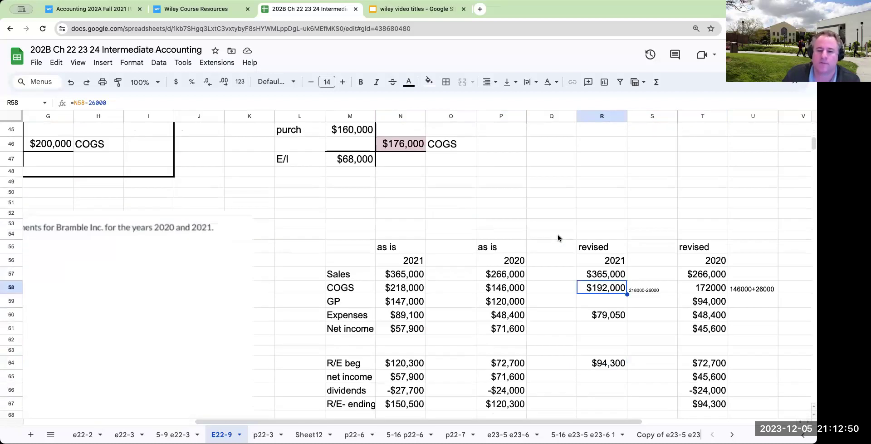
pyautogui.scroll(1, 590, 218)
pyautogui.click(605, 220)
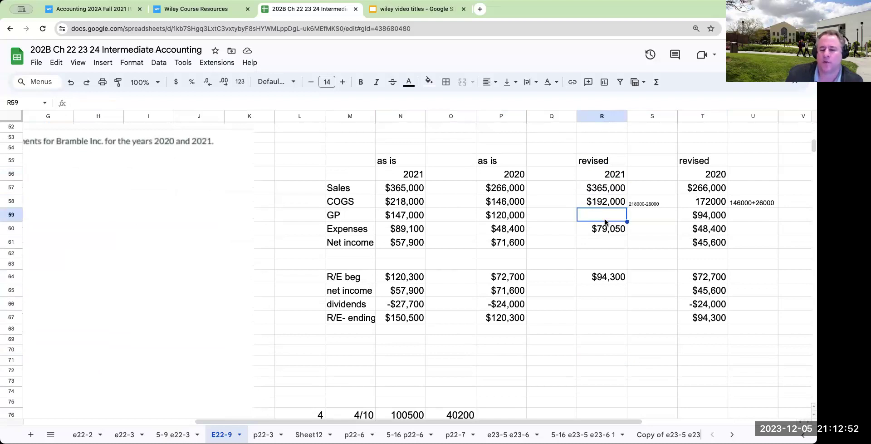
pyautogui.write('=R57-R58')
pyautogui.press('Return')
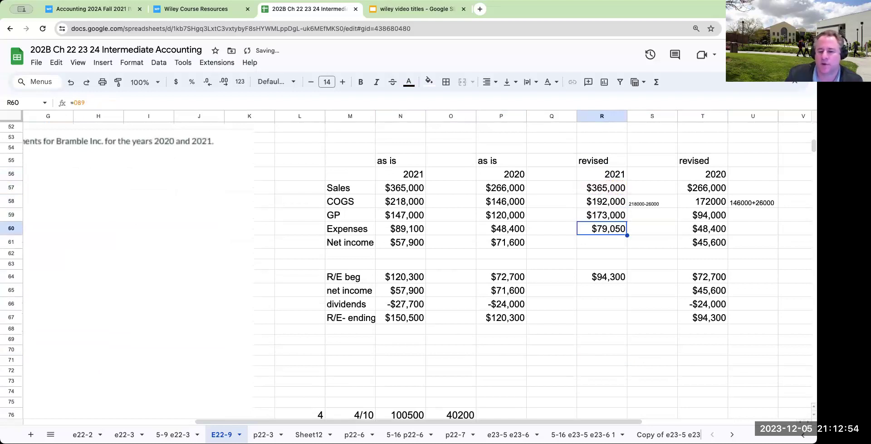
# Calculate the revised 2021 net income in R61 as gross profit minus expenses, =R59-R60
pyautogui.click(601, 242)
pyautogui.write('=R59-R60')
pyautogui.press('Return')
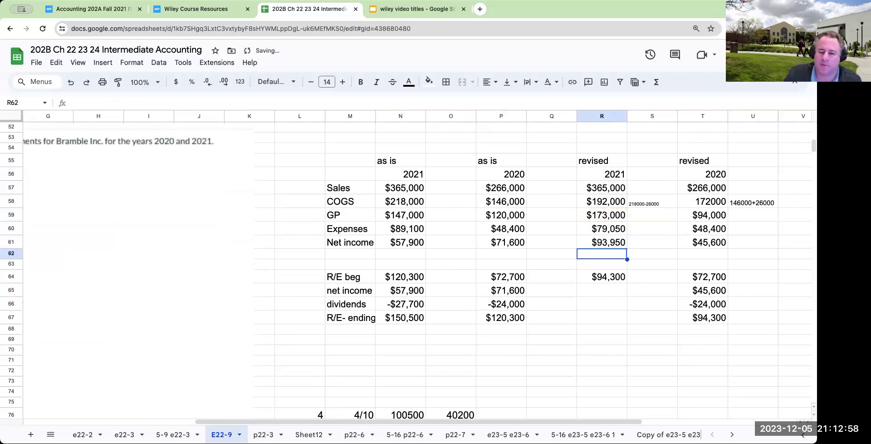
# Link the net income line R65 in the revised 2021 retained earnings section to R61
pyautogui.click(602, 276)
pyautogui.click(602, 290)
pyautogui.write('=')
pyautogui.press('Up')
pyautogui.press('Up')
pyautogui.press('Up')
pyautogui.press('Up')
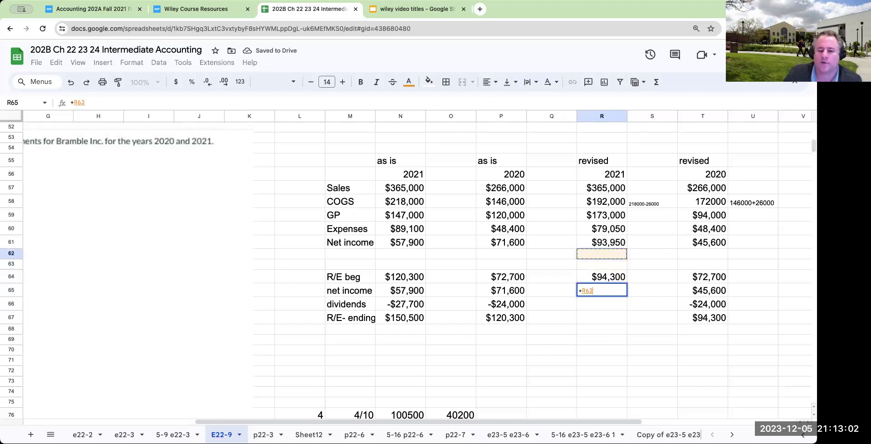
pyautogui.press('Return')
# Link the revised 2021 dividends in R66 to the as-is 2021 dividends in N66
pyautogui.write('=')
pyautogui.press('Left')
pyautogui.press('Left')
pyautogui.press('Left')
pyautogui.press('Left')
pyautogui.press('Return')
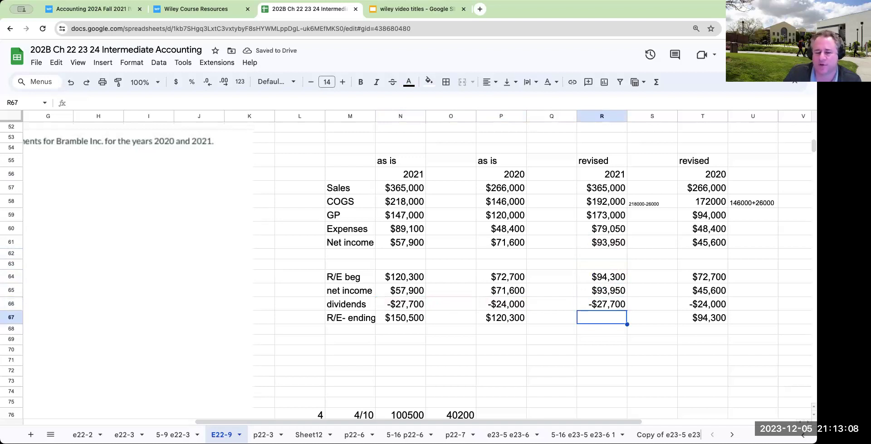
# Calculate the revised 2021 ending retained earnings in R67 by adding R64, R65 and R66
pyautogui.write('=')
pyautogui.press('Up')
pyautogui.press('Up')
pyautogui.press('Up')
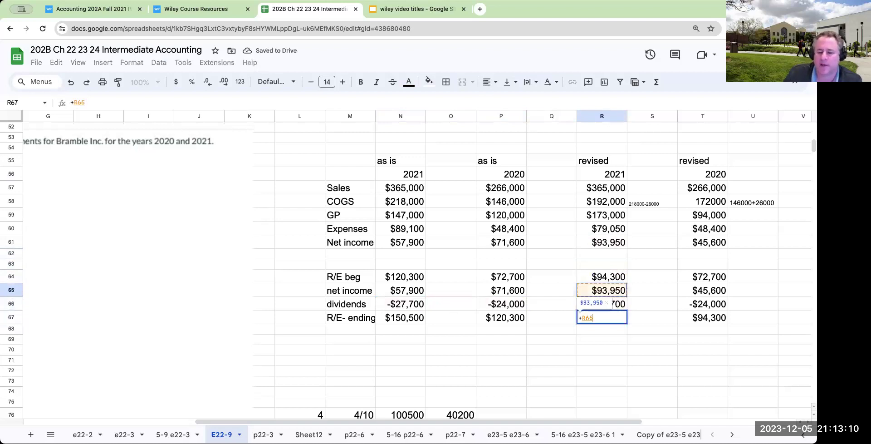
pyautogui.write('+')
pyautogui.press('Up')
pyautogui.press('Up')
pyautogui.write('+')
pyautogui.press('Up')
pyautogui.press('Return')
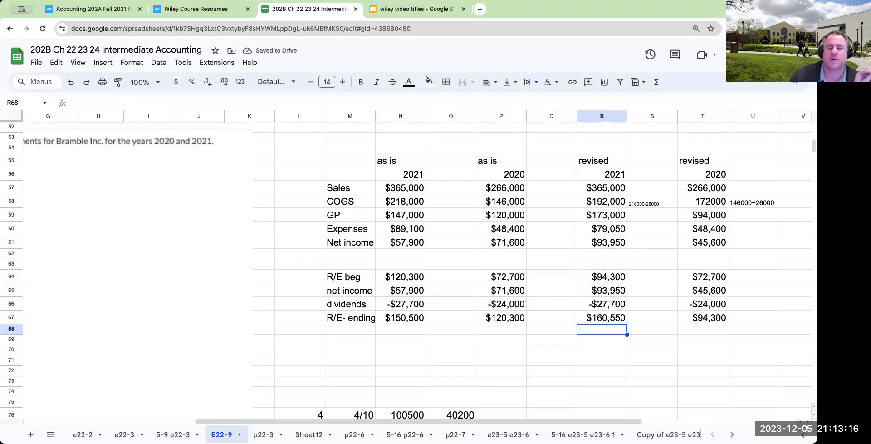
# Calculate in R69 the difference between revised and as-is 2021 ending retained earnings, =R67-N67
pyautogui.click(601, 339)
pyautogui.write('+')
pyautogui.press('Left')
pyautogui.press('Left')
pyautogui.press('Left')
pyautogui.press('Left')
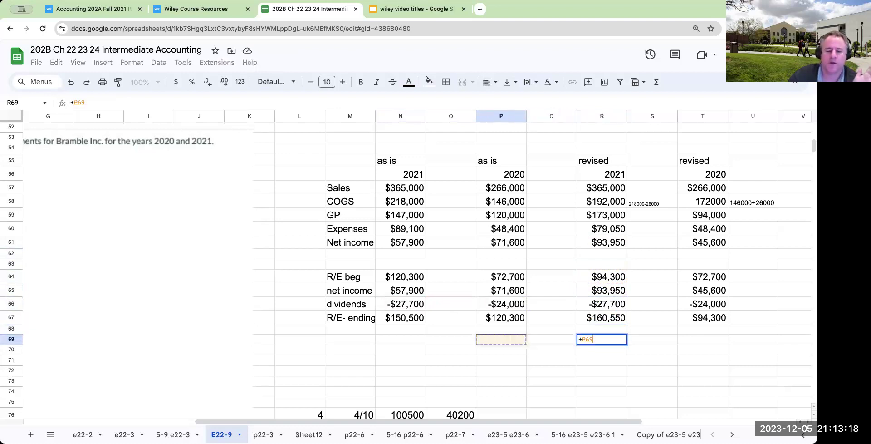
pyautogui.press('Up')
pyautogui.press('Up')
pyautogui.press('Up')
pyautogui.press('Up')
pyautogui.press('Up')
pyautogui.press('Up')
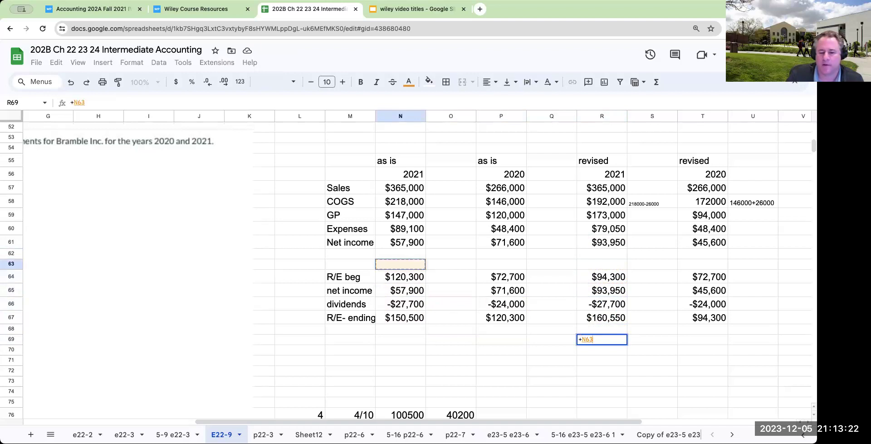
pyautogui.press('Down')
pyautogui.press('Right')
pyautogui.press('Right')
pyautogui.press('Down')
pyautogui.press('Down')
pyautogui.press('Down')
pyautogui.press('Right')
pyautogui.press('Right')
pyautogui.press('Right')
pyautogui.press('Left')
pyautogui.write('-')
pyautogui.press('Left')
pyautogui.press('Left')
pyautogui.press('Left')
pyautogui.press('Left')
pyautogui.press('Up')
pyautogui.press('Up')
pyautogui.press('Return')
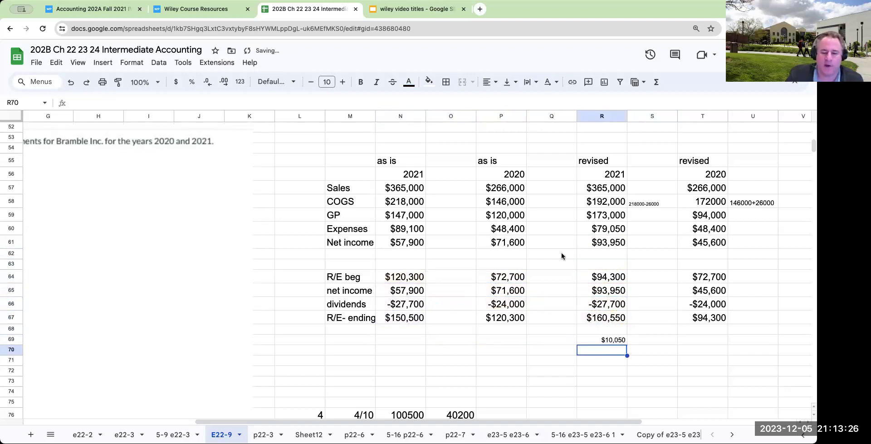
# Link Q71 below the revised statements to the 2021 sum-of-the-years'-digits depreciation in O77
pyautogui.scroll(-5, 535, 302)
pyautogui.click(563, 223)
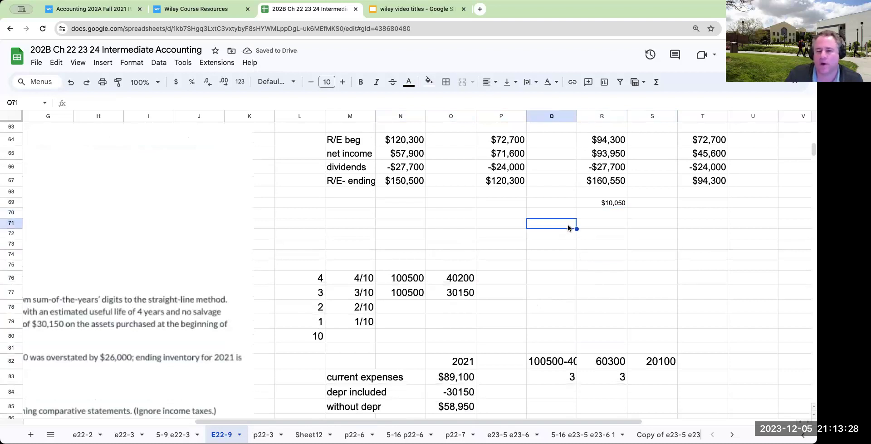
pyautogui.write('+')
pyautogui.press('Left')
pyautogui.press('Left')
pyautogui.press('Down')
pyautogui.press('Down')
pyautogui.press('Down')
pyautogui.press('Down')
pyautogui.press('Down')
pyautogui.press('Down')
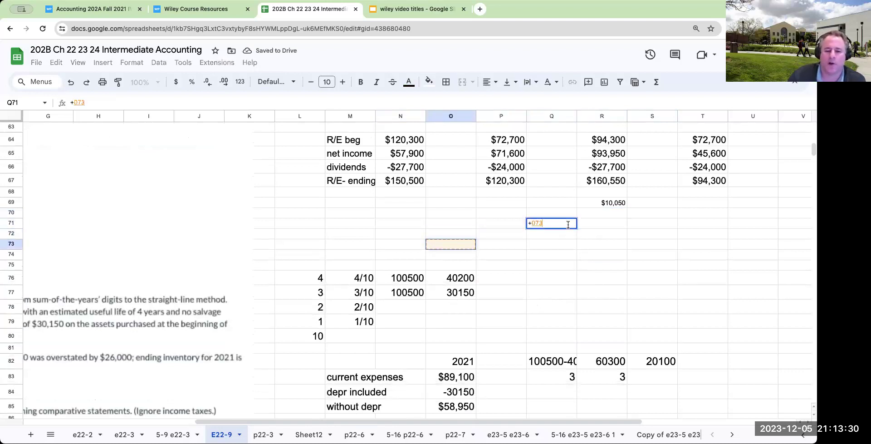
pyautogui.press('Return')
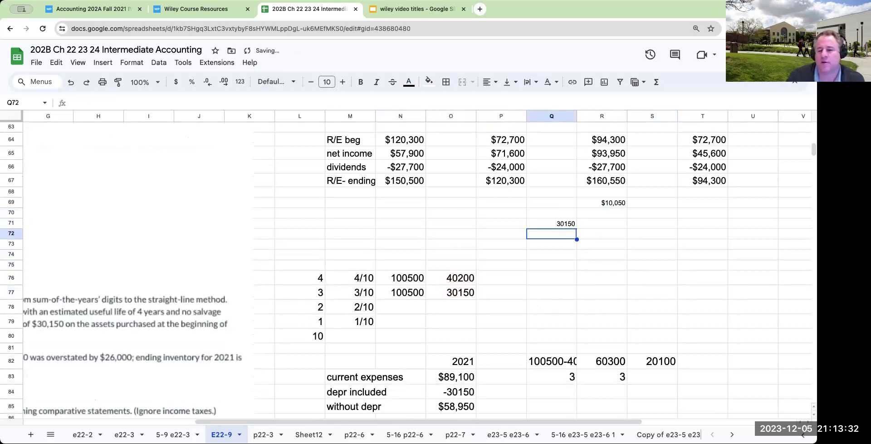
# Set the font size of the cell block P71:S76 around the linked depreciation figure to 15
pyautogui.click(410, 180)
pyautogui.click(552, 227)
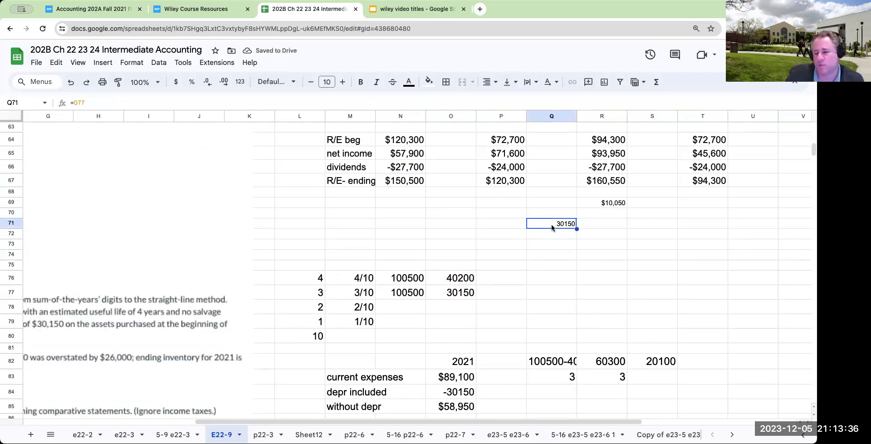
pyautogui.moveTo(499, 223); pyautogui.dragTo(658, 281)
pyautogui.click(328, 82)
pyautogui.write('15')
pyautogui.press('Return')
# Link Q72 to the straight-line depreciation amount in S82
pyautogui.click(544, 240)
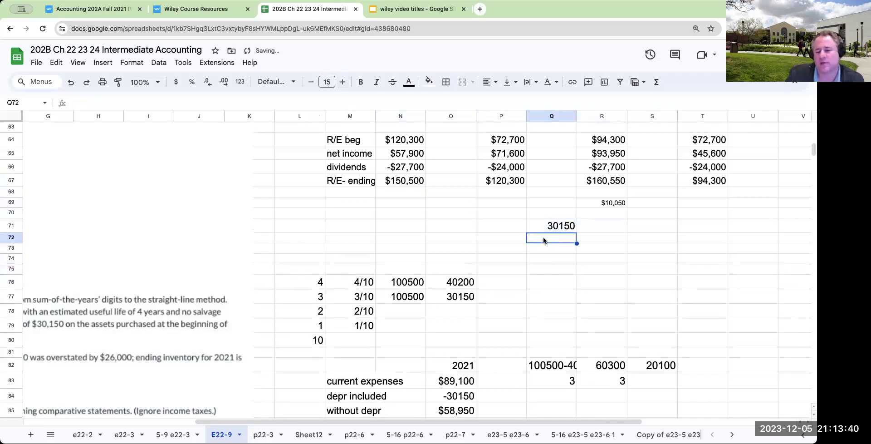
pyautogui.write('+')
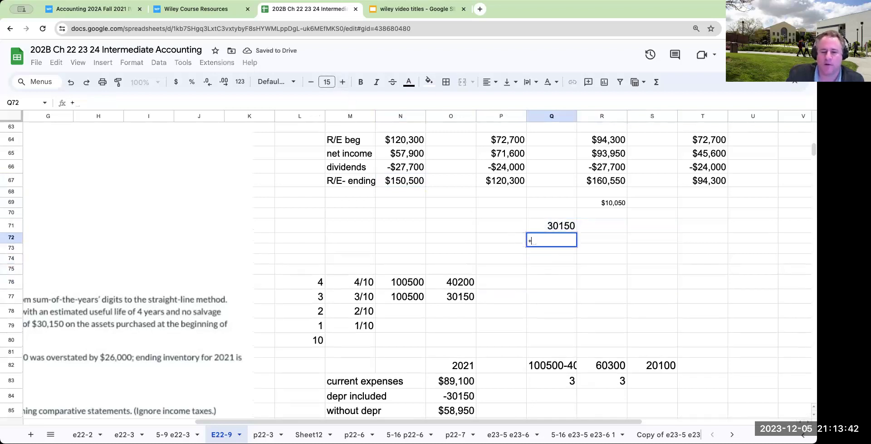
pyautogui.press('Right')
pyautogui.press('Right')
pyautogui.press('Down')
pyautogui.press('Down')
pyautogui.press('Down')
pyautogui.press('Down')
pyautogui.press('Down')
pyautogui.press('Down')
pyautogui.press('Down')
pyautogui.press('Down')
pyautogui.press('Down')
pyautogui.press('Down')
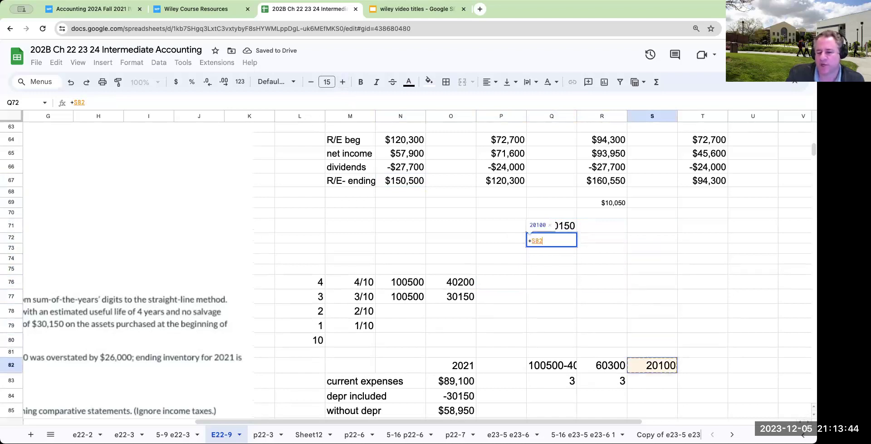
pyautogui.press('Return')
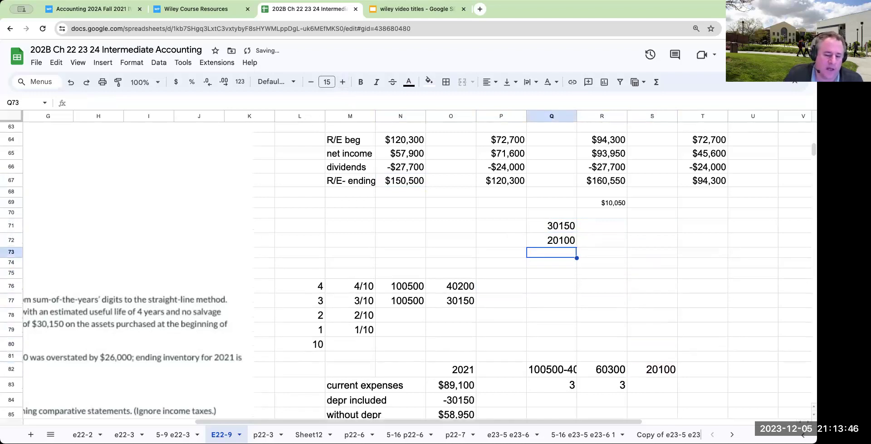
# Calculate the depreciation difference in Q73 as Q71-Q72 and compare it with the retained earnings difference in R69
pyautogui.write('+')
pyautogui.press('Up')
pyautogui.press('Up')
pyautogui.write('-')
pyautogui.press('Up')
pyautogui.press('Return')
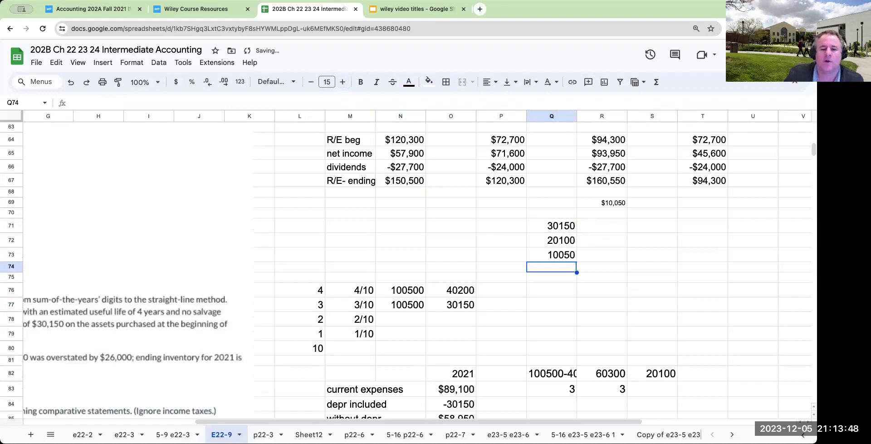
pyautogui.click(590, 204)
pyautogui.scroll(3, 596, 220)
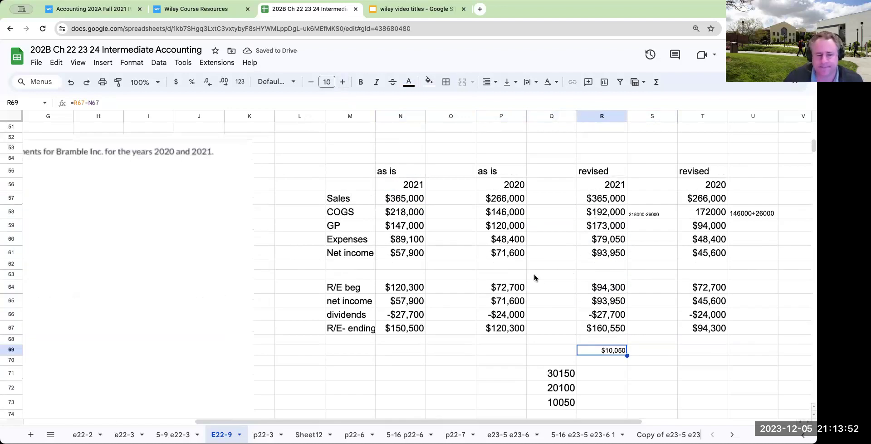
# Review the original Bramble statements and the 2020 and 2021 inventory T-accounts, checking how ending inventory affects COGS
pyautogui.moveTo(399, 419); pyautogui.dragTo(271, 388)
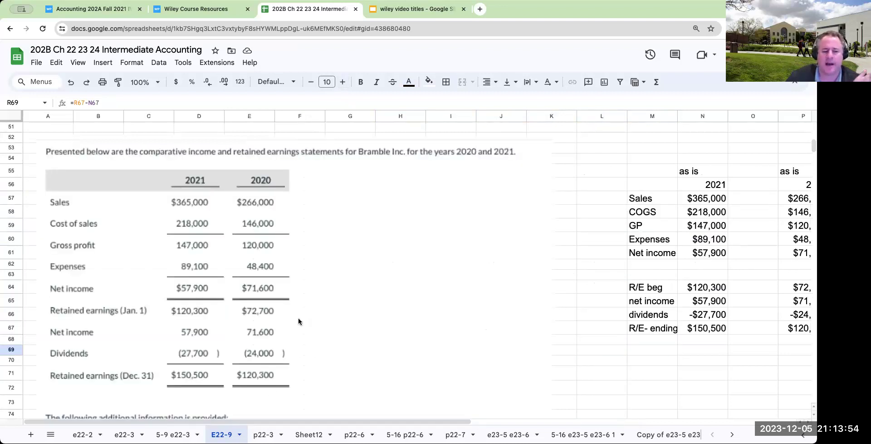
pyautogui.scroll(-3, 298, 317)
pyautogui.scroll(9, 298, 317)
pyautogui.scroll(6, 299, 320)
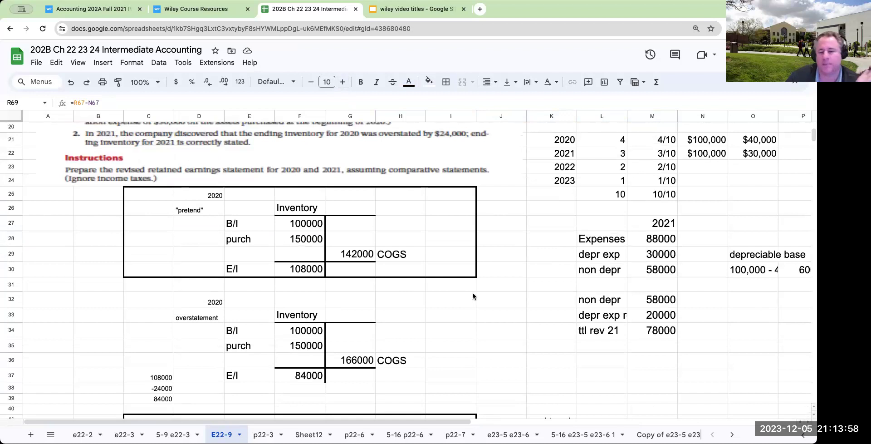
pyautogui.moveTo(290, 223); pyautogui.dragTo(295, 239)
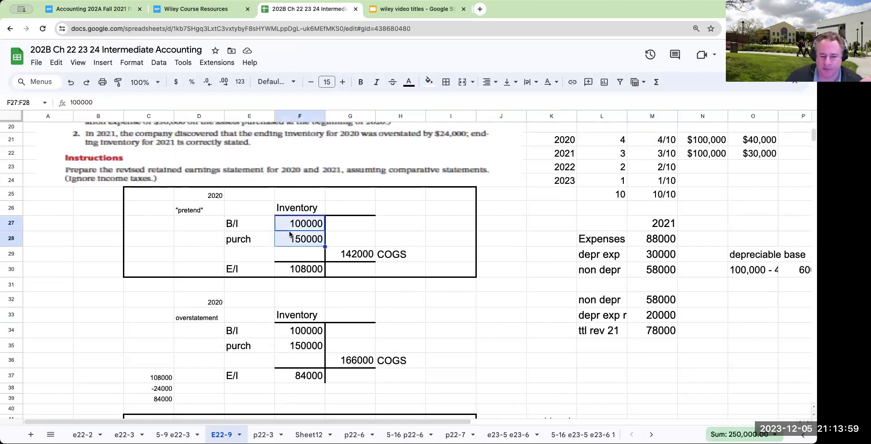
pyautogui.click(296, 267)
pyautogui.moveTo(310, 378)
pyautogui.mouseDown()
pyautogui.moveTo(310, 388)
pyautogui.moveTo(311, 376)
pyautogui.mouseUp()
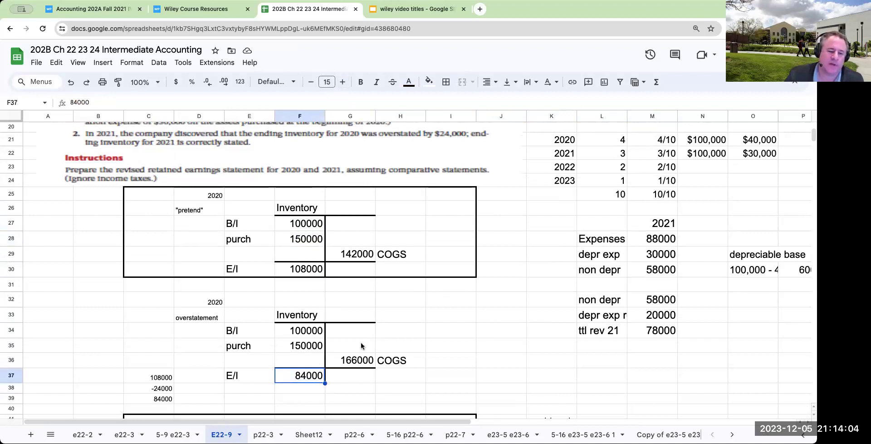
pyautogui.scroll(3, 361, 342)
pyautogui.scroll(-6, 361, 342)
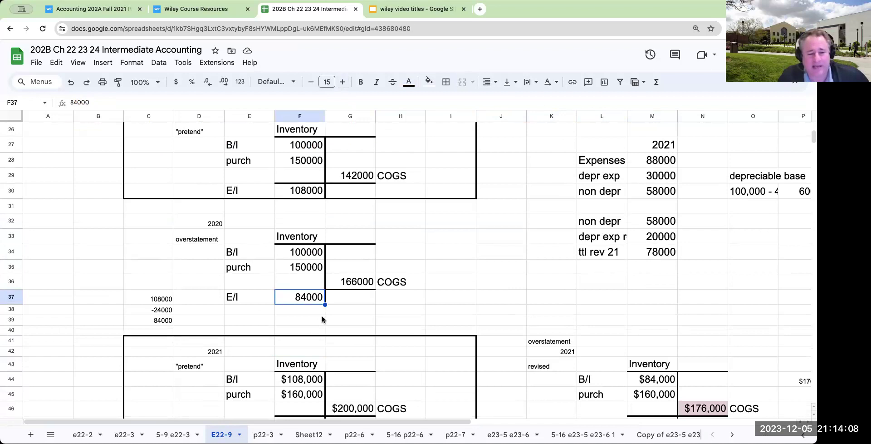
pyautogui.click(353, 285)
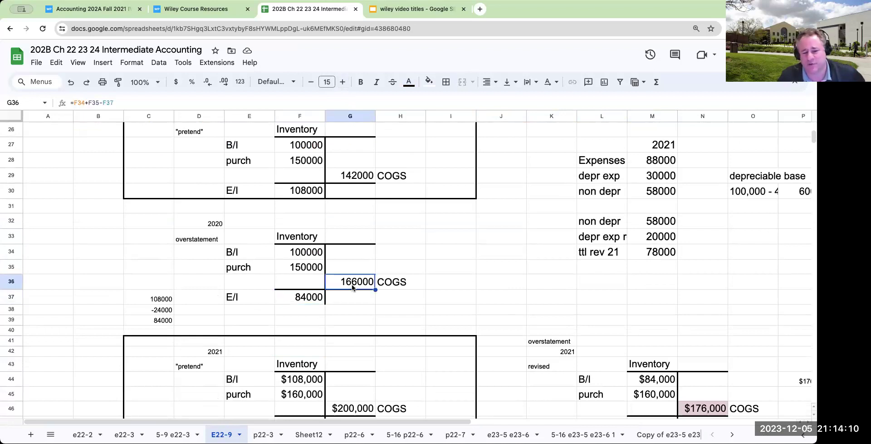
pyautogui.scroll(2, 375, 267)
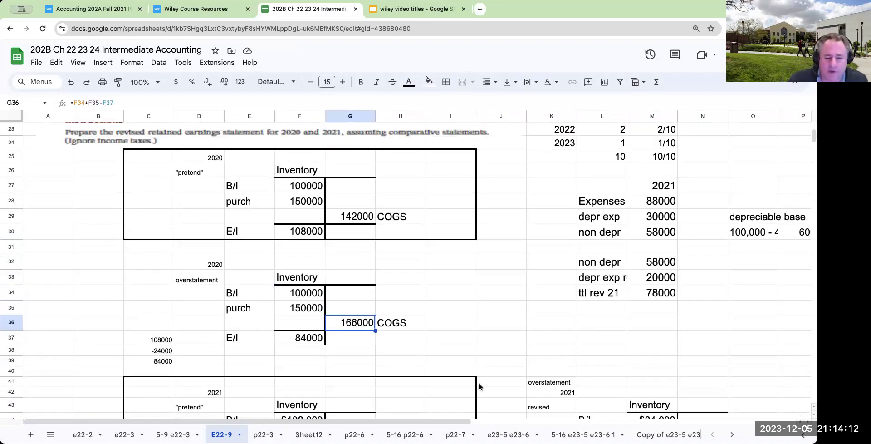
pyautogui.scroll(-3, 542, 344)
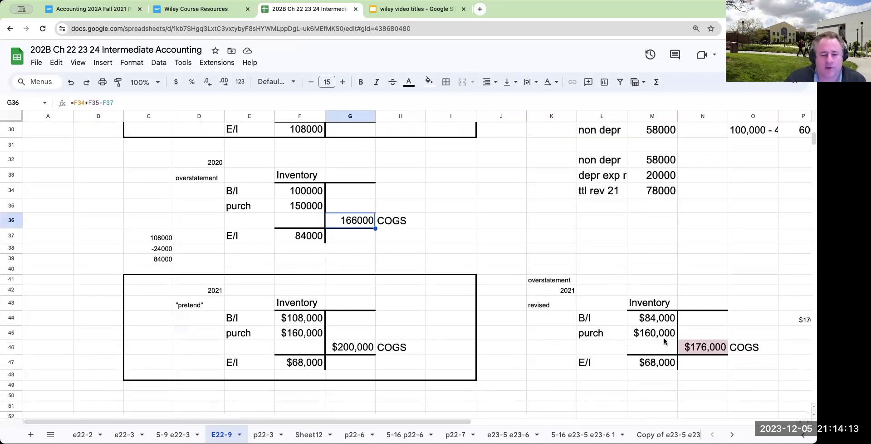
pyautogui.click(701, 341)
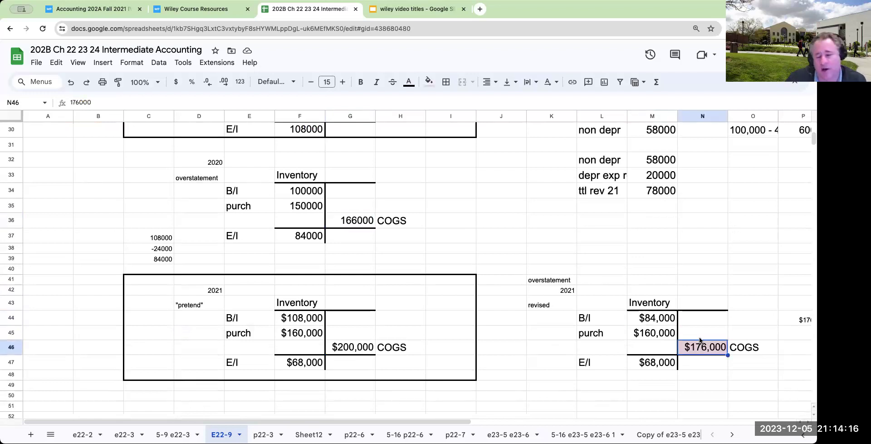
pyautogui.click(663, 369)
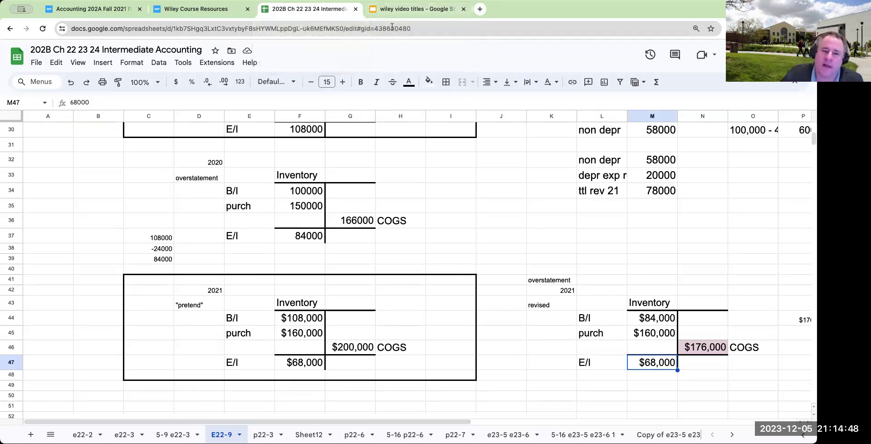
# Switch to the wiley video titles presentation in Google Slides and display the "THANK YOU WILEY" slide
pyautogui.click(416, 9)
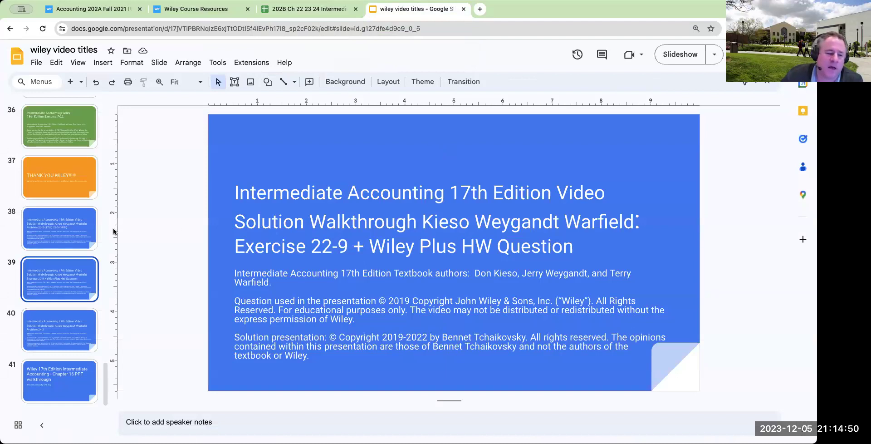
pyautogui.click(65, 177)
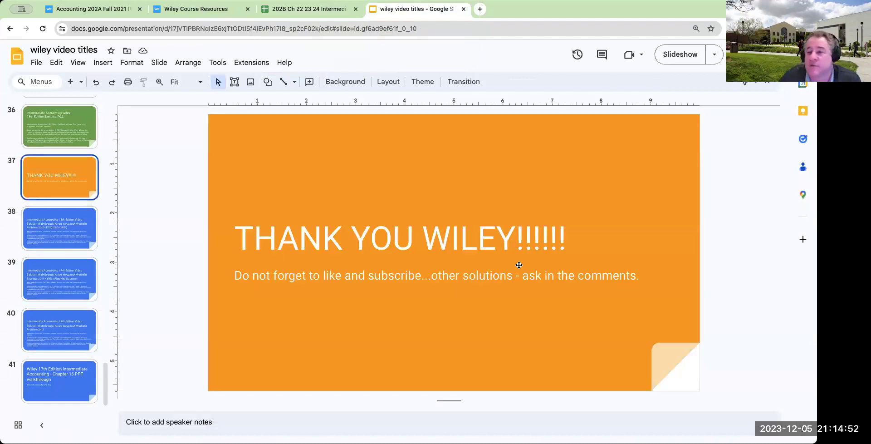